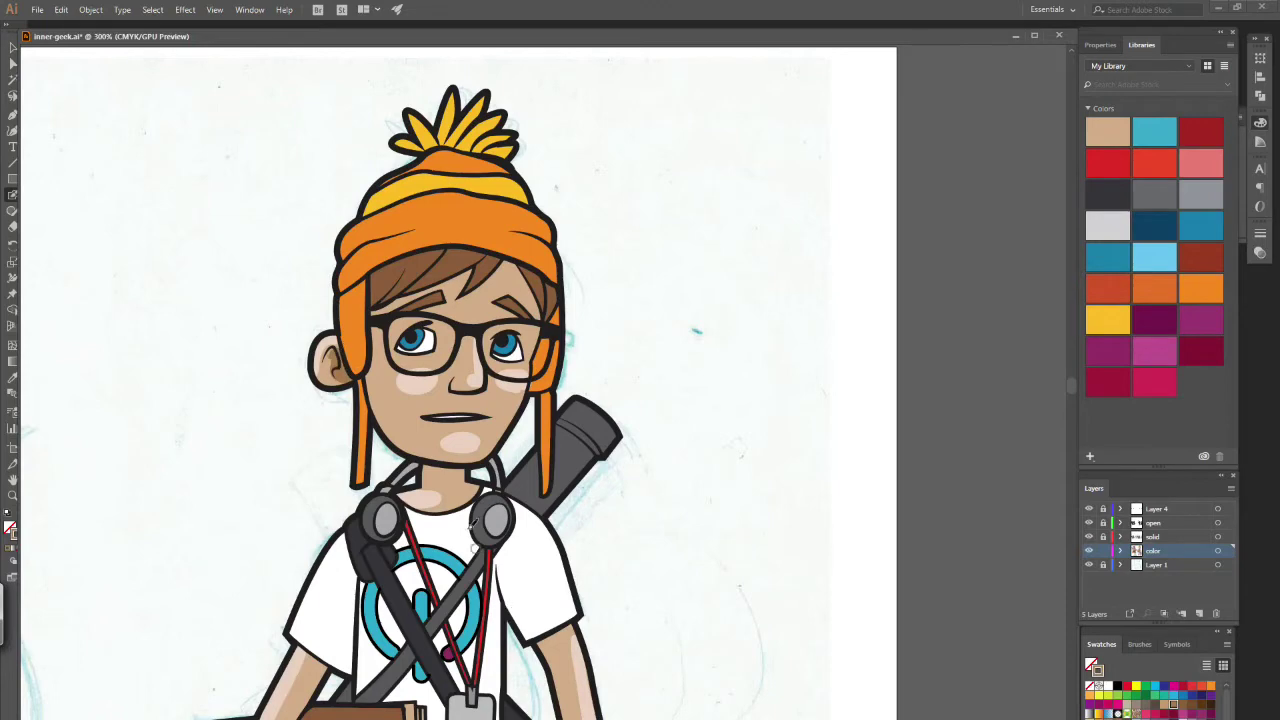
- Paint darker tan shadows with the Blob Brush on the neck, around the glasses, on the forehead and along the face
left_click_drag(420, 472, 455, 470)
mouse_move(368, 384)
left_mouse_down()
mouse_move(466, 459)
mouse_move(524, 397)
mouse_move(535, 296)
mouse_move(521, 264)
left_mouse_up()
mouse_move(390, 342)
left_mouse_down()
mouse_move(440, 312)
mouse_move(442, 326)
mouse_move(528, 306)
left_mouse_up()
left_click_drag(496, 350, 524, 338)
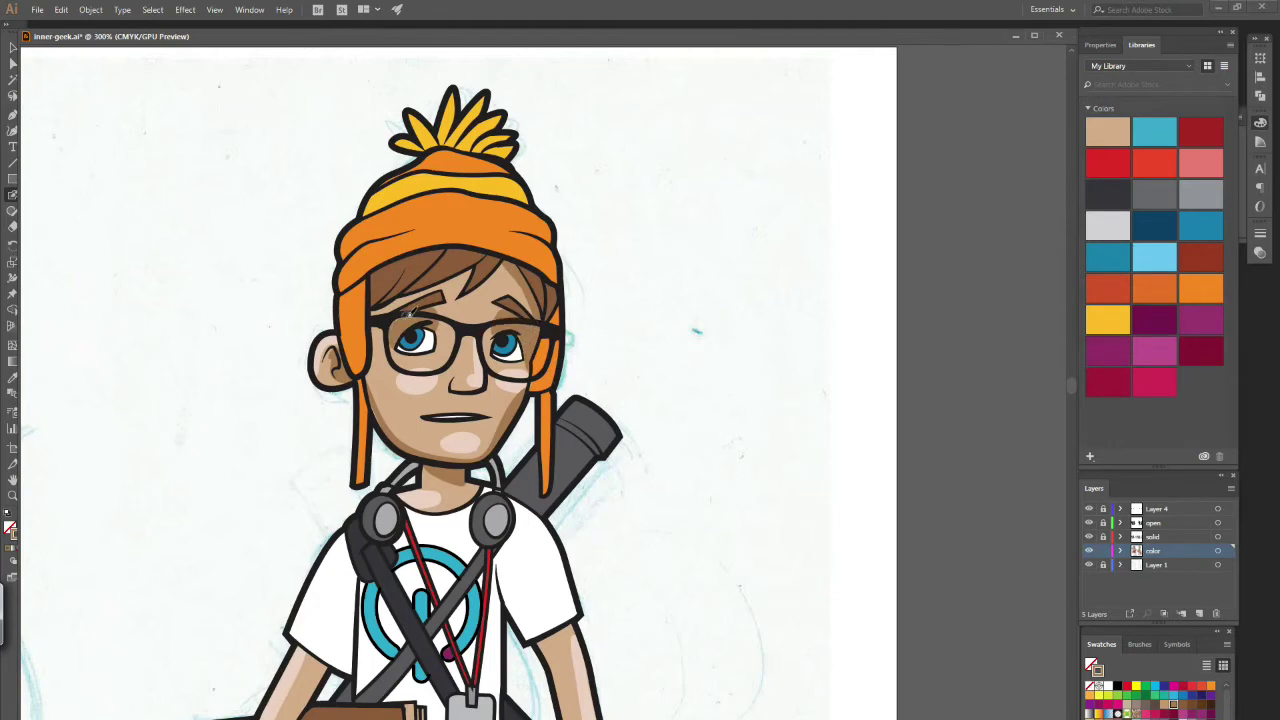
key("Return")
key("Return")
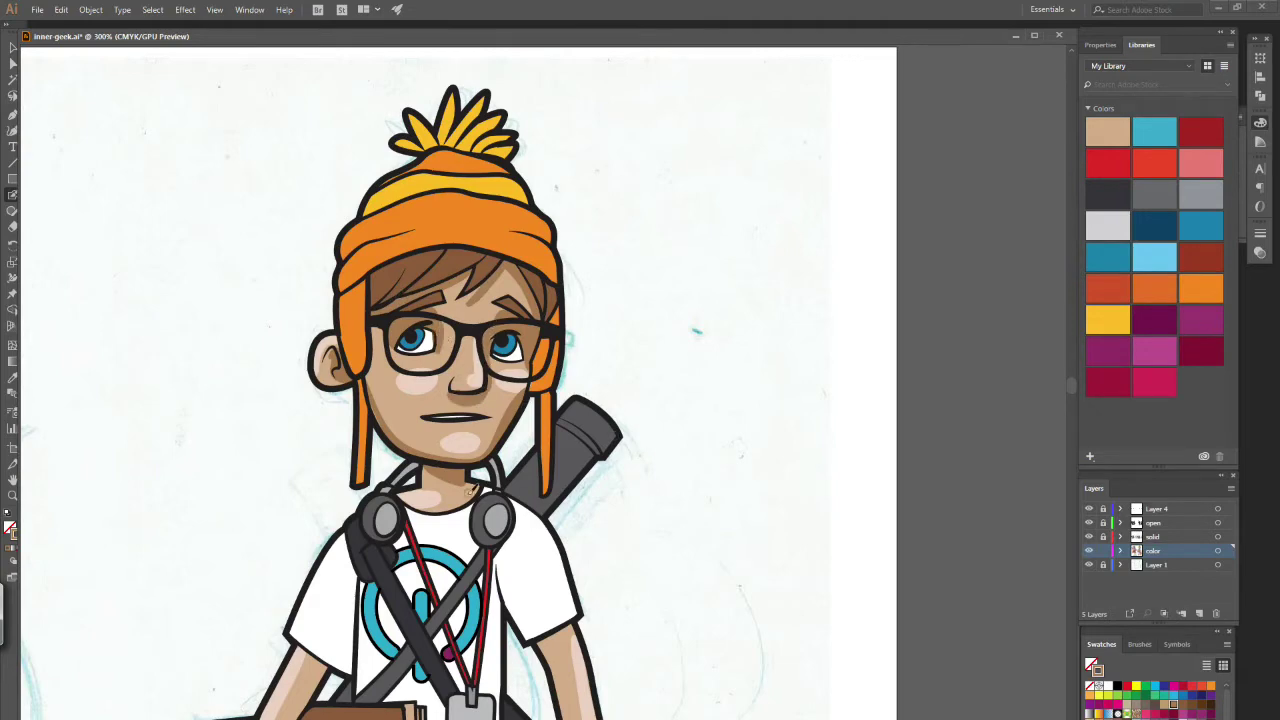
- Paint darker tan shadows along both arms and hands, following the inner edges of the forearms and the fingers
scroll(305, 346, "down", 5)
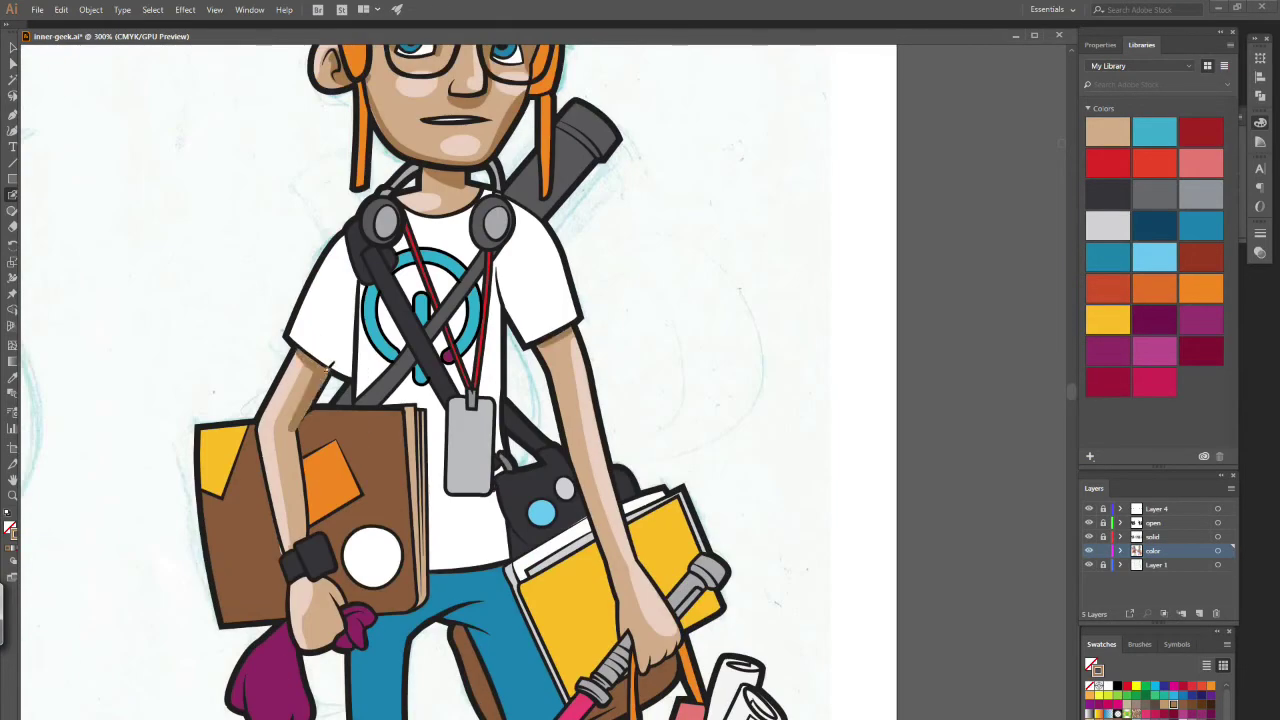
left_click_drag(300, 530, 311, 408)
left_click_drag(338, 654, 350, 606)
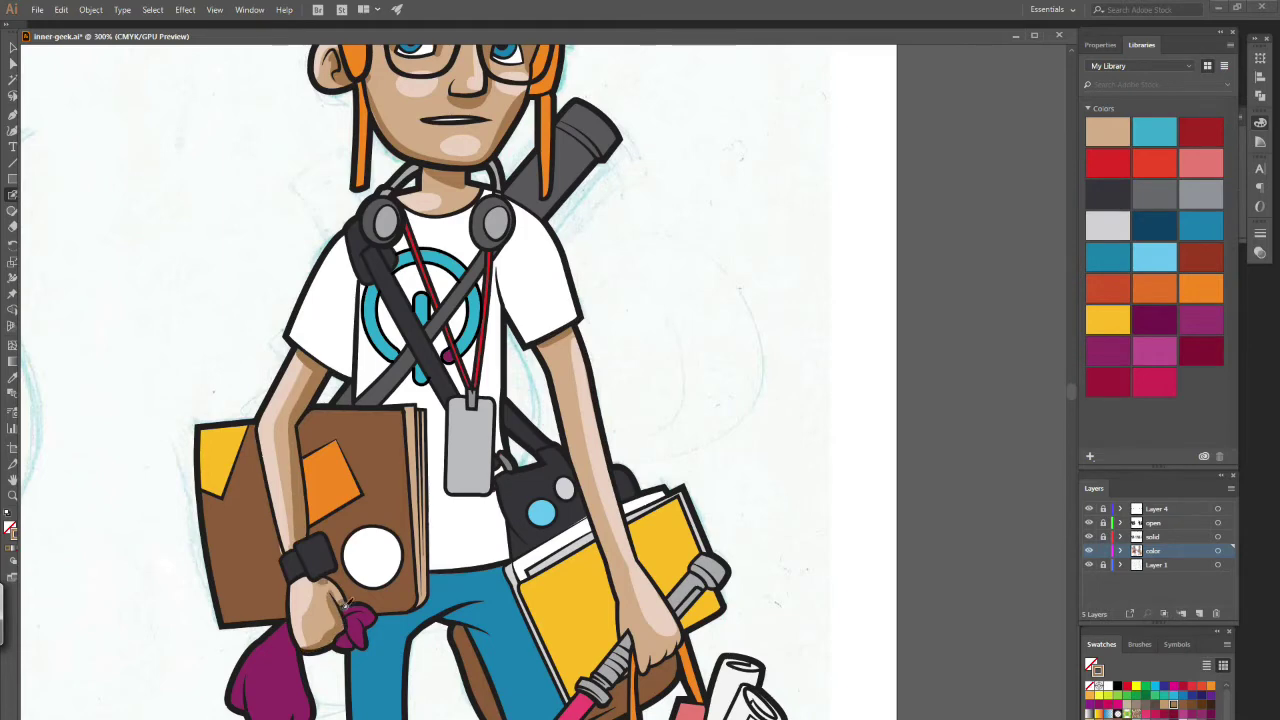
mouse_move(538, 338)
left_mouse_down()
mouse_move(628, 610)
mouse_move(678, 640)
left_mouse_up()
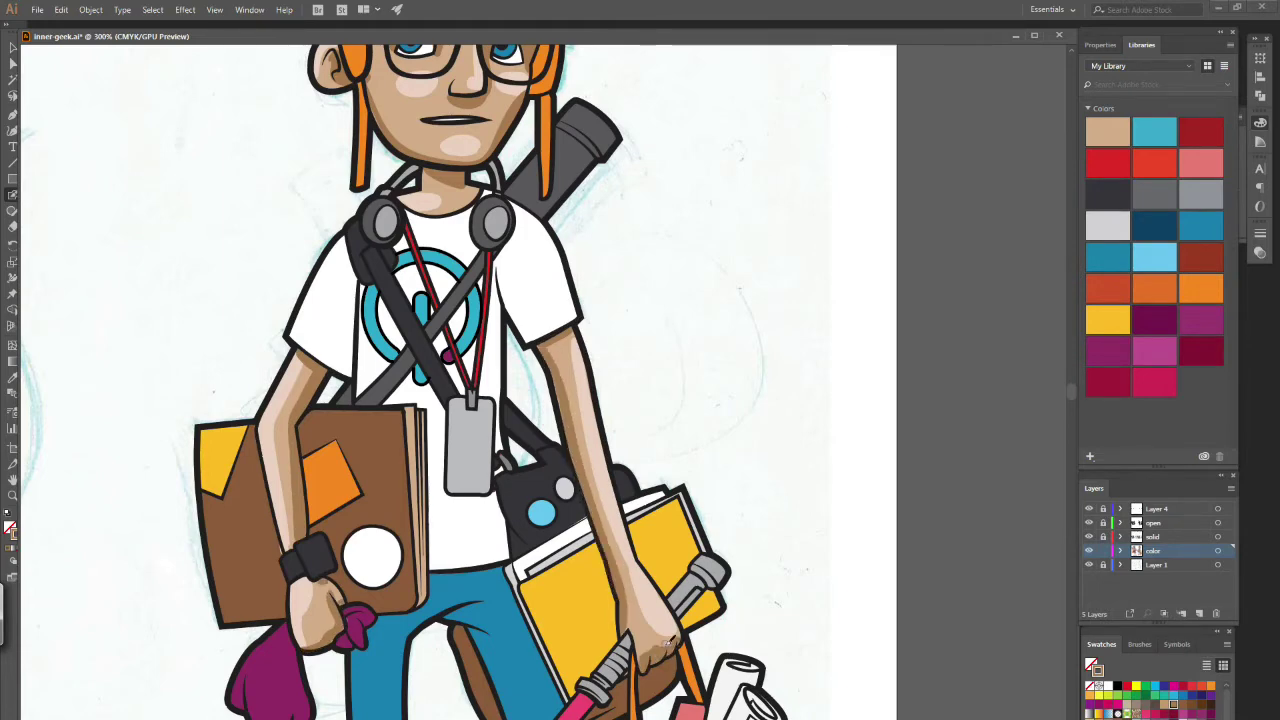
- Mix an intermediate skin tone from the sampled skin and brush it along the arm, face and neck to soften the shadows
left_click_drag(18, 659, 28, 659)
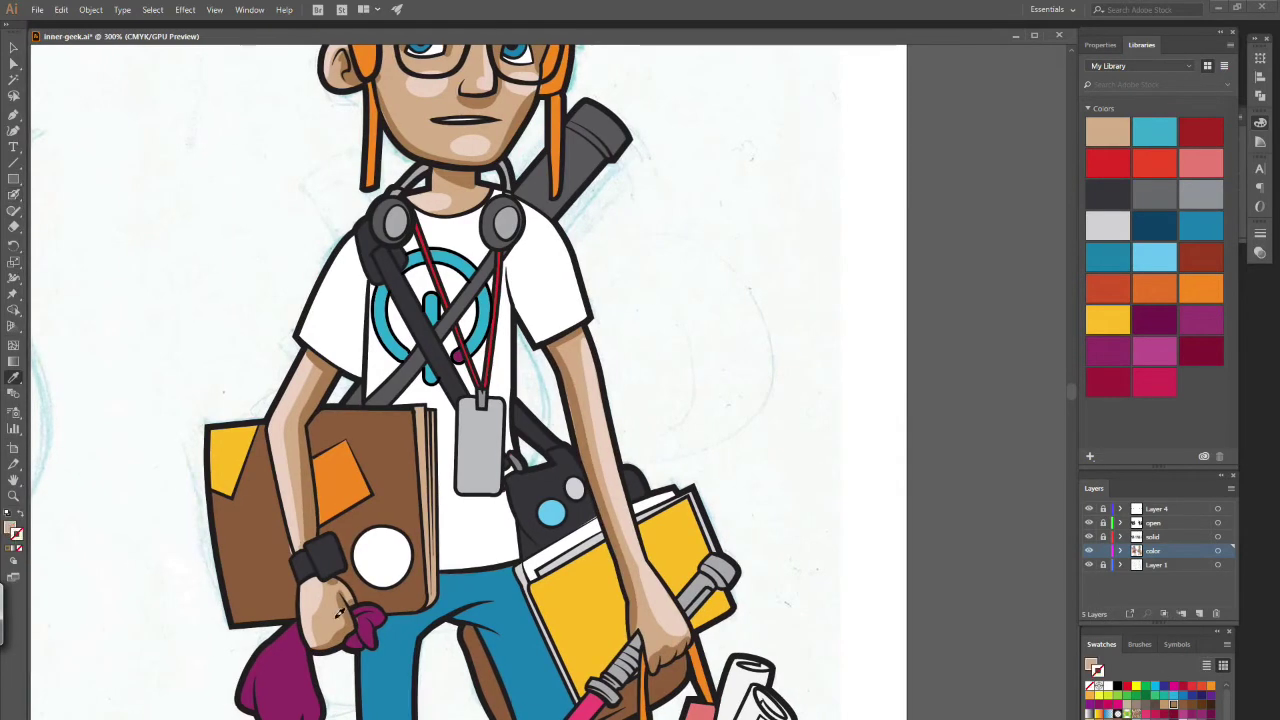
double_click(10, 528)
left_click(337, 30)
key("shift+x")
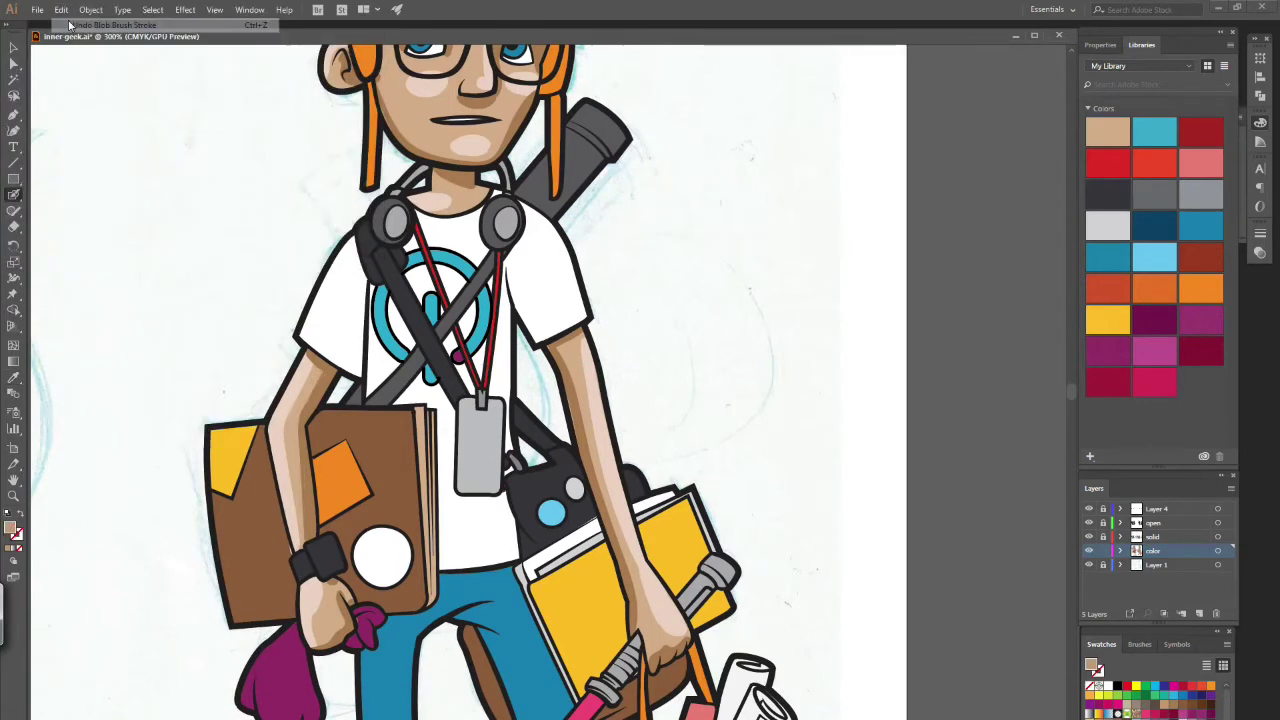
left_click_drag(565, 342, 645, 622)
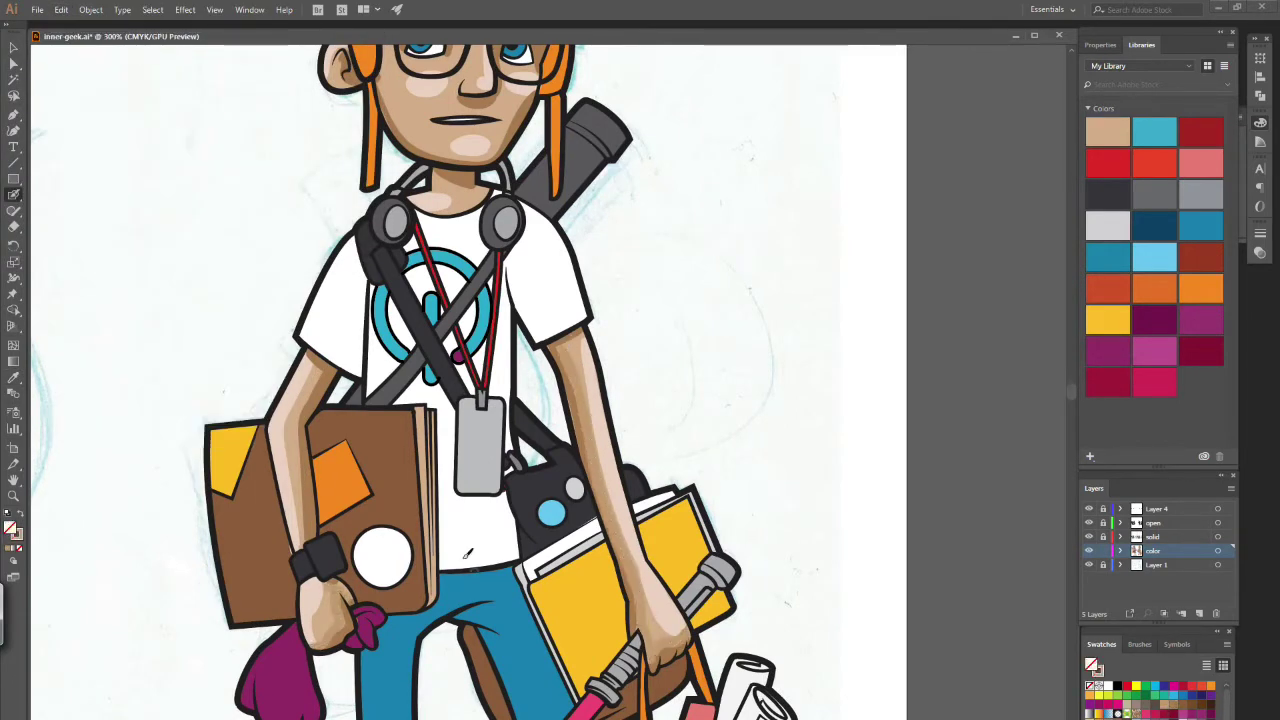
mouse_move(499, 168)
left_mouse_down()
mouse_move(494, 481)
mouse_move(536, 420)
left_mouse_up()
left_click_drag(388, 362, 503, 490)
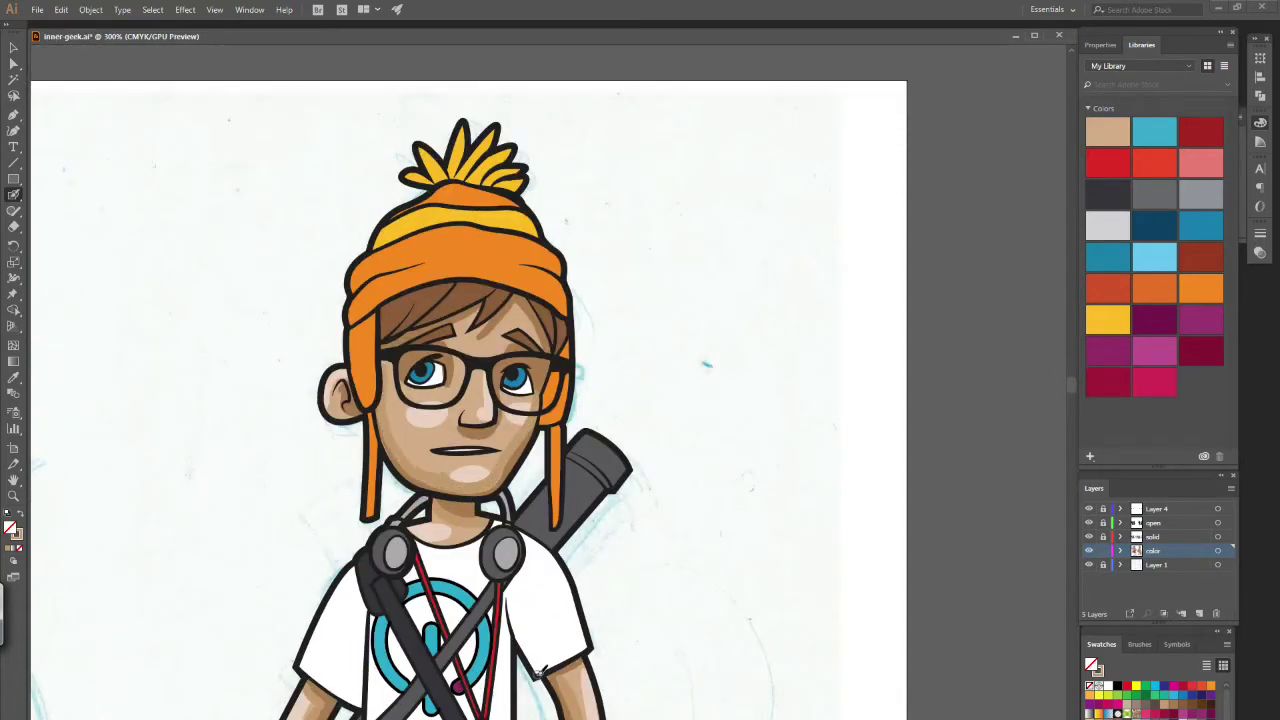
- Refine the skin shading on the arms and hands with another blended skin tone
scroll(1071, 390, "down", 5)
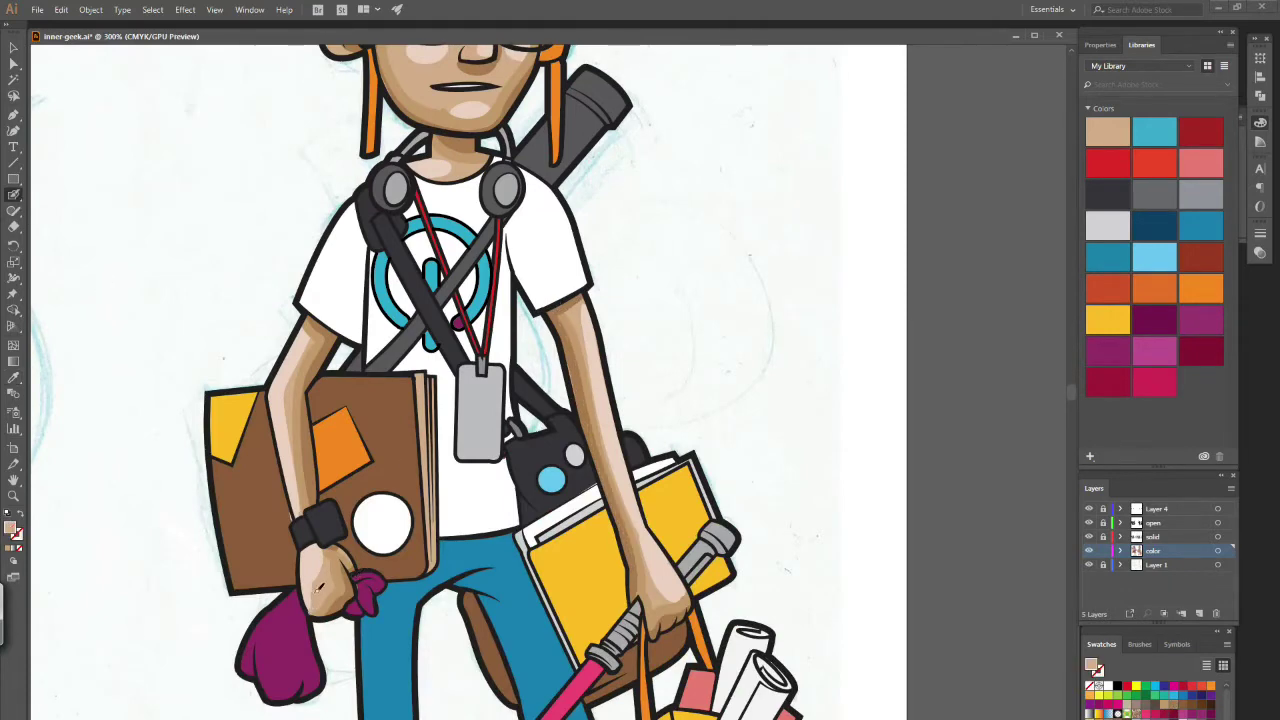
mouse_move(587, 297)
left_mouse_down()
mouse_move(606, 425)
mouse_move(679, 591)
left_mouse_up()
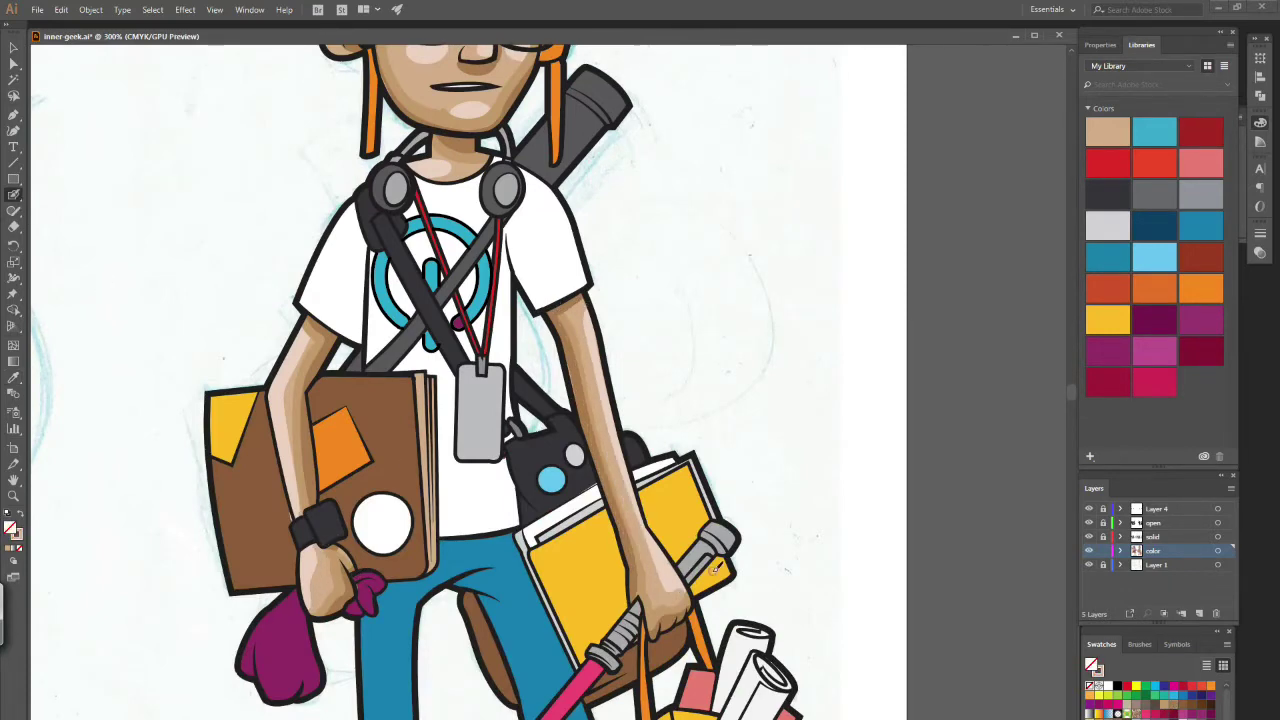
scroll(716, 567, "up", 4)
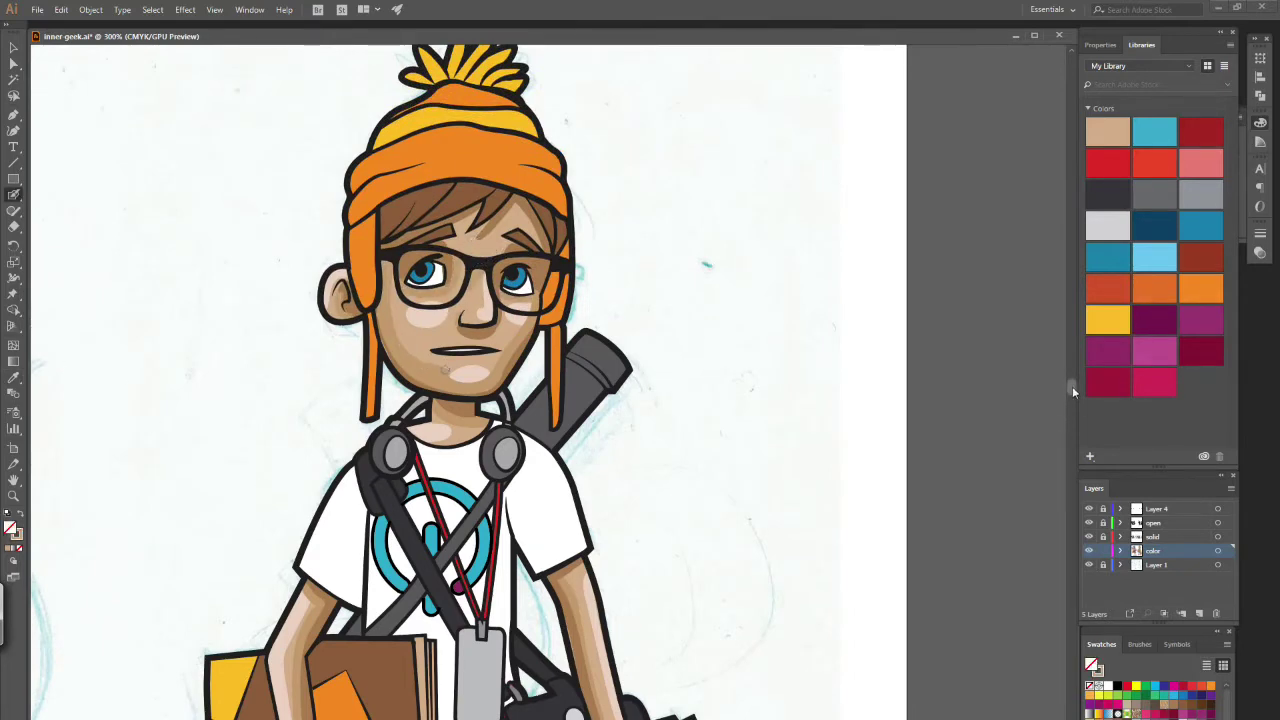
scroll(1070, 392, "down", 3)
key("i")
left_click(15, 195)
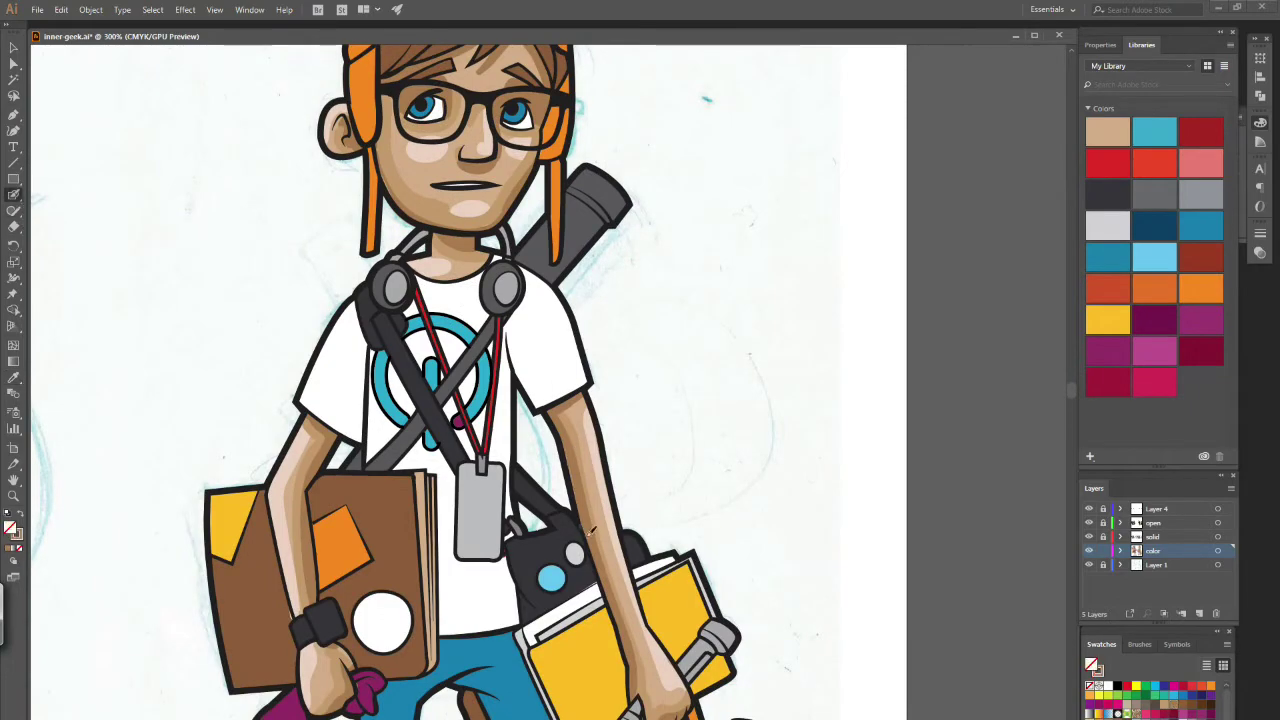
- Sample the brown of the hair and mix a new shade from it for the Blob Brush
scroll(52, 254, "up", 4)
key("i")
left_click(410, 305)
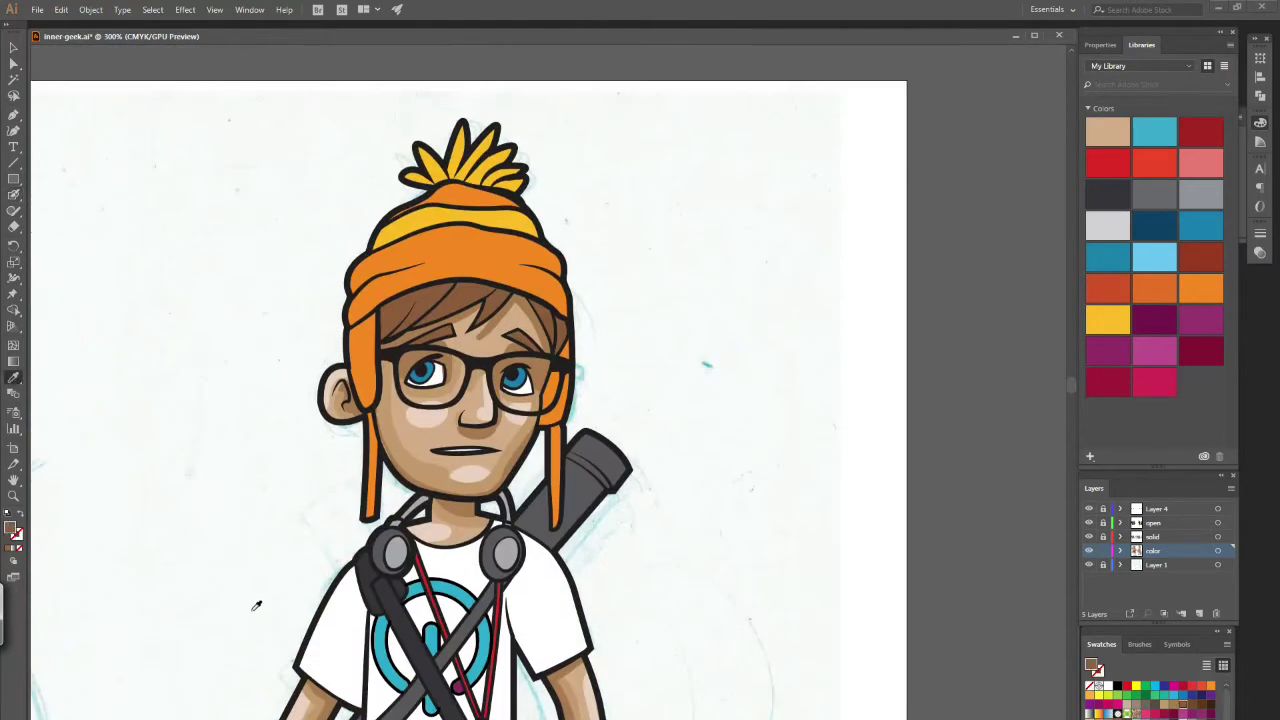
double_click(10, 528)
left_click(337, 49)
key("b")
- Sample a tone from the chin, adjust it and brush shading across the brow area beneath the hair
key("i")
left_click(472, 468)
double_click(10, 528)
left_click(337, 49)
key("b")
mouse_move(398, 336)
left_mouse_down()
mouse_move(495, 287)
mouse_move(387, 305)
mouse_move(511, 285)
mouse_move(383, 309)
mouse_move(515, 295)
mouse_move(450, 327)
mouse_move(526, 337)
mouse_move(537, 298)
mouse_move(561, 318)
left_mouse_up()
- Resample the brown hair, mix a lighter brown from it and add highlight strands to the fringe
key("i")
left_click(508, 294)
double_click(10, 528)
left_click(337, 49)
key("b")
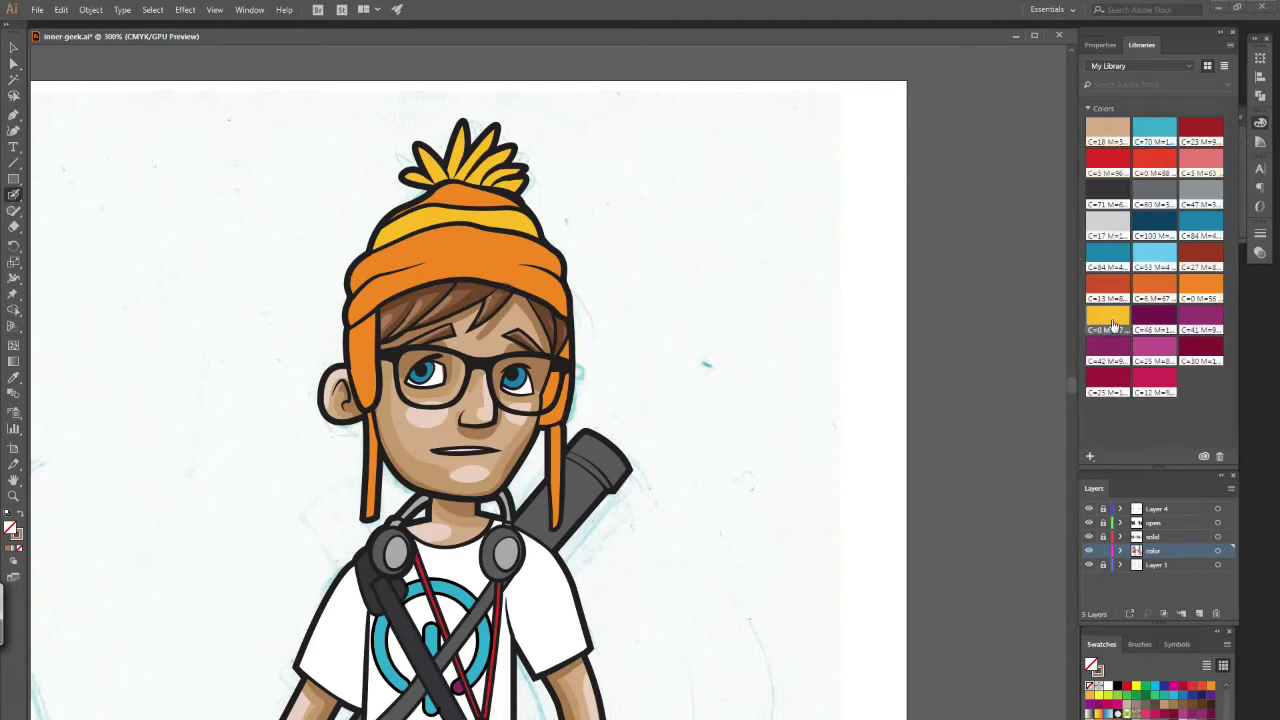
- Mix golden orange F4B321 from the hat's orange and paint highlights along the brim and folds of the hat
left_click(1229, 84)
left_click(1014, 537)
key("i")
left_click(460, 230)
double_click(10, 528)
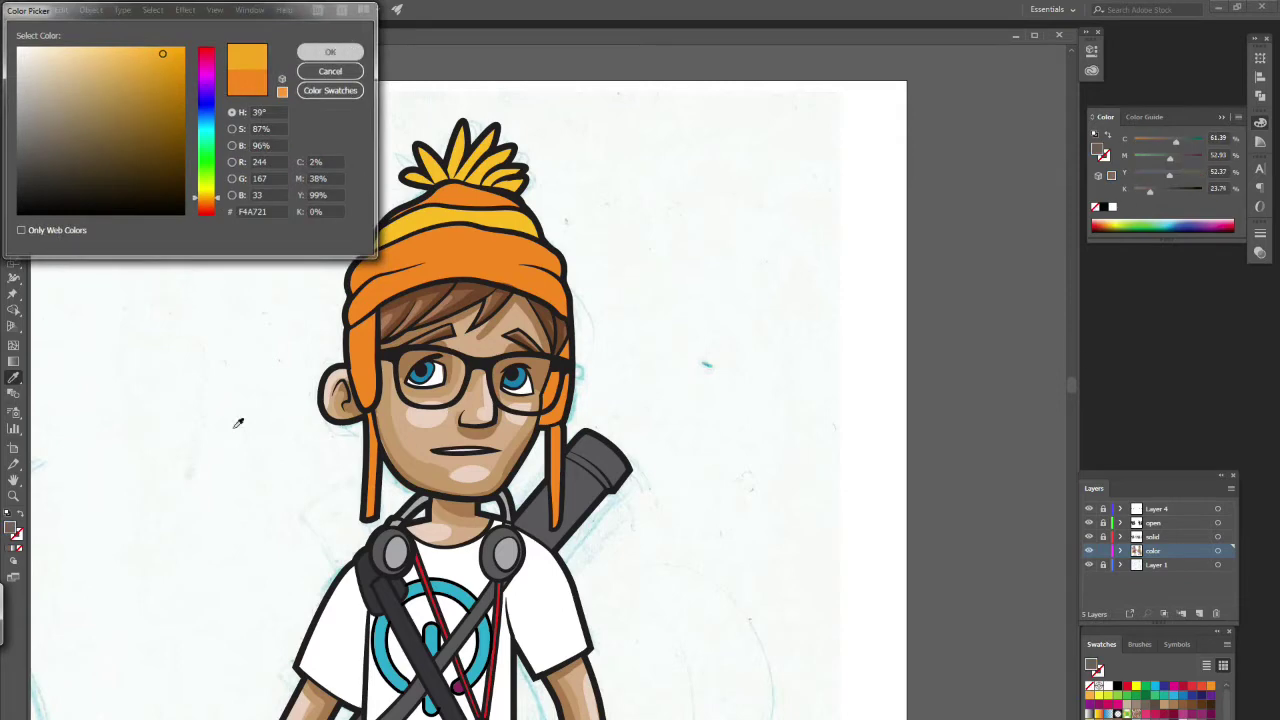
left_click(221, 205)
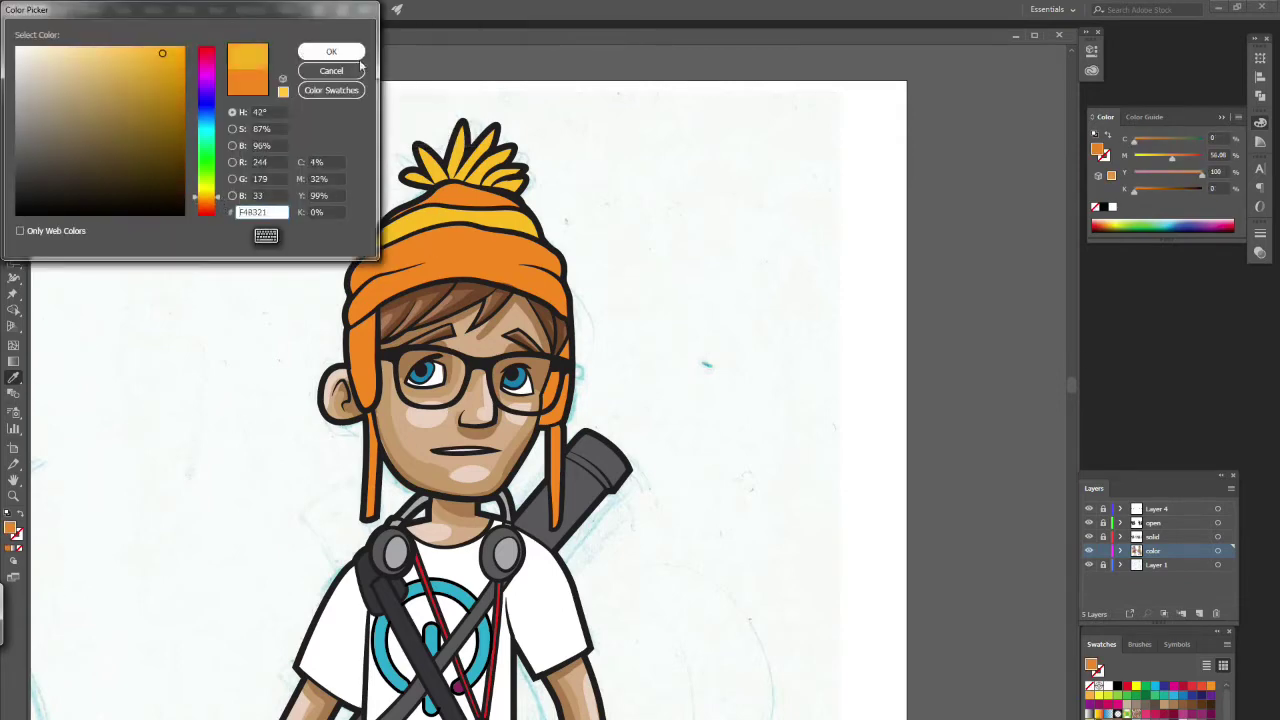
left_click(331, 51)
key("b")
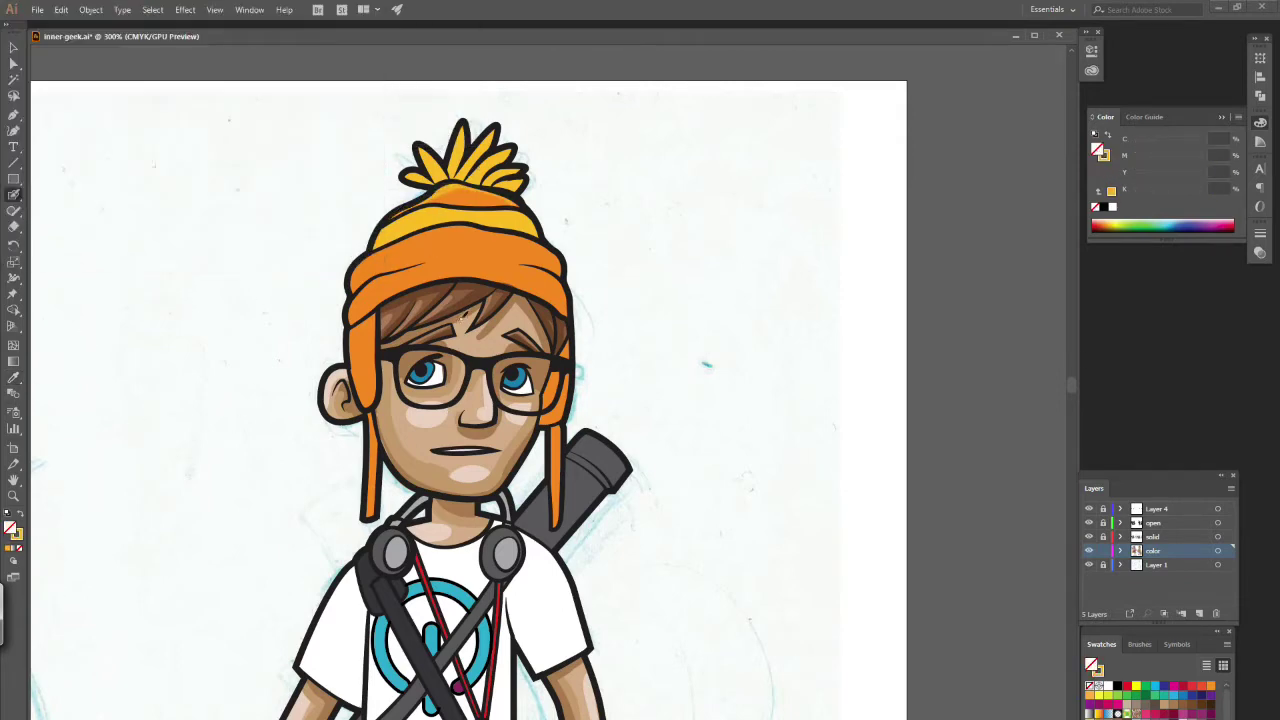
left_click_drag(352, 285, 562, 278)
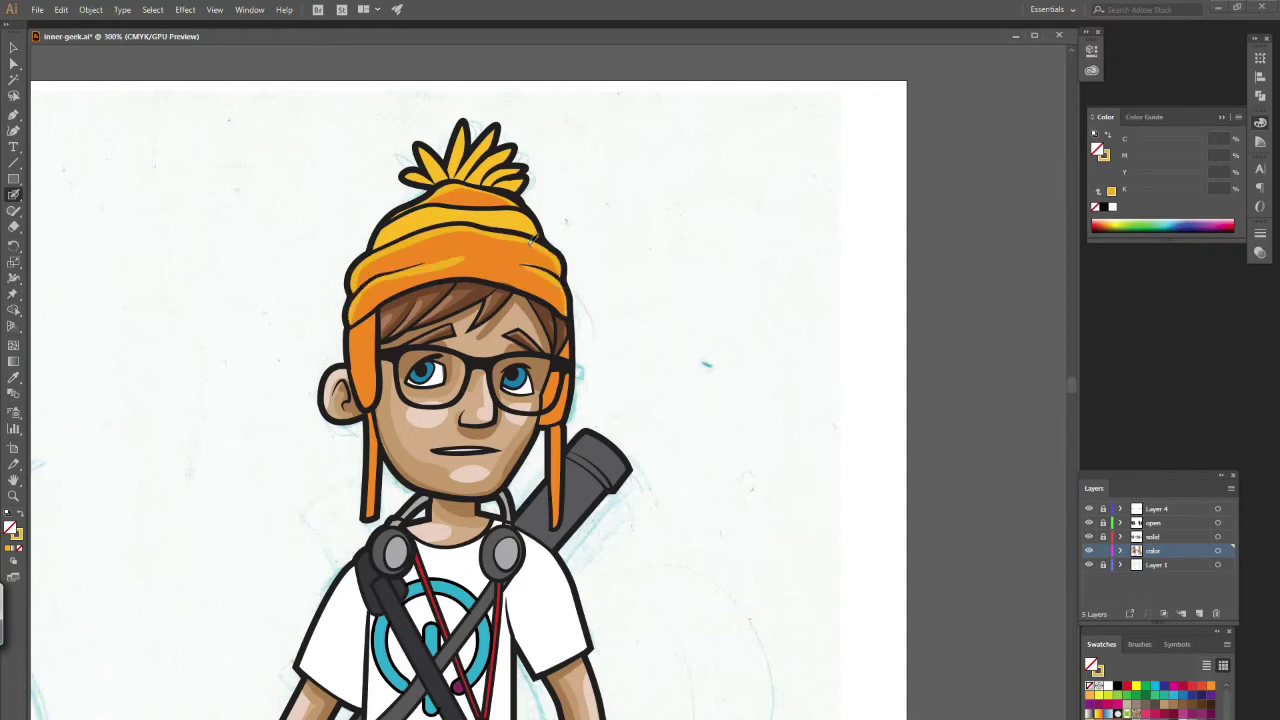
- Mix a darker reddish orange from the hat's colour and paint shadows on its brim, ear flaps and folds
key("i")
left_click(440, 235)
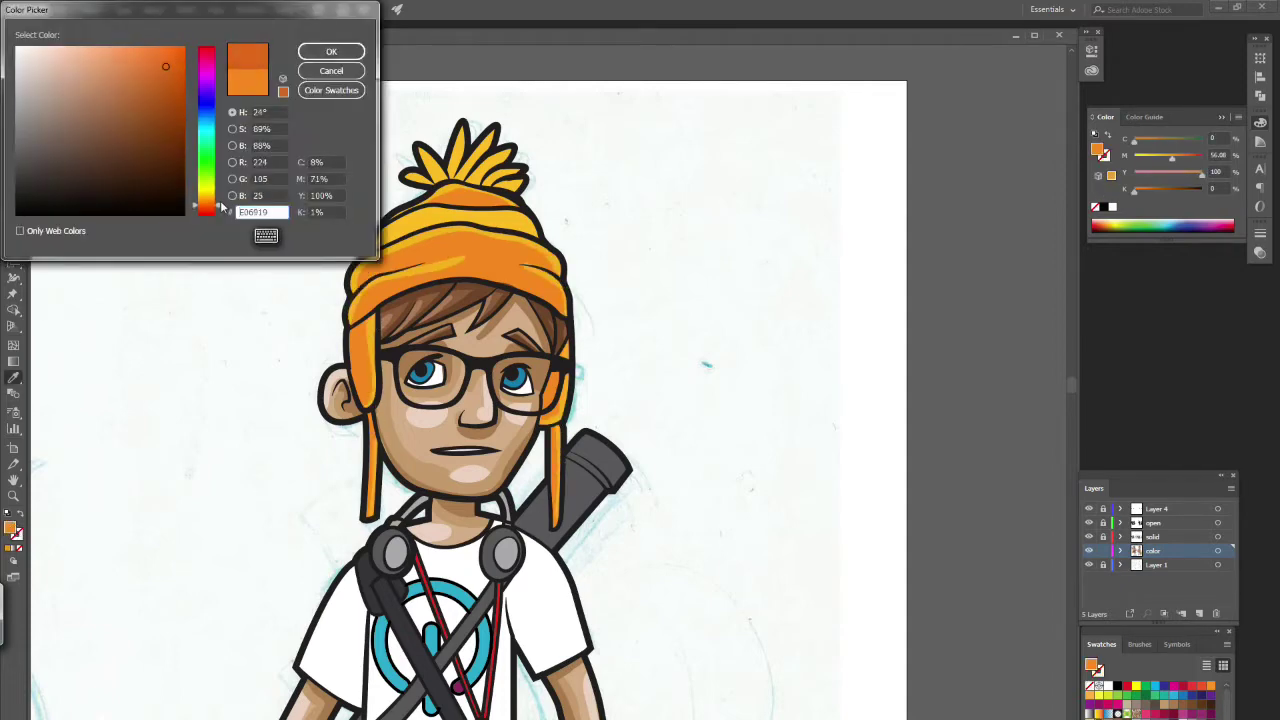
key("Return")
key("b")
mouse_move(365, 400)
left_mouse_down()
mouse_move(360, 315)
mouse_move(563, 309)
left_mouse_up()
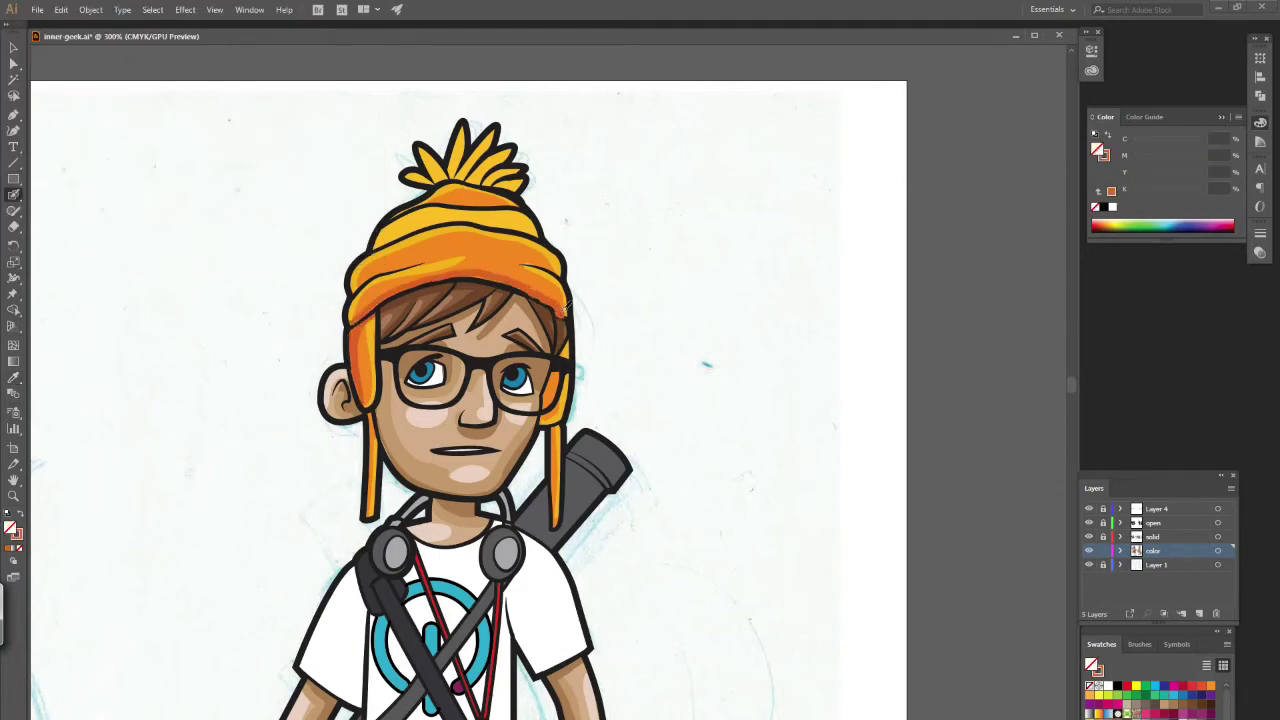
left_click_drag(402, 261, 554, 265)
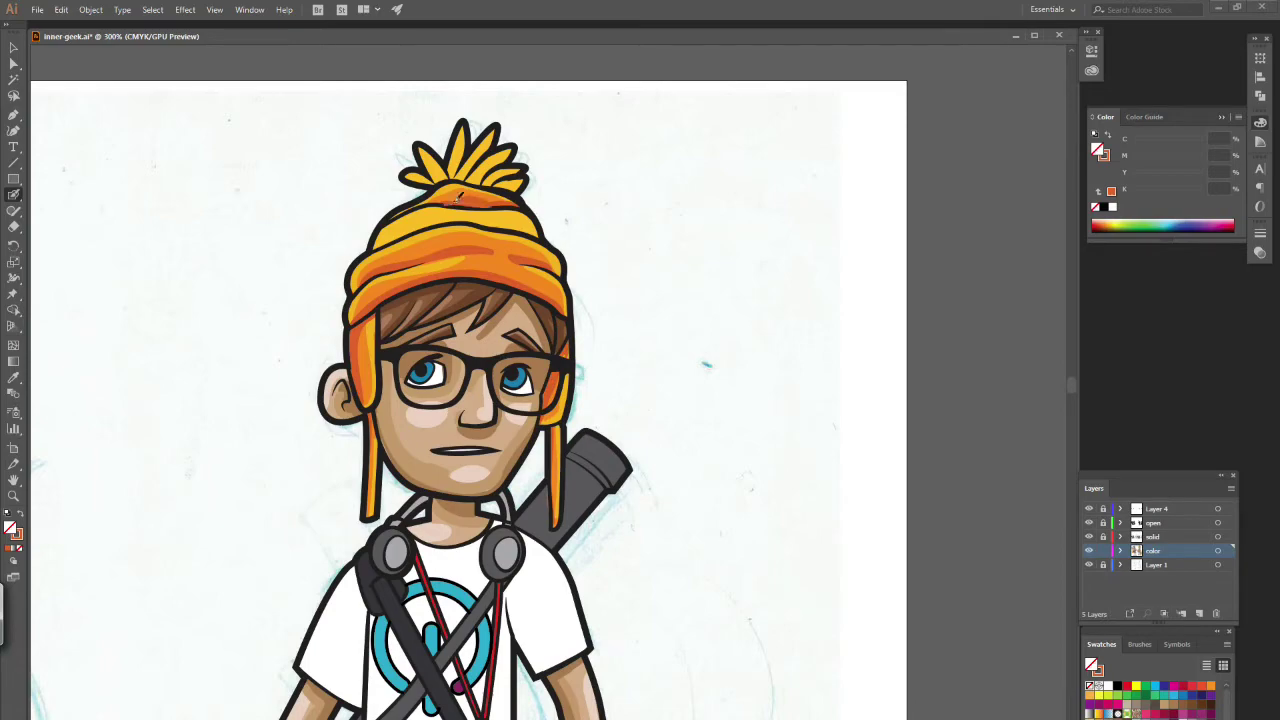
- Paint reddish orange shadows along the sides, folds and base of the orange tote bag
left_click_drag(1071, 385, 1072, 405)
mouse_move(640, 345)
left_mouse_down()
mouse_move(676, 413)
mouse_move(774, 428)
mouse_move(622, 540)
left_mouse_up()
left_click_drag(635, 450, 655, 565)
mouse_move(755, 570)
left_mouse_down()
mouse_move(641, 543)
mouse_move(735, 560)
mouse_move(765, 530)
mouse_move(765, 465)
left_mouse_up()
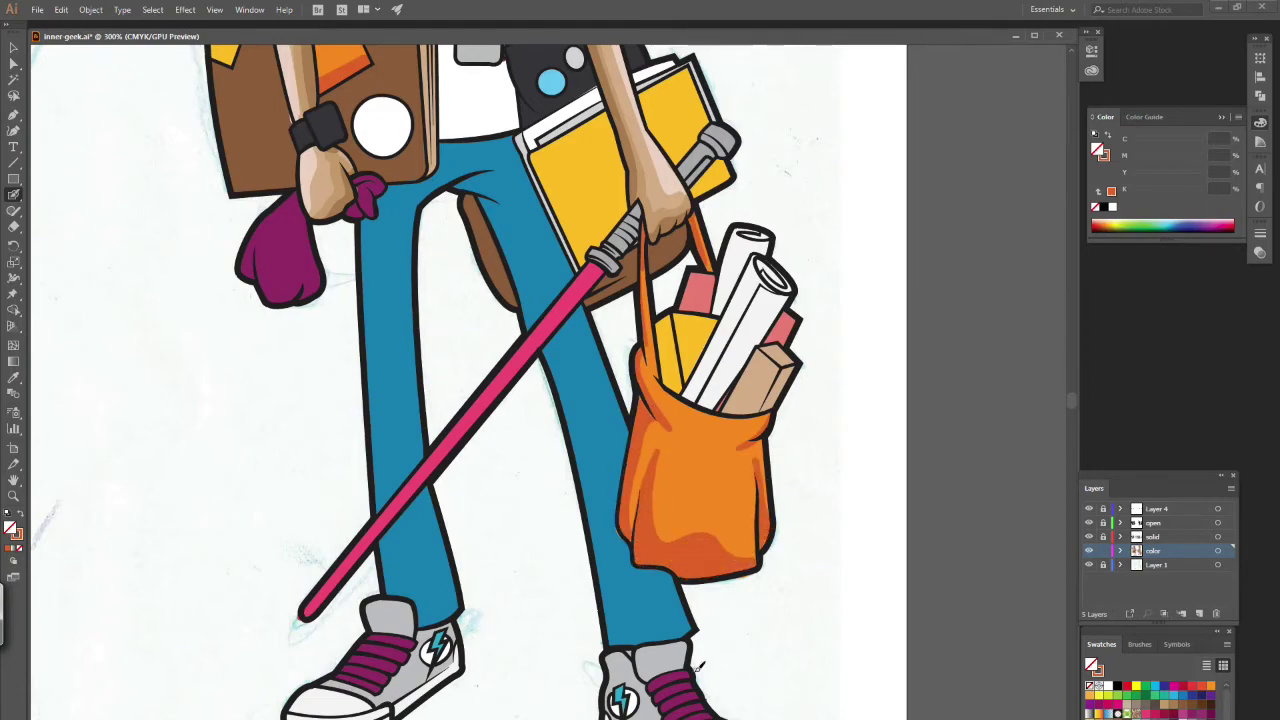
- Sample the hat's golden highlight colour and paint highlights on the notebook's orange patch and the tote bag
scroll(1052, 405, "up", 10)
scroll(355, 307, "down", 5)
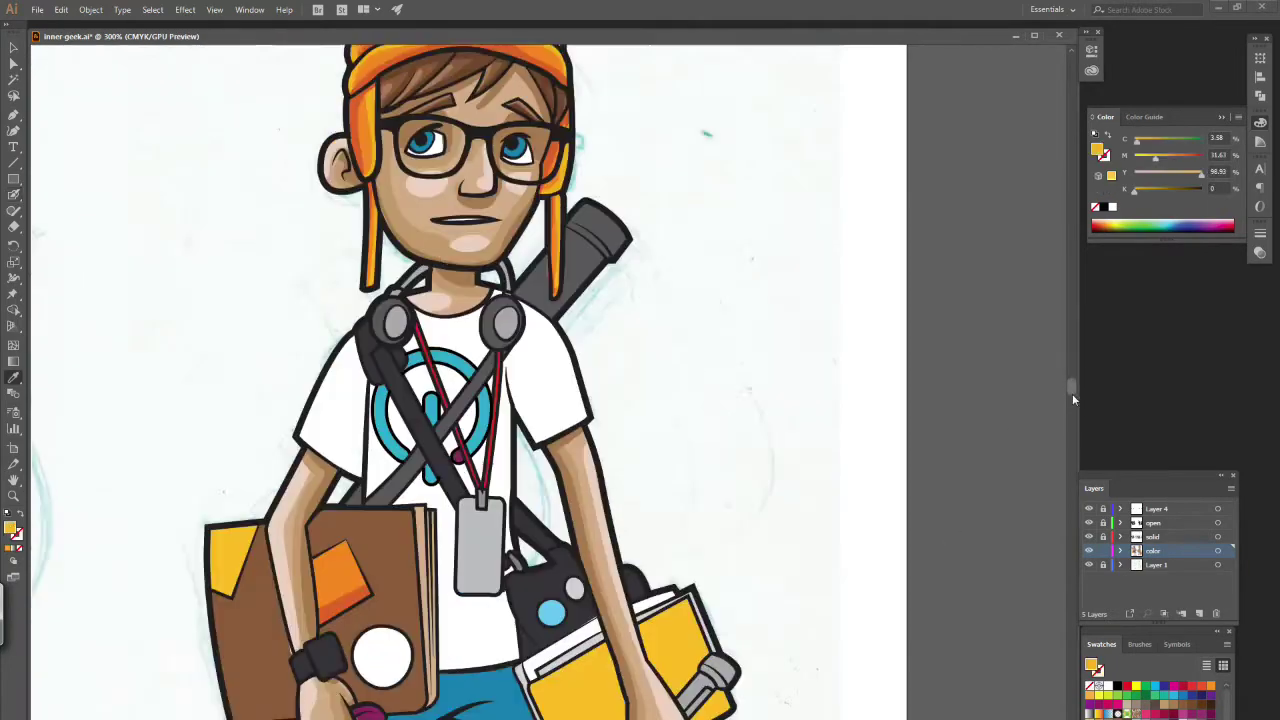
scroll(712, 530, "down", 3)
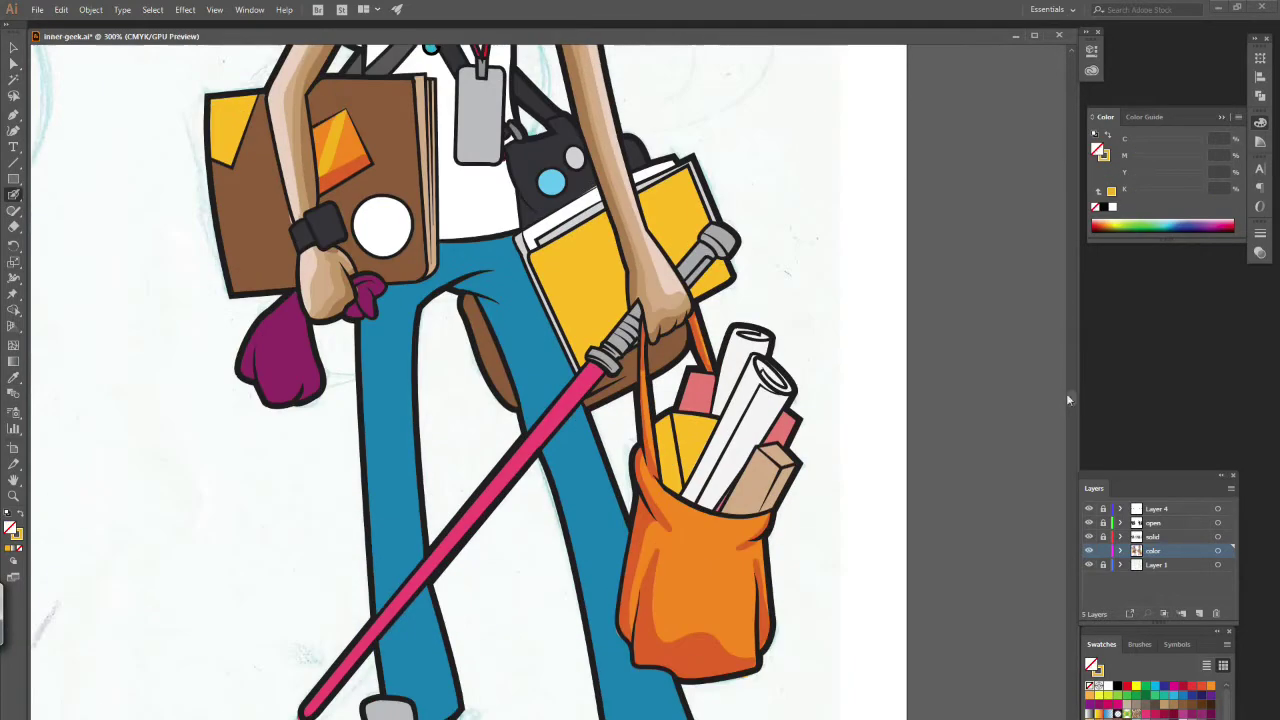
left_click_drag(757, 644, 742, 613)
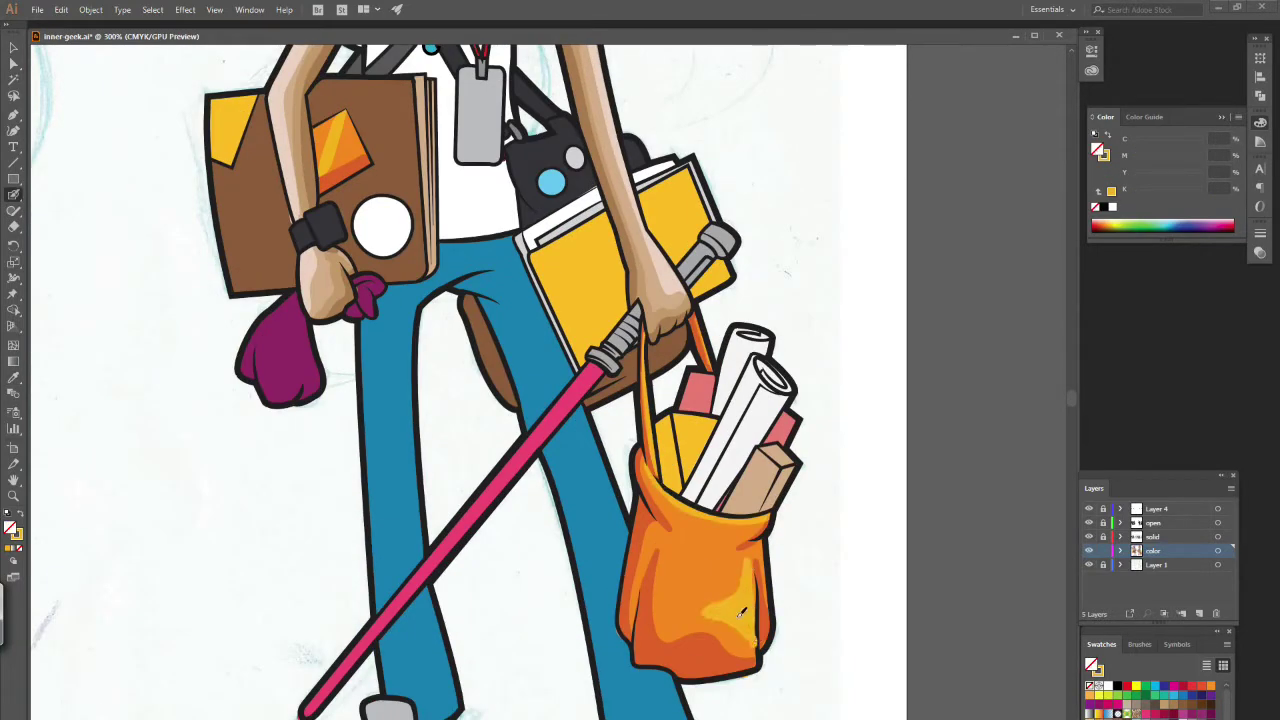
- Sample the orange of the notebook's square patch and touch up the patch's highlight with the Blob Brush
scroll(757, 521, "up", 3)
key("i")
left_click(327, 370)
key("shift+b")
key("x")
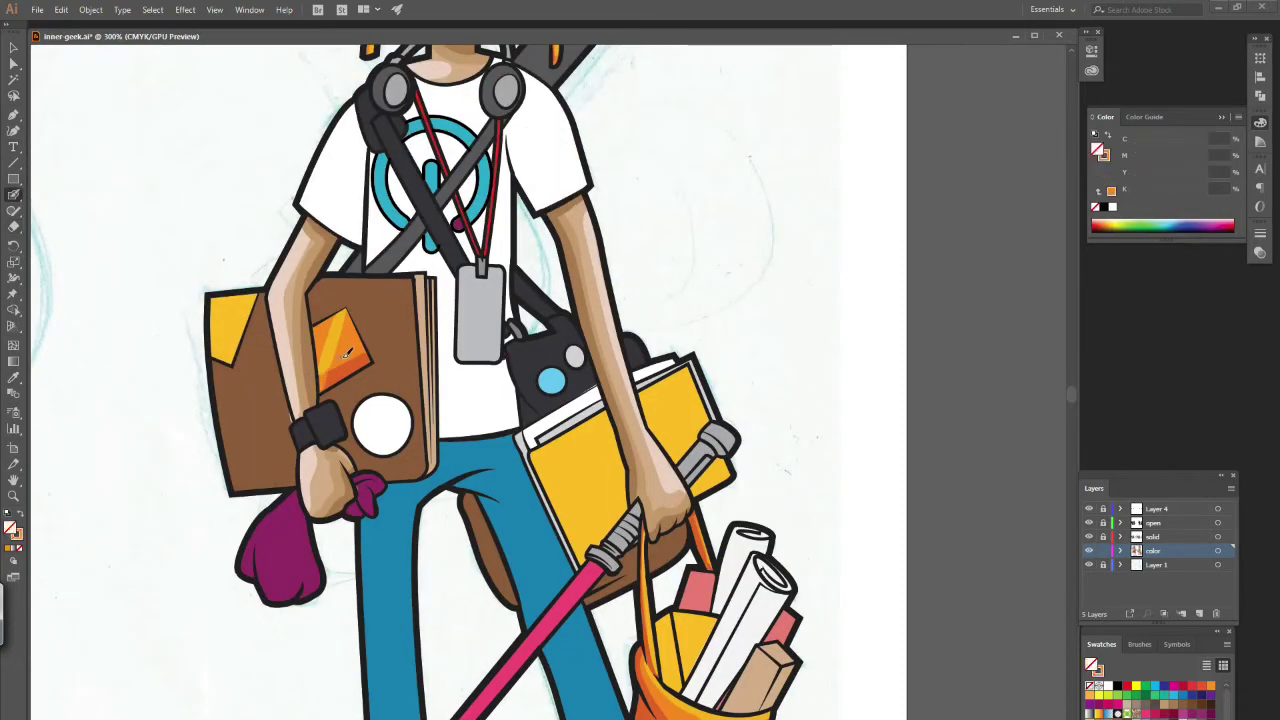
- Mix bright yellow F9E028 from the notebook's yellow corner and paint highlight streaks on the yellow folder
left_click(13, 378)
left_click(232, 328)
double_click(10, 527)
left_click(206, 193)
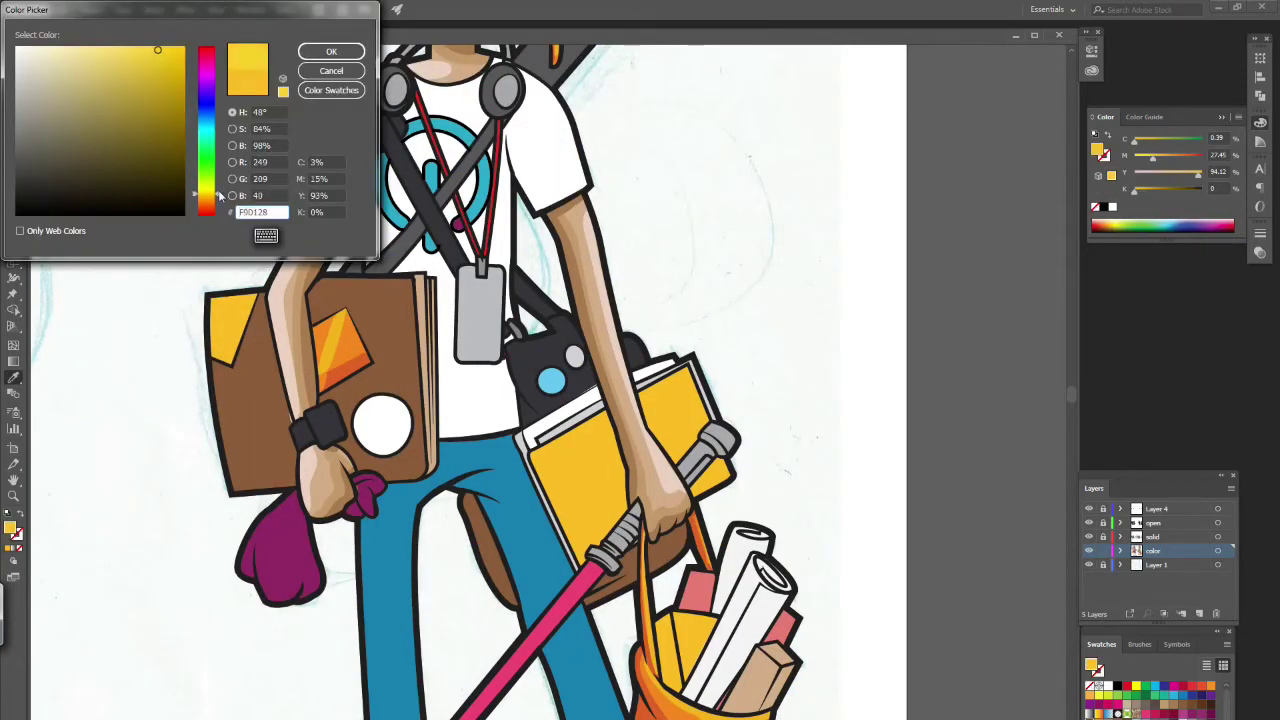
left_click(345, 56)
left_click(13, 195)
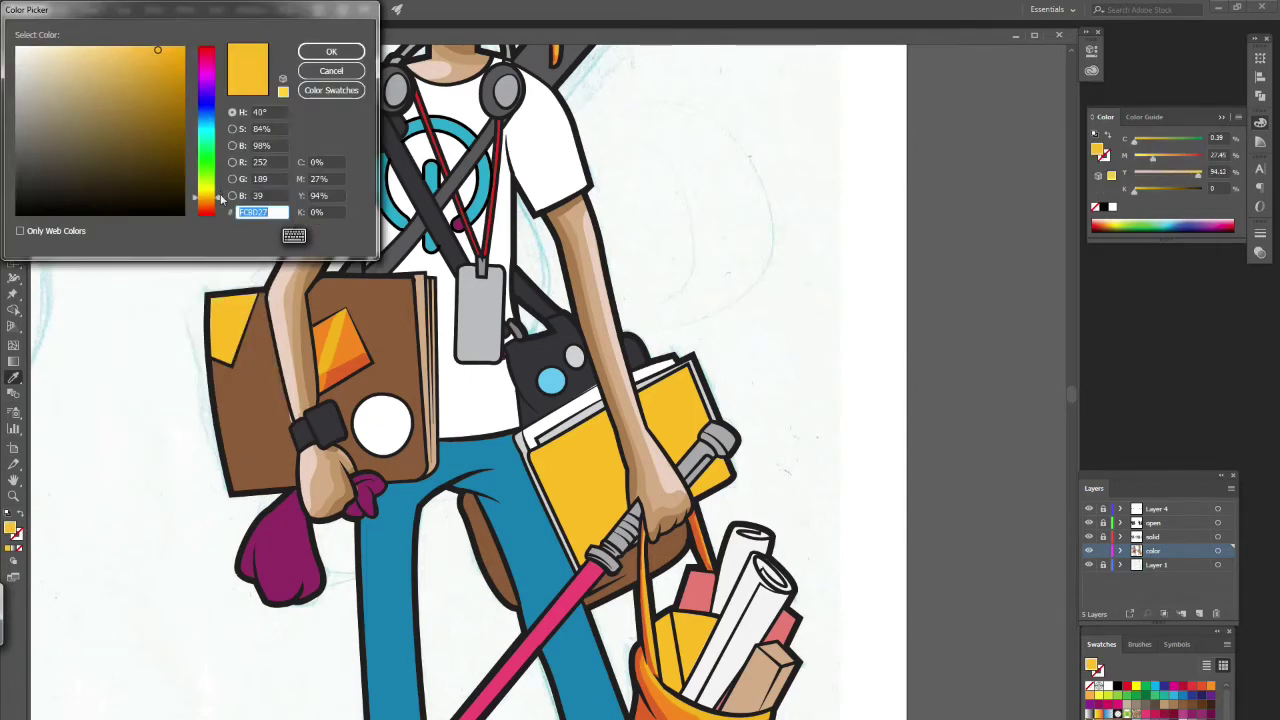
left_click_drag(206, 197, 206, 190)
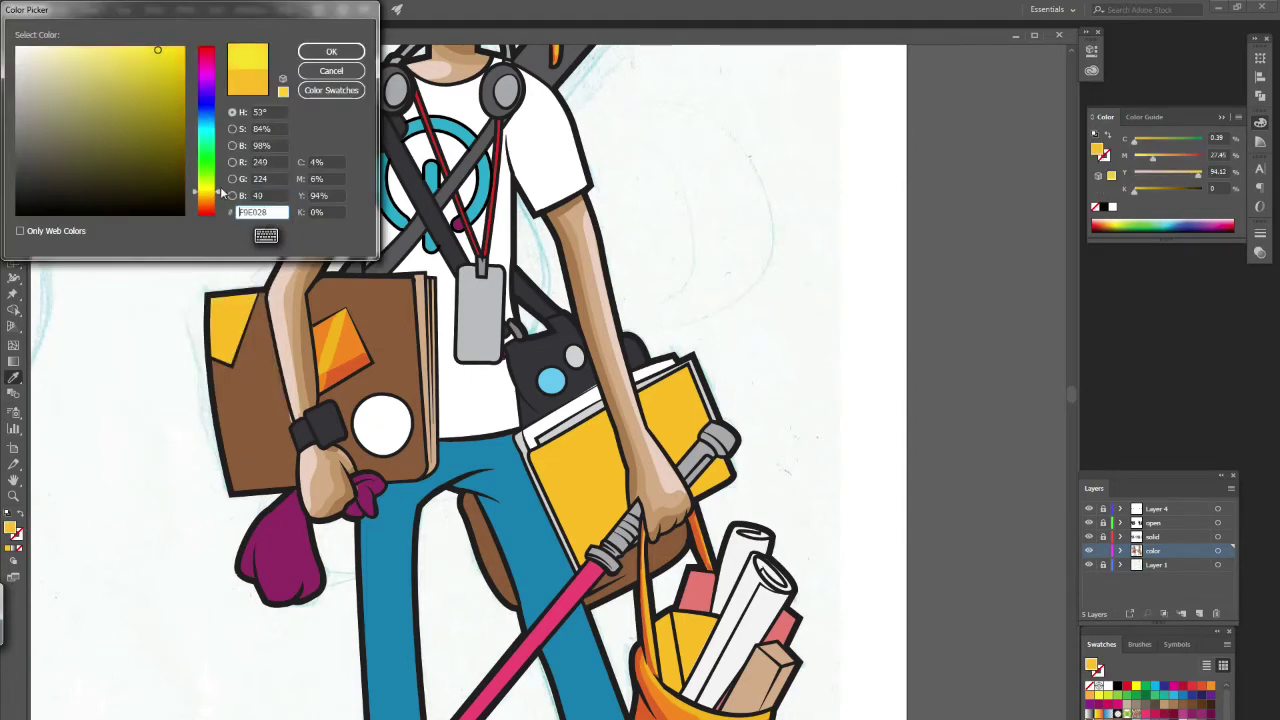
left_click(331, 51)
left_click(13, 195)
mouse_move(606, 410)
left_mouse_down()
mouse_move(543, 451)
mouse_move(695, 380)
mouse_move(726, 468)
mouse_move(603, 418)
mouse_move(612, 408)
mouse_move(606, 526)
left_mouse_up()
left_click_drag(692, 388, 674, 458)
- Paint bright yellow highlights on the hat's pom-pom and yellow band
scroll(680, 420, "up", 10)
mouse_move(440, 242)
left_mouse_down()
mouse_move(422, 205)
mouse_move(462, 192)
left_mouse_up()
mouse_move(485, 212)
left_mouse_down()
mouse_move(507, 240)
mouse_move(412, 250)
left_mouse_up()
left_click_drag(386, 296, 466, 276)
left_click_drag(458, 278, 544, 300)
right_click(808, 444)
key("Escape")
- Set the brush colour to orange F29220 and paint shadows along the edges of the yellow folder
scroll(58, 582, "down", 10)
key("shift+x")
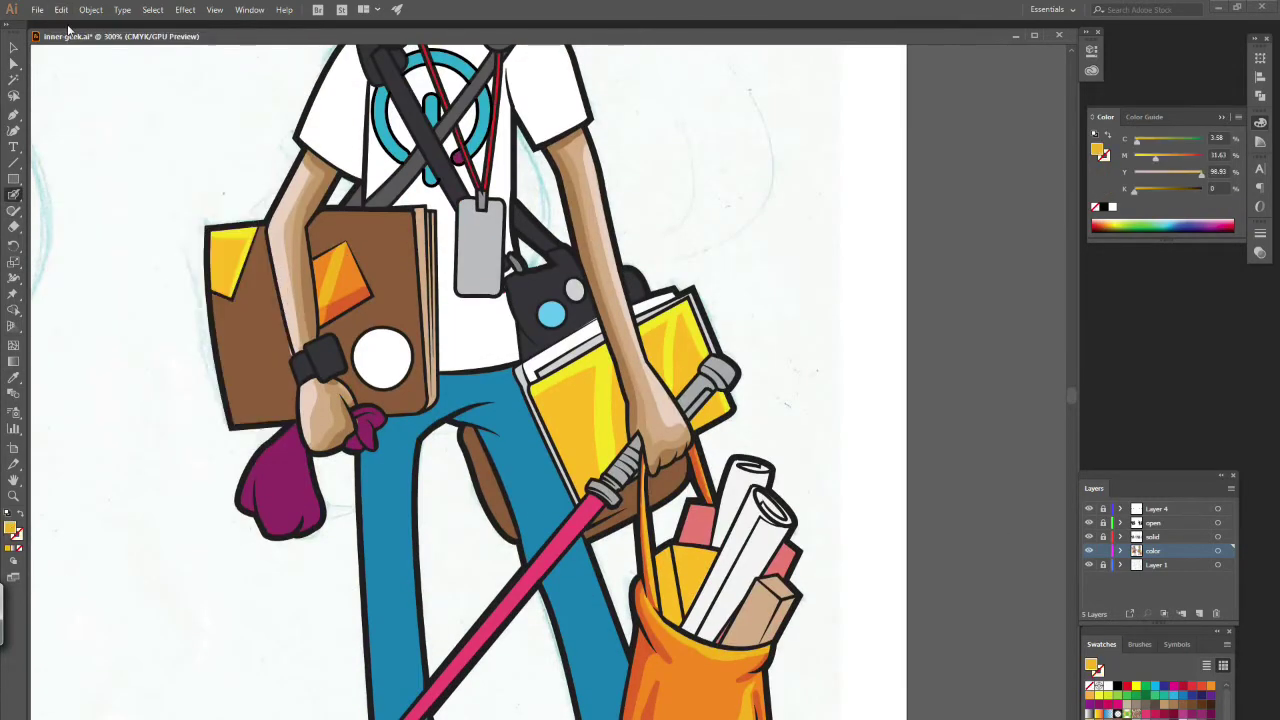
double_click(16, 534)
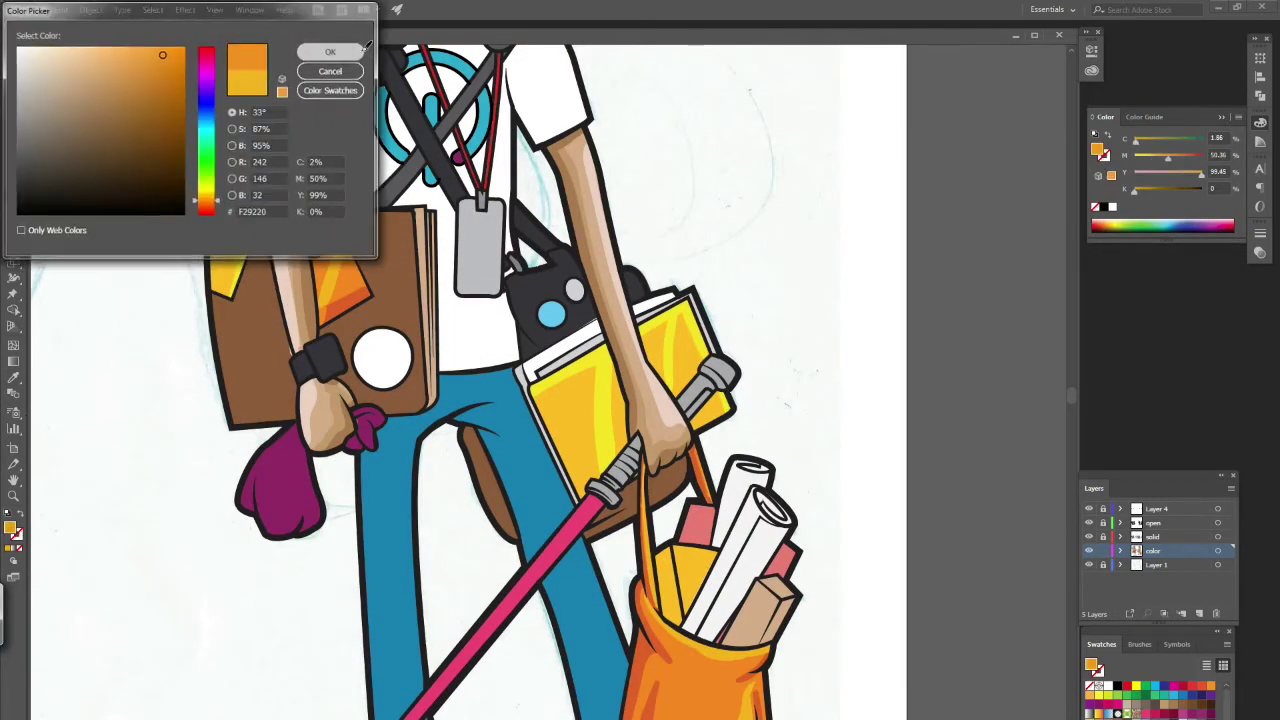
left_click(337, 51)
left_click_drag(700, 425, 728, 394)
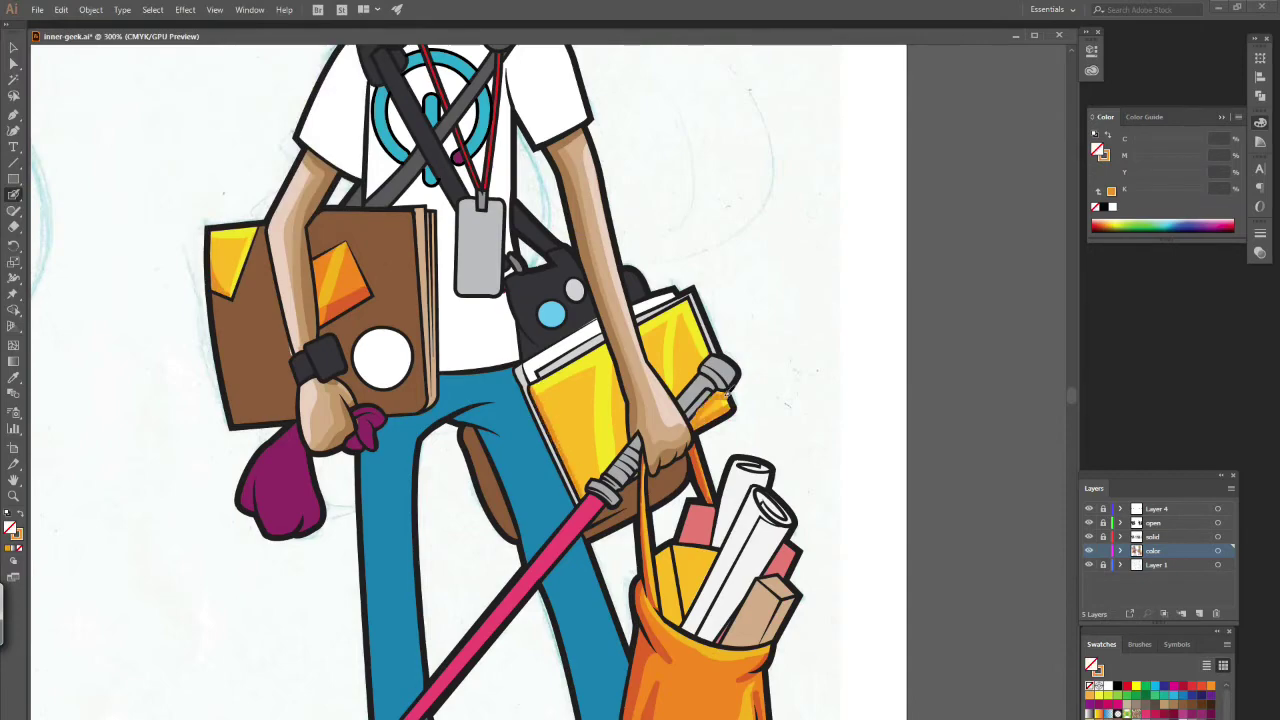
scroll(1070, 395, "up", 5)
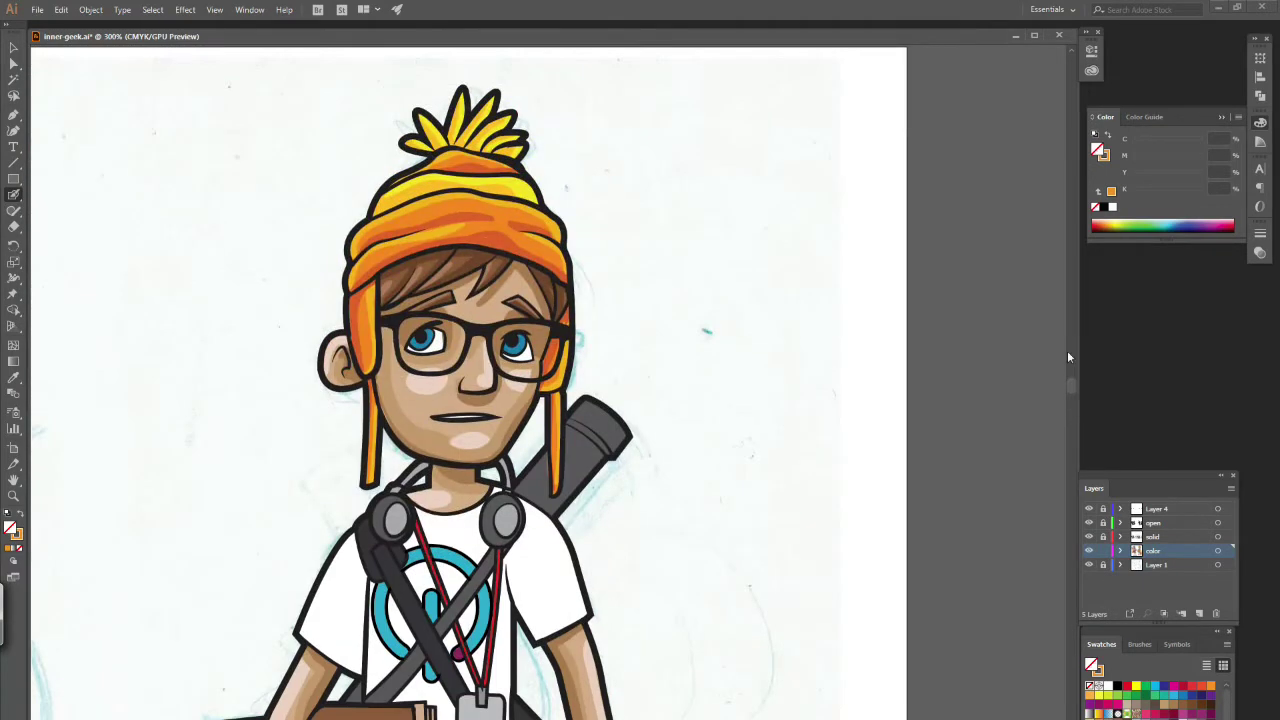
scroll(1067, 350, "down", 2)
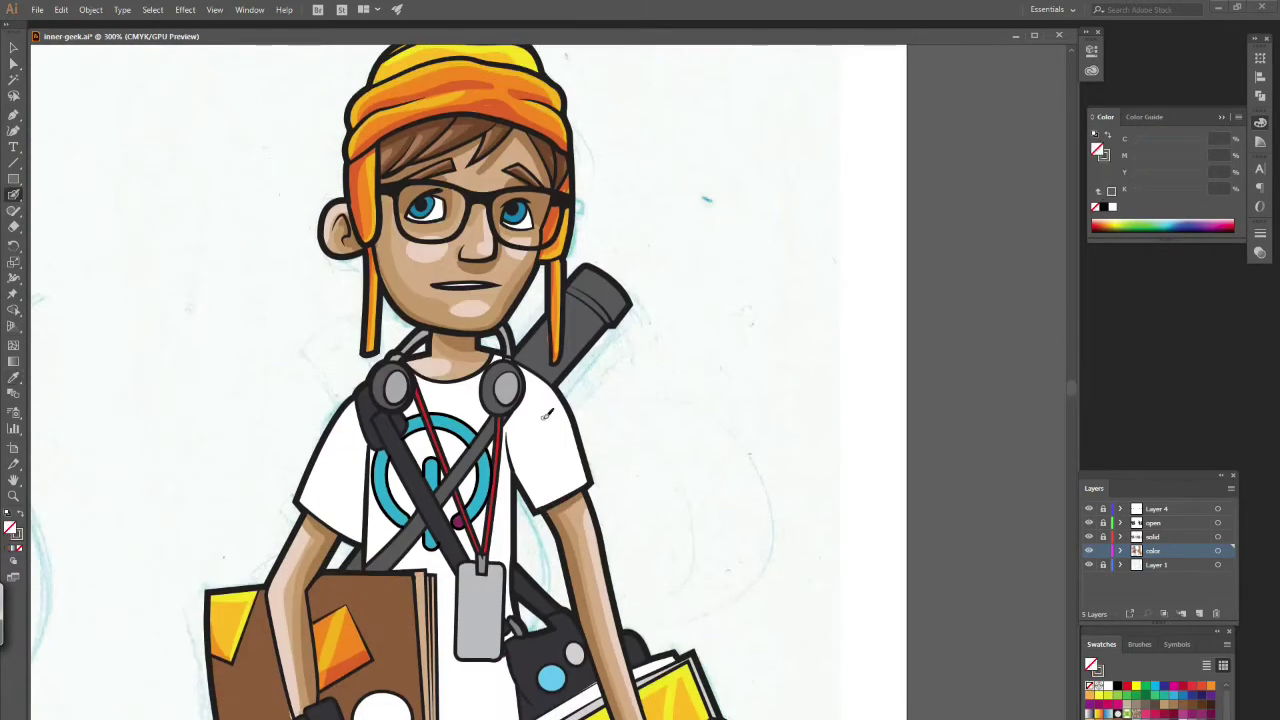
- Mix a mid grey of C 55.38, M 46.91, Y 46.4, K 11.94 and paint shadows on the grey sneakers and the ID badge
double_click(17, 537)
key("Return")
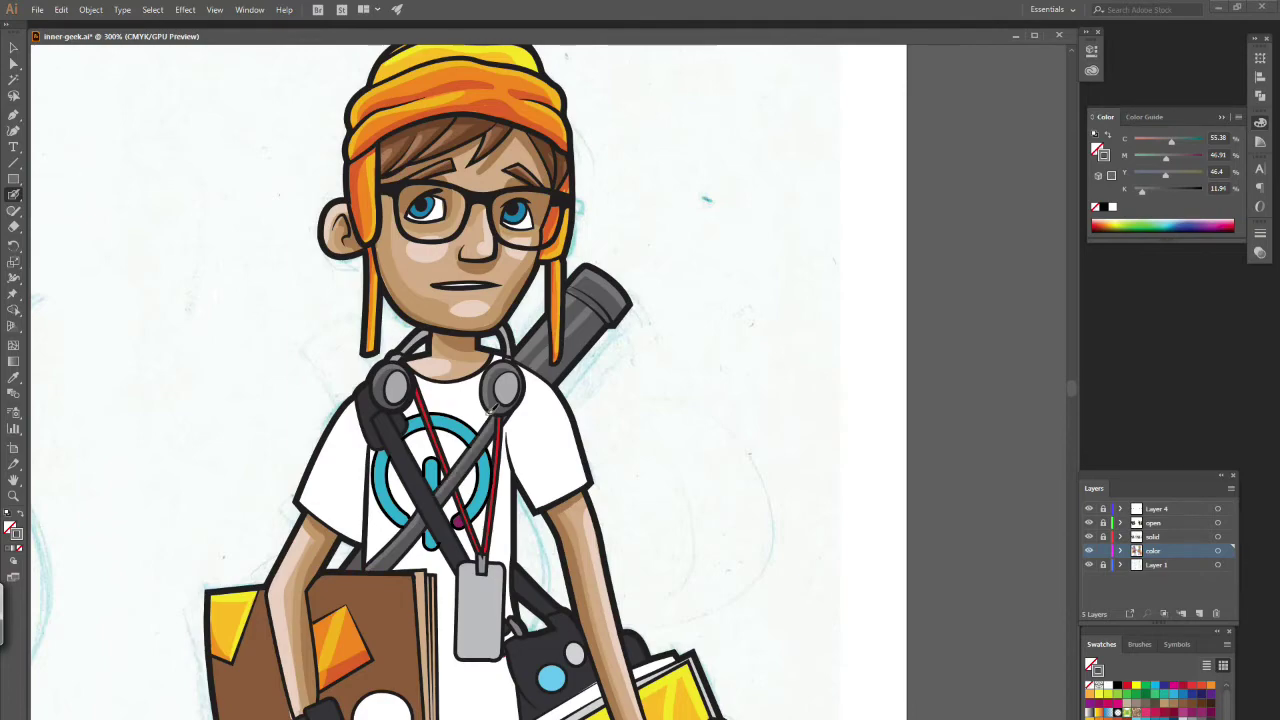
scroll(355, 559, "down", 5)
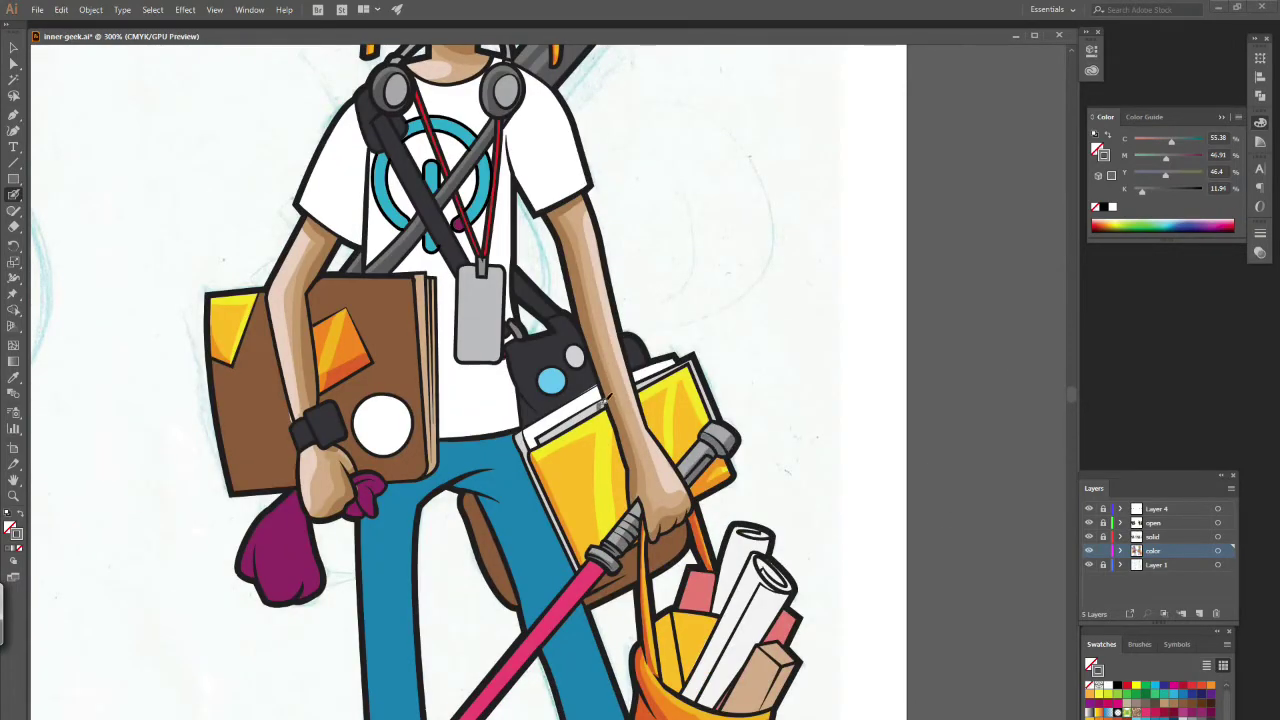
scroll(587, 447, "down", 10)
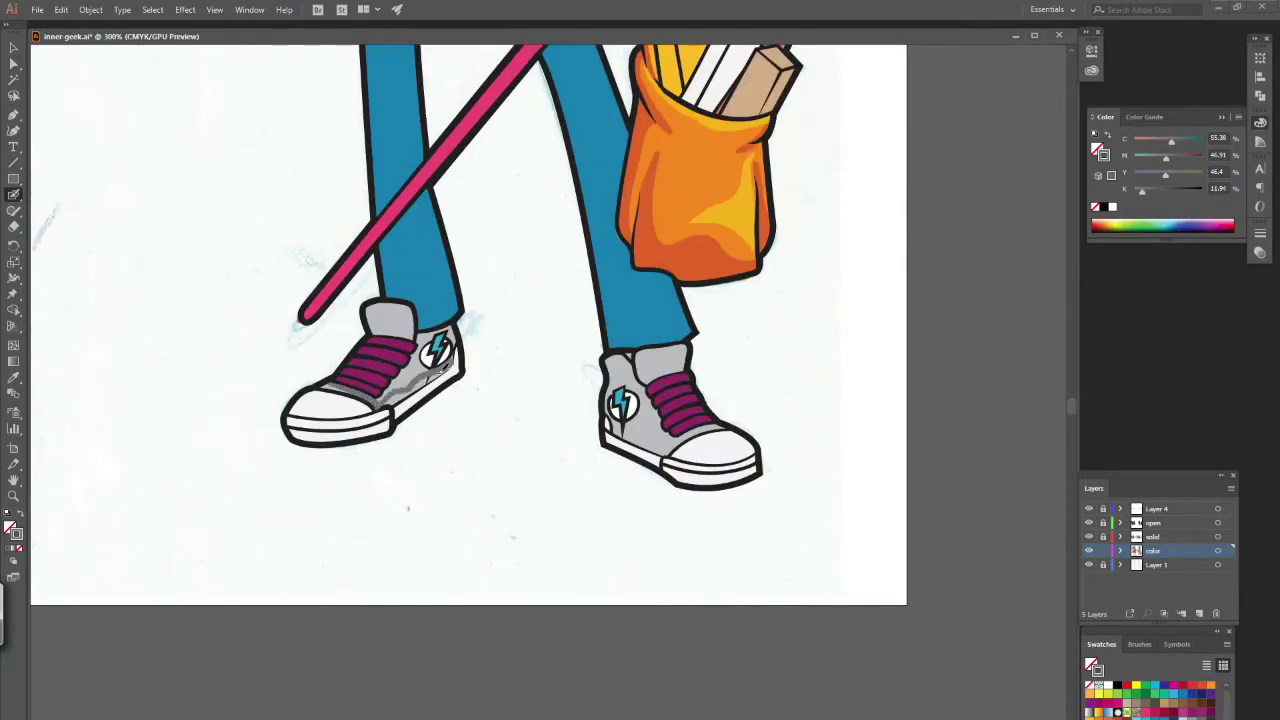
left_click_drag(609, 352, 622, 432)
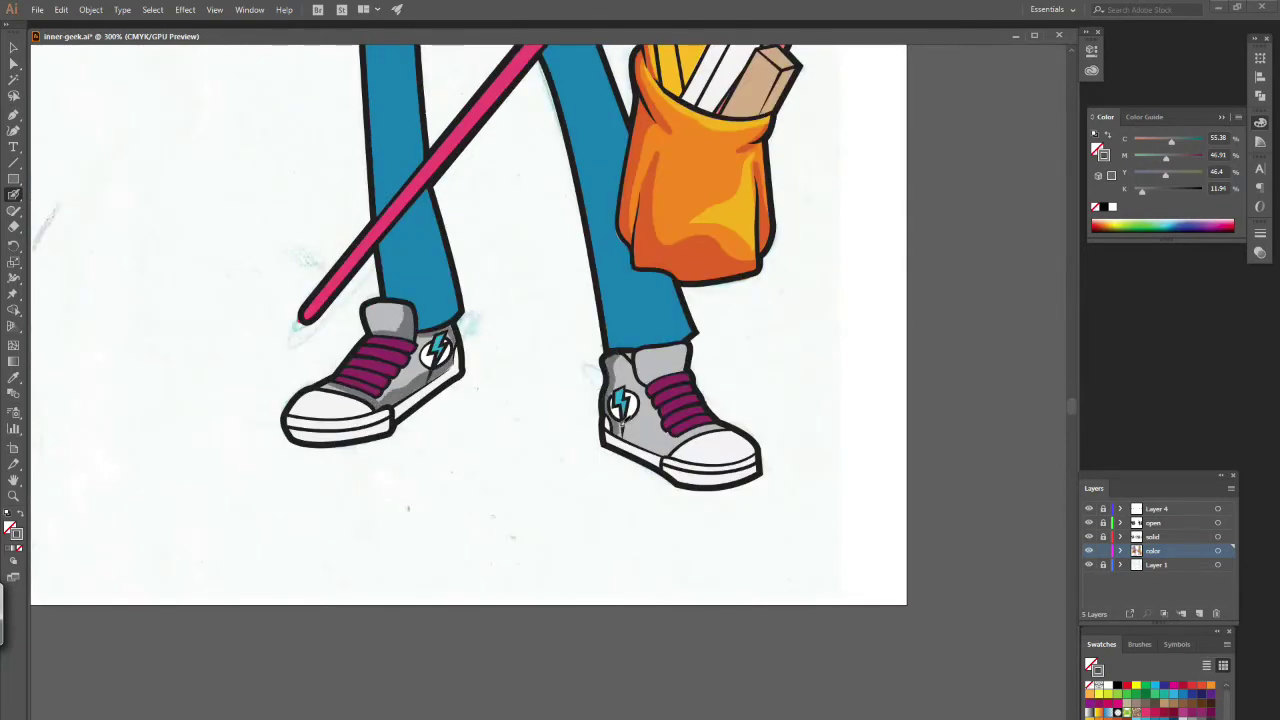
left_click_drag(646, 352, 662, 371)
key("ctrl+z")
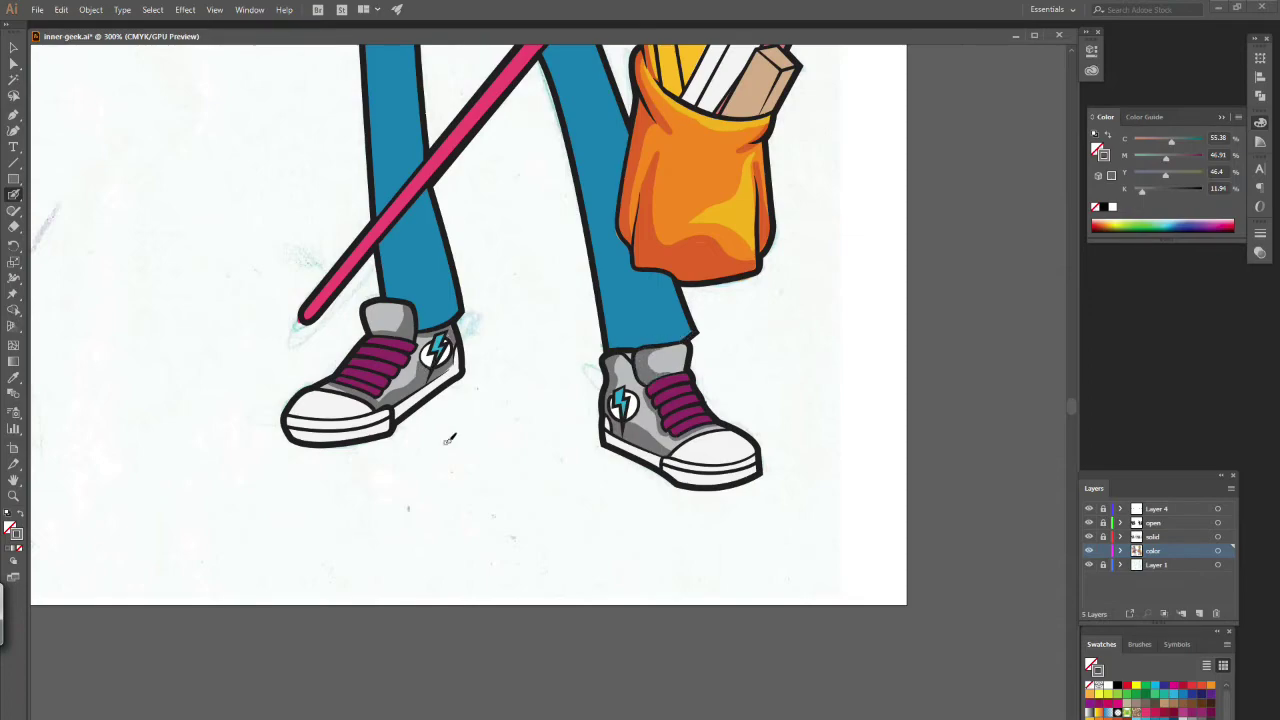
scroll(449, 440, "up", 10)
scroll(528, 470, "down", 2)
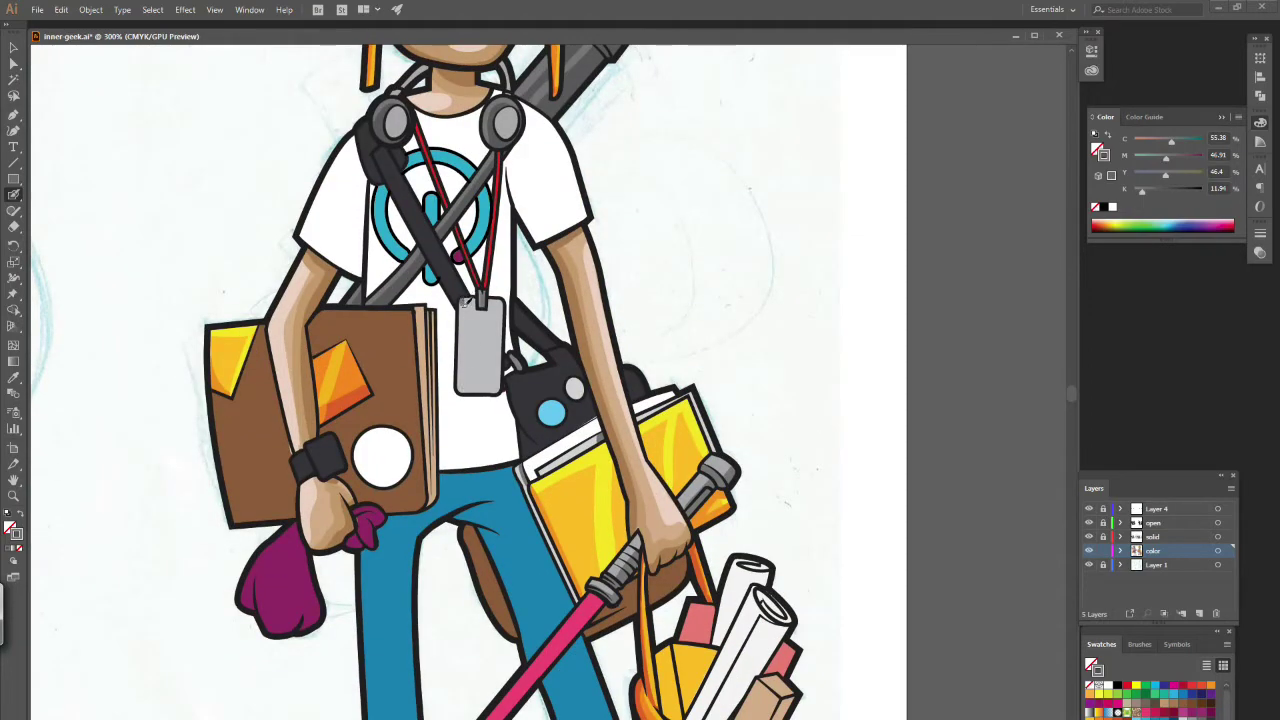
scroll(465, 298, "up", 5)
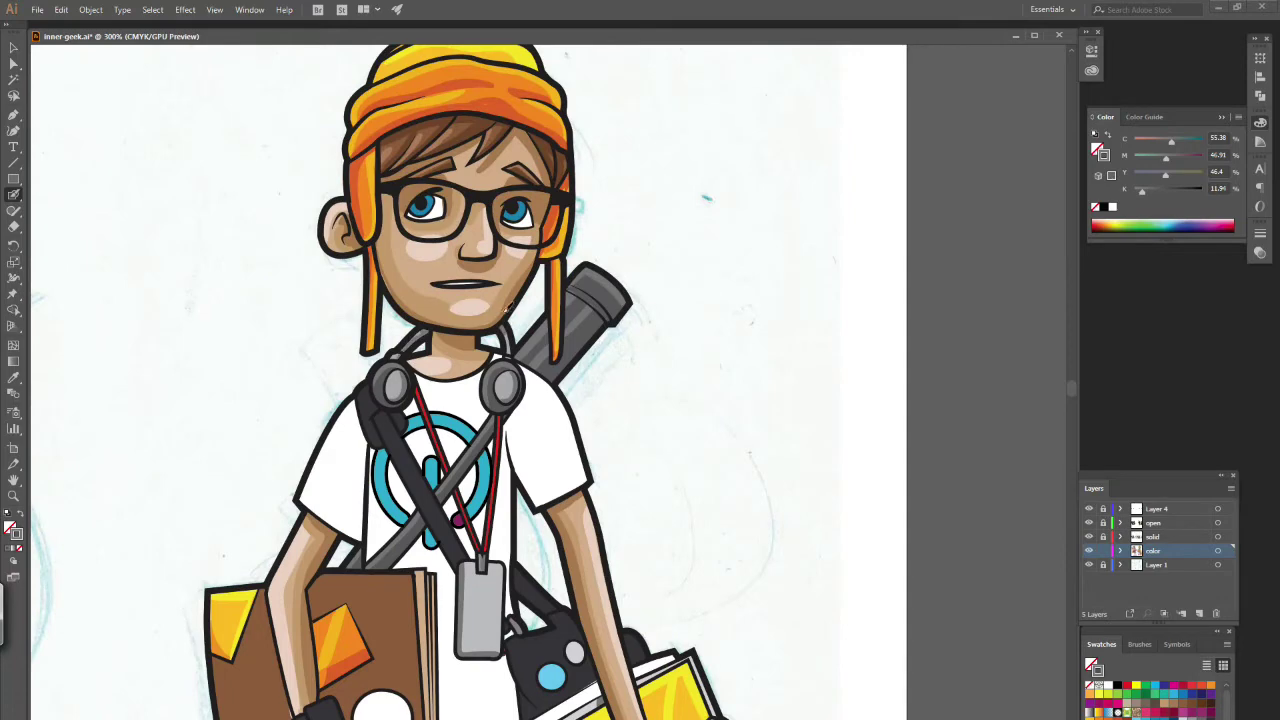
- Sample the grey of the tube on the back, mix a darker shade and paint shadows along the tube and its strap
key("i")
left_click(578, 338)
double_click(10, 527)
left_click(24, 164)
left_click(331, 51)
key("shift+b")
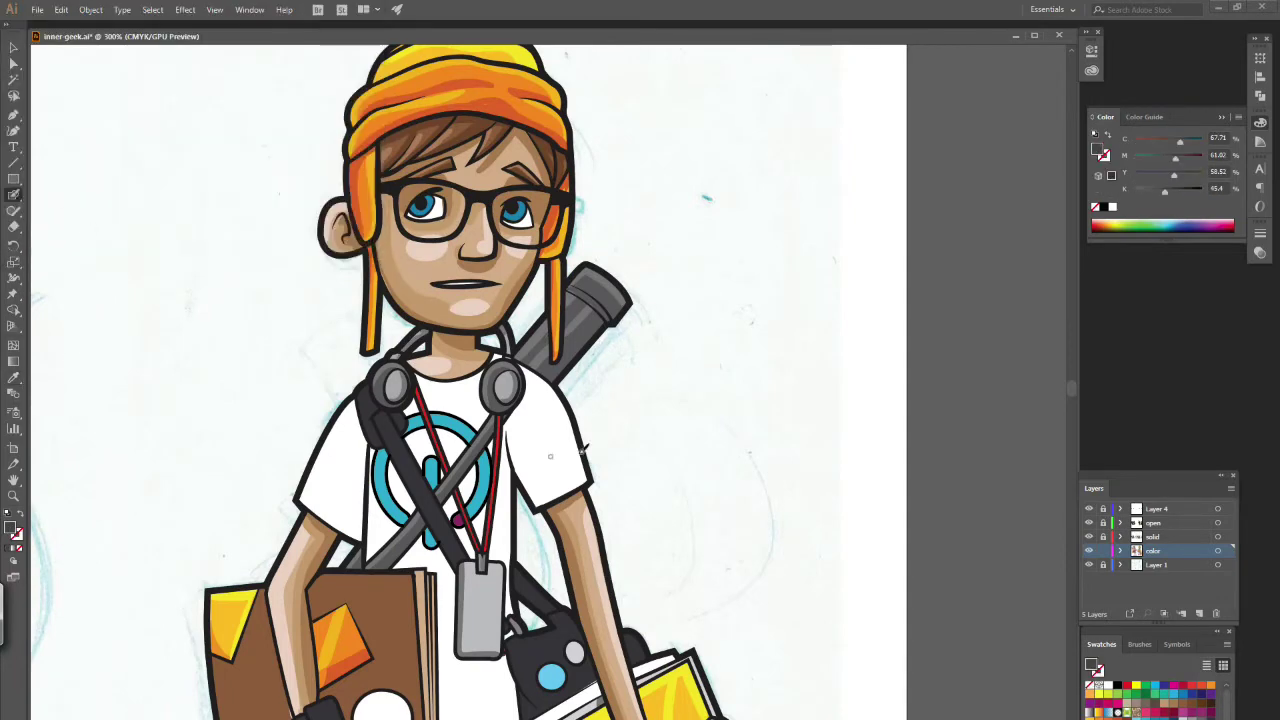
left_click_drag(600, 320, 560, 372)
left_click_drag(600, 300, 588, 306)
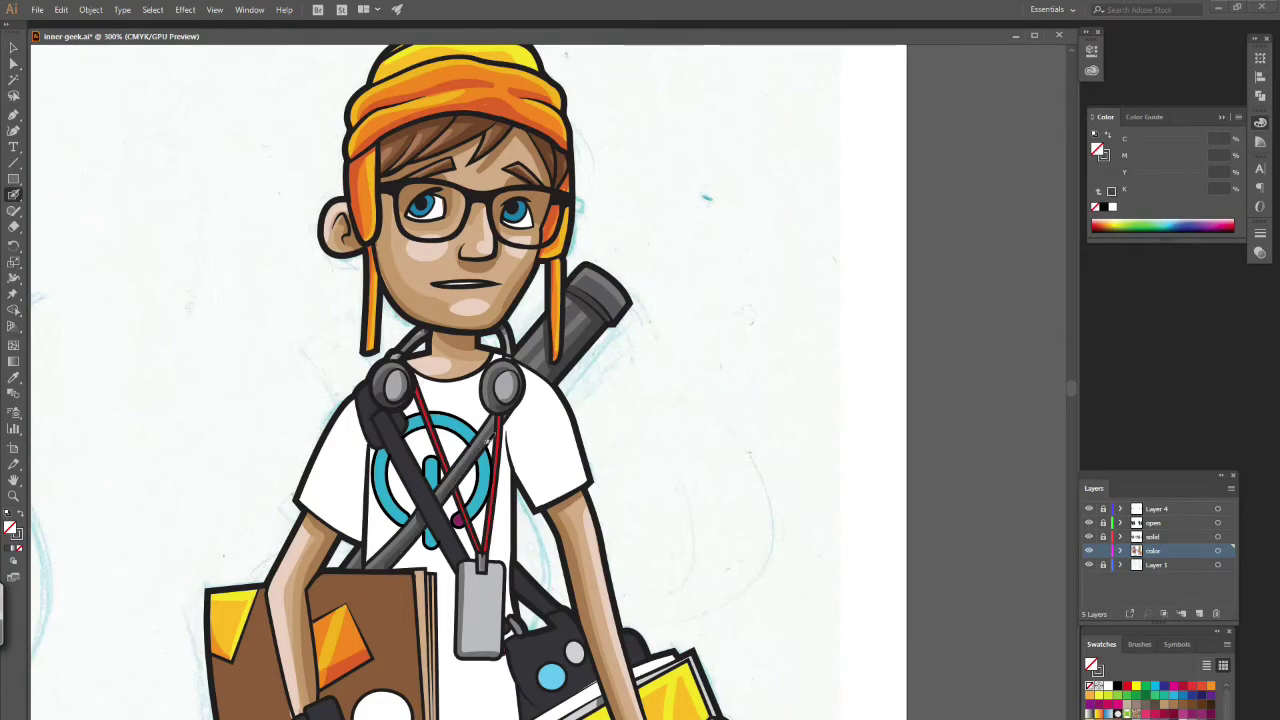
- Mix a grey of C 63.99, M 56.28, Y 54.43, K 30.88 and paint highlights on the black strap, camera and wristband
scroll(460, 560, "down", 10)
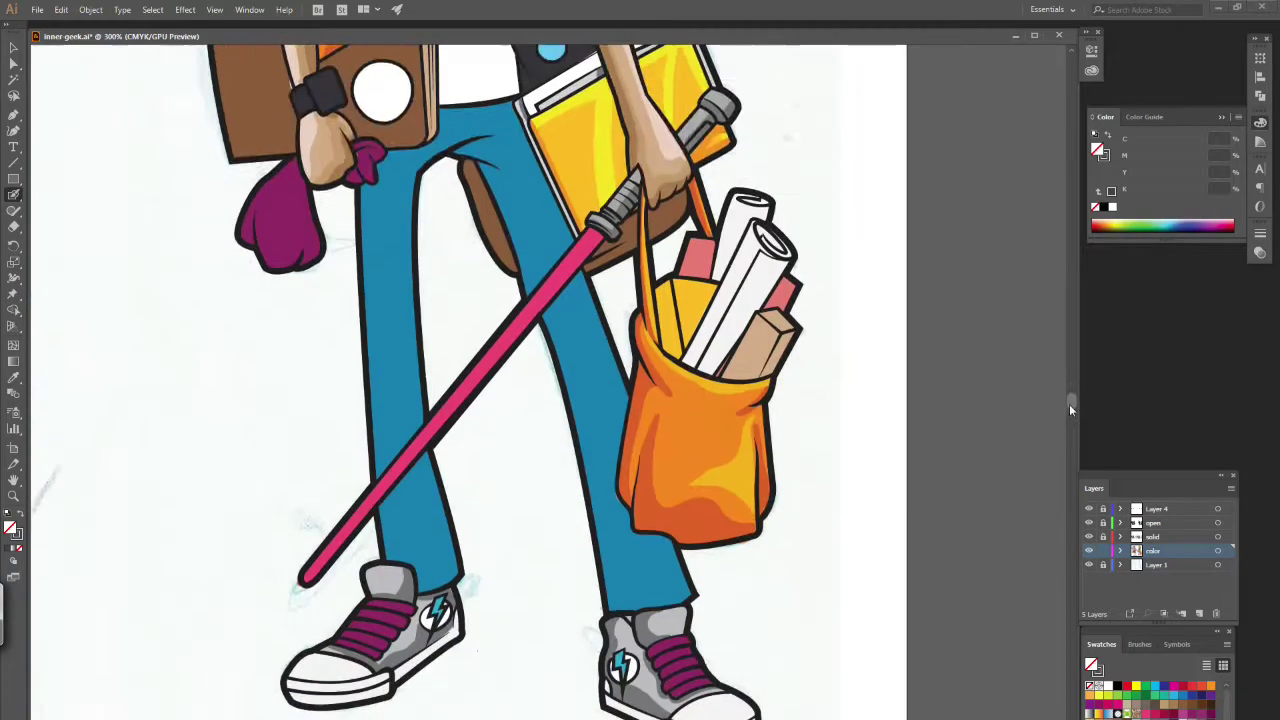
scroll(460, 560, "up", 12)
double_click(12, 530)
key("Return")
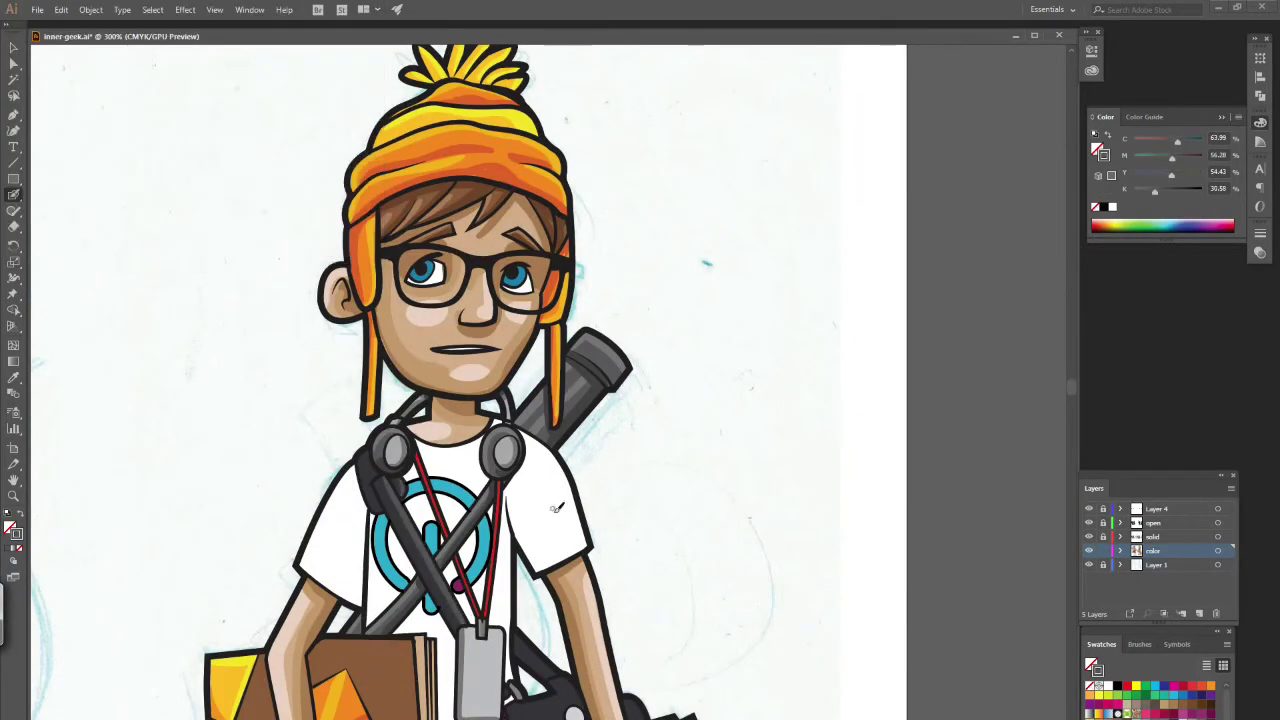
scroll(564, 687, "down", 5)
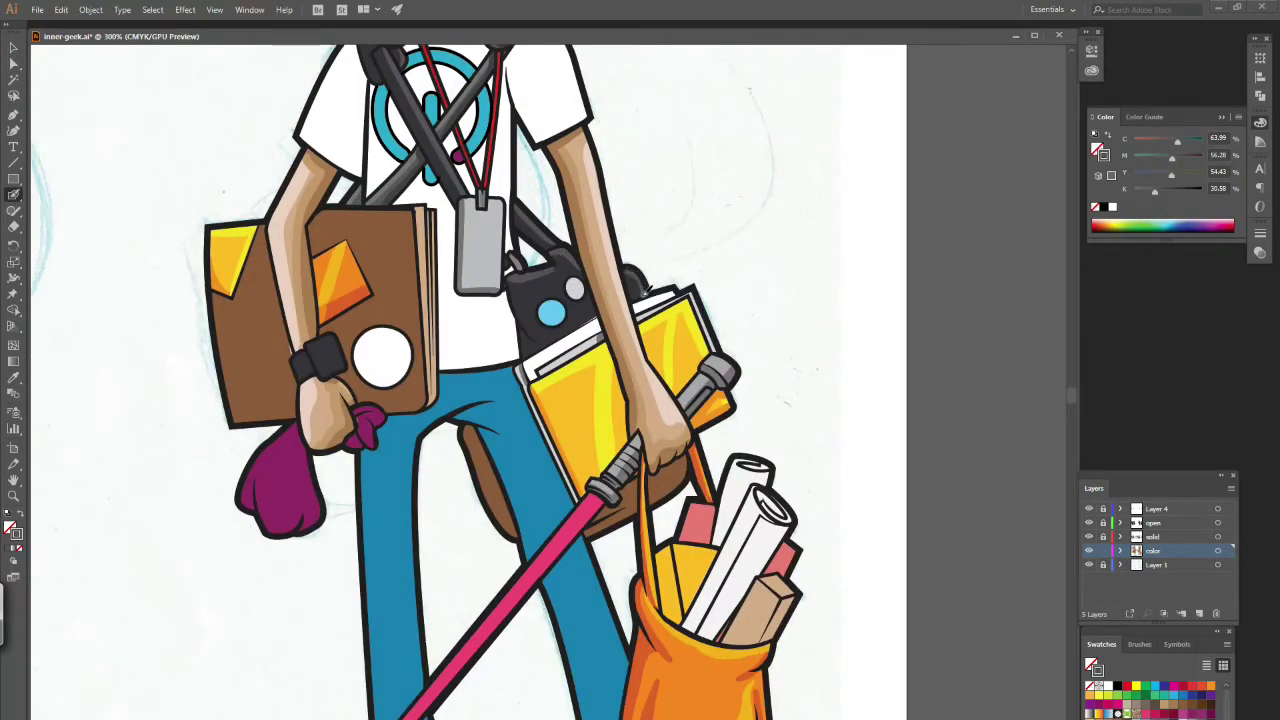
mouse_move(1070, 393)
left_mouse_down()
mouse_move(1072, 411)
mouse_move(1070, 398)
left_mouse_up()
scroll(1072, 395, "up", 6)
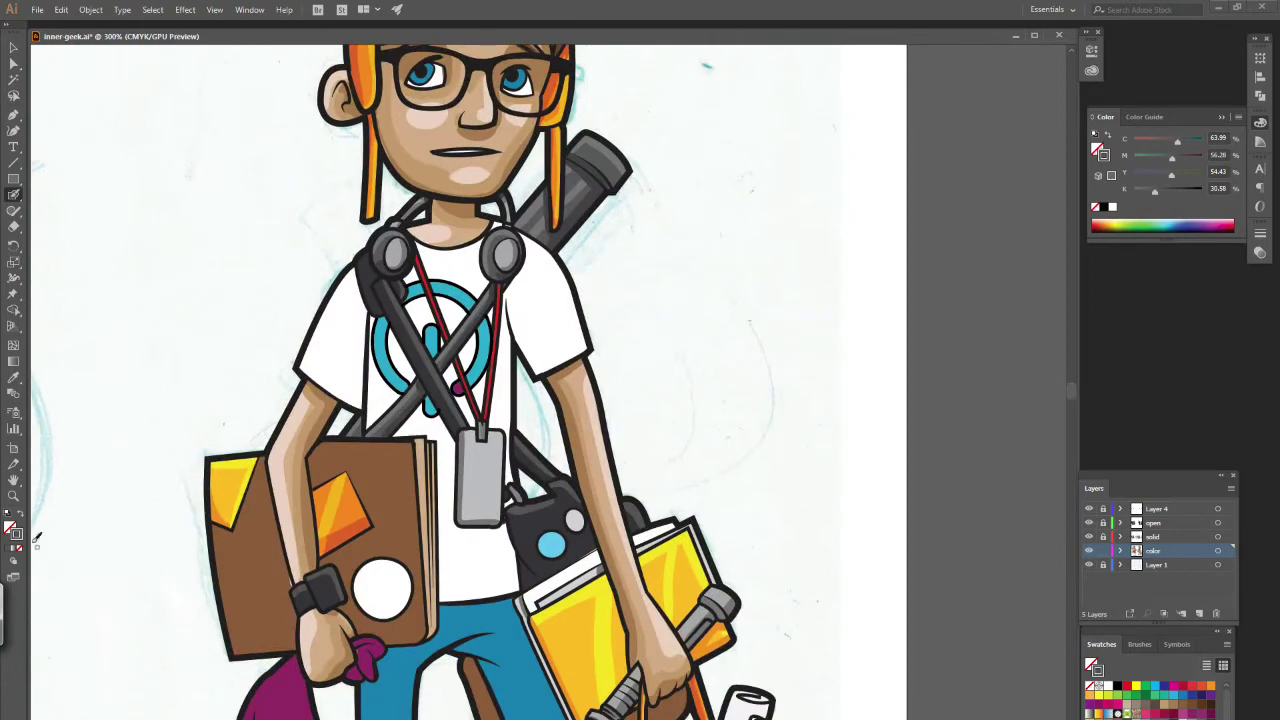
- Mix another grey and touch up the shading on the camera and its strap
double_click(12, 530)
left_click(329, 50)
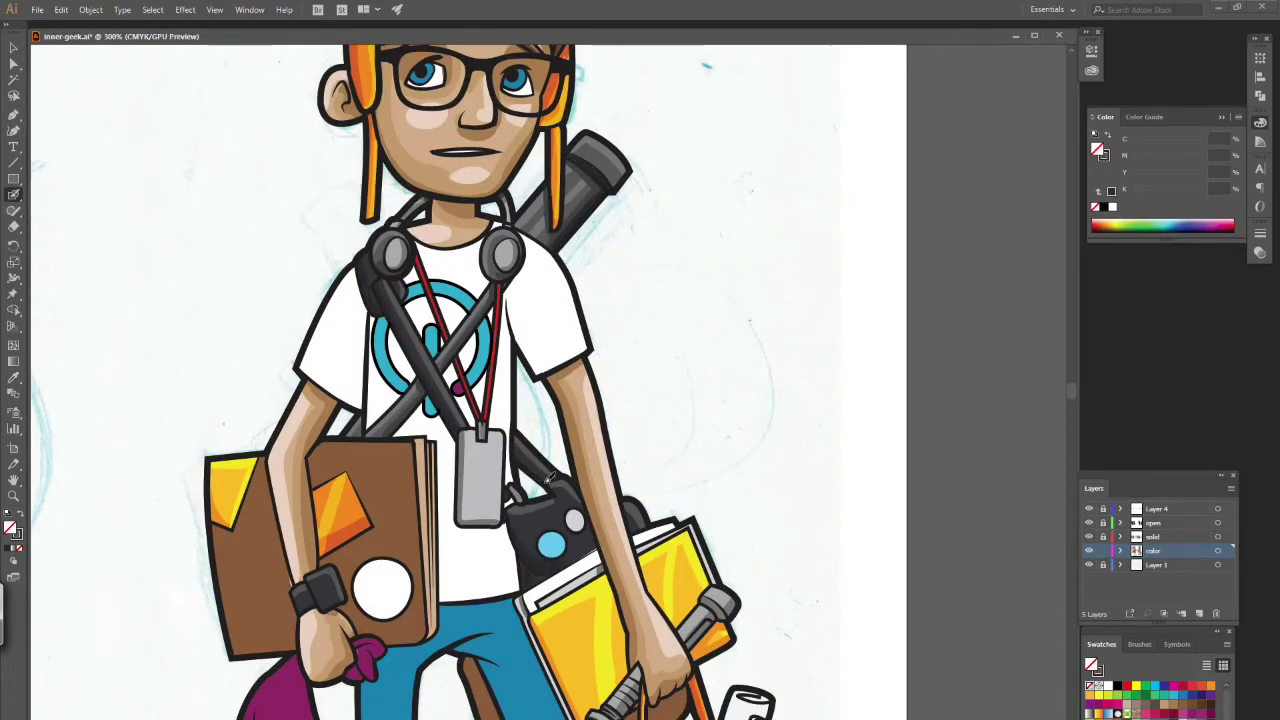
scroll(1072, 360, "up", 3)
scroll(848, 688, "down", 5)
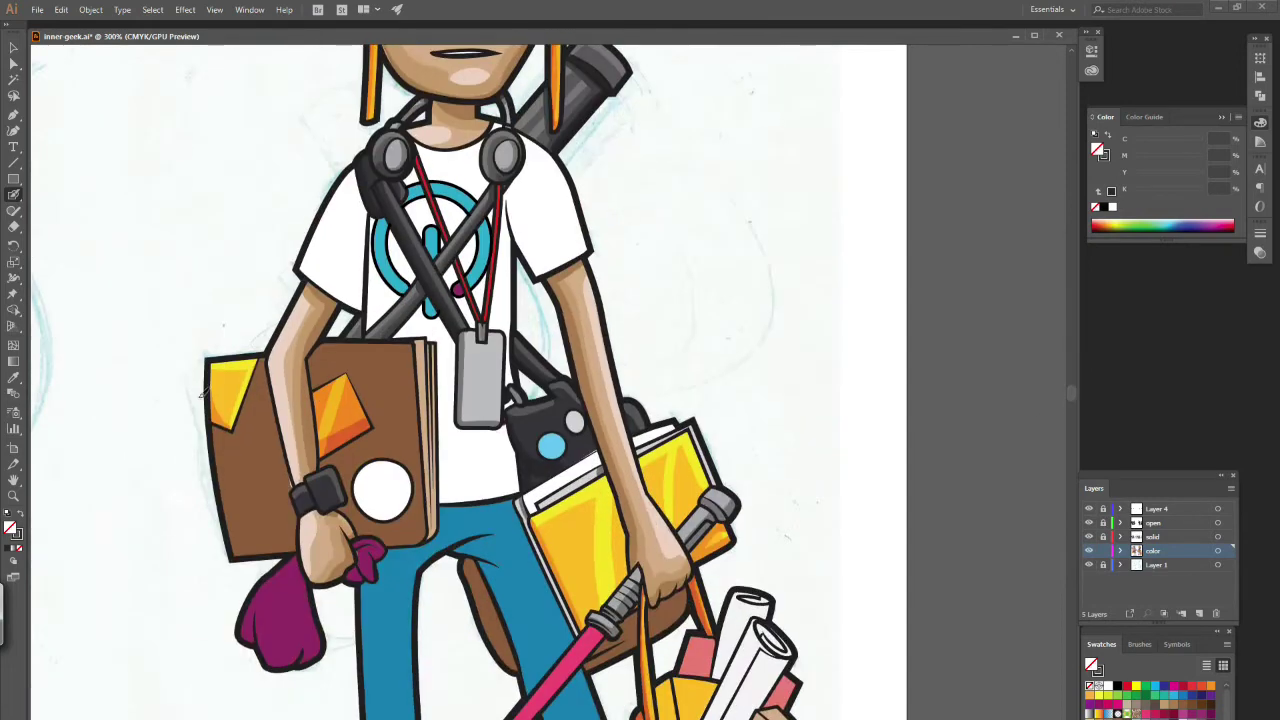
- Sample the notebook's brown, mix a darker shade and paint shadows along the notebook's lower part and the satchel behind the legs
key("i")
left_click(250, 440)
double_click(12, 530)
left_click(335, 49)
key("shift+b")
mouse_move(240, 460)
left_mouse_down()
mouse_move(260, 550)
mouse_move(424, 542)
left_mouse_up()
left_click_drag(216, 428, 289, 521)
left_click_drag(478, 568, 500, 665)
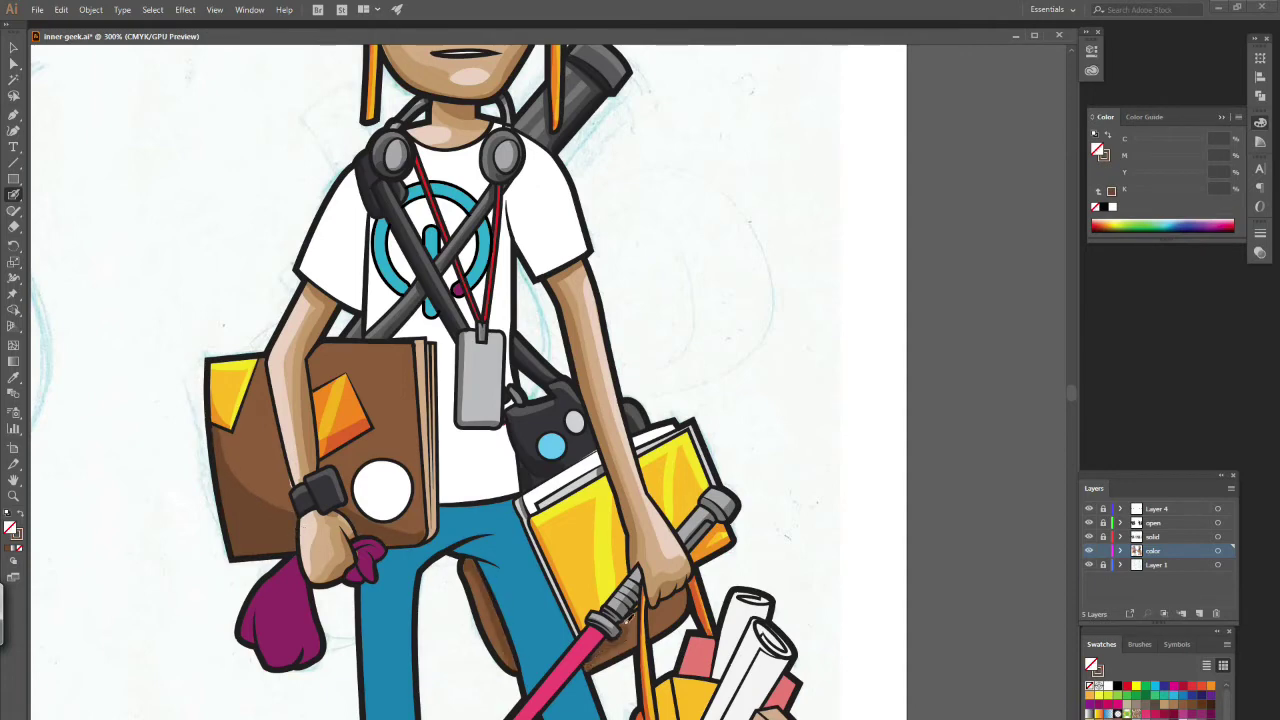
left_click_drag(634, 644, 600, 662)
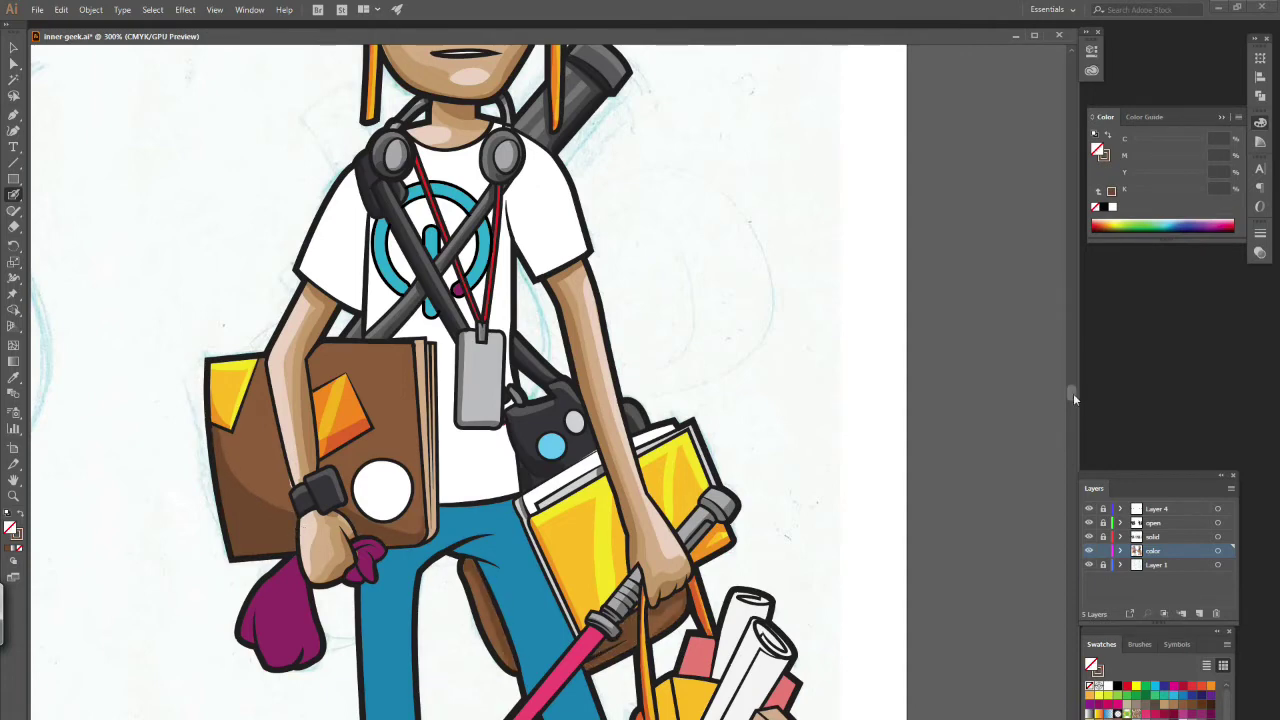
- Mix a darker brown of C 45.13, M 69.55, Y 84.09, K 57.23 and paint a deep shadow on the satchel between the legs
scroll(1071, 411, "down", 5)
double_click(16, 534)
key("Return")
left_click_drag(476, 230, 515, 320)
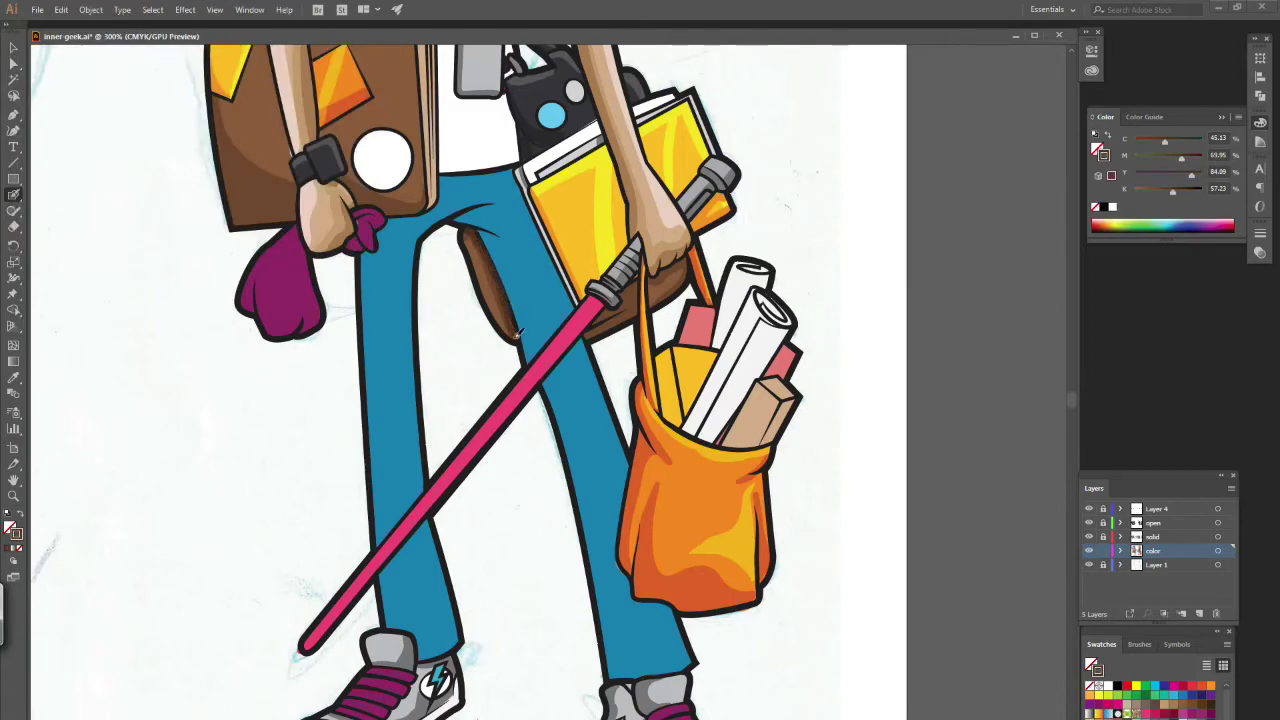
- Mix a lighter brown, paint highlights along the notebook's spine-side edge and shade the side of the tan box in the orange bag
scroll(1075, 405, "up", 9)
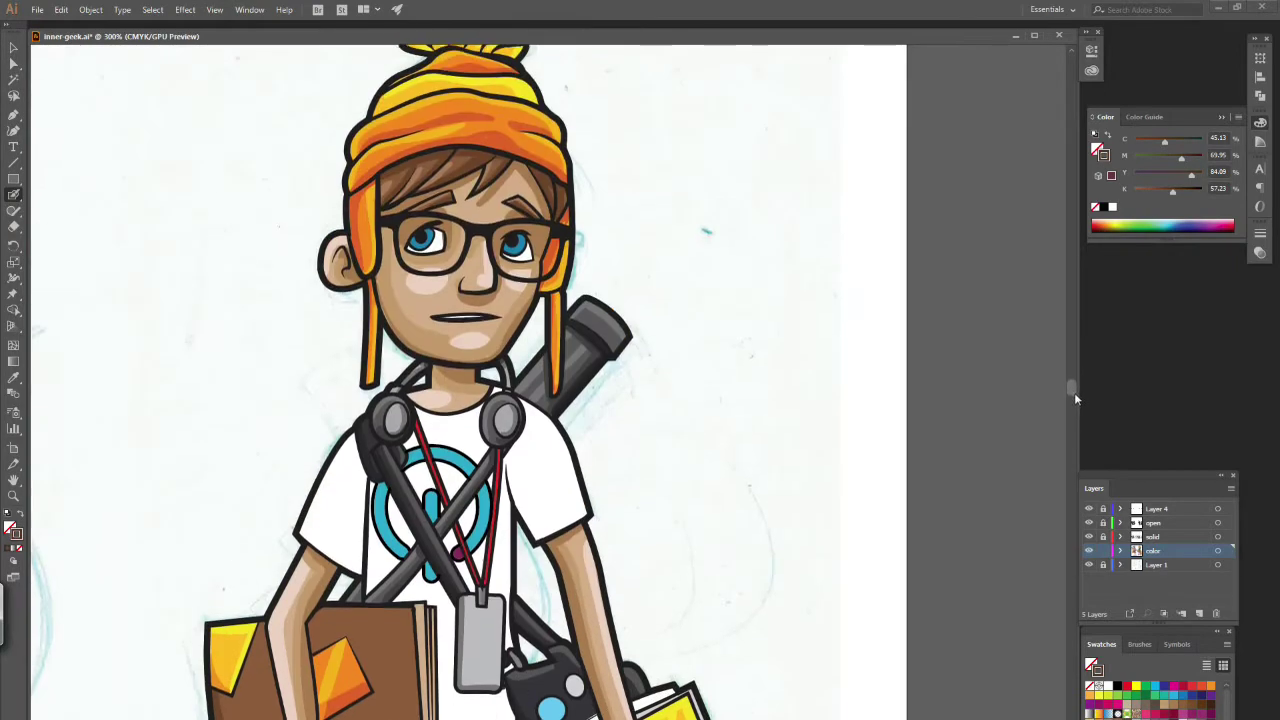
scroll(576, 172, "down", 4)
double_click(16, 534)
key("Return")
left_click_drag(411, 377, 425, 555)
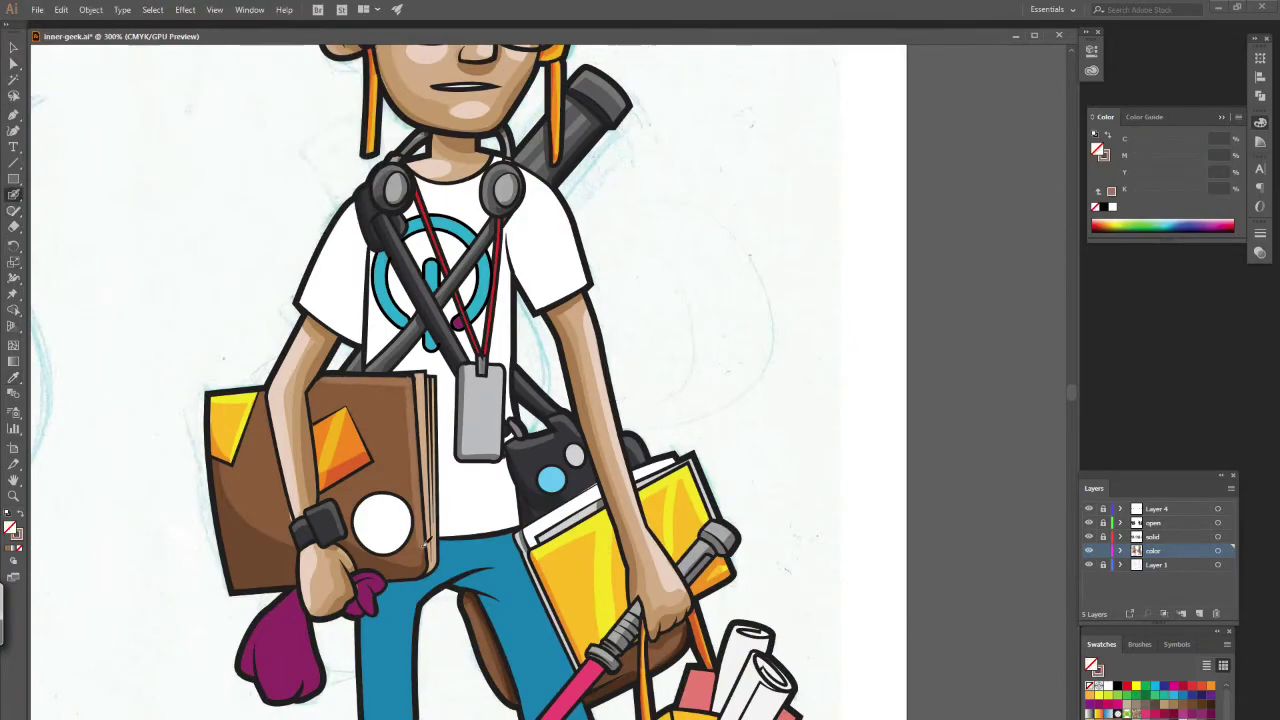
scroll(425, 555, "down", 6)
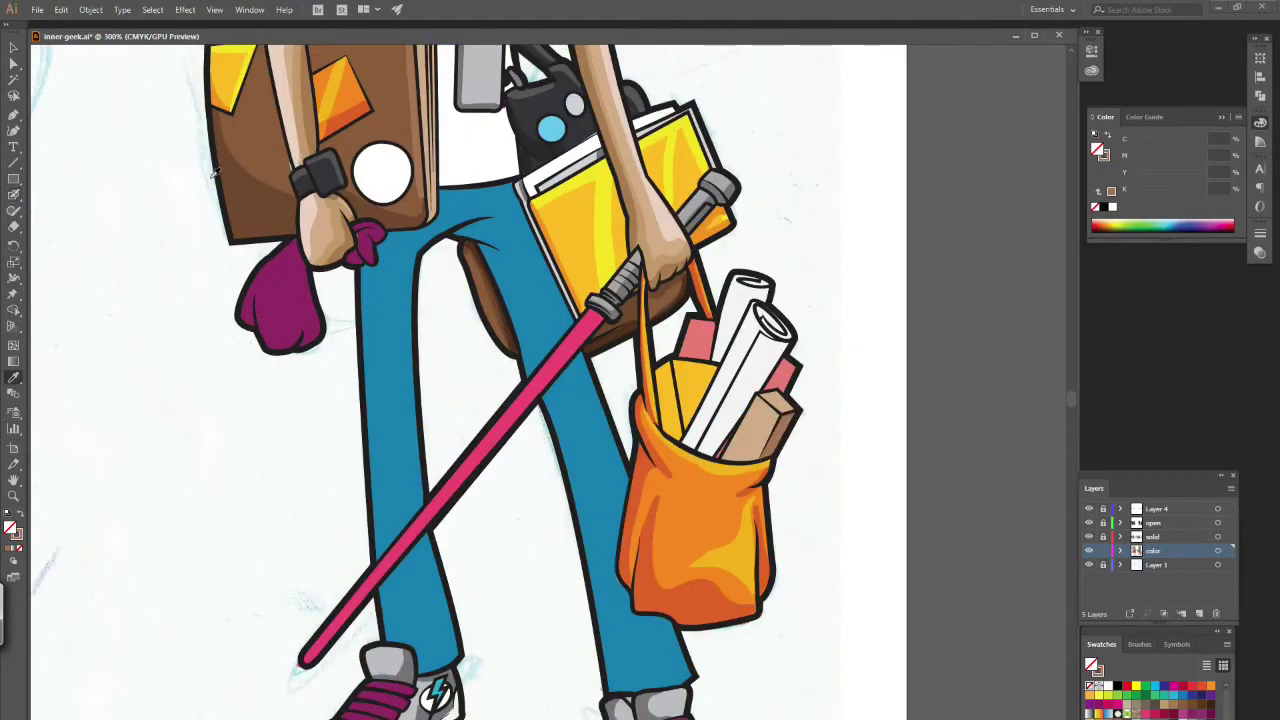
- Sample the shirt logo's teal and mix lighter tints up to B4F5FC for highlights on the logo and camera lens
scroll(1078, 387, "up", 8)
scroll(403, 546, "down", 2)
key("i")
left_click(444, 338)
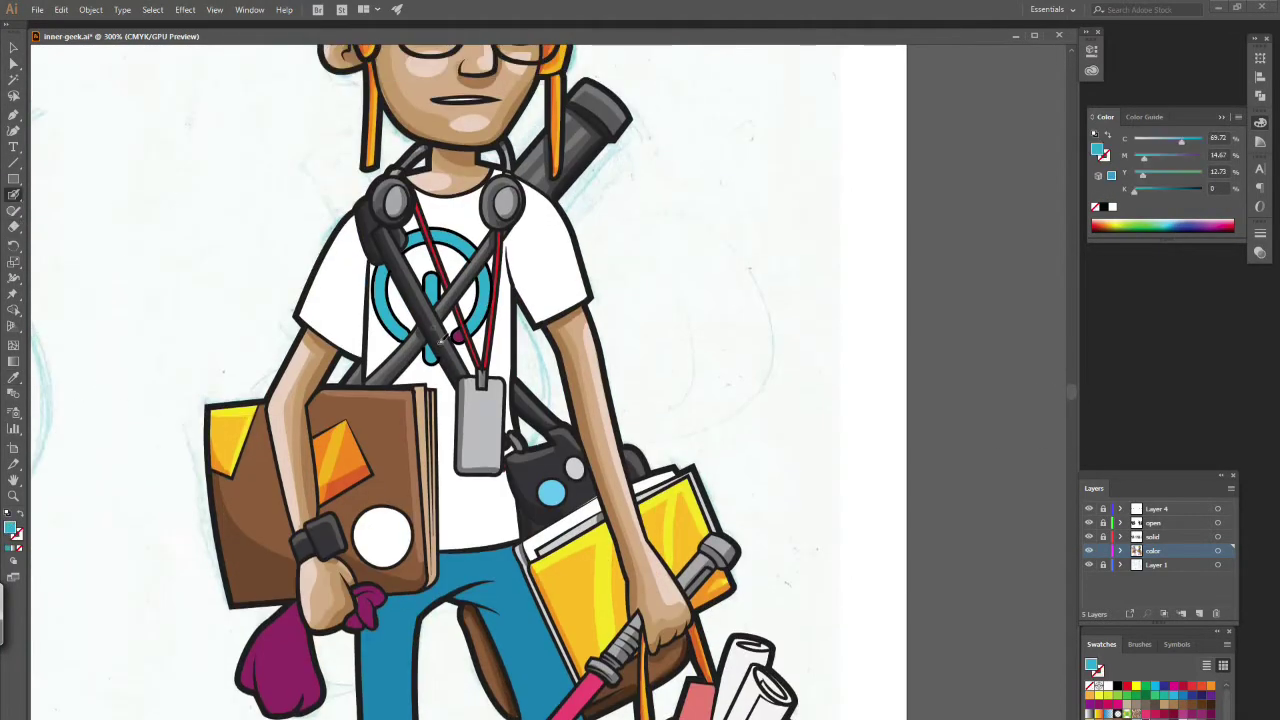
double_click(12, 530)
key("Return")
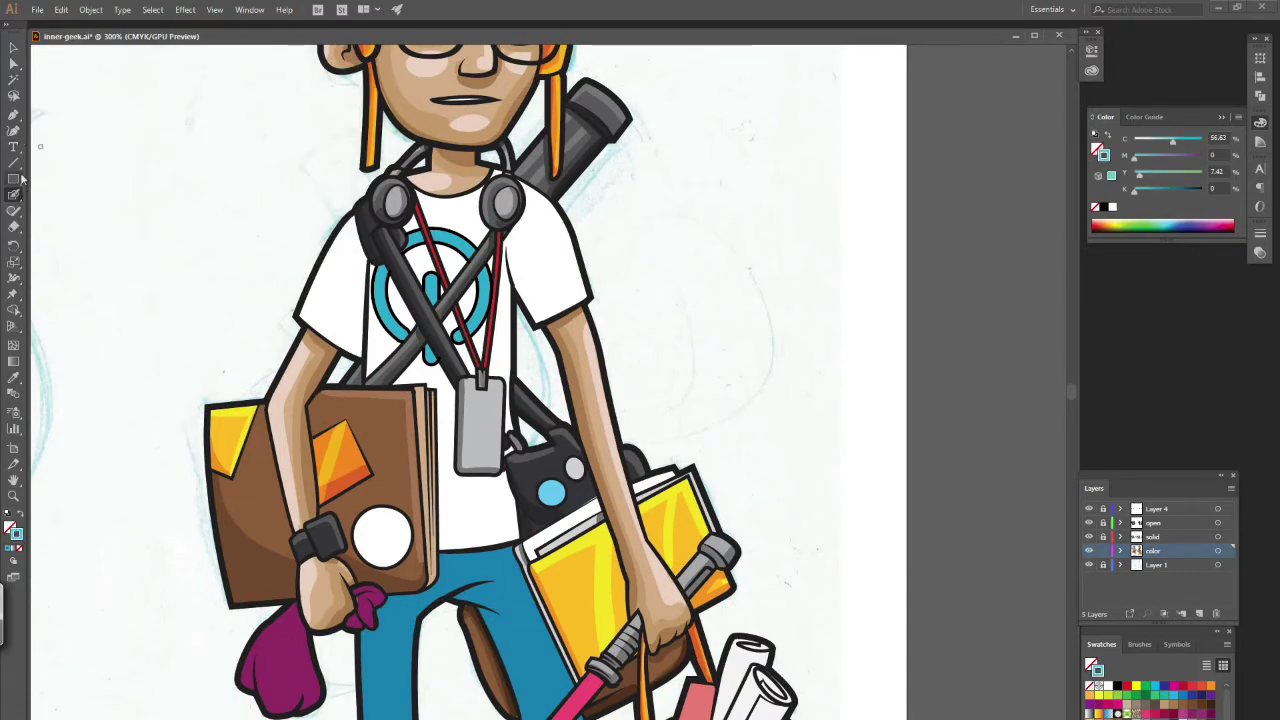
double_click(14, 533)
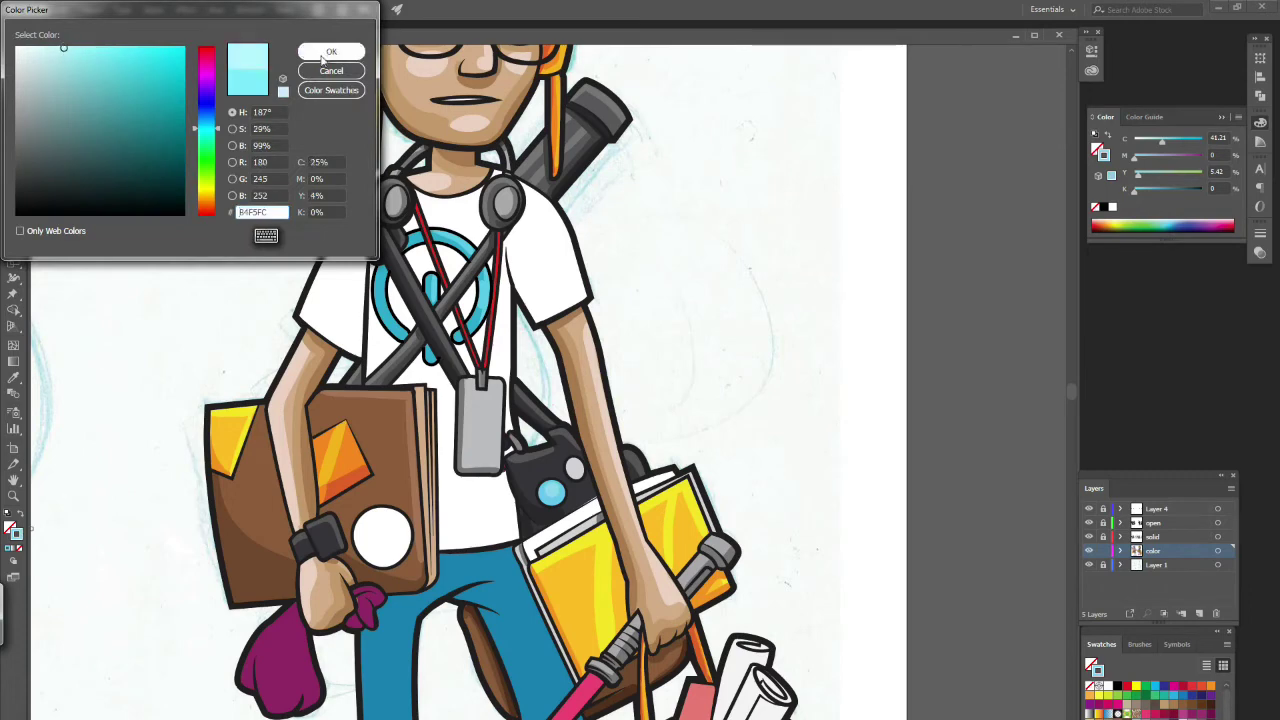
left_click(322, 57)
- Sample the camera lens blue, mix a deeper blue and paint the shading on the lens with the Blob Brush
key("i")
left_click(555, 486)
double_click(11, 527)
left_click(137, 80)
left_click_drag(219, 127, 220, 136)
key("Return")
key("shift+b")
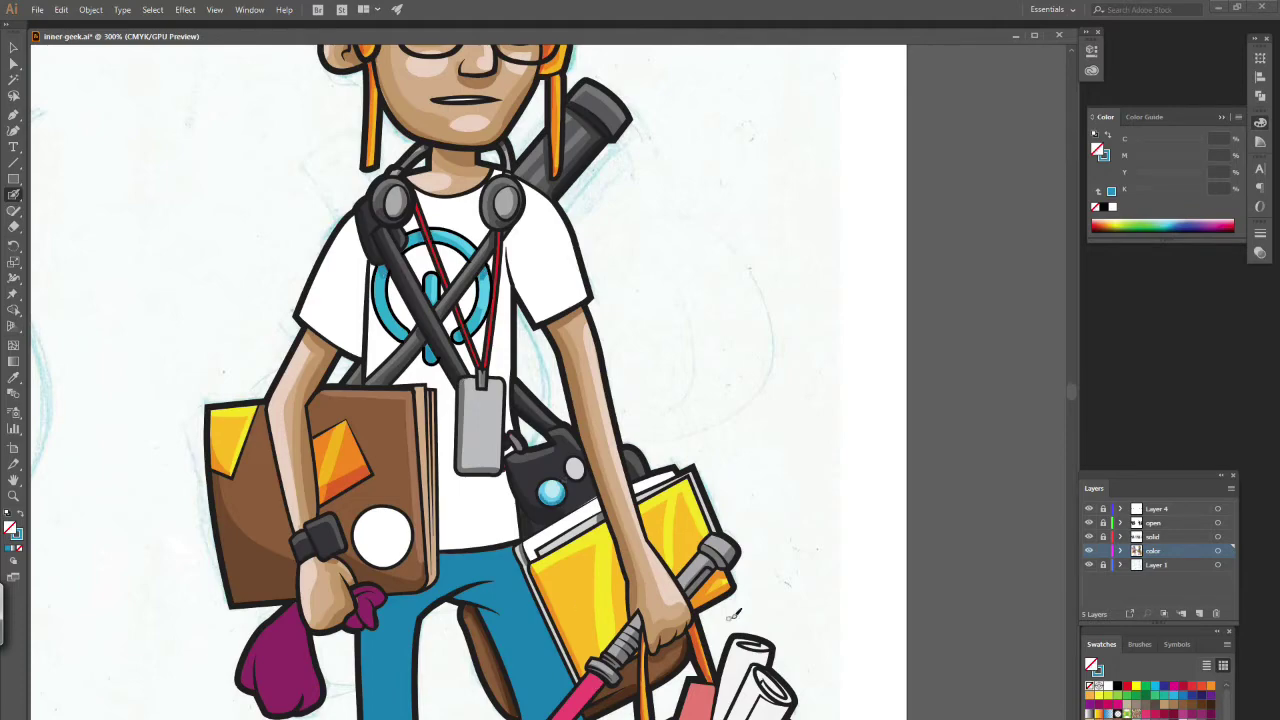
- Set the brush colour to a light blue of C 60.54, M 5.79, Y 4.45, K 0
scroll(1067, 404, "down", 10)
scroll(1067, 404, "up", 15)
double_click(17, 535)
key("Return")
scroll(1072, 383, "up", 6)
left_click(37, 9)
key("Escape")
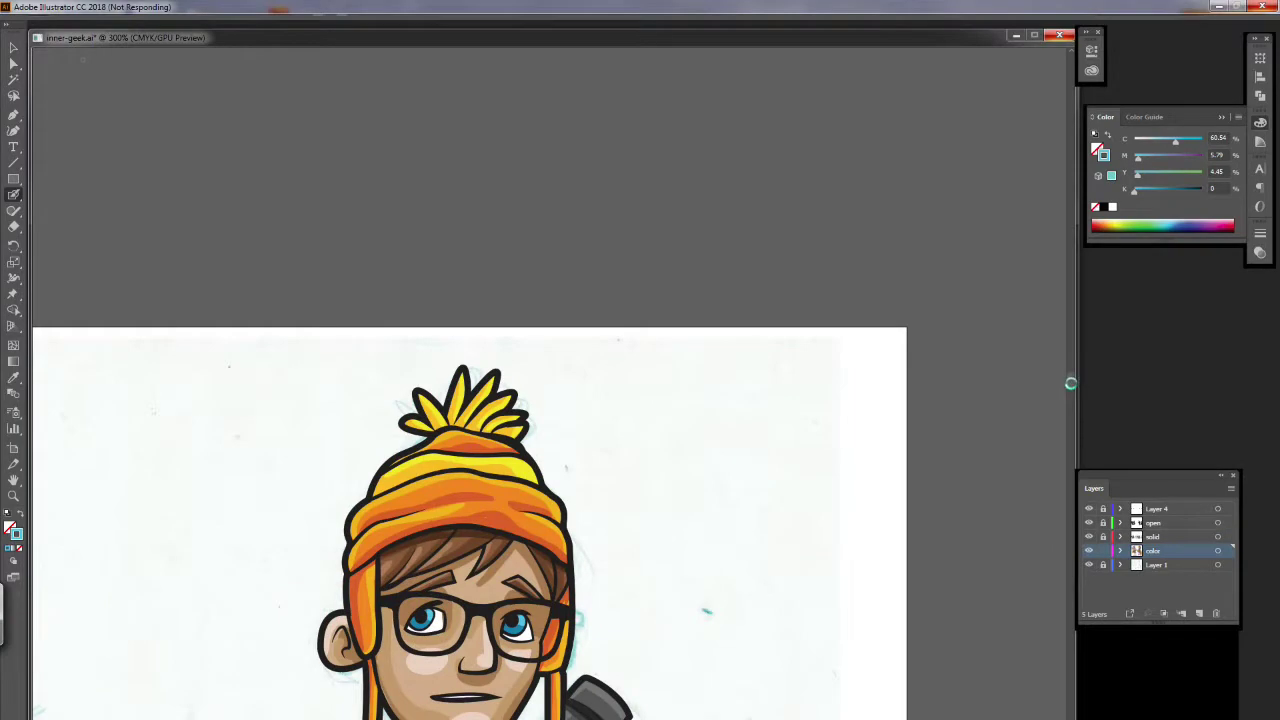
- Sample the skin tone beside the mouth and touch up the cheek below the glasses with the Blob Brush
scroll(1072, 390, "down", 10)
scroll(437, 395, "up", 4)
key("i")
left_click(437, 395)
key("shift+b")
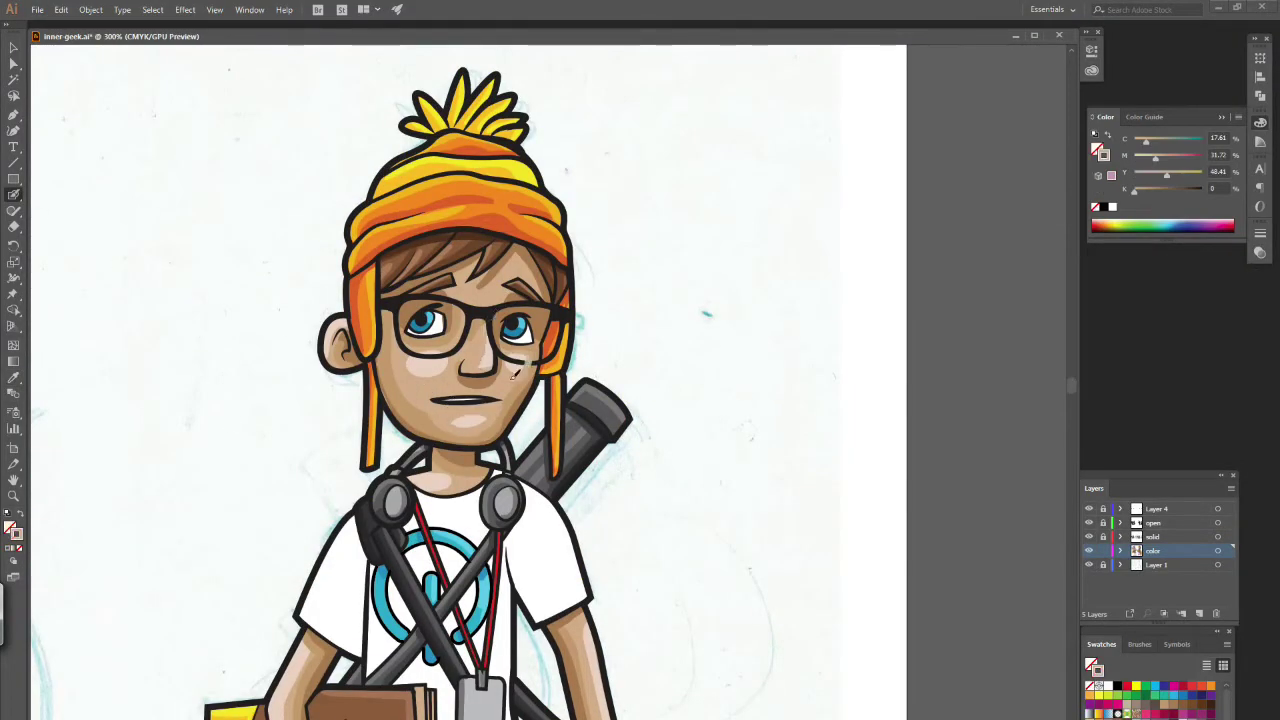
- Set the brush colour to DDDDDD and paint the headphones, badge, sword hilt, paper rolls and the notebook's white circle
scroll(1102, 515, "down", 4)
double_click(10, 527)
type("dddddd")
key("Return")
key("shift+x")
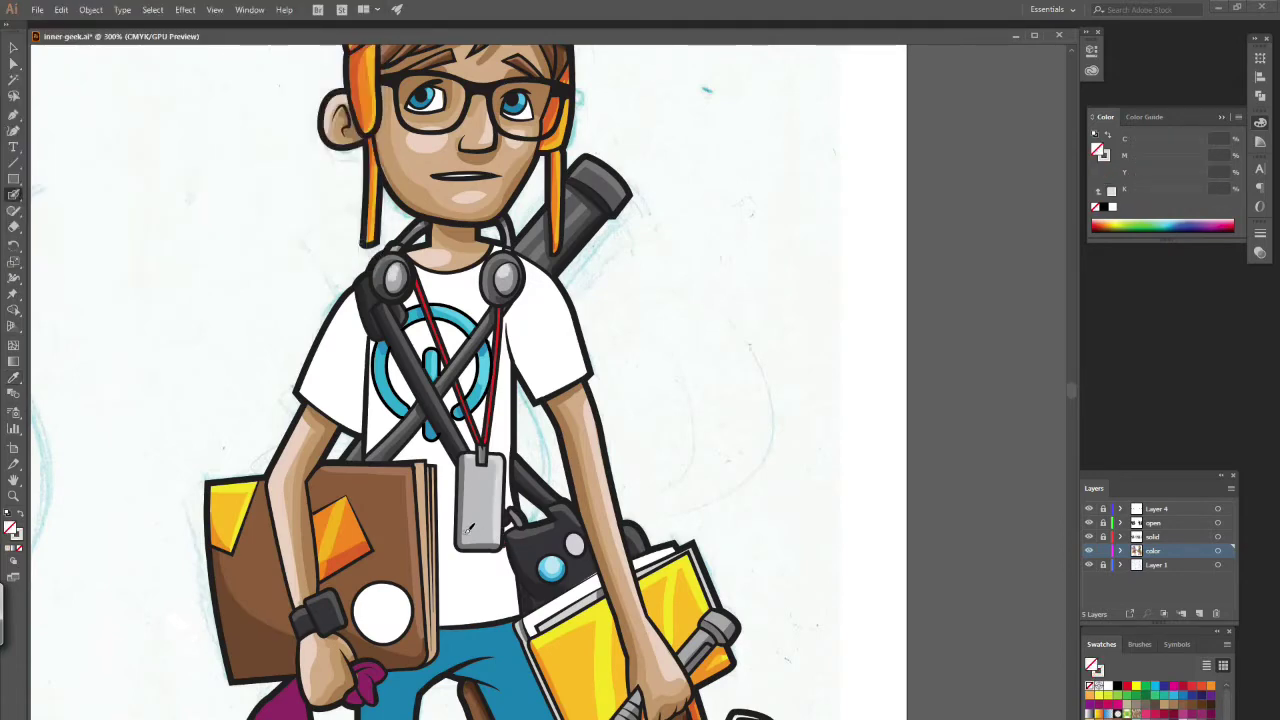
scroll(506, 442, "down", 5)
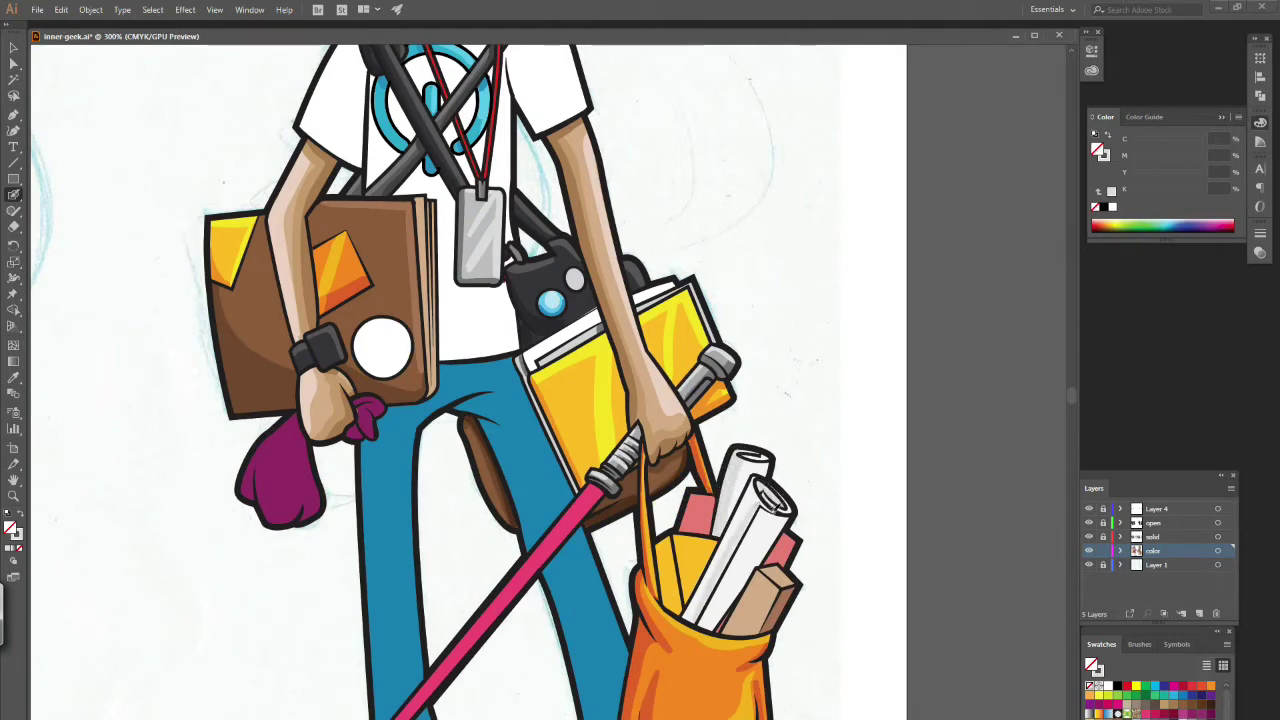
mouse_move(358, 340)
left_mouse_down()
mouse_move(400, 355)
mouse_move(365, 343)
left_mouse_up()
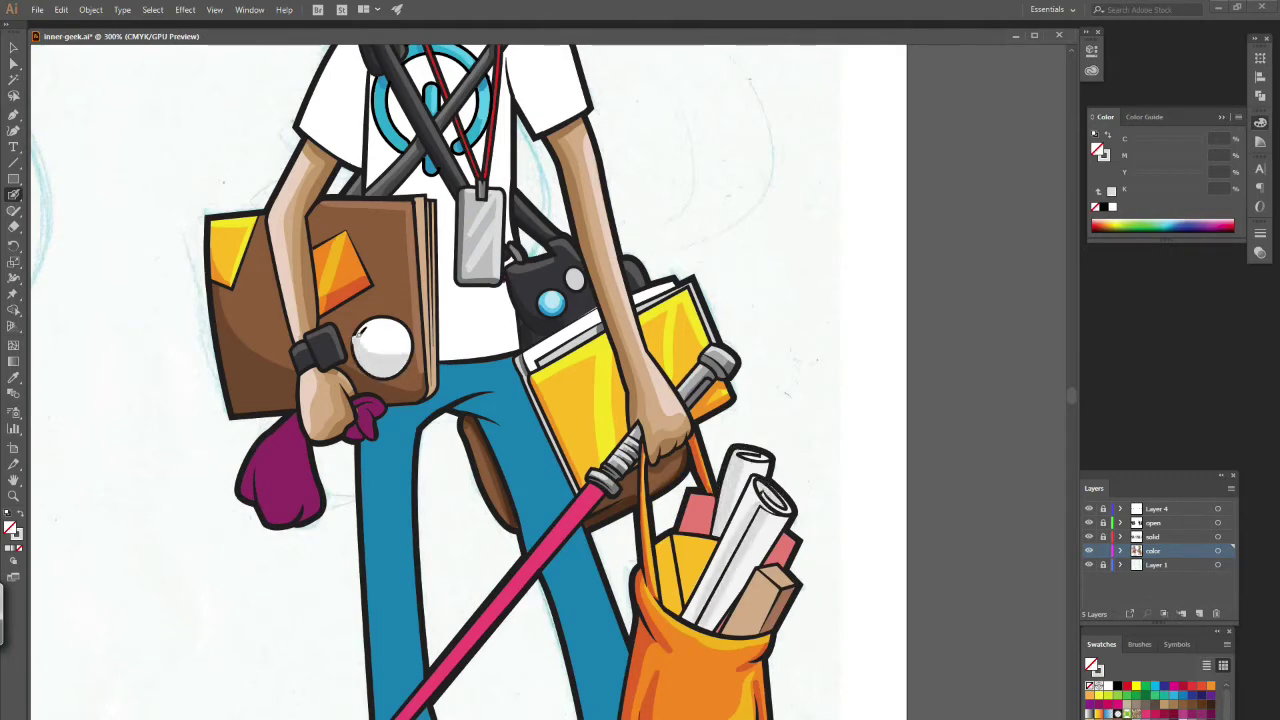
- Shade the sneakers' white toe caps and soles in light grey, and paint a lighter highlight on the shoe tongues
left_click_drag(1071, 395, 1069, 404)
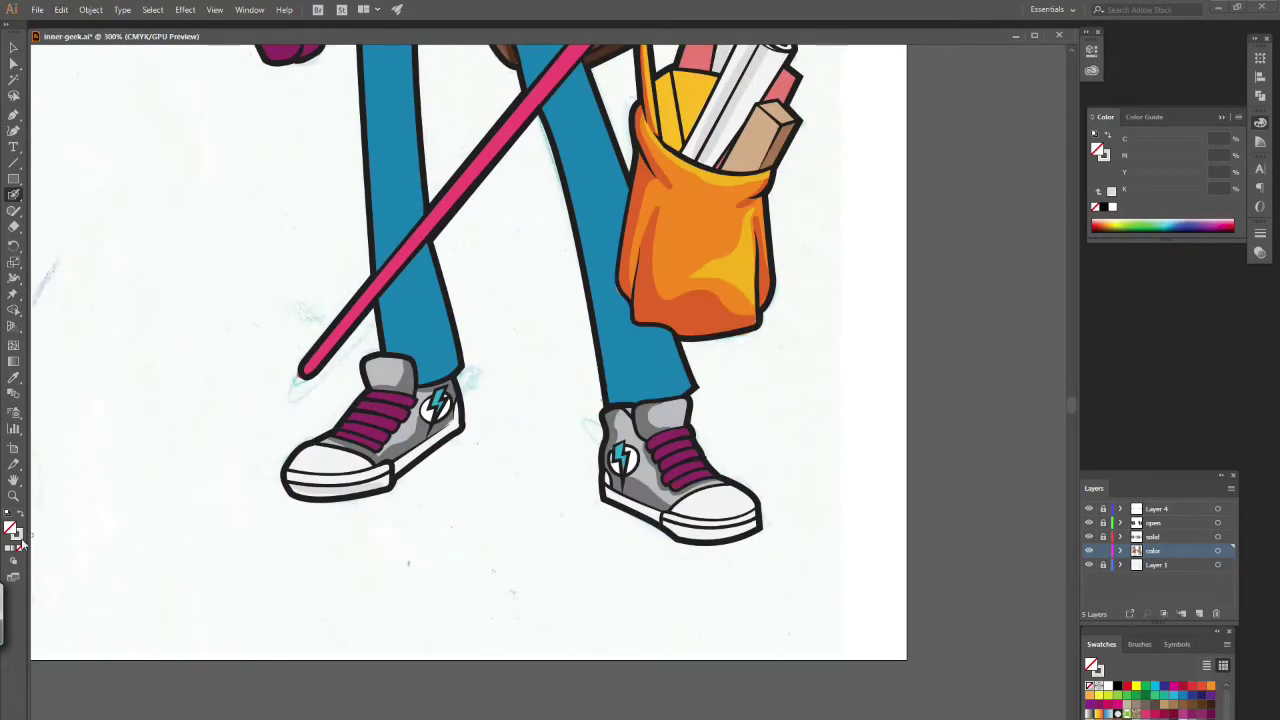
left_click_drag(672, 498, 727, 508)
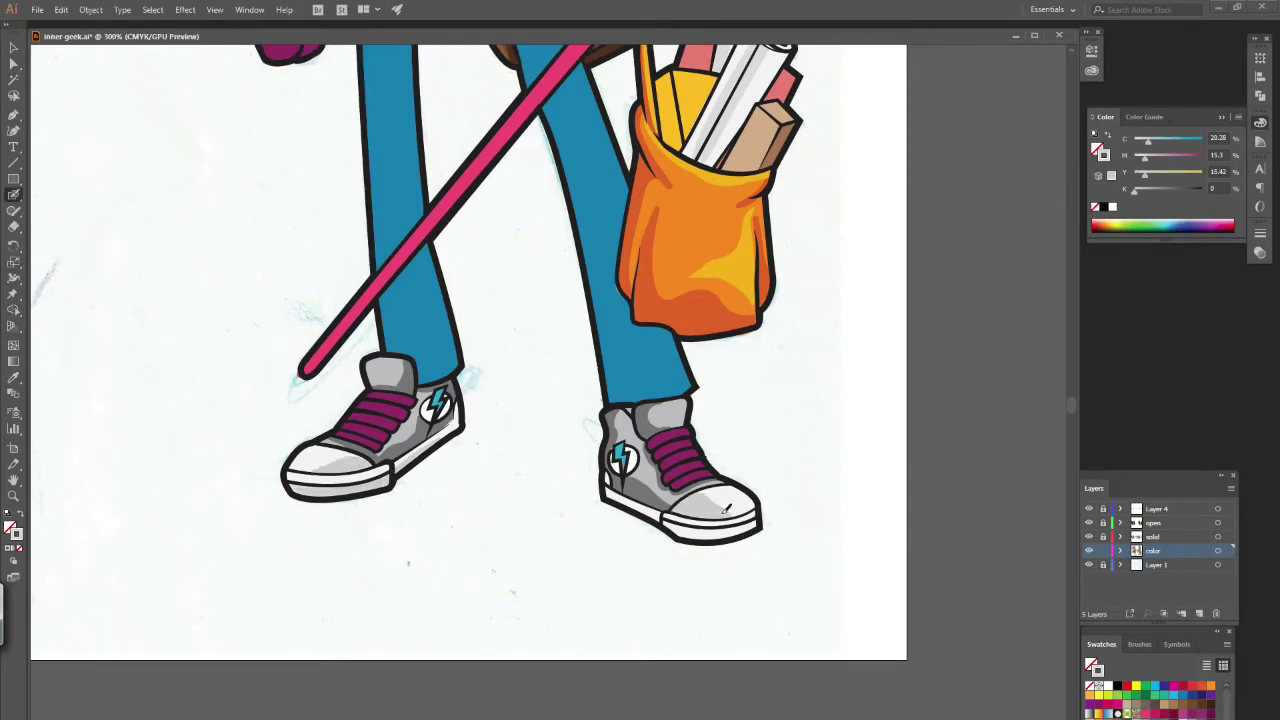
double_click(13, 529)
left_click(22, 50)
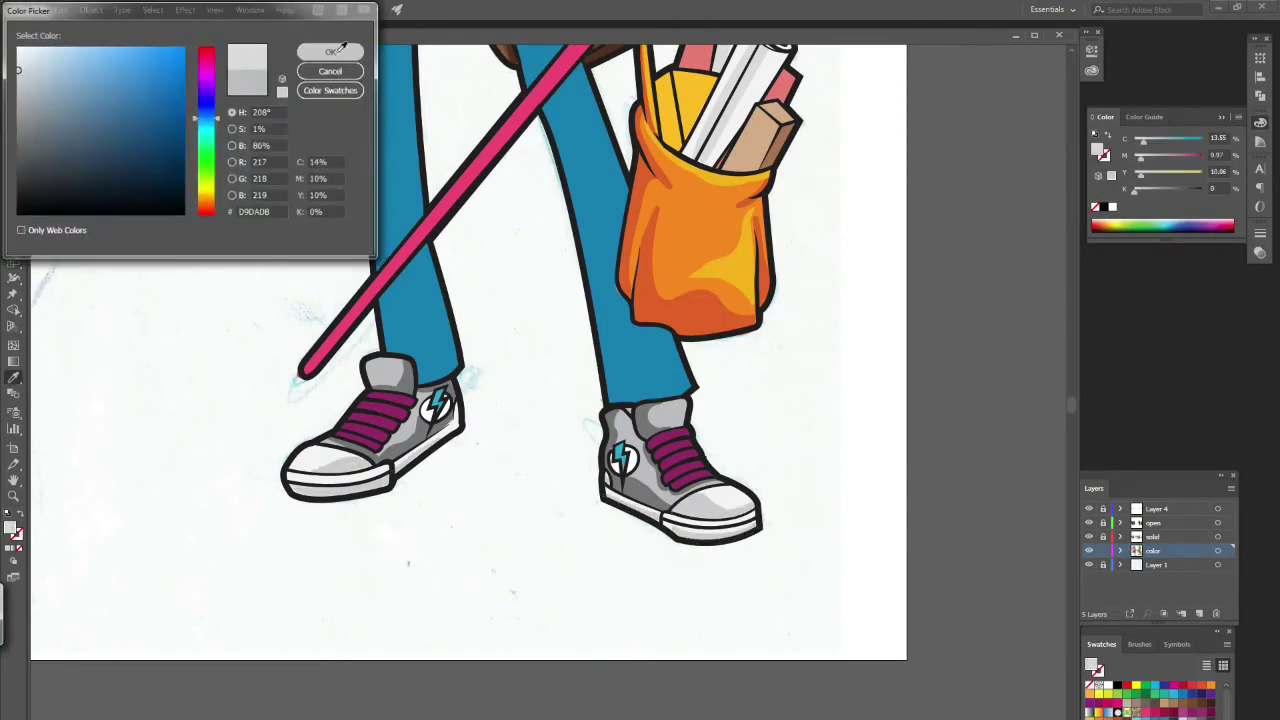
left_click(337, 49)
left_click_drag(392, 353, 398, 366)
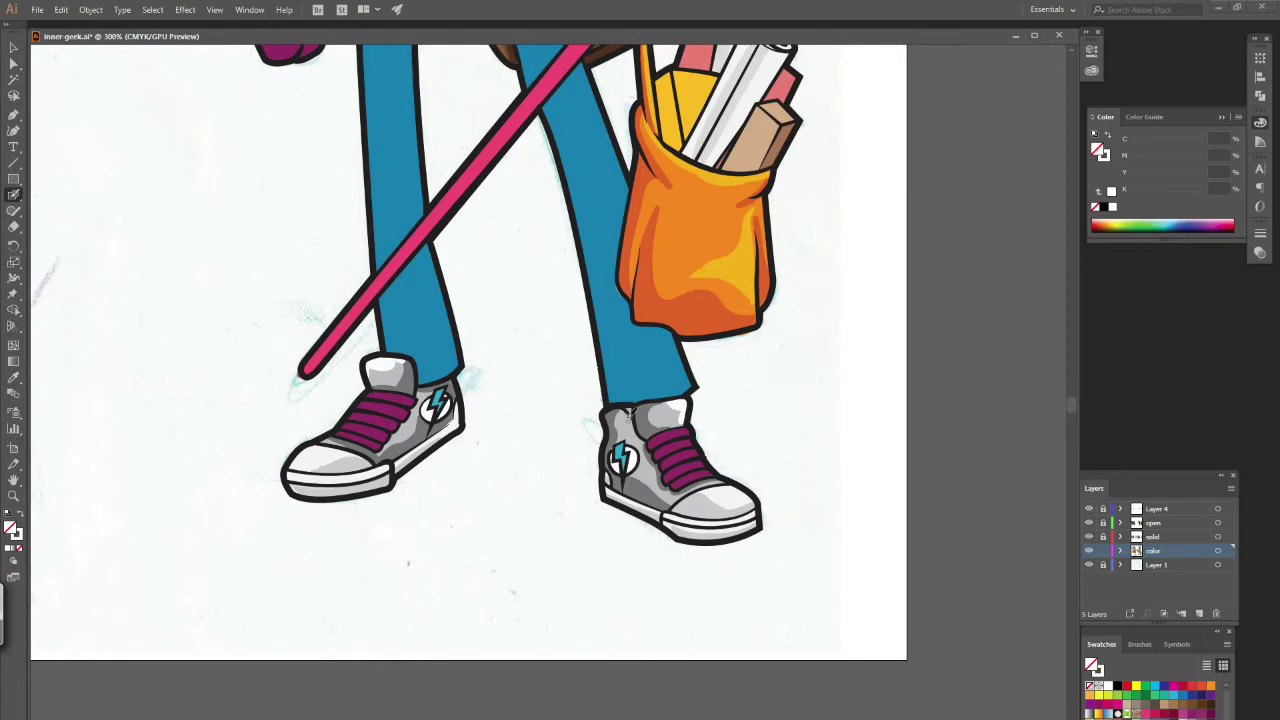
- Sample the grey of the sneaker's toe cap and shade the tongues of both sneakers in light grey with the Blob Brush
key("i")
left_click(305, 455)
double_click(13, 529)
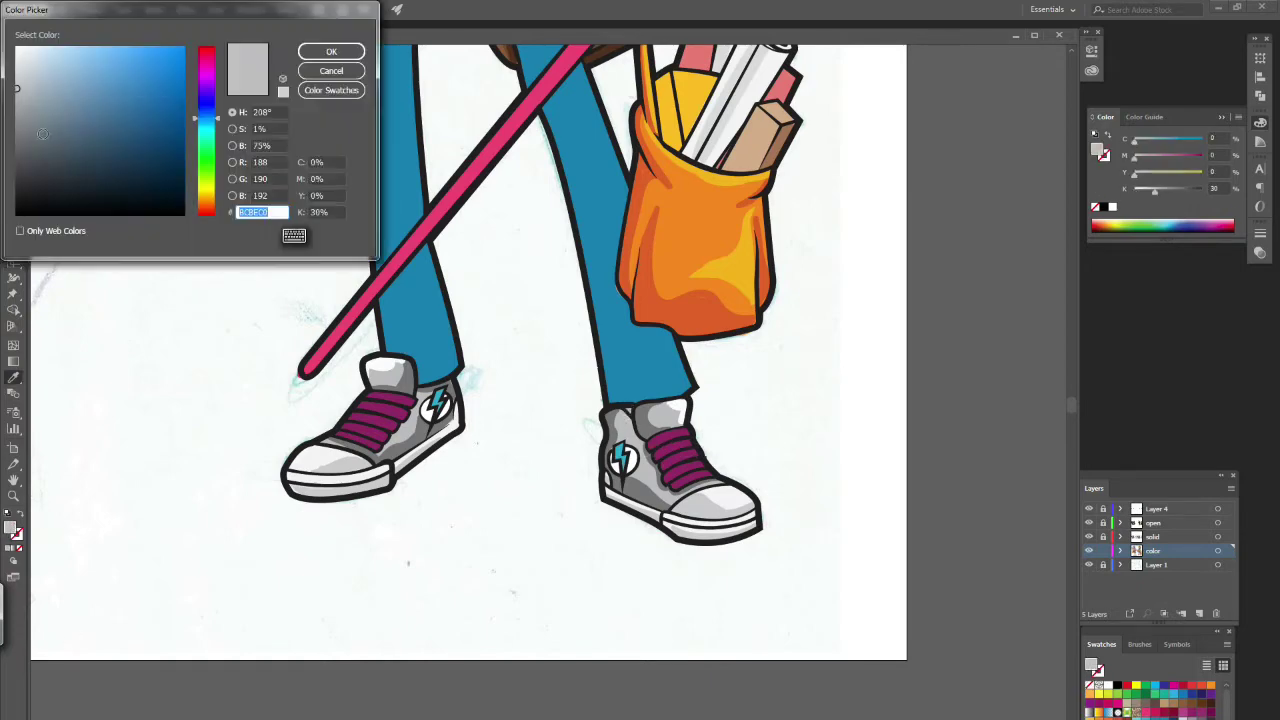
key("Return")
key("shift+b")
left_click_drag(644, 410, 688, 408)
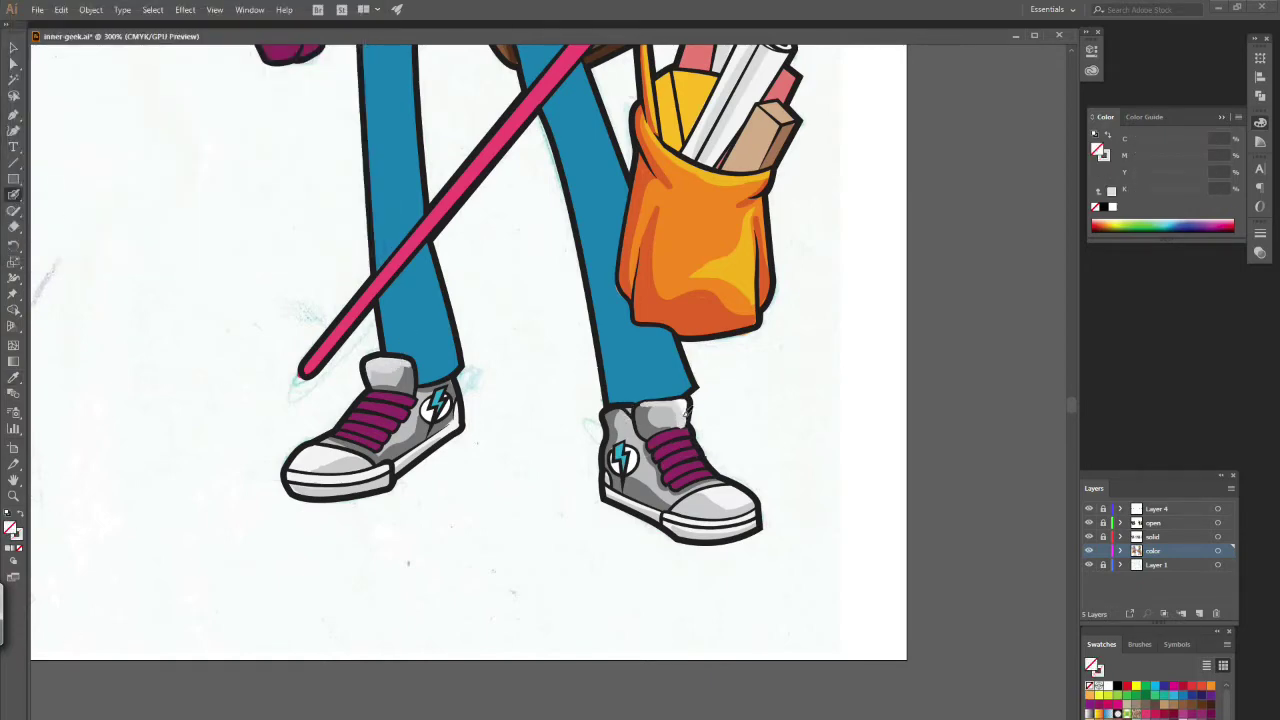
- Set the brush colour to DBDCDD and shade both T-shirt sleeves, the hem and the area around the chest straps
key("i")
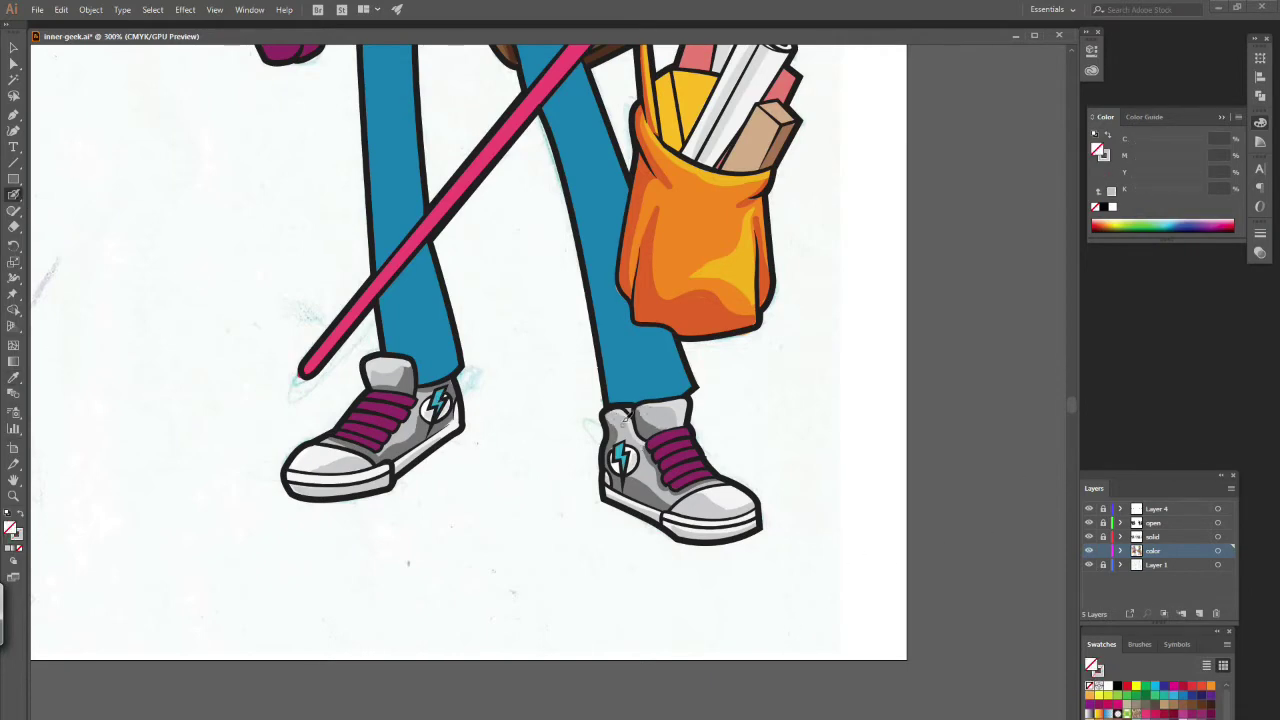
left_click_drag(1070, 405, 1071, 394)
double_click(11, 528)
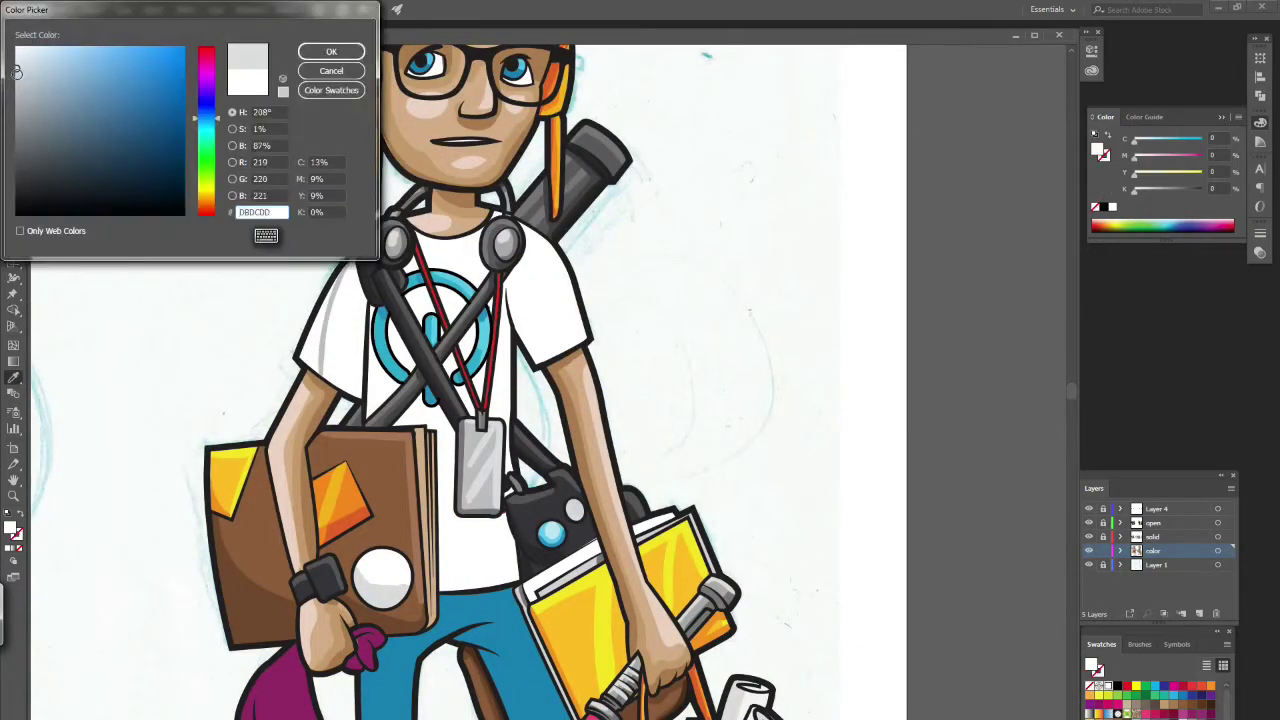
left_click(333, 53)
key("shift+b")
right_click(374, 388)
key("Escape")
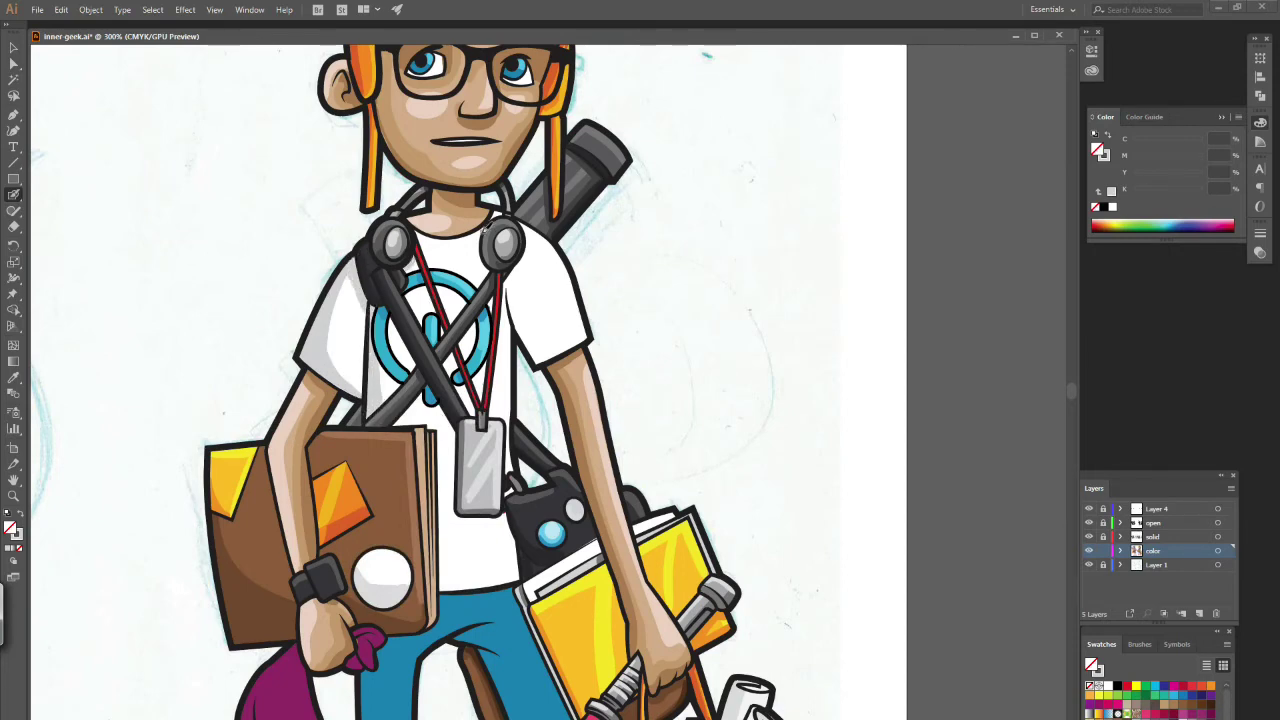
mouse_move(518, 278)
left_mouse_down()
mouse_move(526, 330)
mouse_move(552, 362)
left_mouse_up()
mouse_move(440, 440)
left_mouse_down()
mouse_move(500, 565)
mouse_move(450, 538)
left_mouse_up()
mouse_move(447, 412)
left_mouse_down()
mouse_move(450, 500)
mouse_move(453, 471)
left_mouse_up()
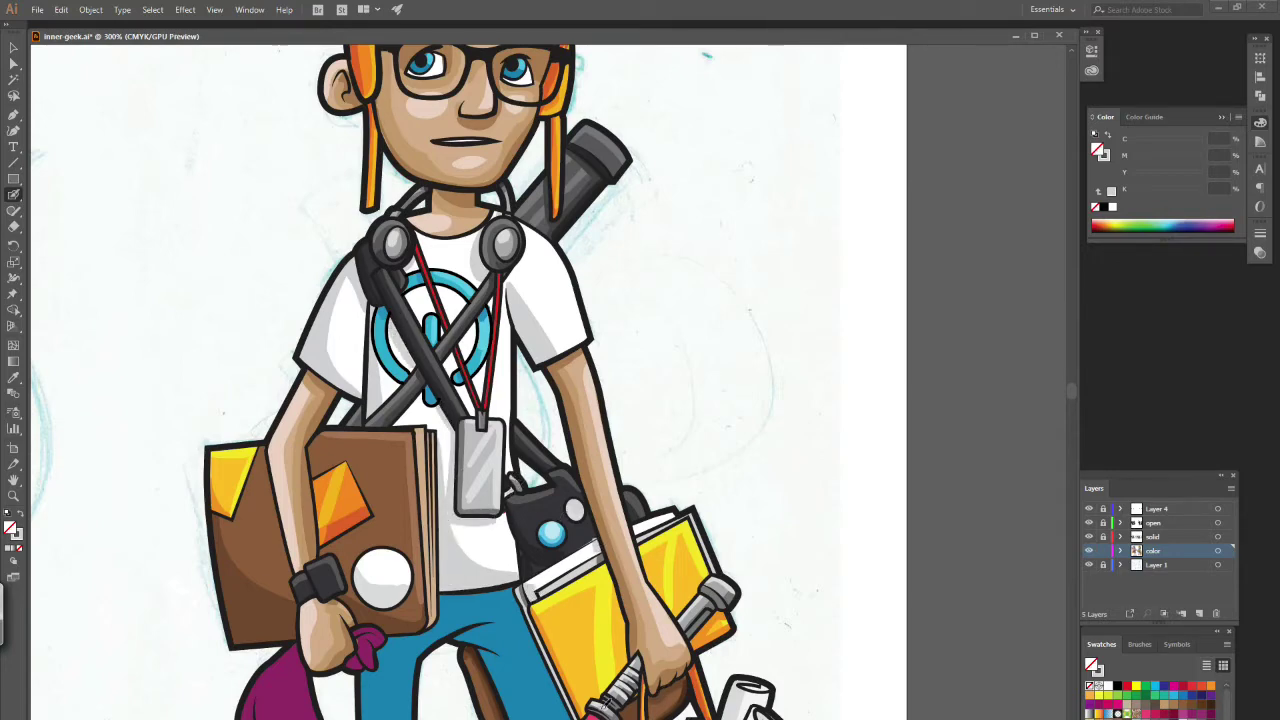
left_click(463, 313)
key("shift+b")
- Save the illustration file
scroll(990, 540, "down", 5)
key("ctrl+s")
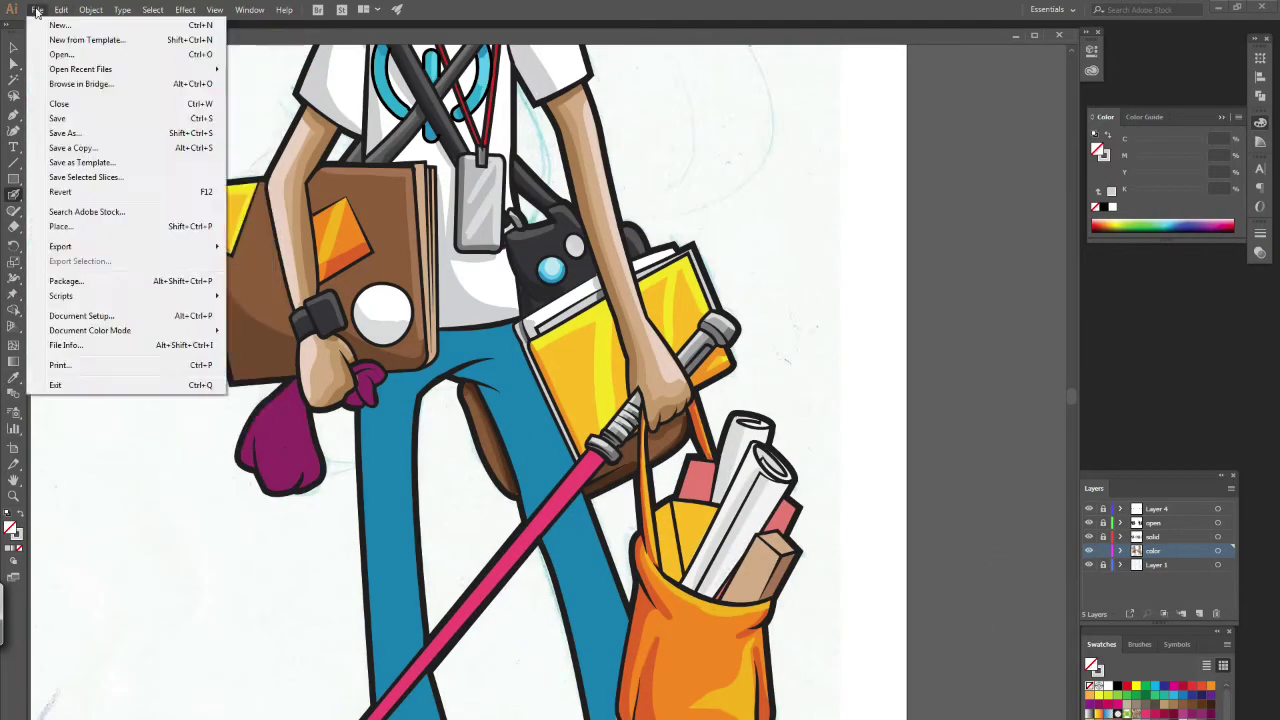
scroll(470, 380, "up", 2)
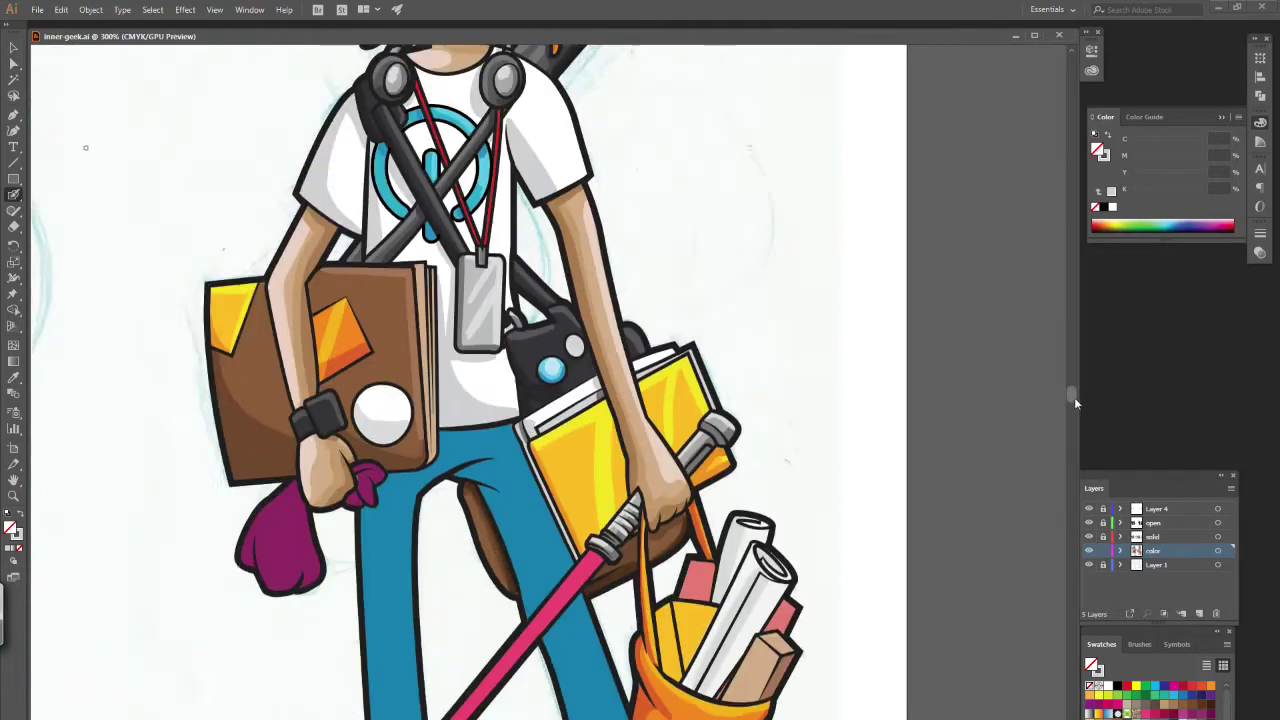
- Paint lighter magenta folds and dark purple shadows on the purple cloth hanging from the character's hand
scroll(470, 380, "down", 3)
key("i")
left_click(280, 400)
double_click(10, 528)
left_click(331, 52)
key("shift+b")
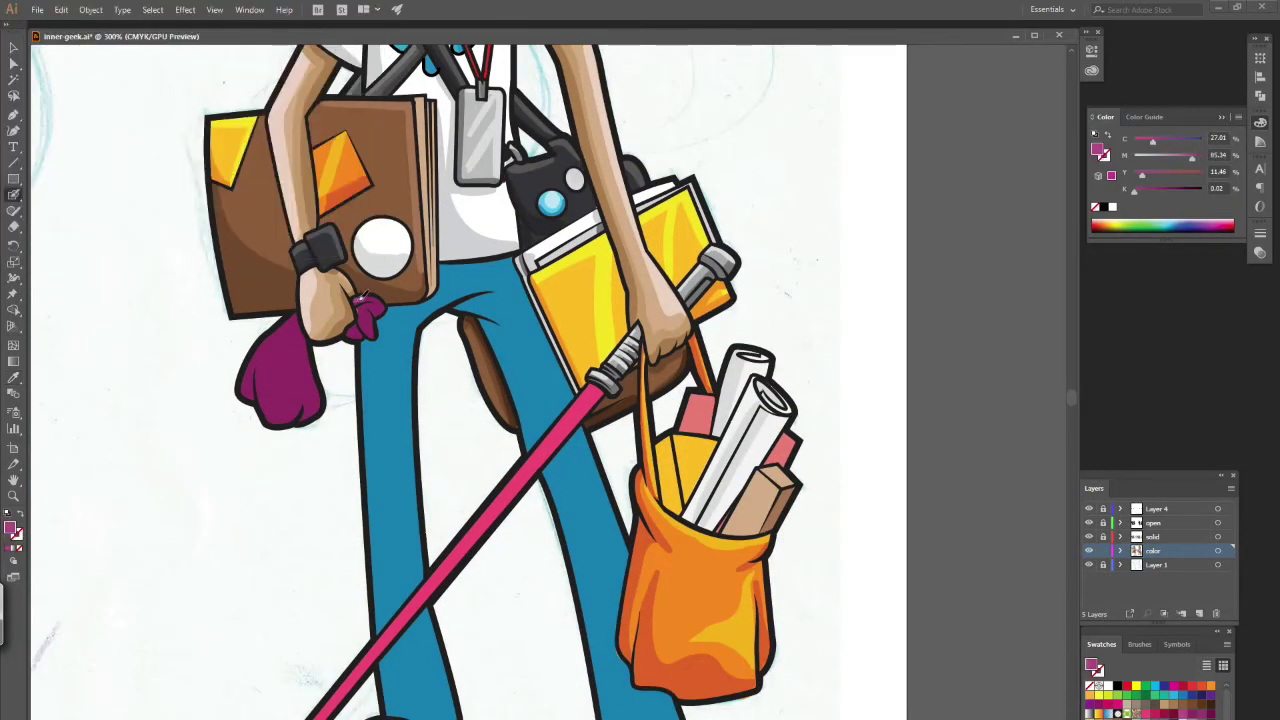
left_click_drag(312, 350, 292, 412)
double_click(1100, 150)
left_click(334, 50)
key("shift+b")
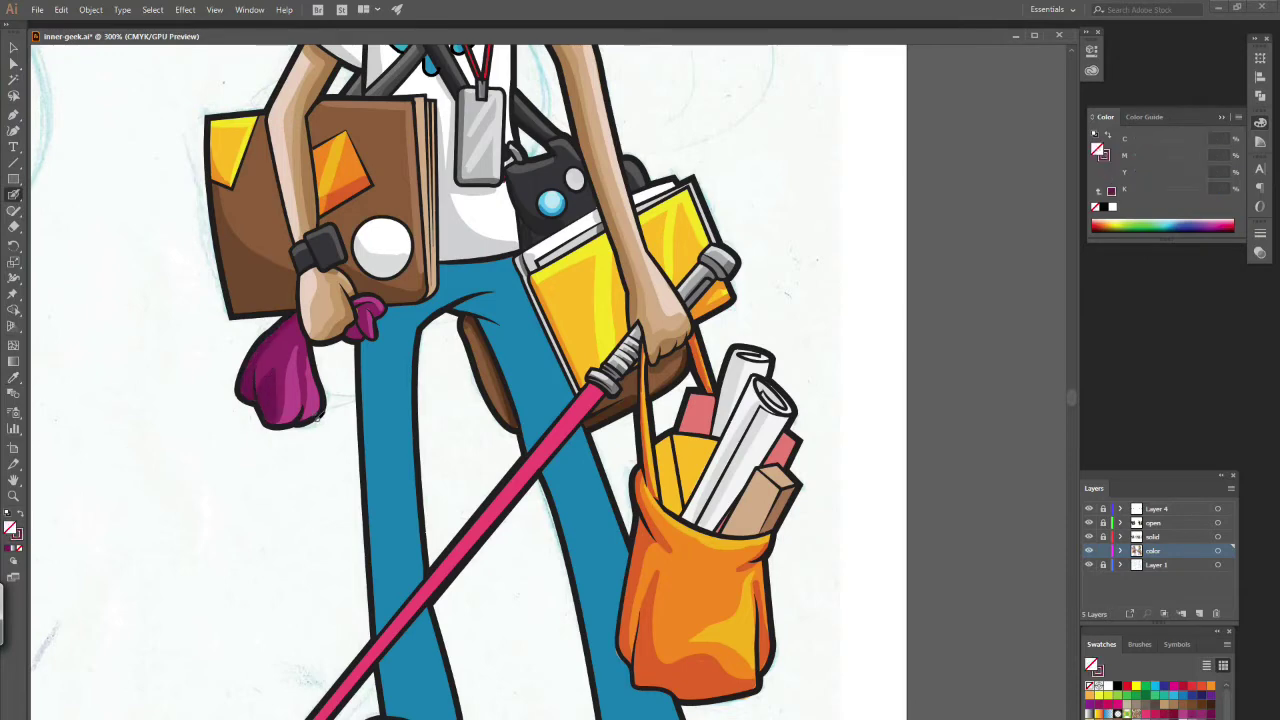
- Add bright pink highlights to the purple cloth and to the laces of both sneakers
key("i")
left_click(297, 400)
key("shift+b")
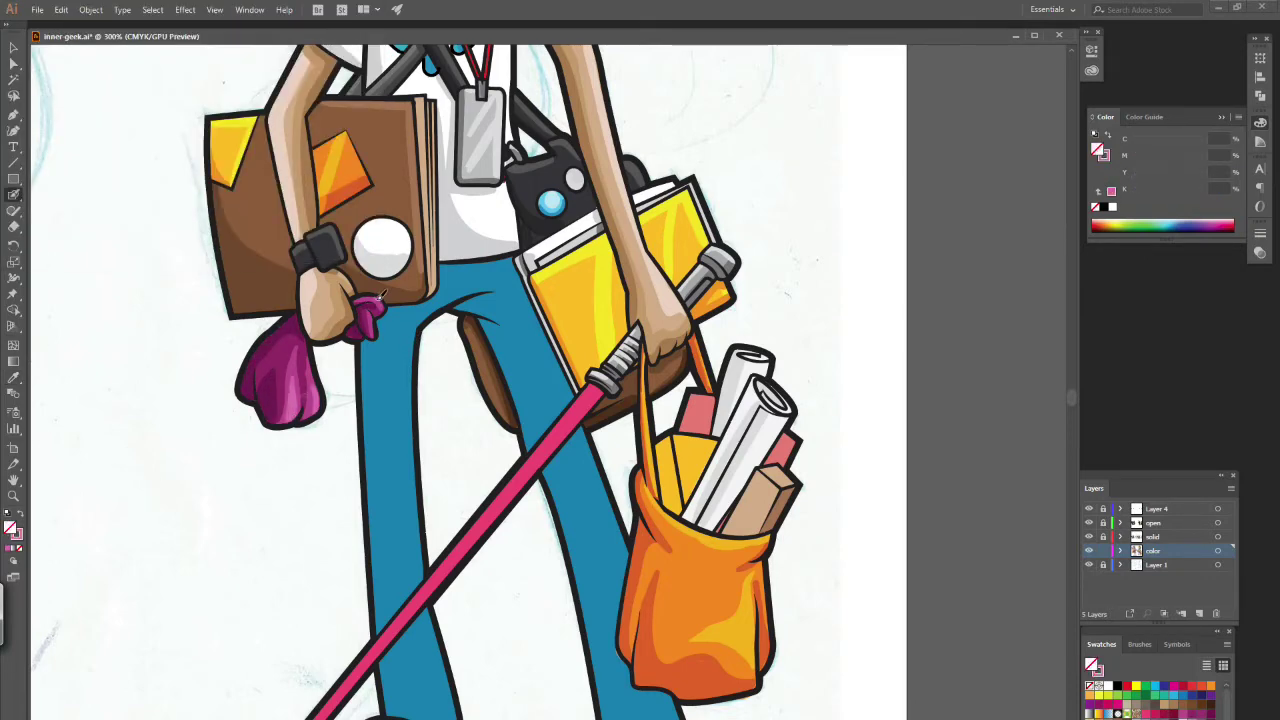
scroll(1073, 396, "down", 3)
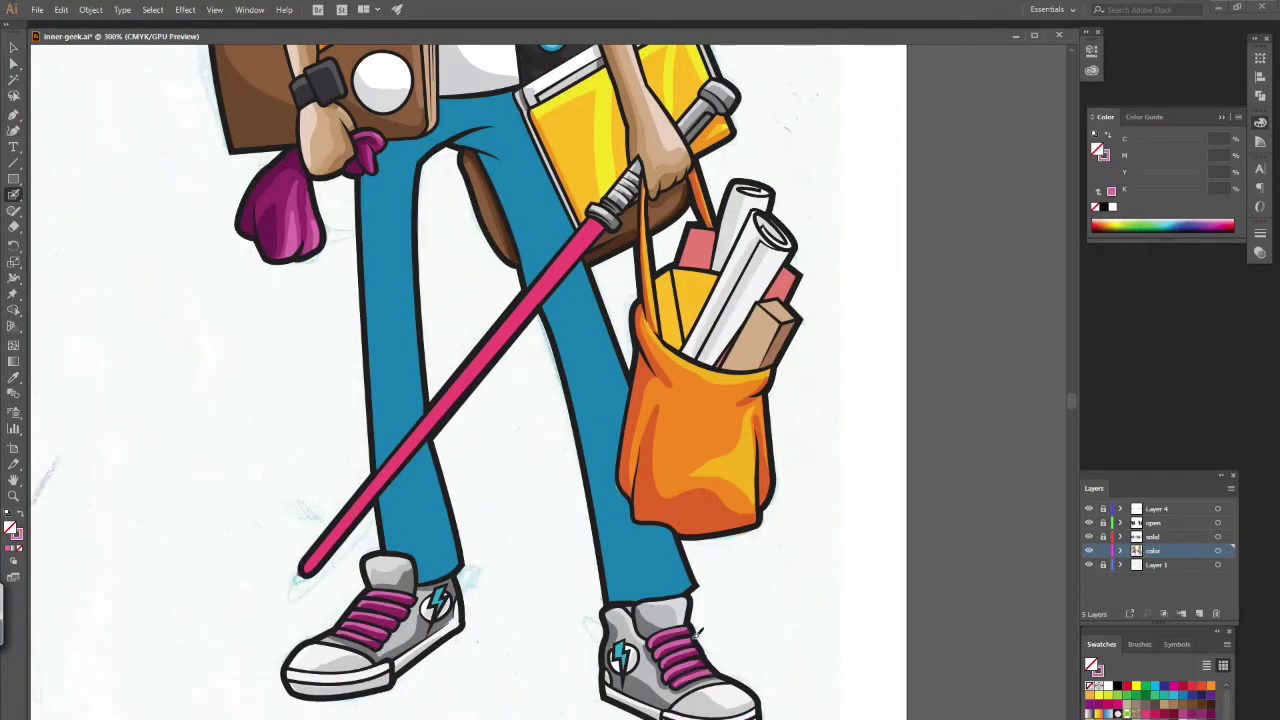
key("Return")
key("shift+b")
scroll(1076, 401, "up", 6)
scroll(1076, 401, "down", 4)
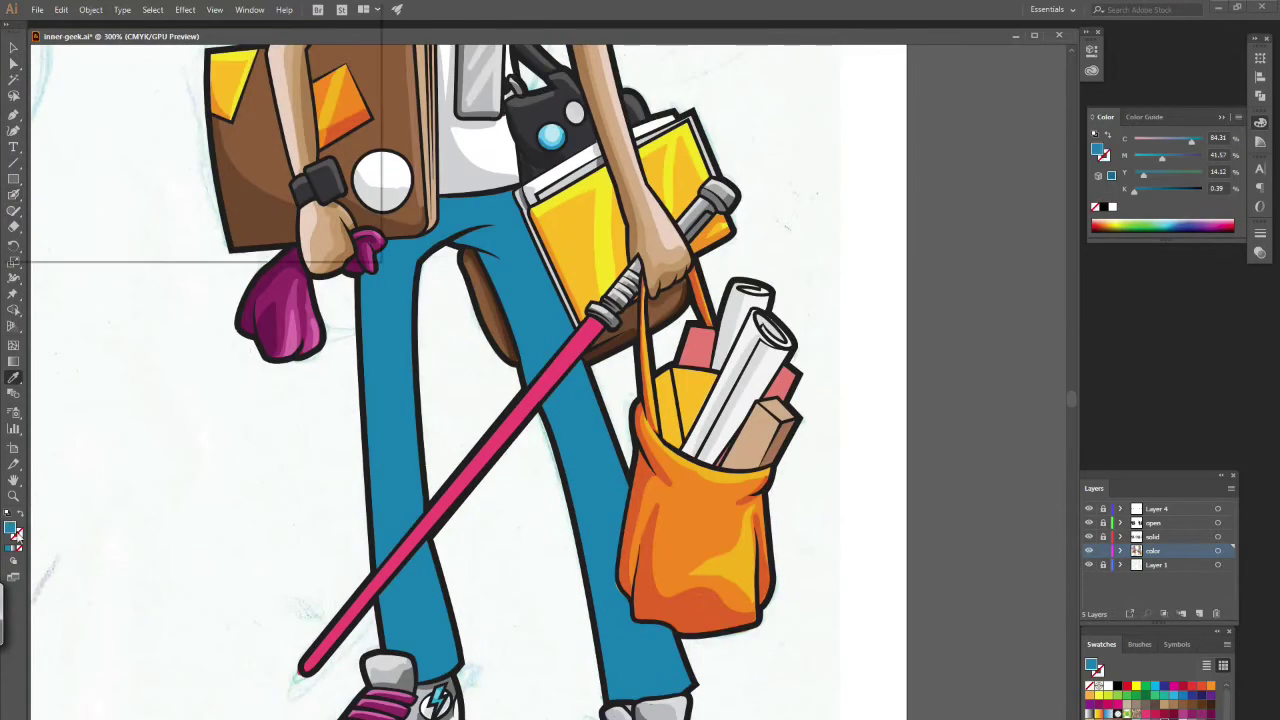
key("i")
double_click(10, 528)
left_click(331, 51)
left_click(355, 62)
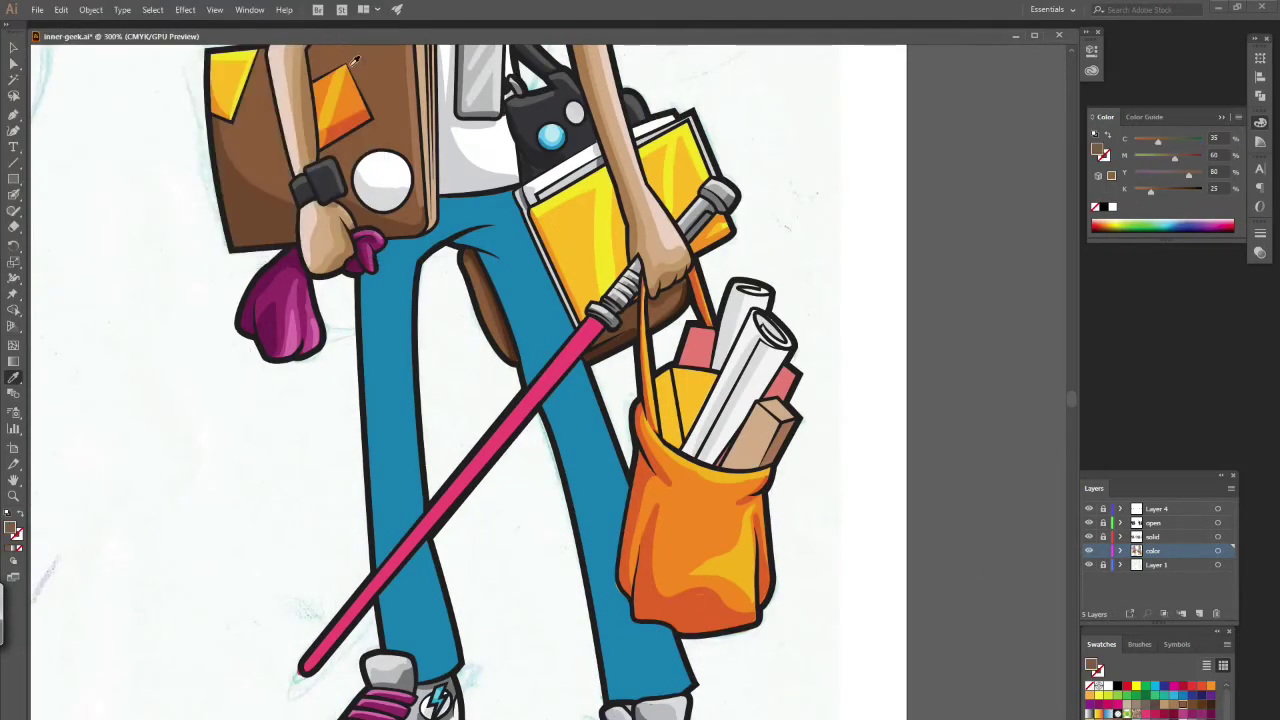
left_click(61, 9)
left_click(100, 20)
- Darken the jeans' blue to C 94.99, M 67.37, Y 17.39, K 2.84 and shade the jeans below the cloth, at the waist and crotch
key("i")
double_click(10, 528)
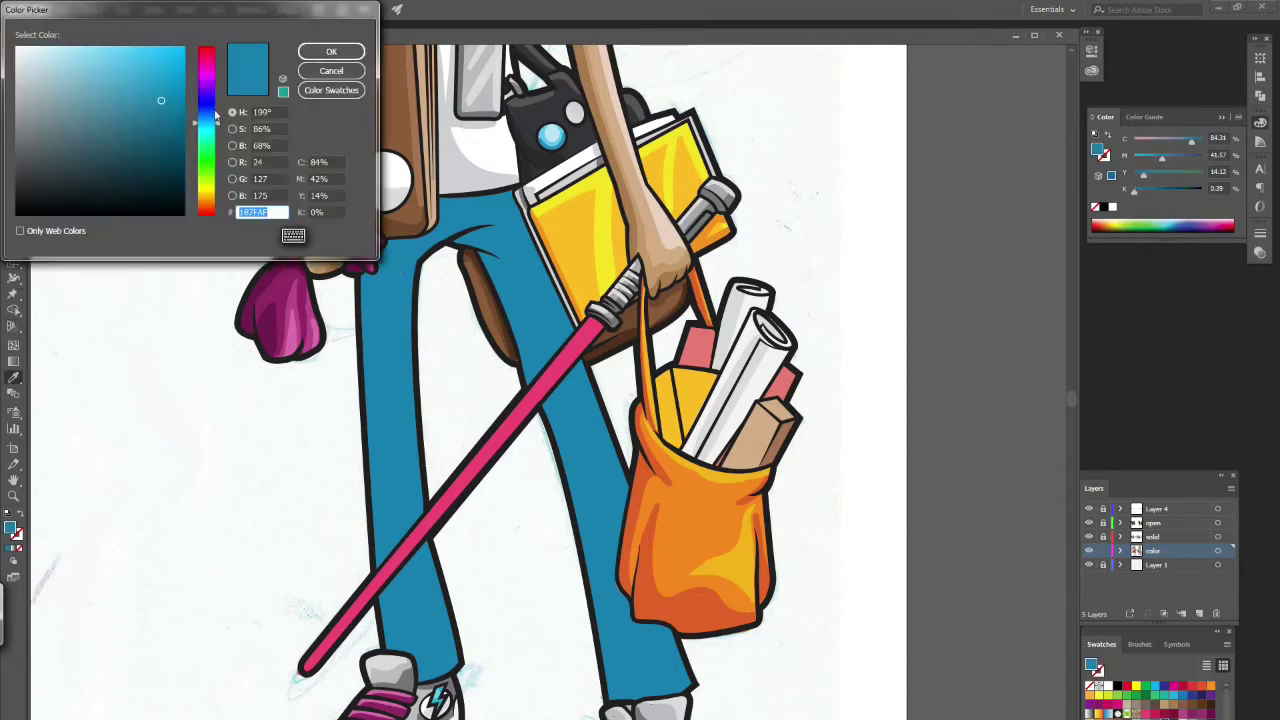
left_click_drag(218, 116, 219, 115)
left_click(331, 51)
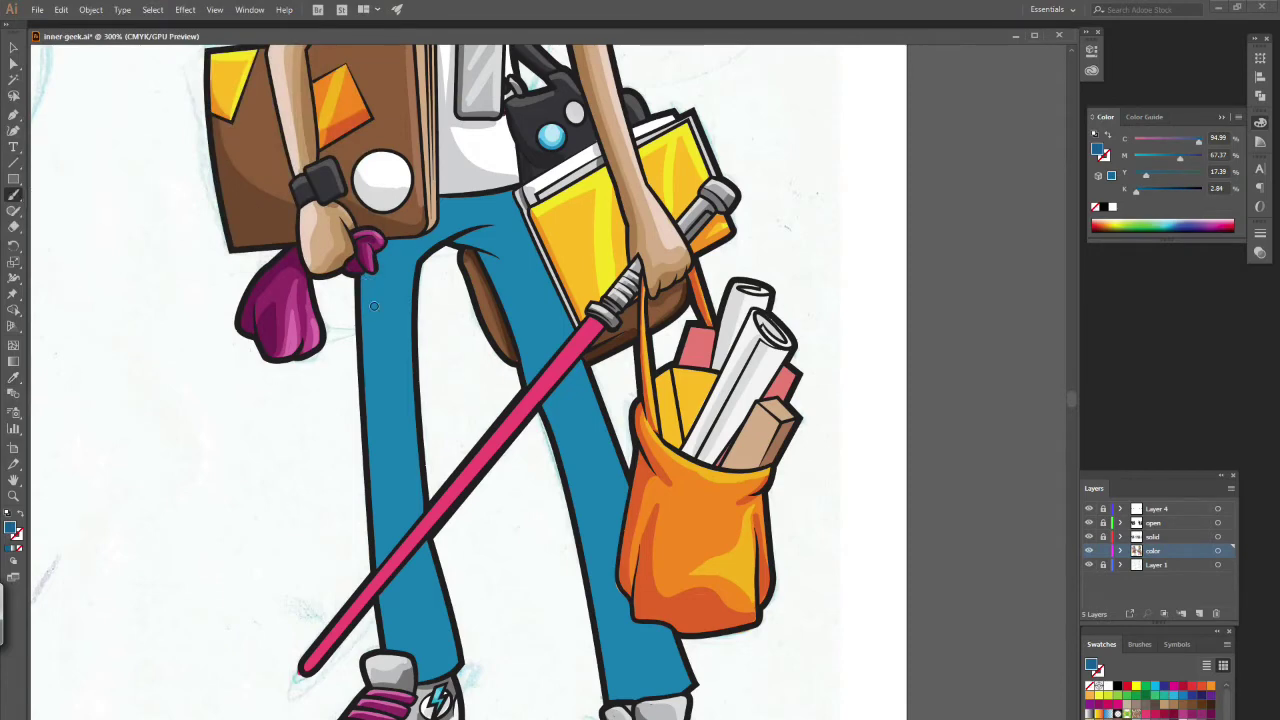
left_click_drag(364, 300, 385, 258)
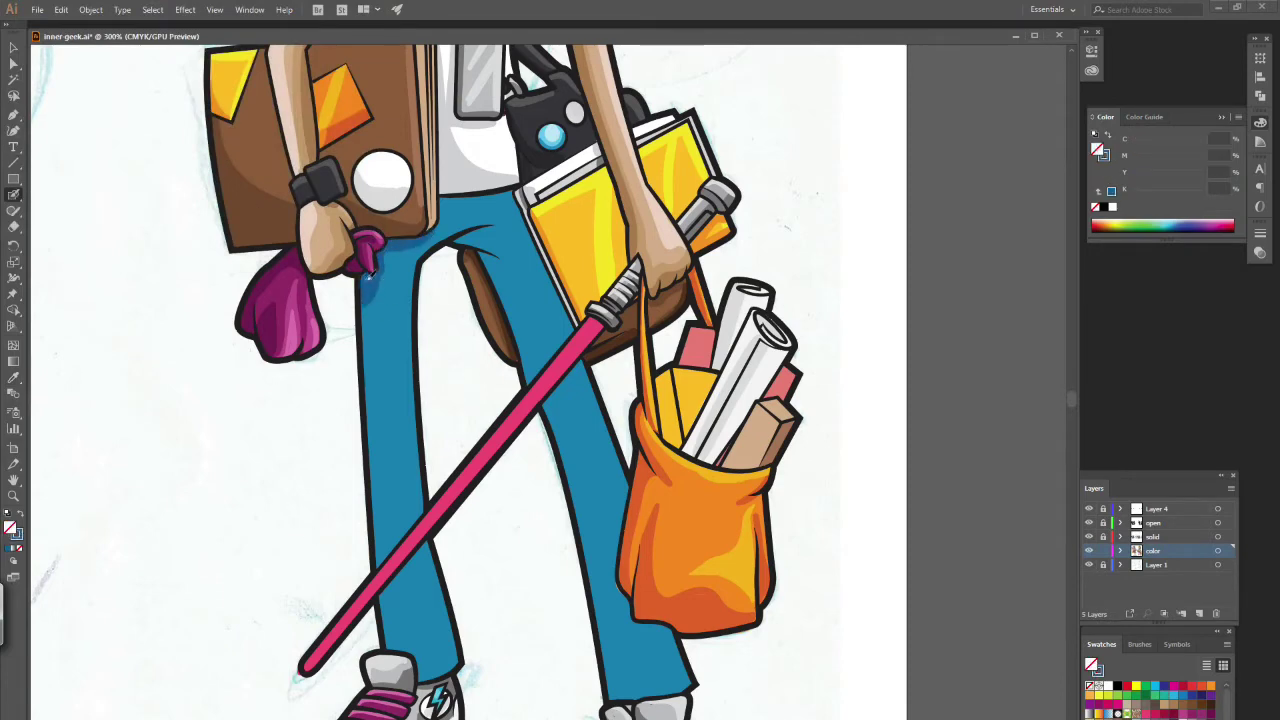
mouse_move(420, 258)
left_mouse_down()
mouse_move(500, 220)
mouse_move(512, 232)
left_mouse_up()
left_click_drag(440, 212, 494, 190)
- Paint a dark blue shadow down the outer edge of the jeans leg below the purple cloth, from hip to ankle
left_click(14, 378)
left_click(420, 664)
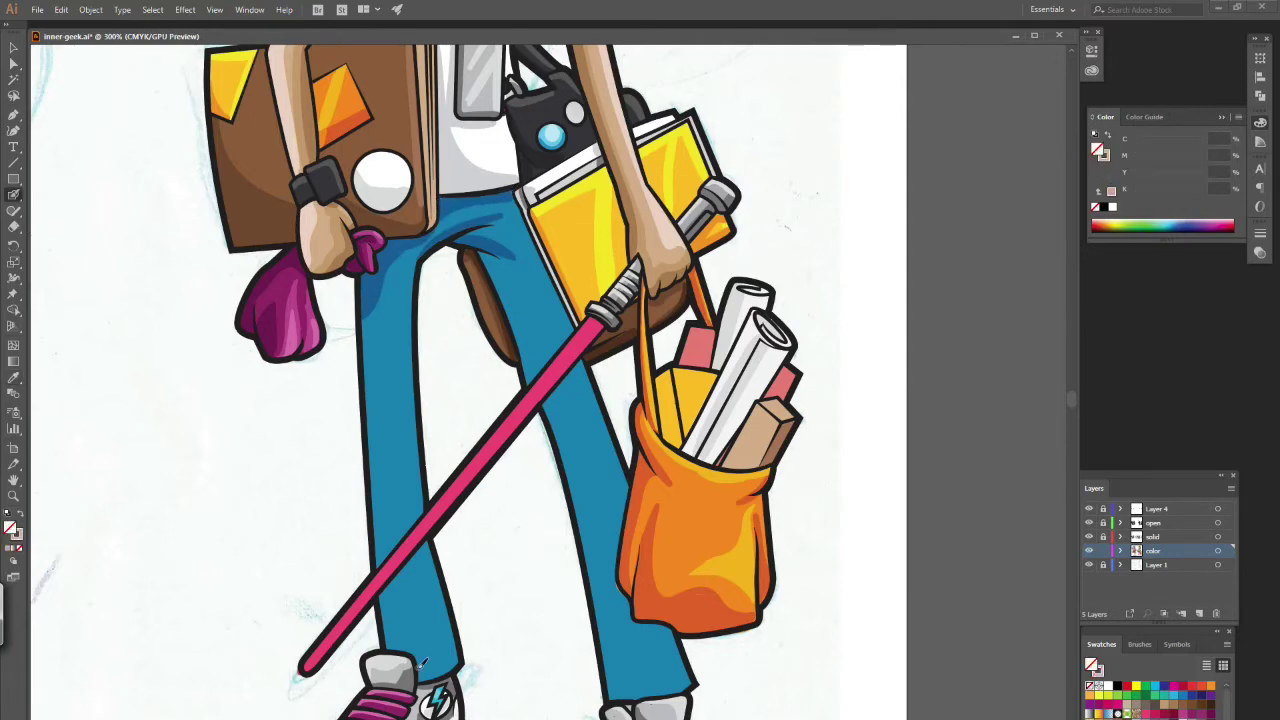
left_click(436, 226, "ctrl")
left_click_drag(372, 275, 380, 560)
left_click_drag(364, 320, 383, 543)
mouse_move(383, 592)
left_mouse_down()
mouse_move(404, 638)
mouse_move(379, 425)
left_mouse_up()
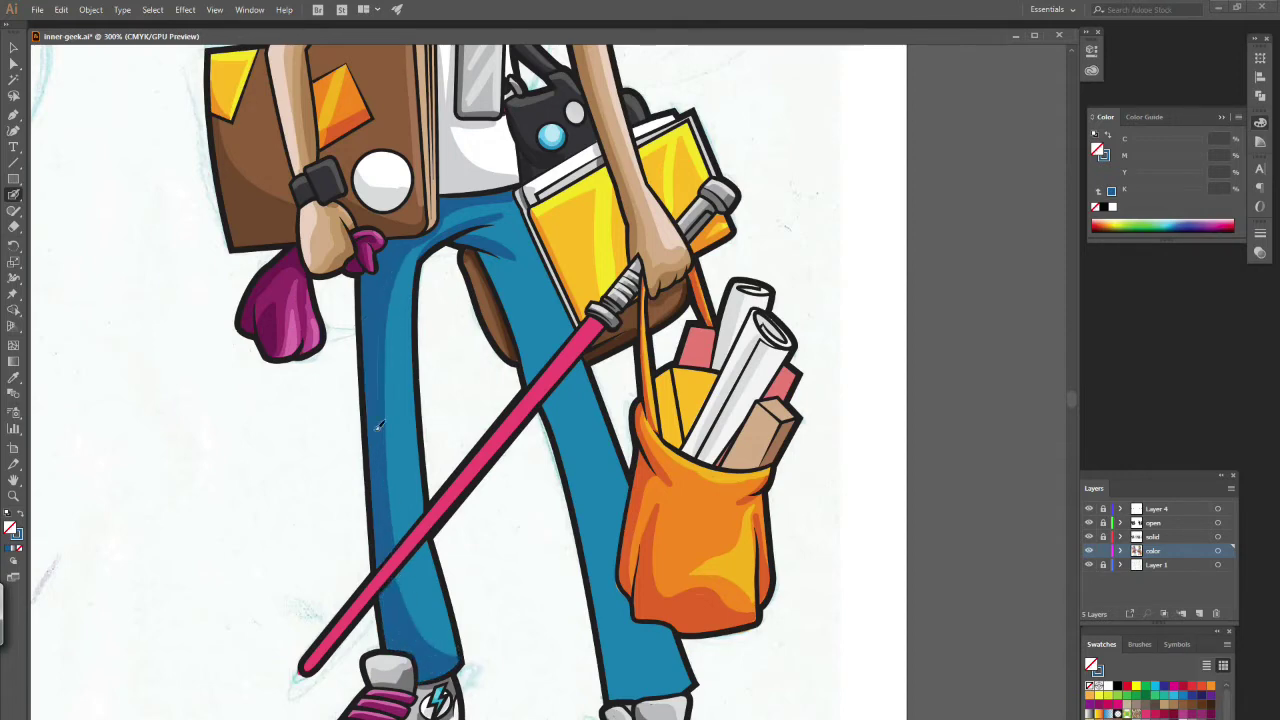
- Paint dark blue shadows along the jeans leg beside the orange bag, from the hip down to the ankle
mouse_move(520, 216)
left_mouse_down()
mouse_move(524, 302)
mouse_move(504, 290)
mouse_move(502, 262)
mouse_move(657, 688)
left_mouse_up()
left_click_drag(545, 395, 622, 685)
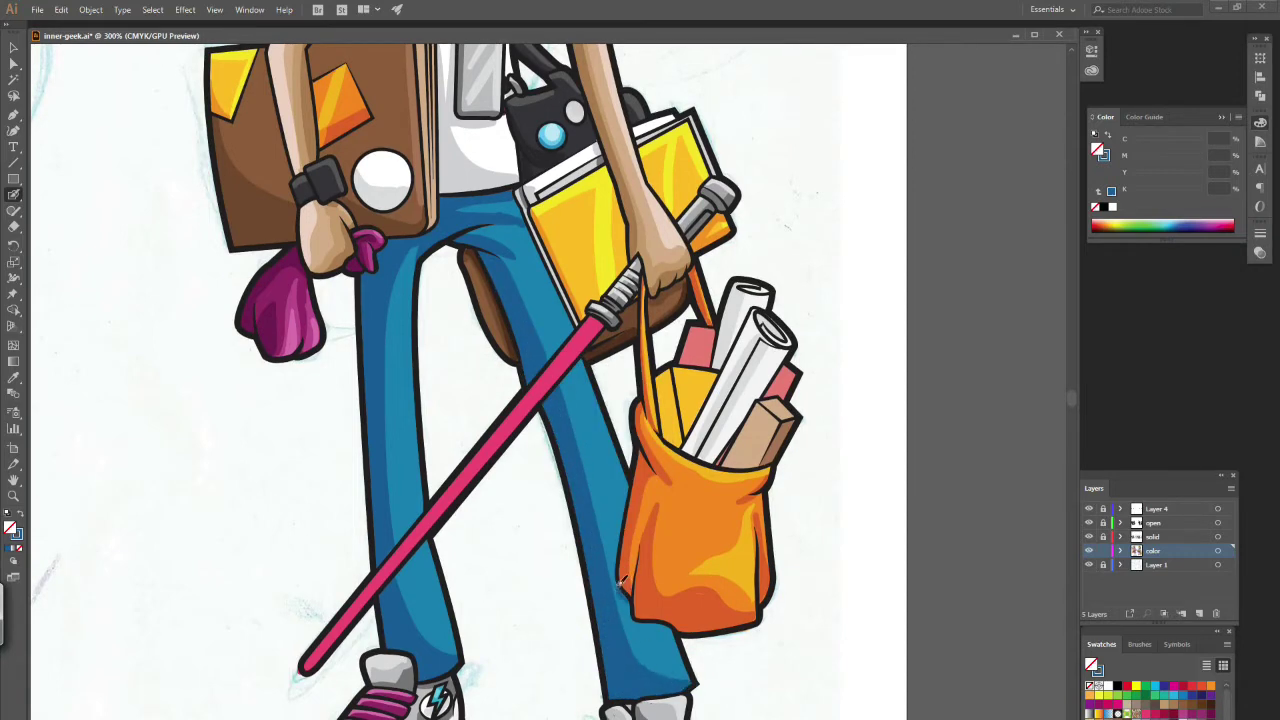
left_click_drag(516, 206, 573, 322)
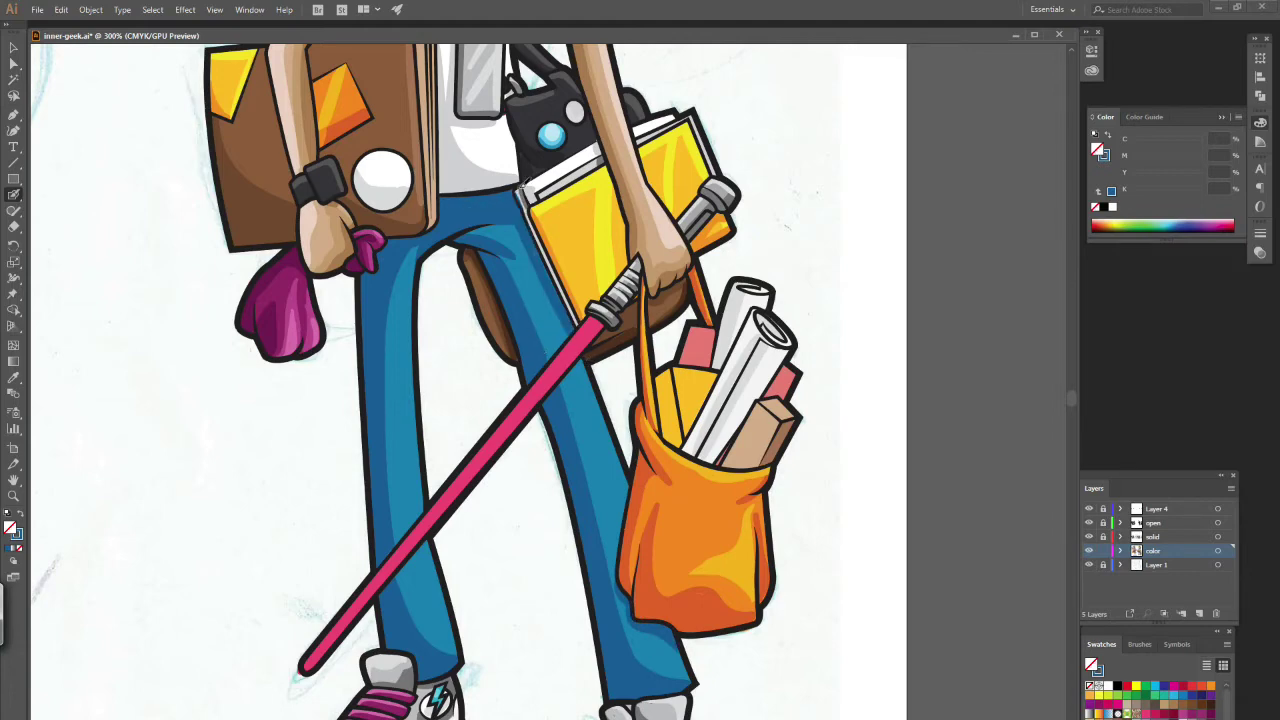
- Set the brush to a lighter blue of C 73.61, M 21.55, Y 7.02, K 0 and paint highlights down both jeans legs
key("i")
left_click(395, 423)
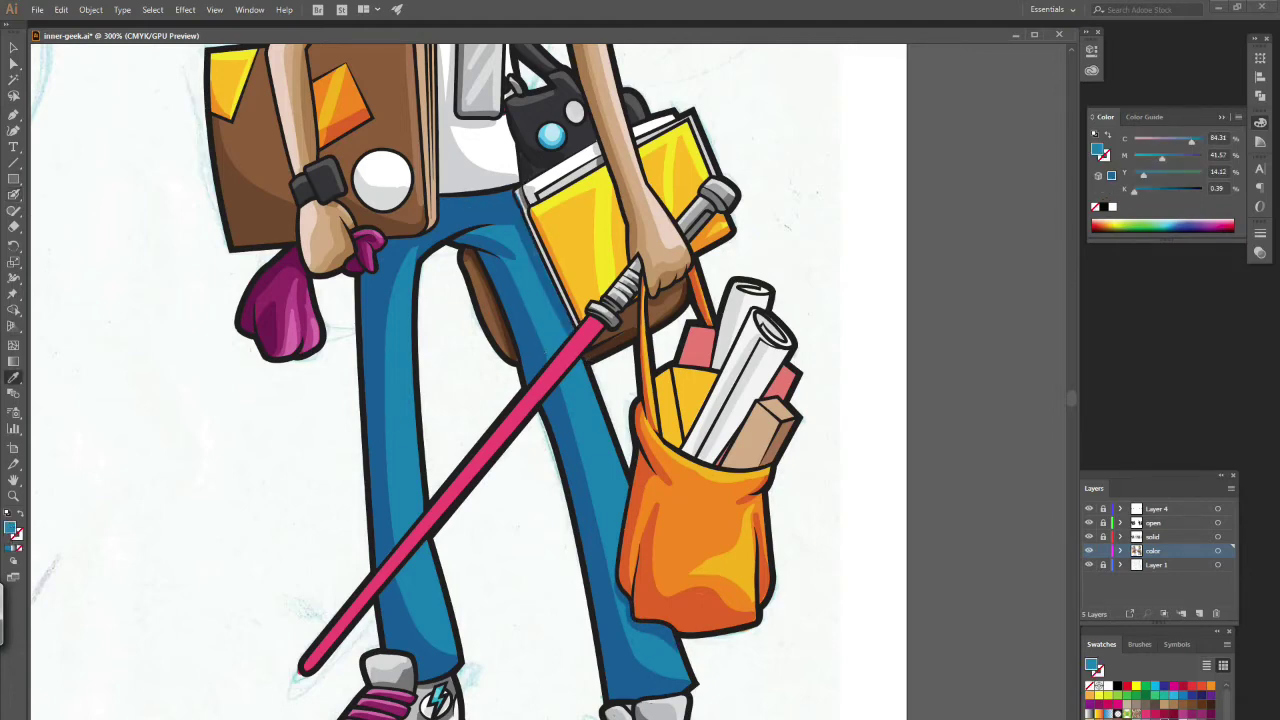
double_click(10, 527)
left_click(156, 72)
left_click(330, 52)
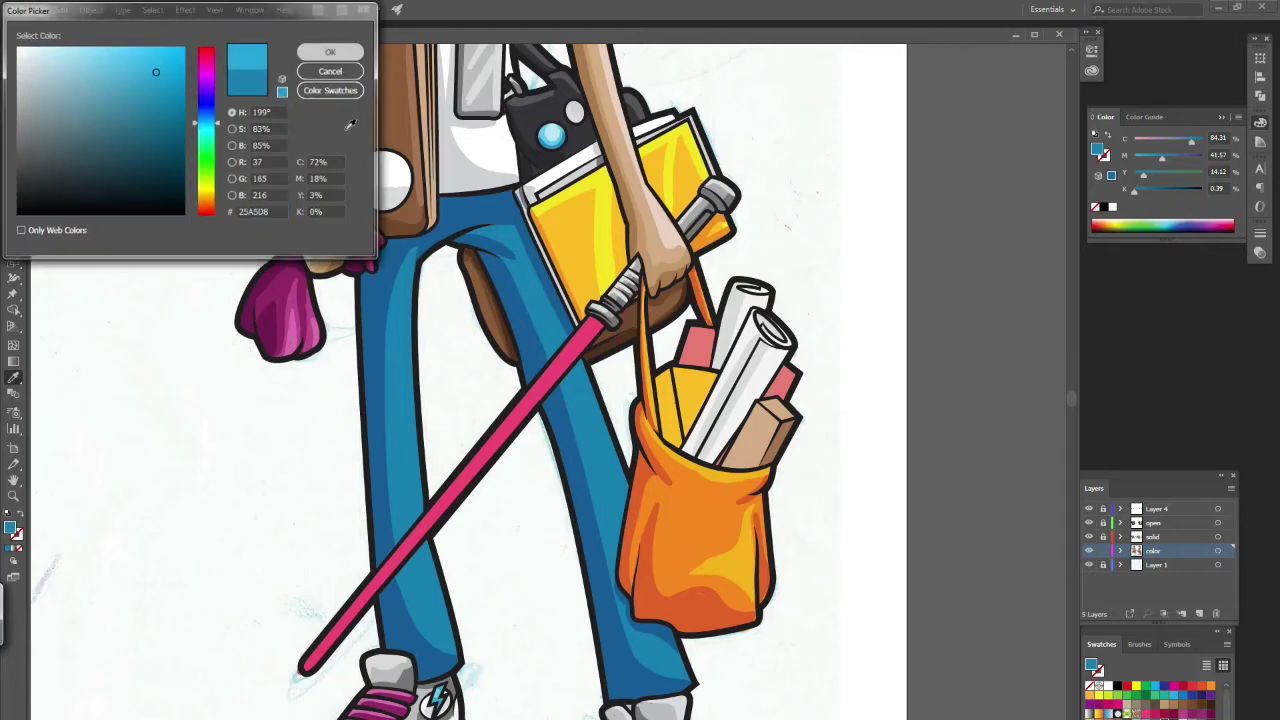
left_click(13, 195)
left_click(20, 513)
double_click(17, 534)
left_click(152, 78)
left_click(330, 52)
mouse_move(414, 262)
left_mouse_down()
mouse_move(412, 525)
mouse_move(450, 630)
left_mouse_up()
left_click_drag(560, 345, 622, 530)
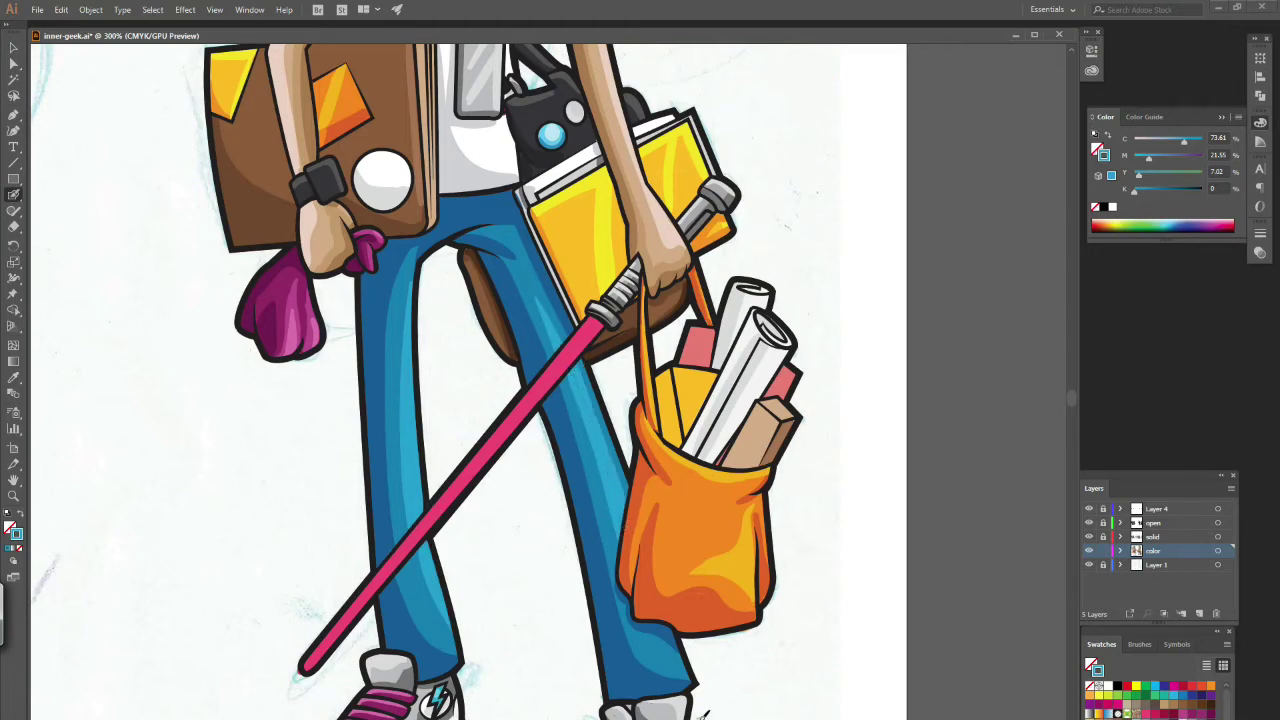
- Paint the side of the yellow box in the orange bag with sampled orange and its front with sampled bright yellow
key("i")
left_click(669, 513)
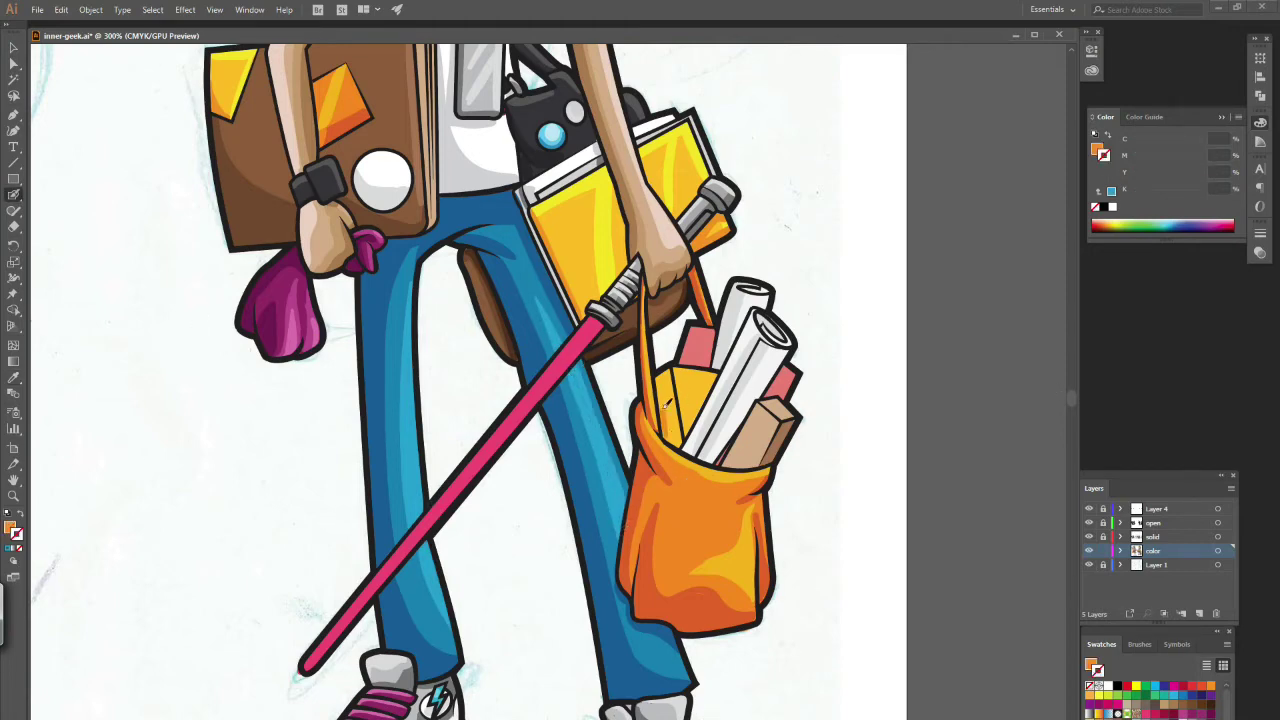
left_click(608, 218)
key("shift+x")
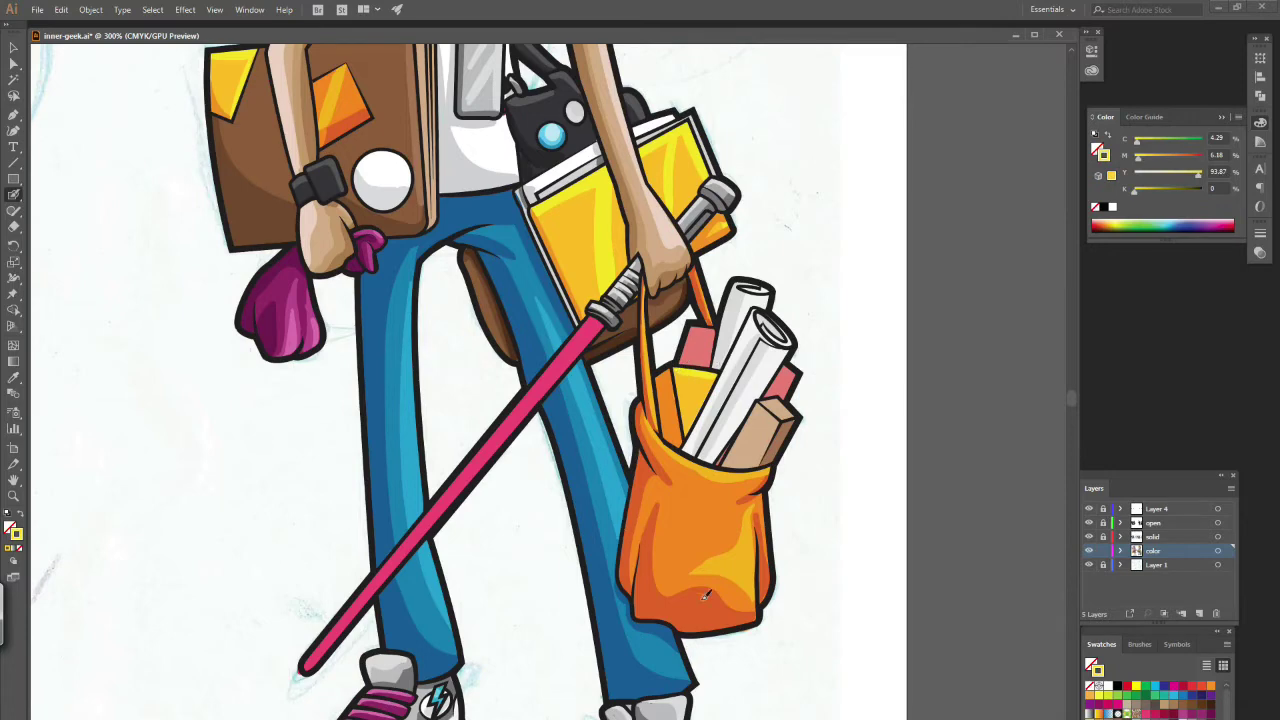
- Set the brush colour to F9A19D and highlight the pink boxes in the orange bag
double_click(17, 535)
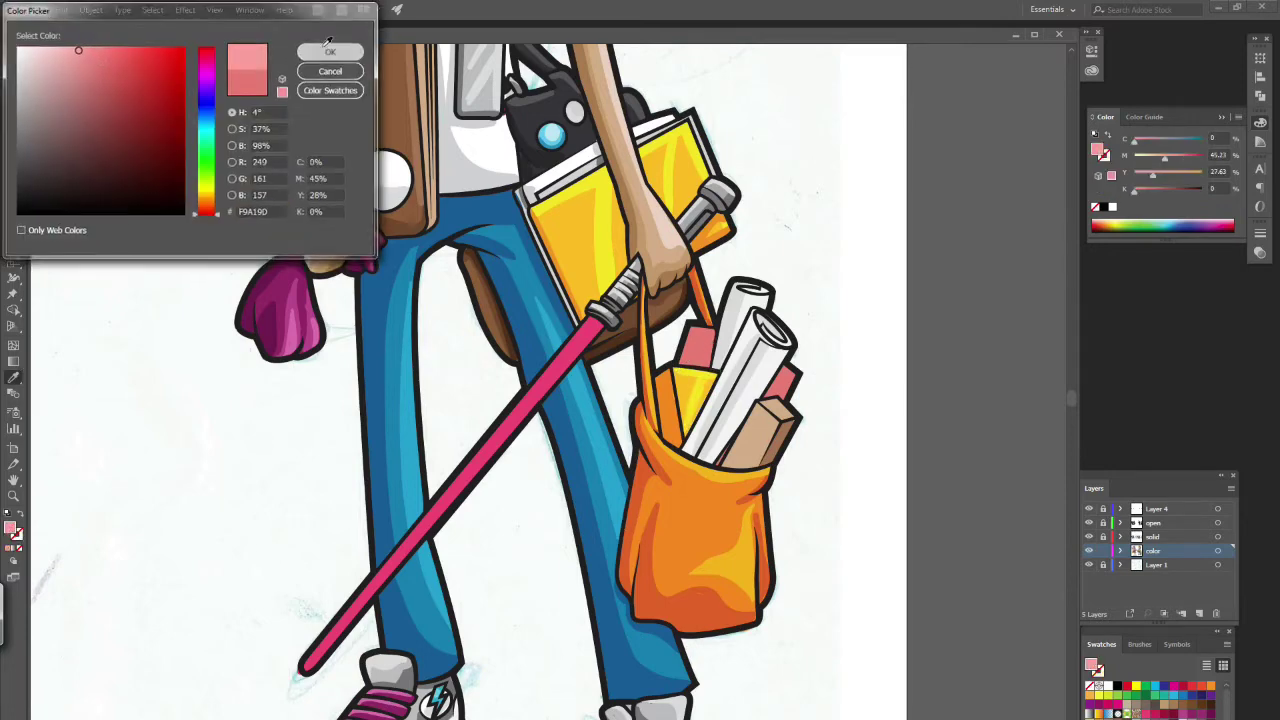
key("Return")
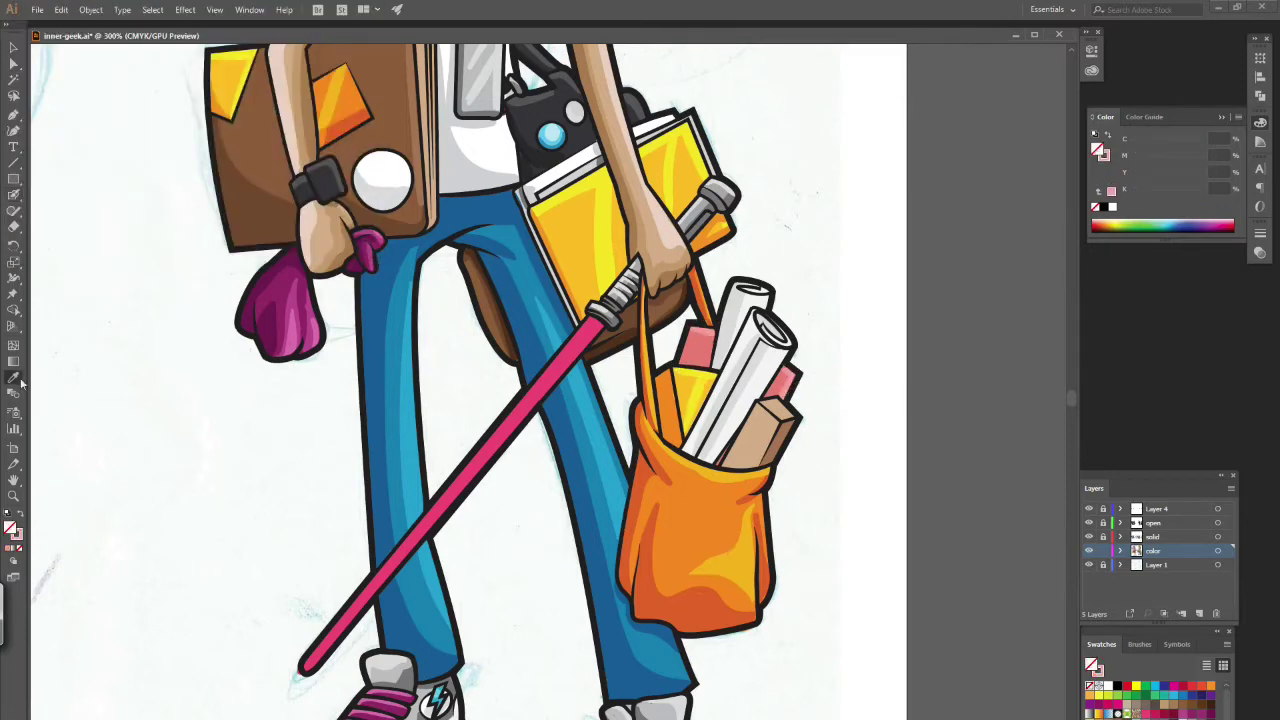
- Sample the orange side of the yellow box, choose a darker orange and paint a shadow on that side
left_click(674, 408)
double_click(10, 528)
left_click(159, 78)
key("Return")
left_click(14, 197)
left_click_drag(674, 440, 662, 383)
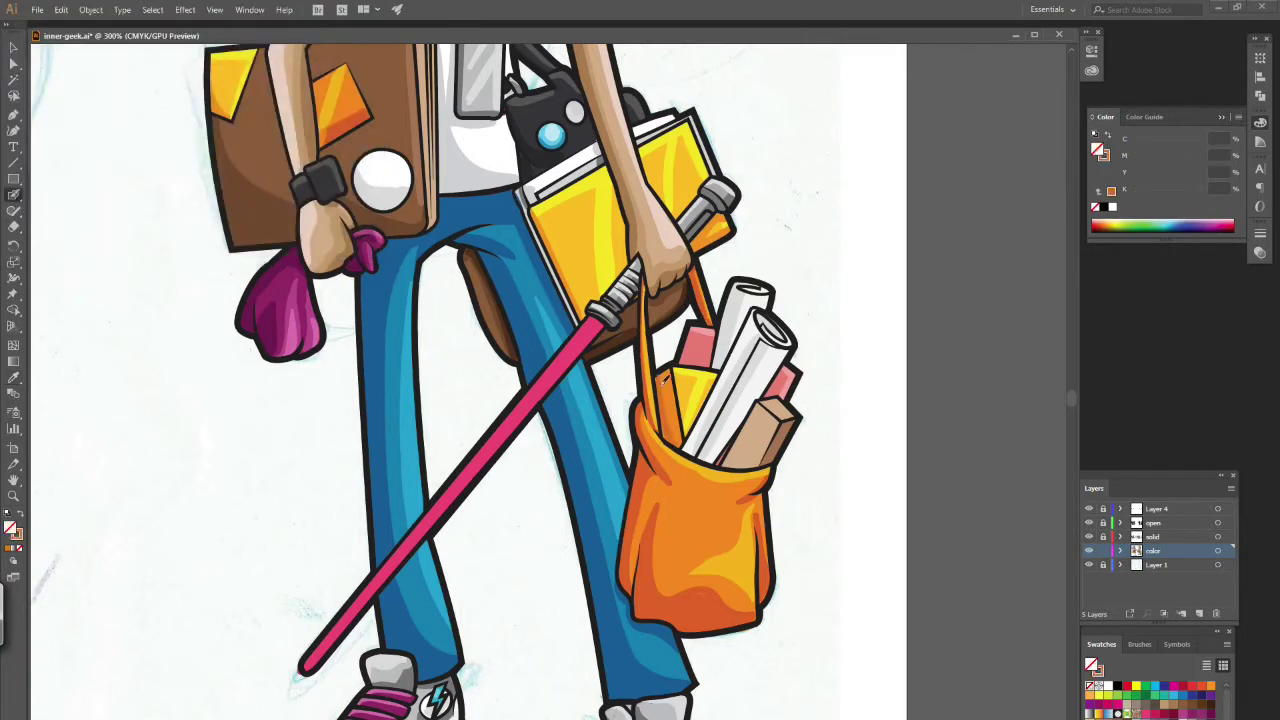
- Sample the tan box's colour, shade its front with a darker tan and lighten its top face
double_click(10, 528)
key("Return")
left_click(14, 377)
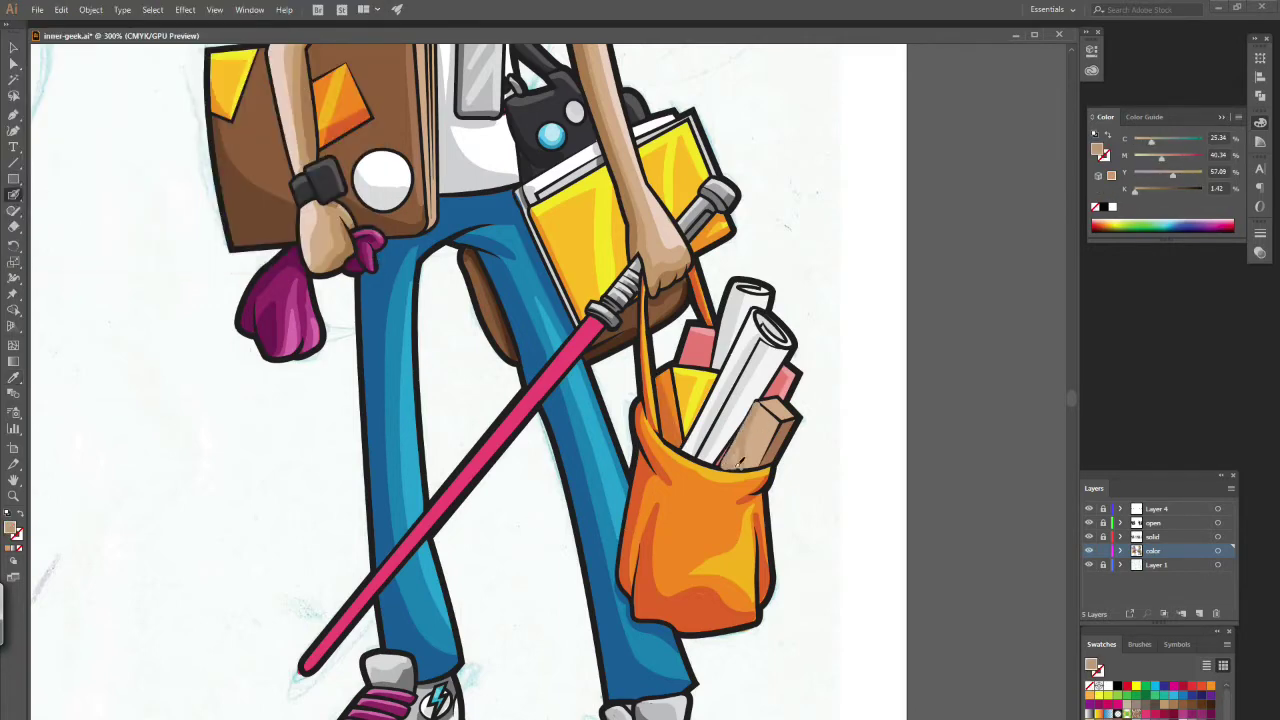
double_click(10, 528)
key("Return")
right_click(64, 478)
key("Escape")
double_click(10, 528)
key("Return")
- Sample the pink box behind the paper rolls and shade the pink boxes in a darker pink
left_click(708, 357)
double_click(10, 528)
key("Return")
key("slash")
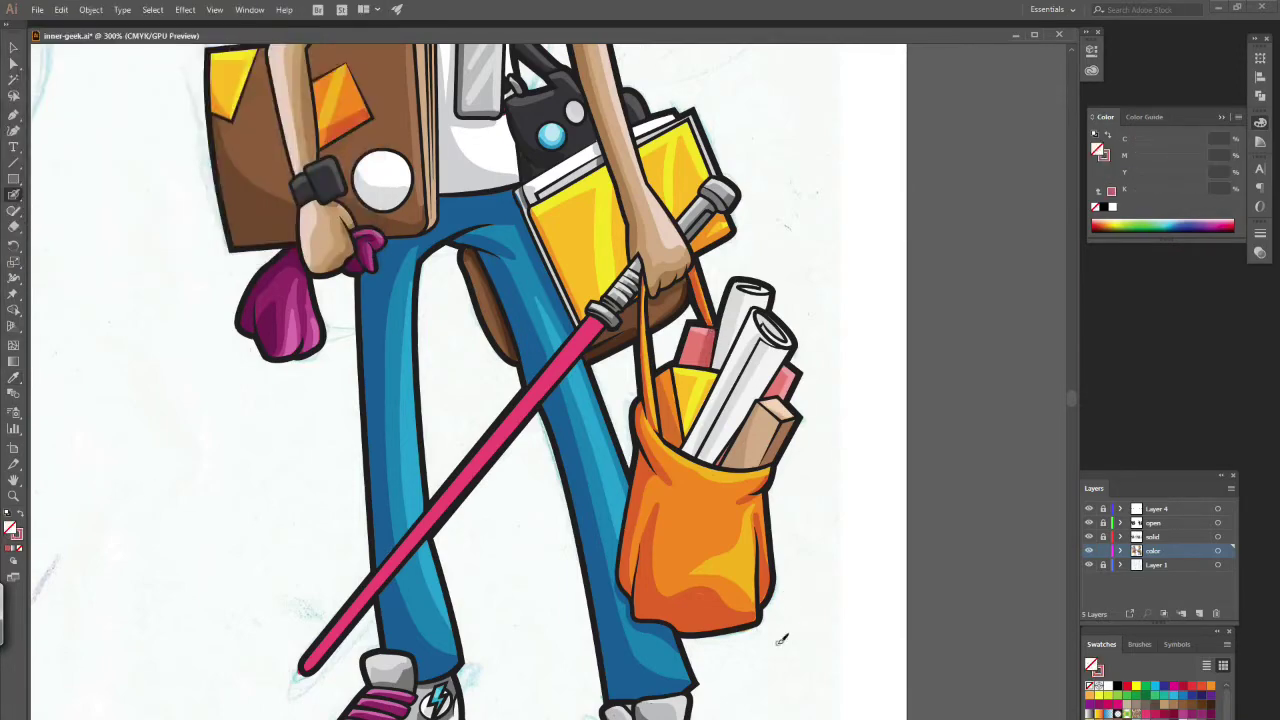
- Shade the paper rolls in the orange bag with light grey and a grey of C 41.18, M 33.37, Y 33.1, K 5.6
scroll(1072, 400, "down", 2)
scroll(1074, 395, "up", 5)
scroll(1074, 400, "down", 1)
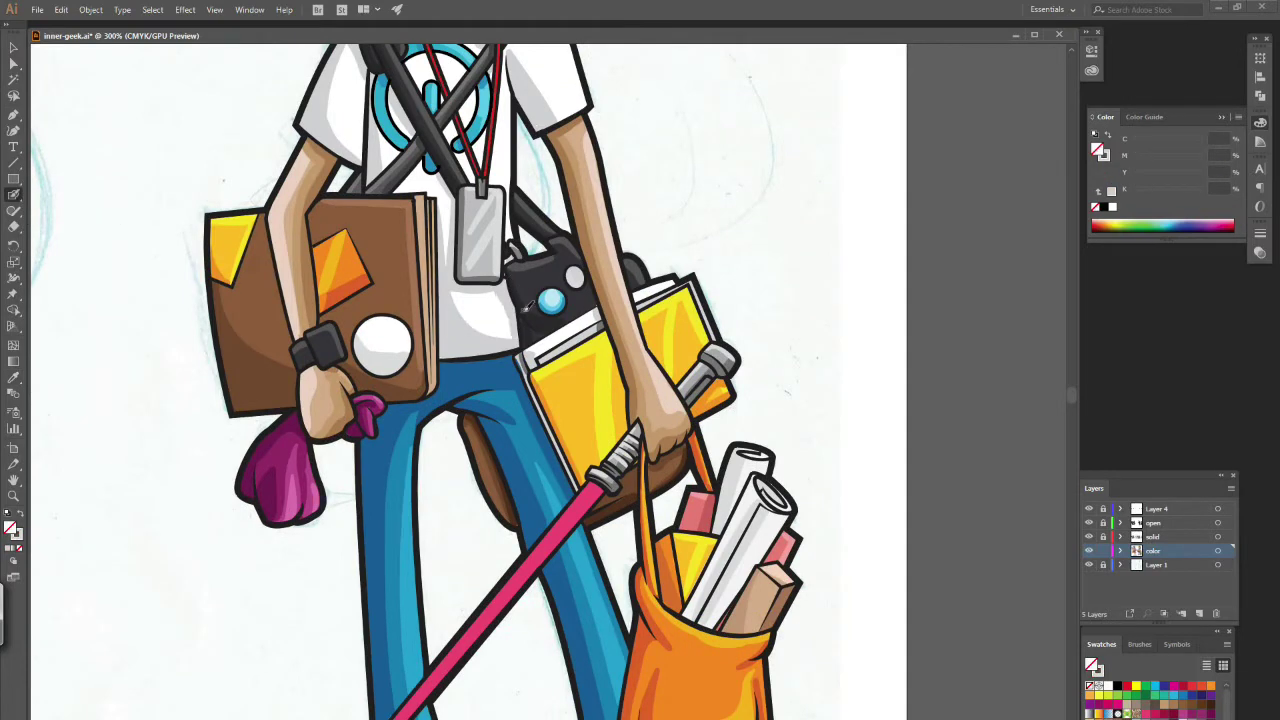
key("Return")
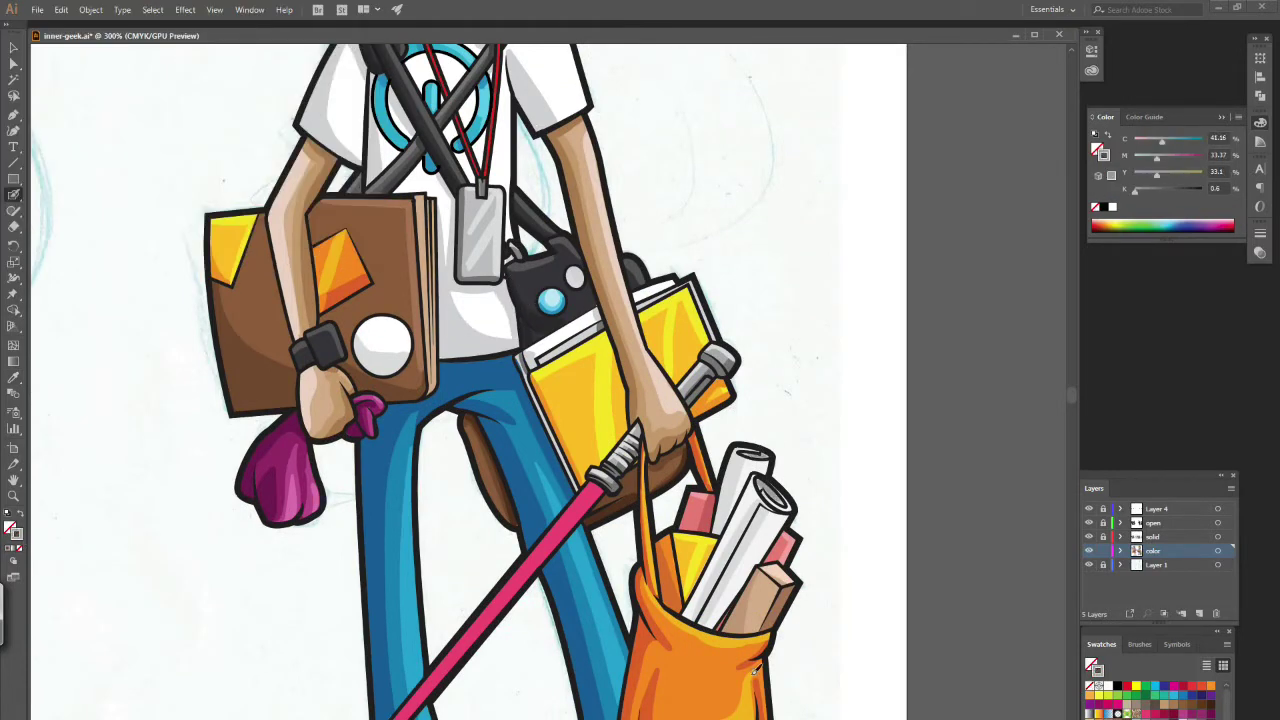
- Shade the wristwatch and its band in near-black with the Blob Brush
key("slash")
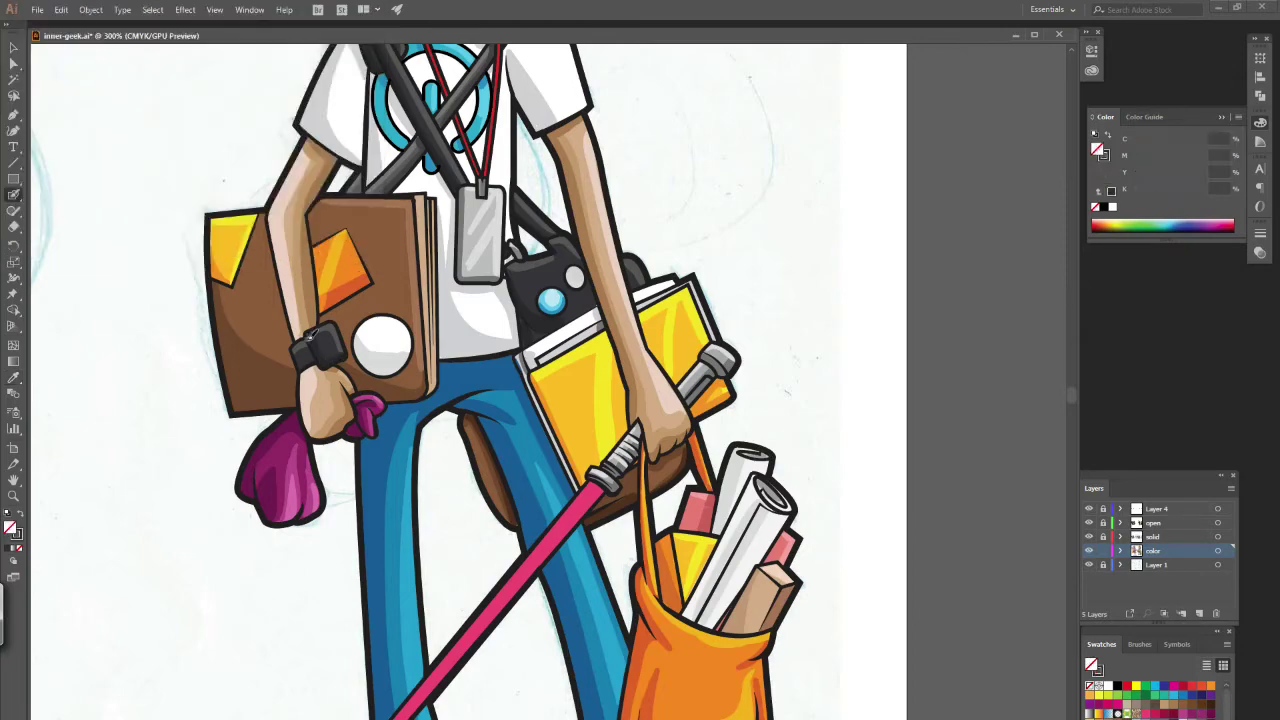
scroll(470, 380, "up", 5)
scroll(470, 380, "down", 2)
key("i")
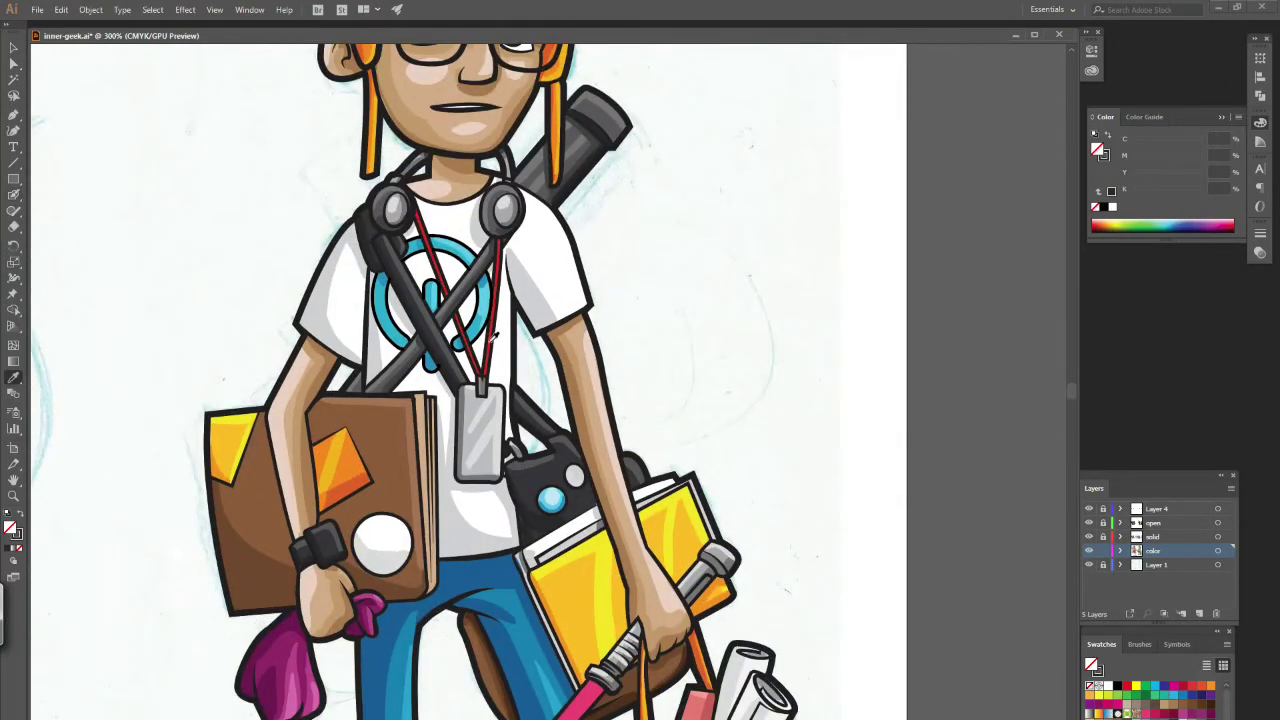
- Choose the lighter red EA5353 and highlight the red lanyard straps with the Blob Brush
double_click(10, 528)
left_click(125, 60)
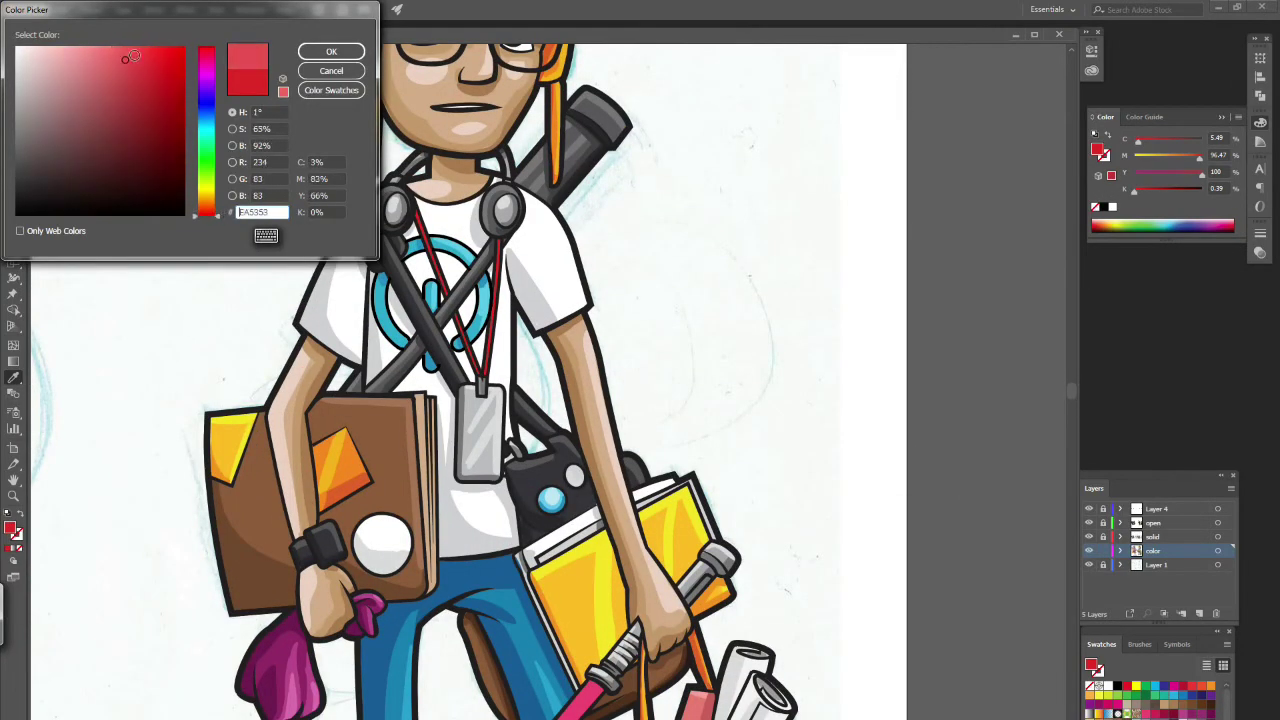
left_click(330, 71)
left_click(16, 194)
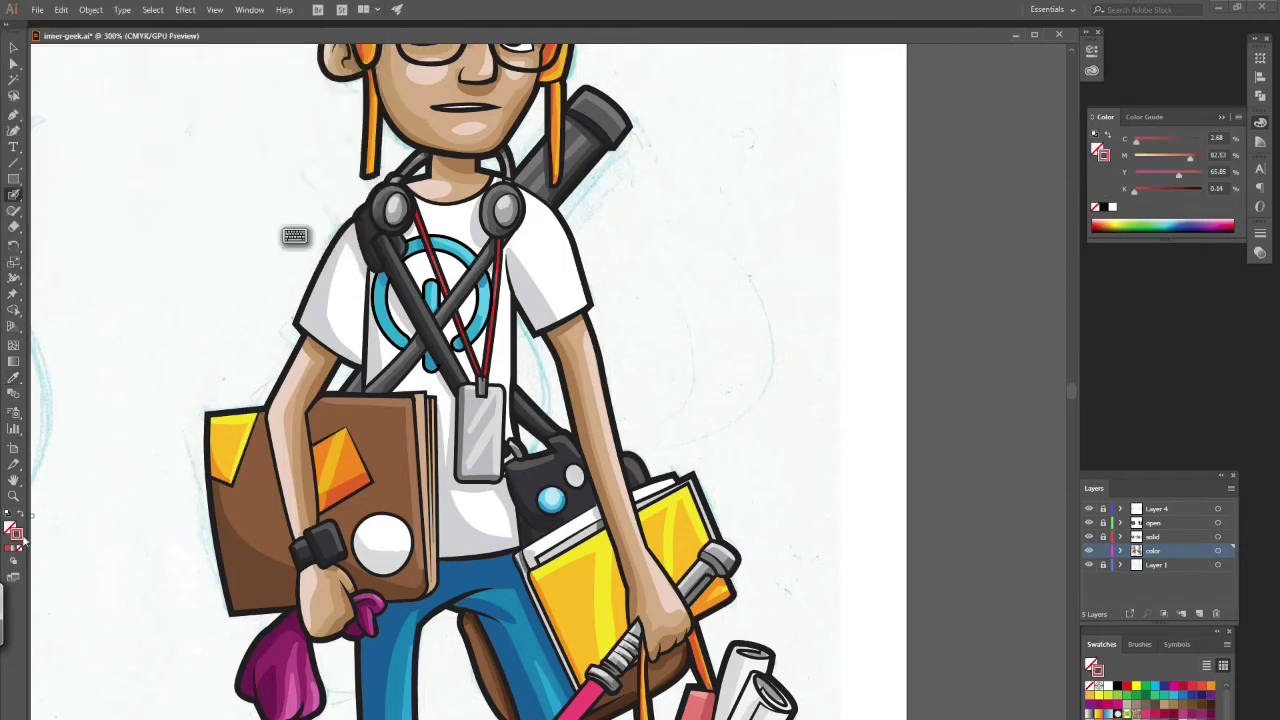
- Sample the lightsaber's pink, lighten it and add light pink highlights along the blade
scroll(470, 380, "down", 10)
key("i")
left_click(450, 330)
double_click(10, 528)
left_click(330, 49)
left_click(14, 47)
left_click(310, 492)
double_click(10, 528)
left_click(335, 49)
left_click(85, 218)
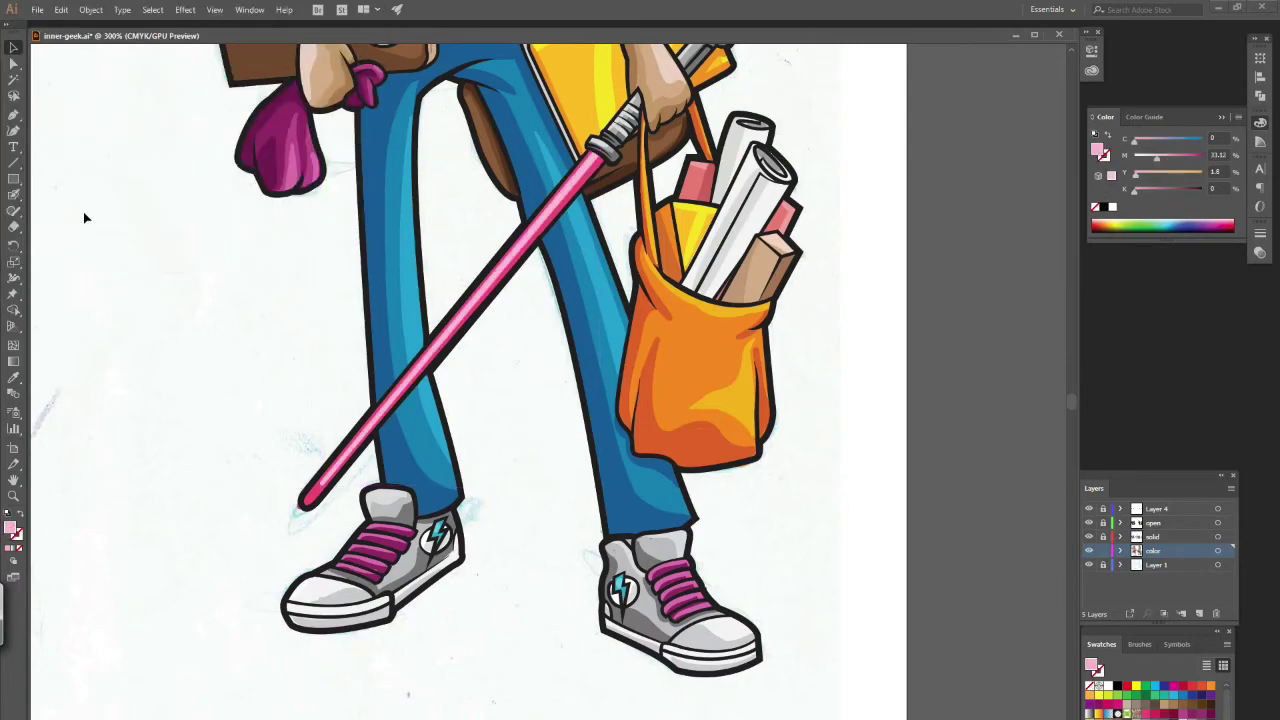
- Highlight the page edges of the brown book in light tan, C 5.11, M 16.21, Y 27.1, with the Blob Brush
double_click(13, 496)
left_click(514, 397)
left_click(556, 360)
left_click(511, 450)
left_click(511, 450)
left_click(511, 450)
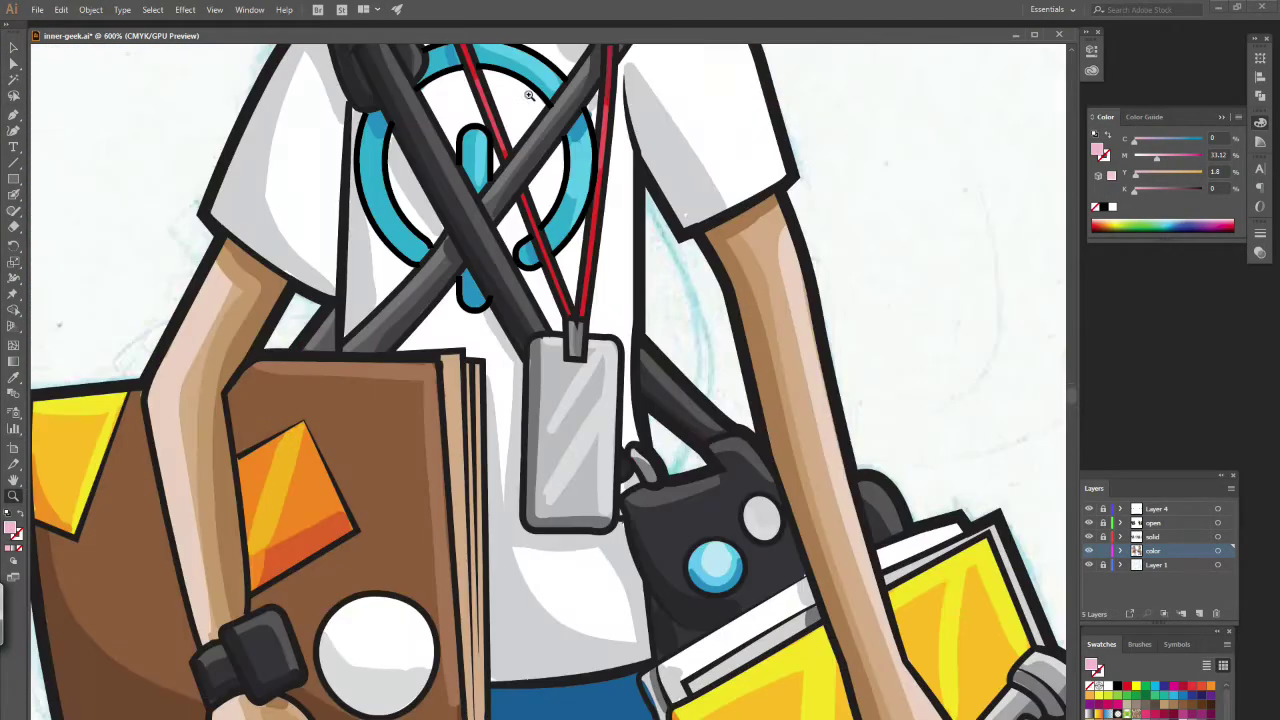
left_click_drag(1072, 391, 1072, 393)
double_click(15, 534)
left_click(337, 50)
key("b")
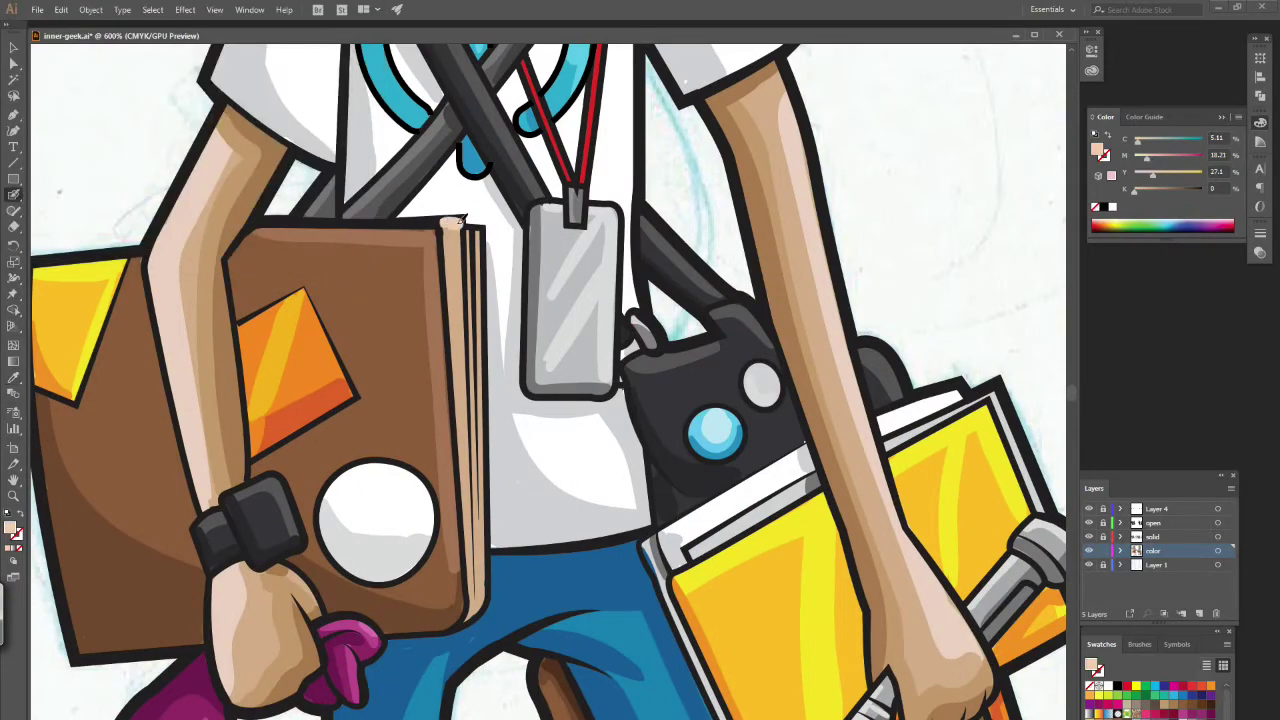
mouse_move(444, 222)
left_mouse_down()
mouse_move(487, 296)
mouse_move(476, 592)
left_mouse_up()
- Put the male geek's grey silhouette on a new layer below the color layer and move it over the character
double_click(13, 496)
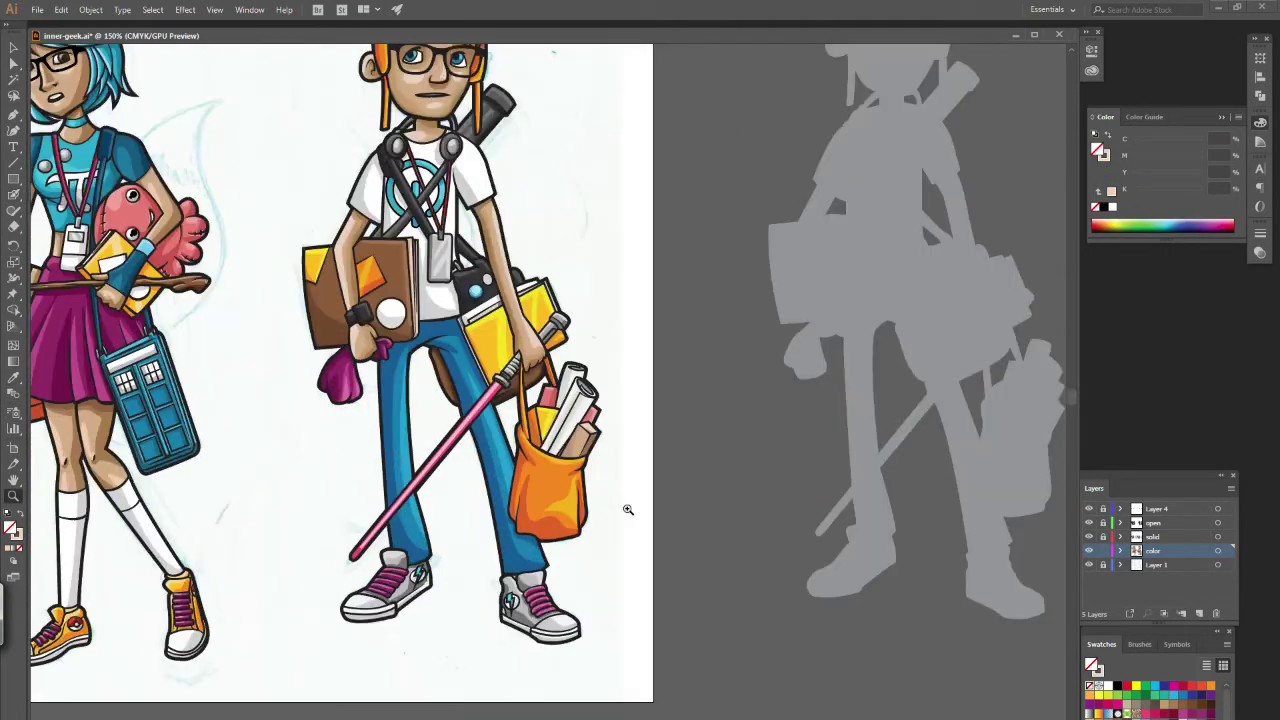
left_click(625, 509)
left_click(14, 48)
left_click(974, 406)
left_click(1231, 488)
left_click(1160, 134)
left_click_drag(1225, 566, 1225, 566)
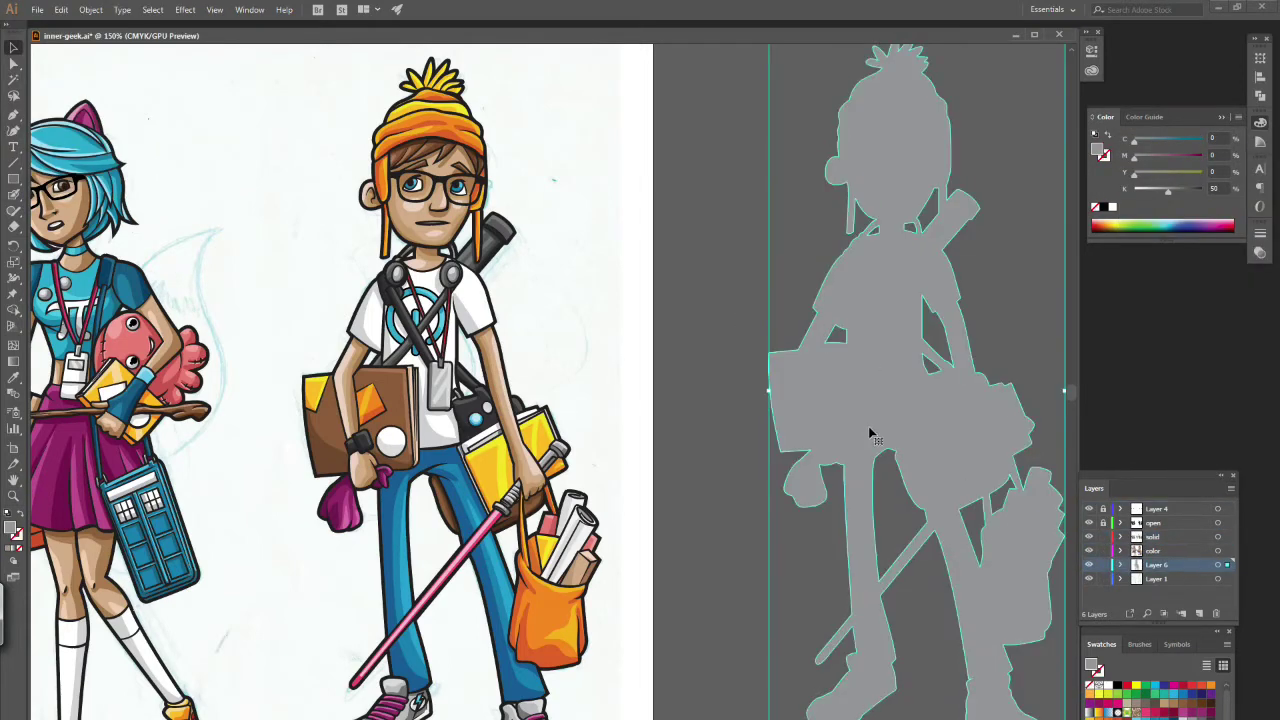
left_click_drag(871, 434, 407, 434)
- Swap the silhouette's grey fill to a 3 pt stroke so it forms an outline around the character
key("shift+x")
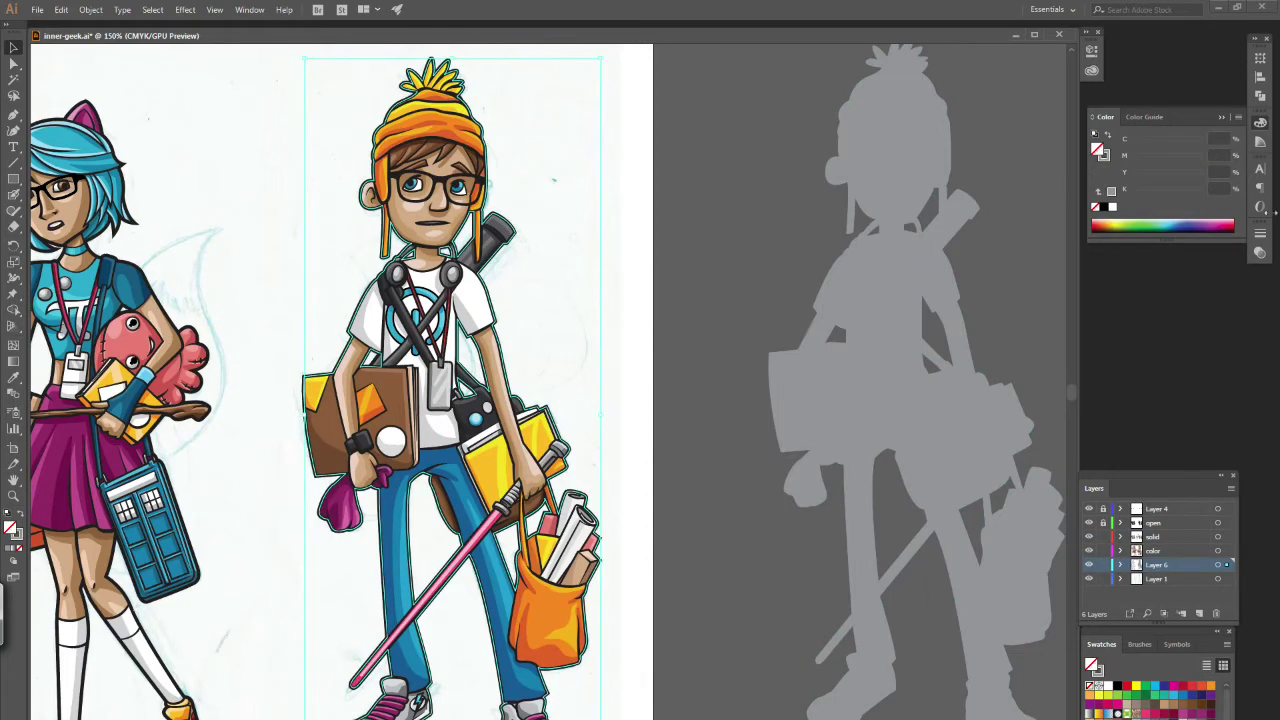
key("ctrl+F10")
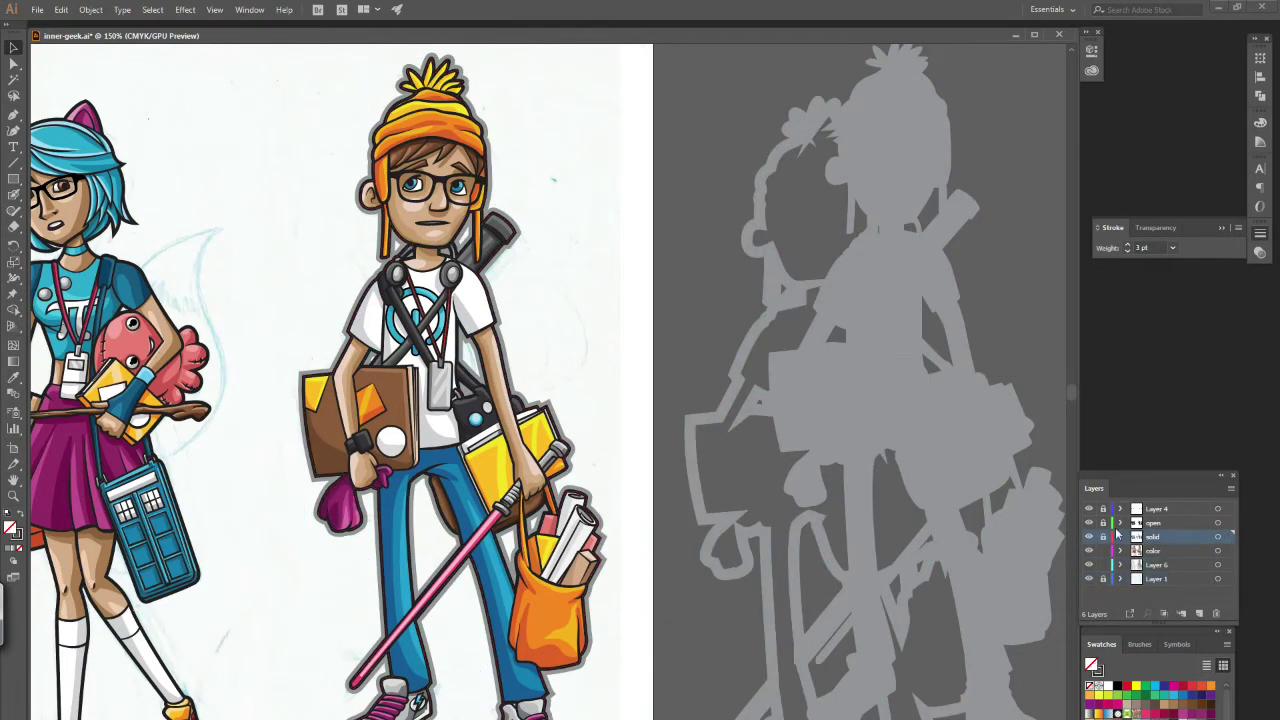
key("ctrl+shift+a")
scroll(870, 350, "down", 3)
scroll(1074, 396, "up", 5)
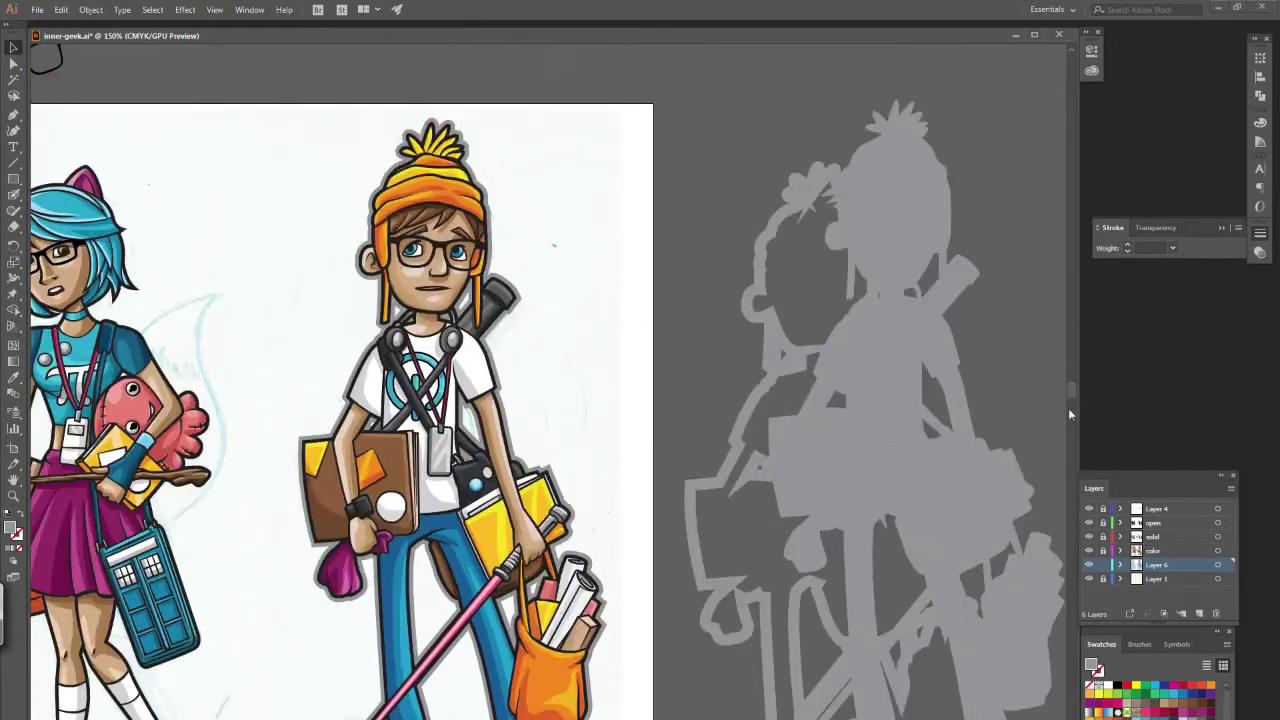
- Select the outline shape around the male geek, fill it with white ffffff and deselect it
left_click(493, 254)
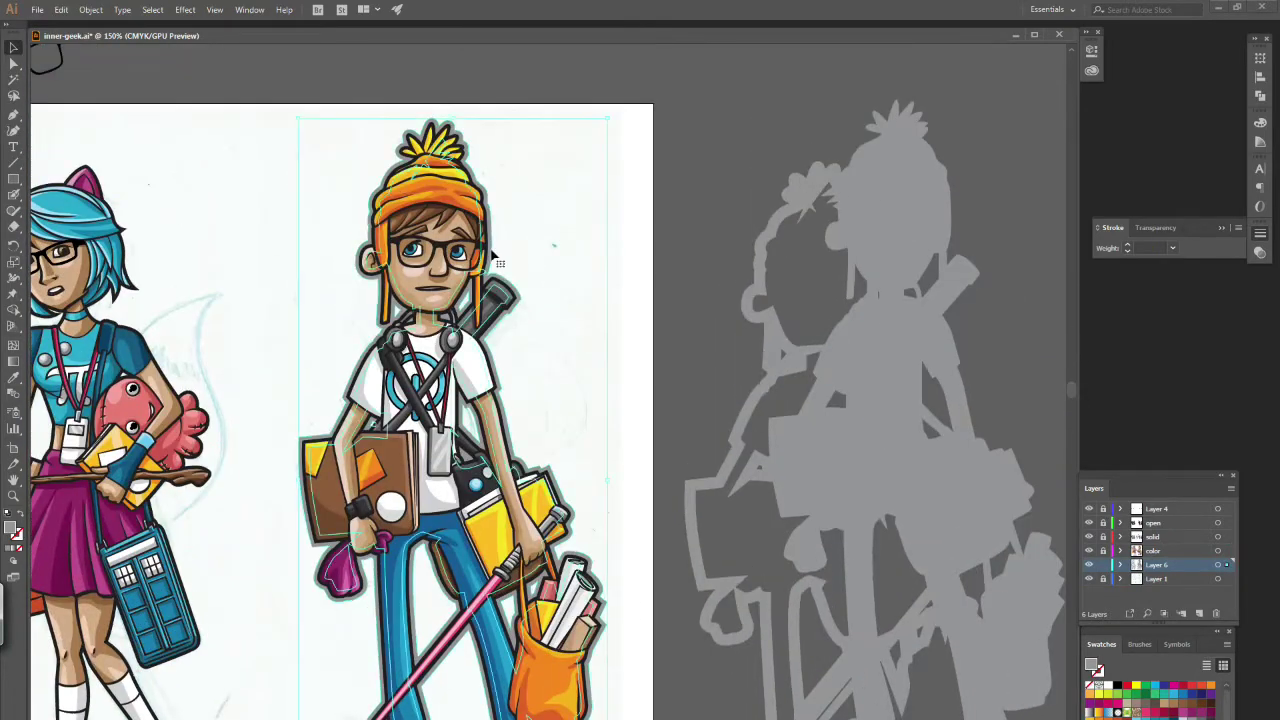
double_click(10, 527)
type("ffffff")
left_click(355, 55)
key("ctrl+shift+a")
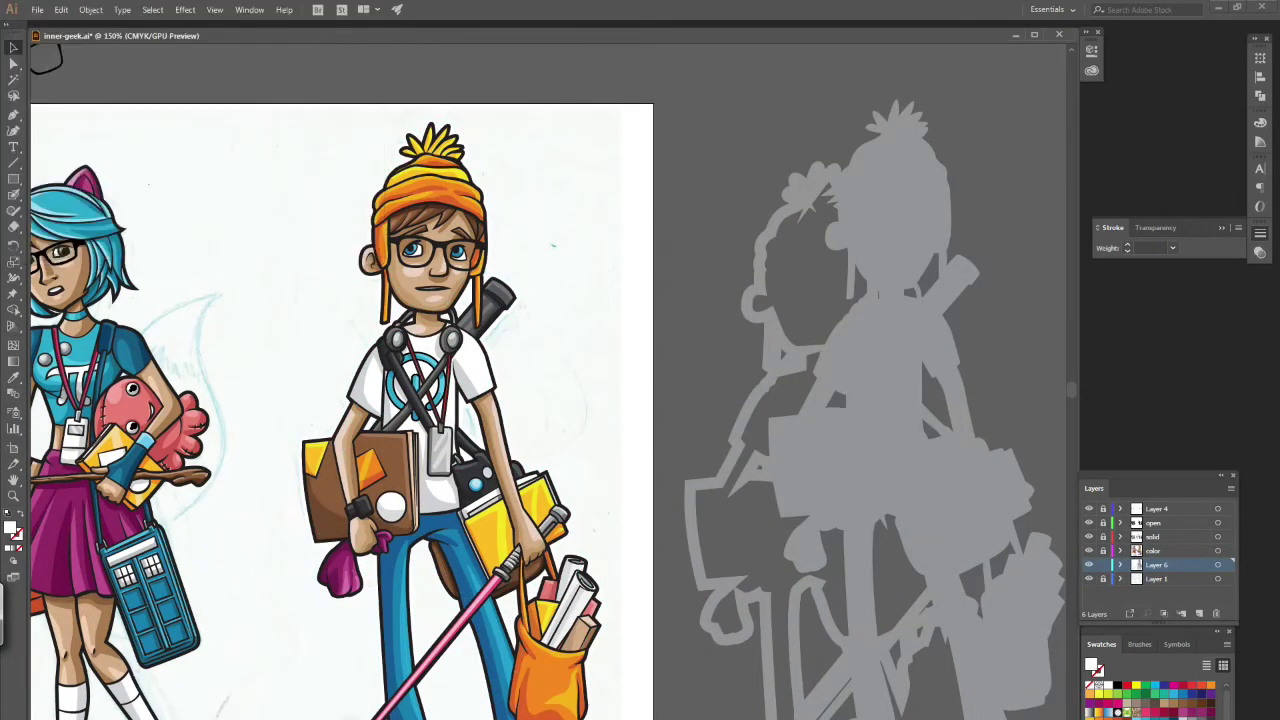
- Select the woman's grey silhouette on the solid layer and move it
key("ctrl+1")
left_click(45, 550)
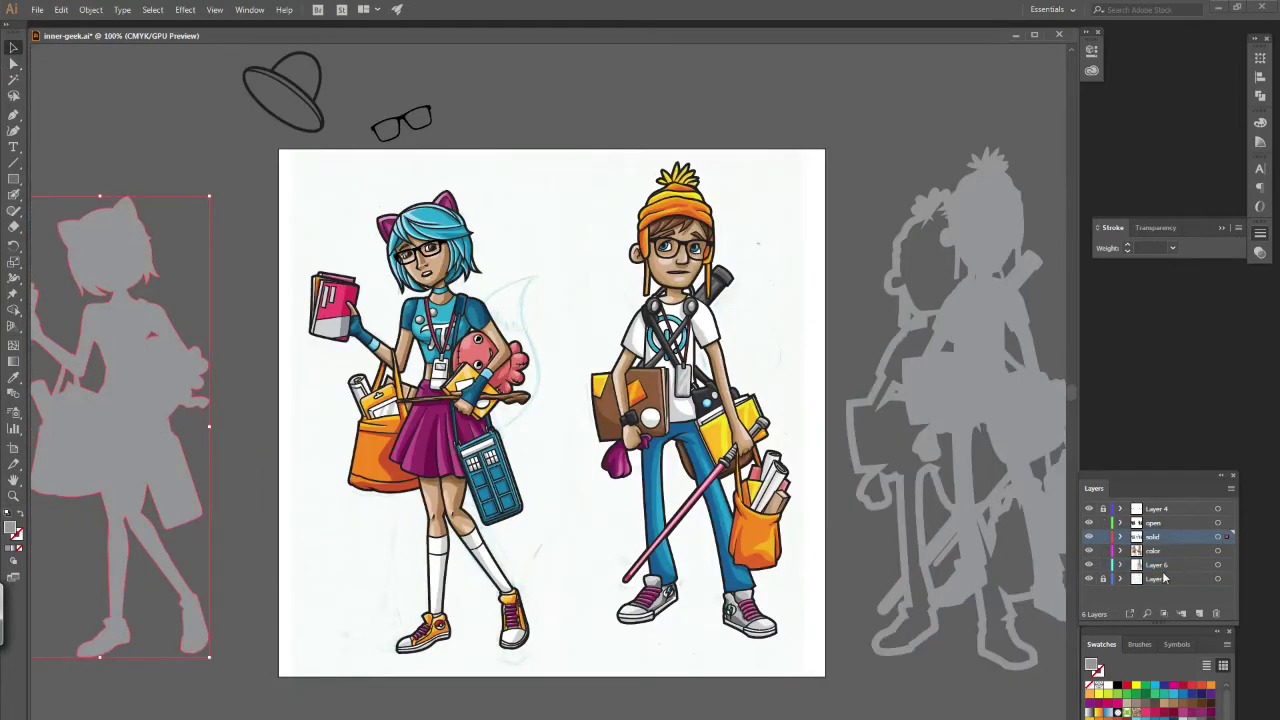
left_click_drag(164, 399, 67, 331)
left_click(13, 496)
left_click(690, 362)
left_click(570, 308)
left_click(570, 308)
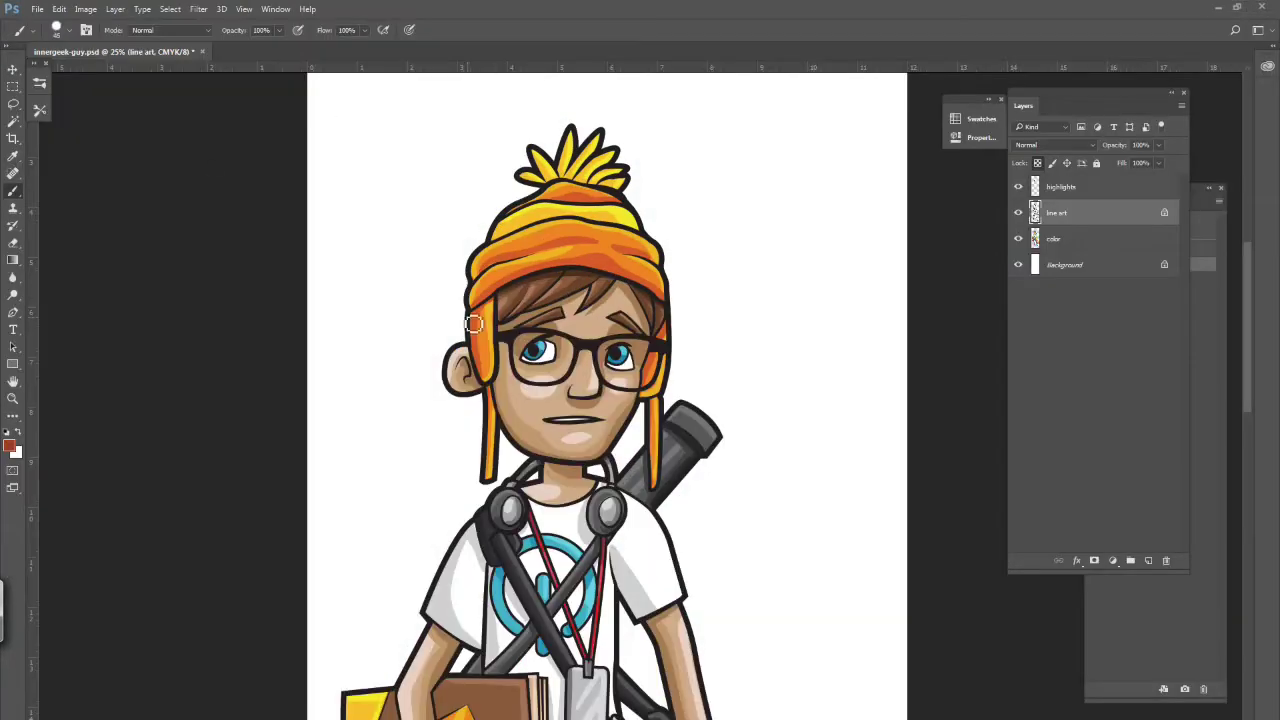
- In Photoshop, choose a dark red-brown and brush over the orange hat's outlines on the line art layer
mouse_move(474, 323)
left_mouse_down()
mouse_move(499, 424)
mouse_move(497, 298)
mouse_move(552, 270)
mouse_move(599, 271)
mouse_move(664, 299)
mouse_move(666, 285)
left_mouse_up()
left_click(10, 446)
left_click(769, 629)
left_click(917, 534)
mouse_move(666, 285)
left_mouse_down()
mouse_move(663, 257)
mouse_move(568, 221)
left_mouse_up()
mouse_move(488, 244)
left_mouse_down()
mouse_move(471, 293)
mouse_move(570, 220)
left_mouse_up()
mouse_move(642, 230)
left_mouse_down()
mouse_move(614, 193)
mouse_move(556, 182)
left_mouse_up()
mouse_move(552, 184)
left_mouse_down()
mouse_move(490, 238)
mouse_move(618, 202)
left_mouse_up()
mouse_move(669, 352)
left_mouse_down()
mouse_move(656, 488)
mouse_move(668, 392)
left_mouse_up()
- Recolour the outlines of the orange bag and its straps in the same dark red-brown with a smaller brush
scroll(668, 400, "down", 5)
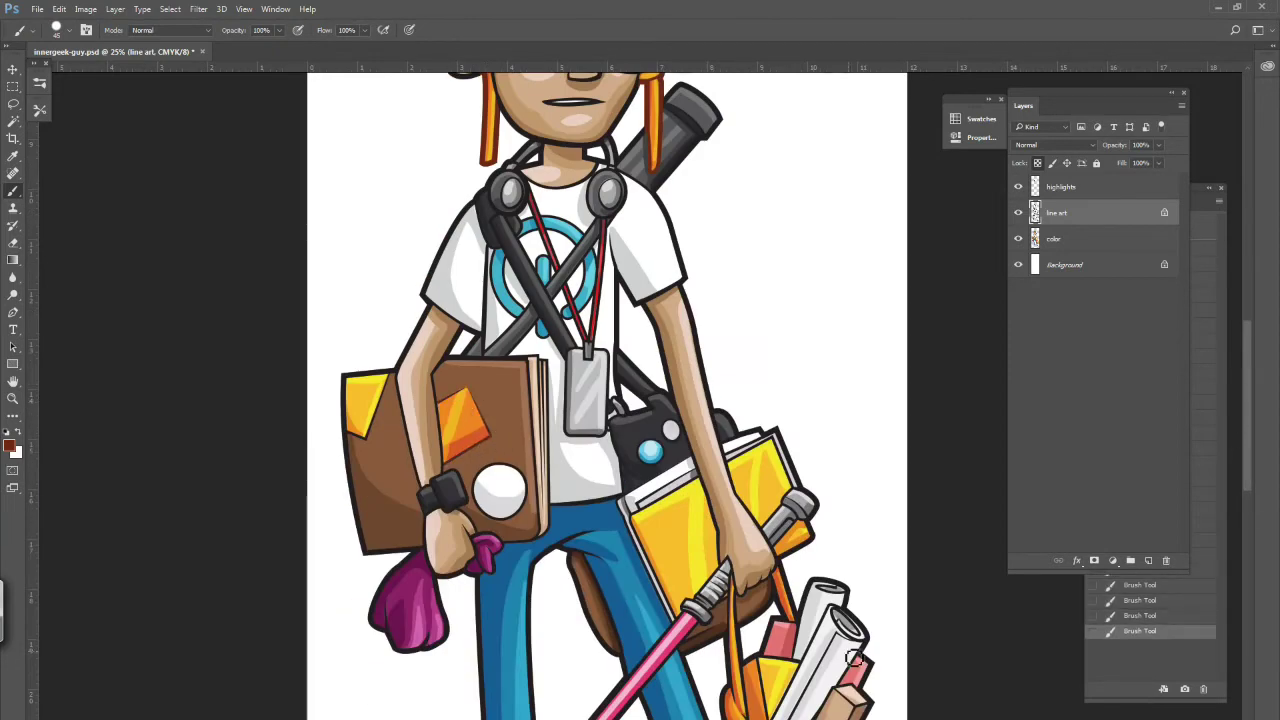
scroll(740, 389, "down", 3)
left_click_drag(739, 361, 748, 500)
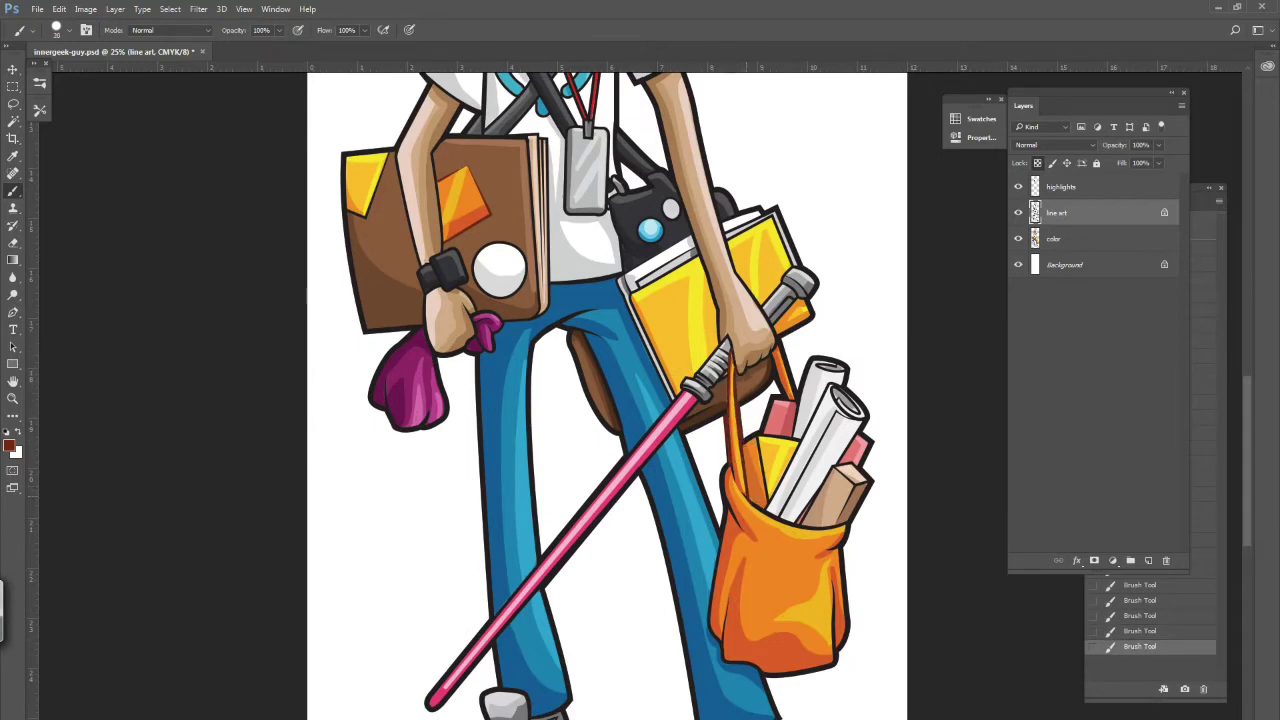
left_click_drag(740, 448, 790, 445)
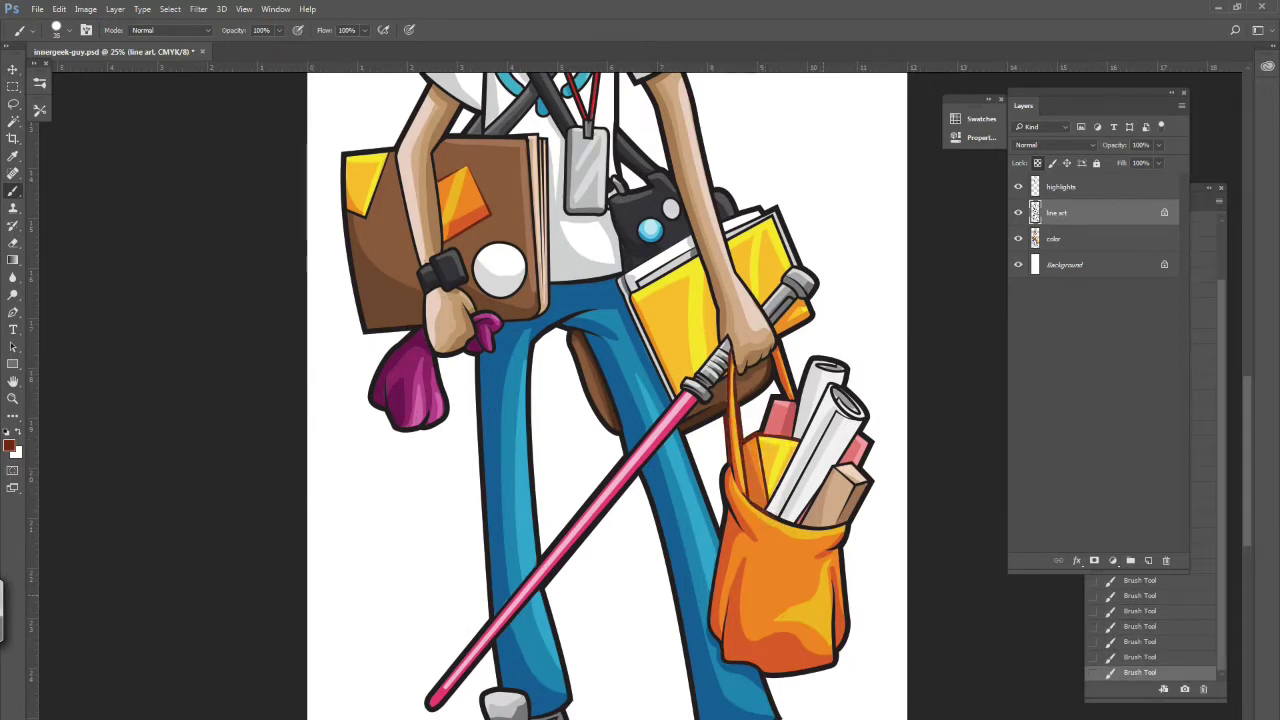
mouse_move(719, 644)
left_mouse_down()
mouse_move(766, 677)
mouse_move(848, 600)
left_mouse_up()
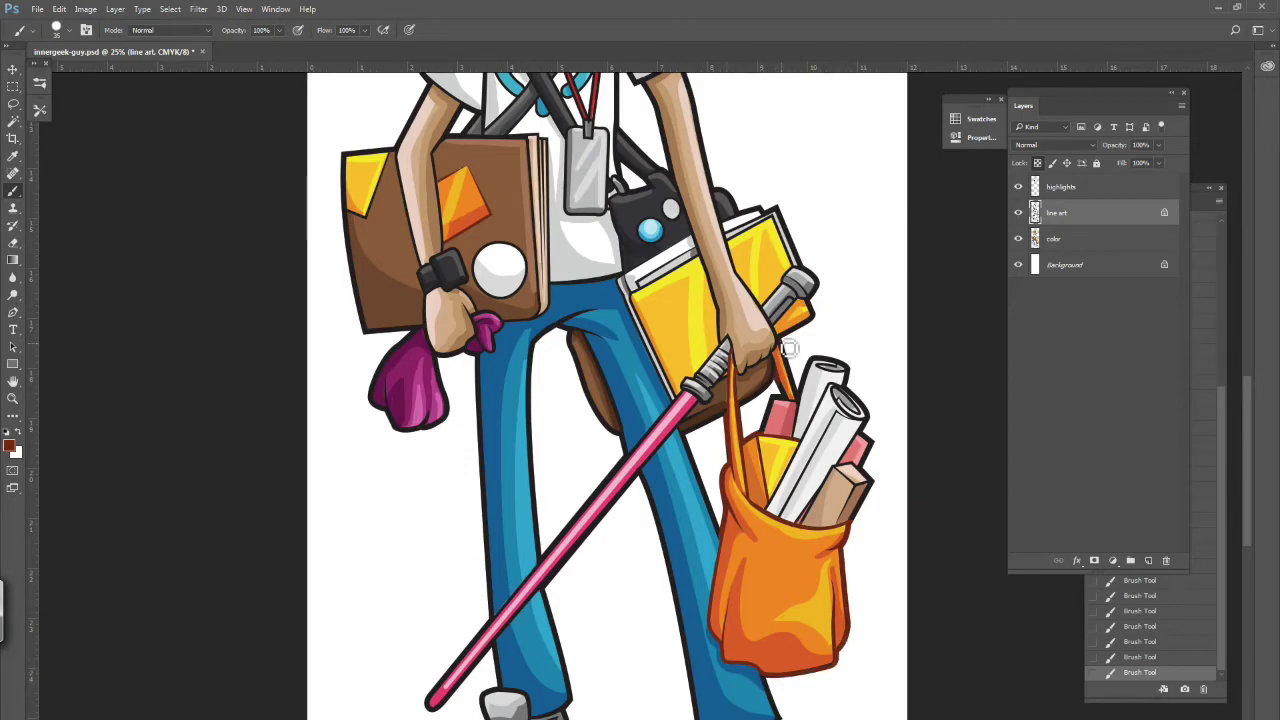
- Sample the hat's yellow, darken it to burnt orange and recolour the outlines of the pom-pom, yellow hat stripe and yellow patch
scroll(1254, 377, "up", 5)
scroll(1254, 377, "up", 3)
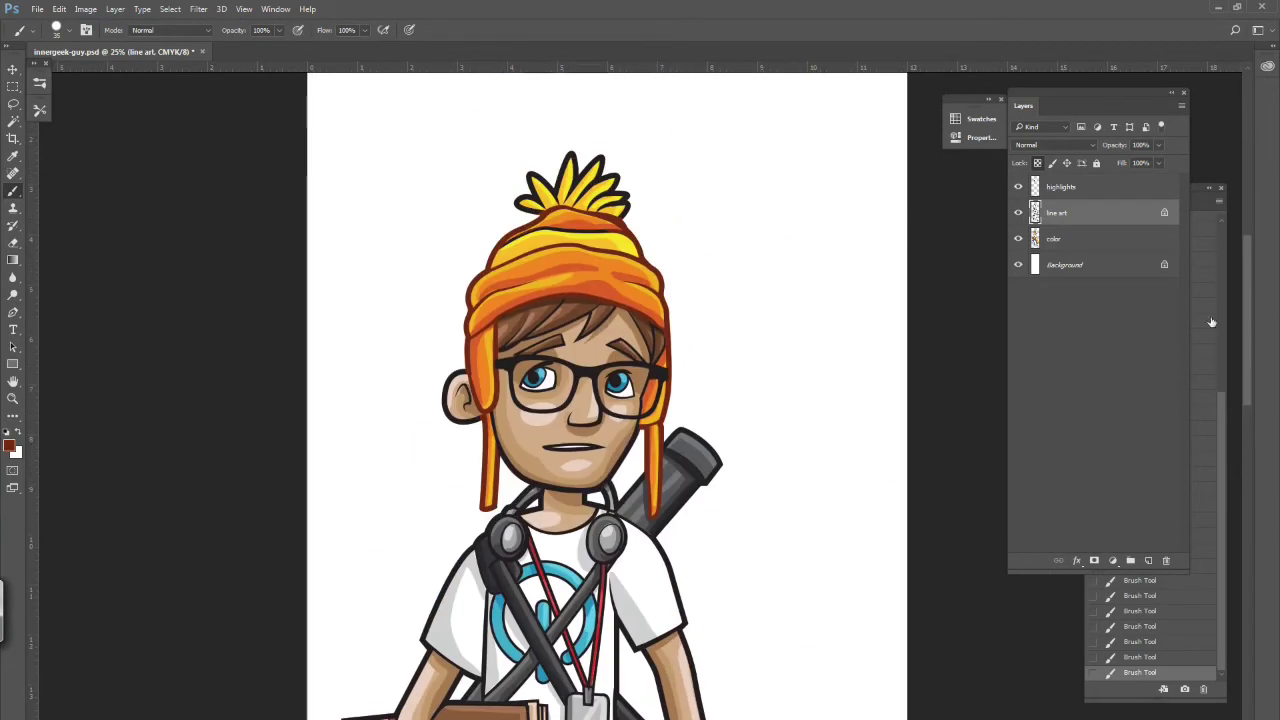
key("i")
left_click(633, 241)
left_click(9, 445)
key("Return")
key("b")
left_click(9, 445)
left_click(768, 565)
key("Return")
mouse_move(540, 216)
left_mouse_down()
mouse_move(528, 190)
mouse_move(592, 168)
mouse_move(614, 209)
left_mouse_up()
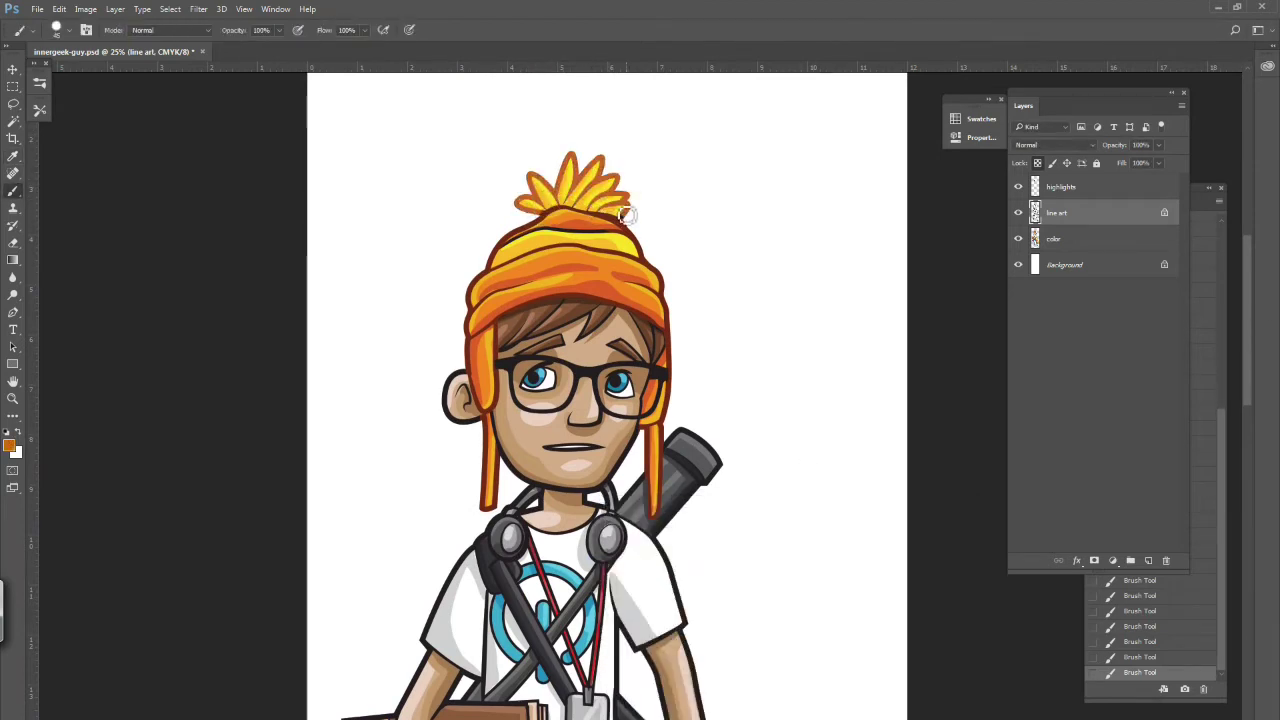
mouse_move(516, 252)
left_mouse_down()
mouse_move(643, 234)
mouse_move(646, 256)
left_mouse_up()
mouse_move(494, 274)
left_mouse_down()
mouse_move(568, 254)
mouse_move(647, 265)
left_mouse_up()
left_click_drag(1248, 372, 1248, 438)
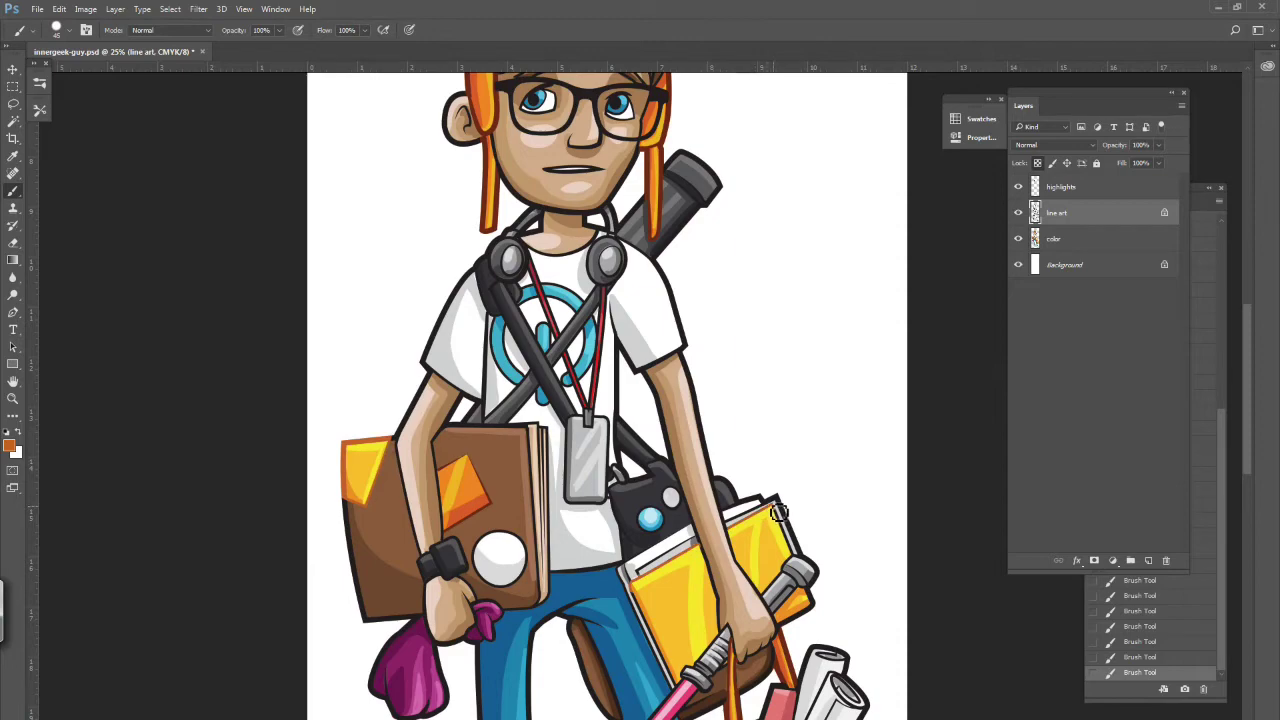
- Sample the skin shadow colour and recolour the outlines of the ear, face, neck and sleeve-side arm in brown
left_click_drag(1252, 432, 1252, 330)
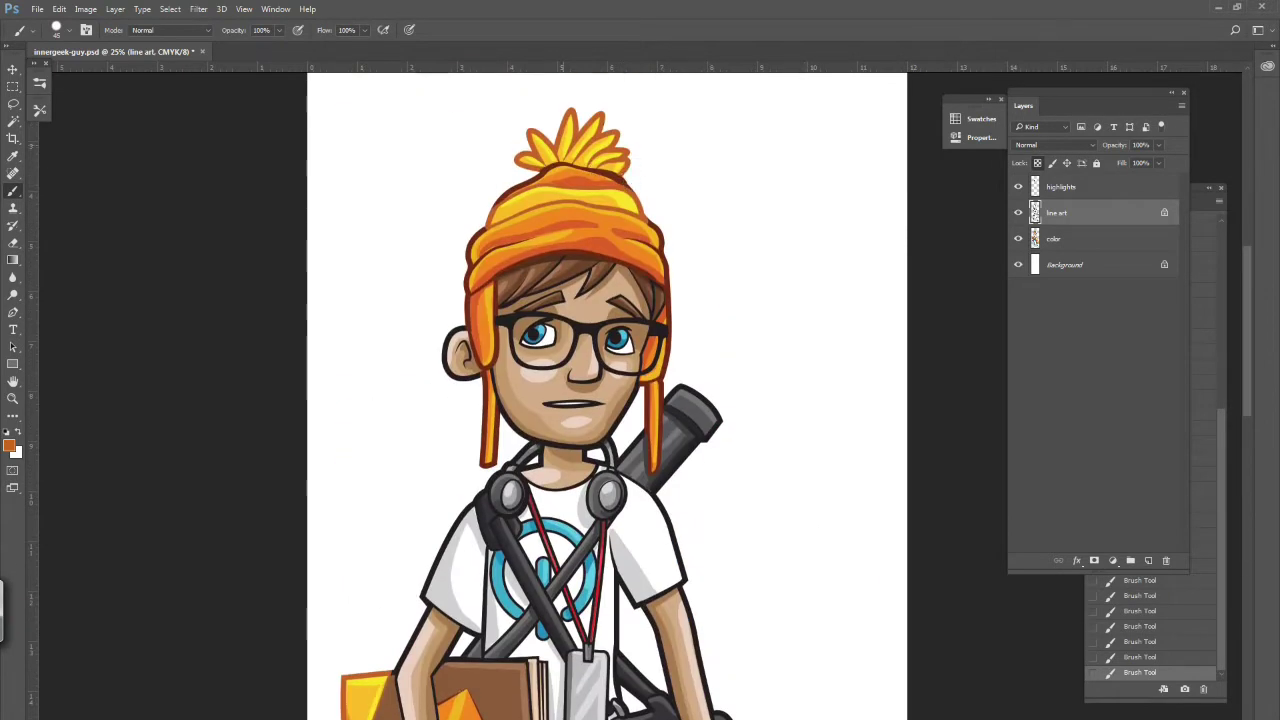
left_click(468, 355, "alt")
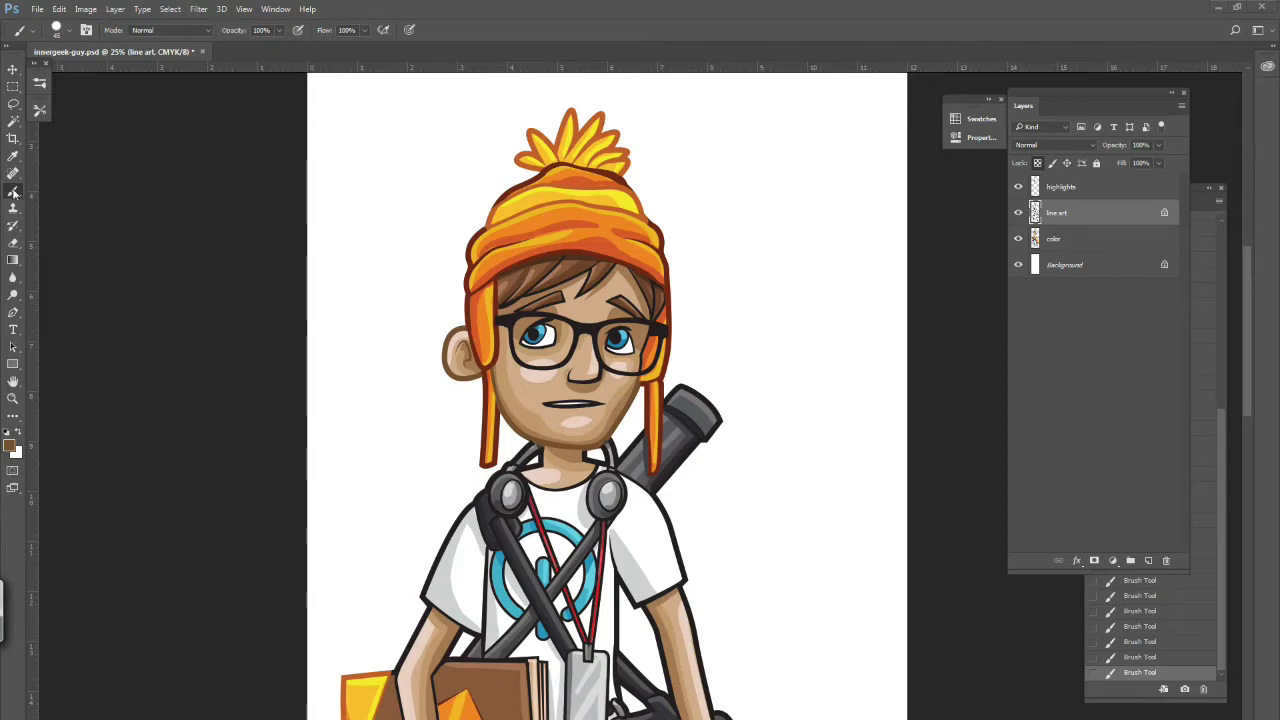
scroll(743, 608, "down", 3)
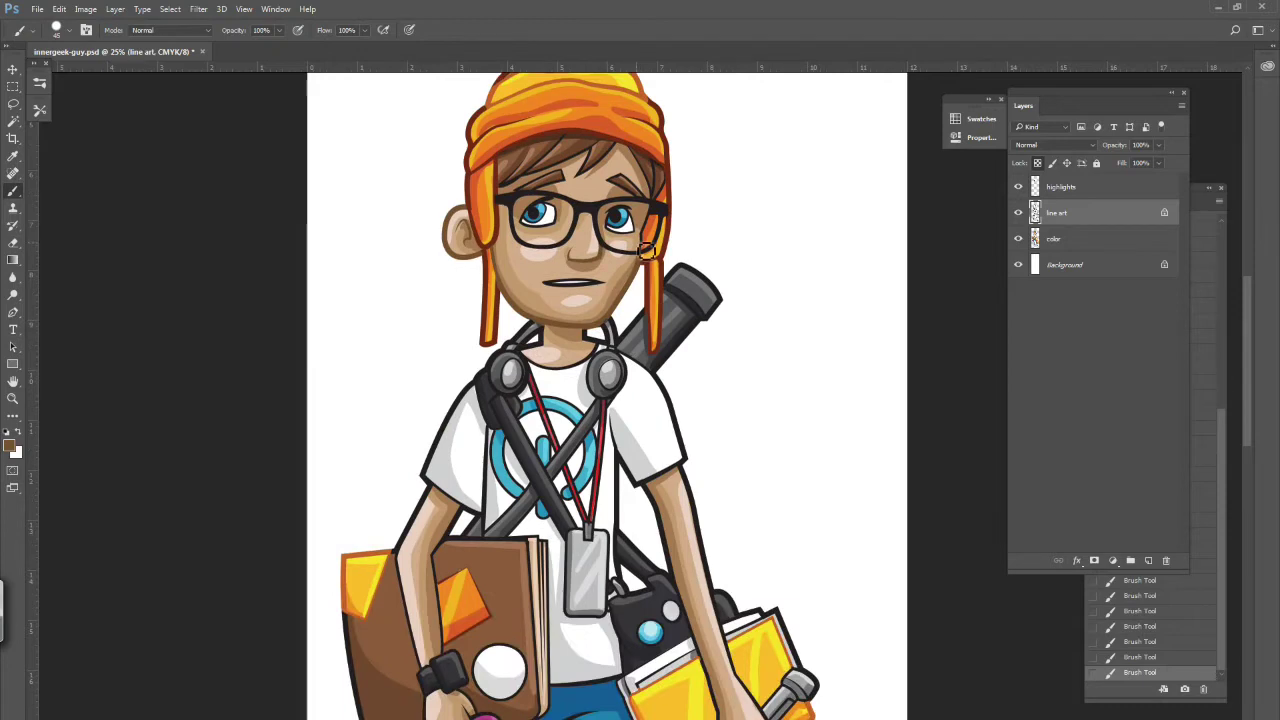
left_click_drag(551, 343, 530, 352)
mouse_move(418, 490)
left_mouse_down()
mouse_move(426, 670)
mouse_move(449, 508)
left_mouse_up()
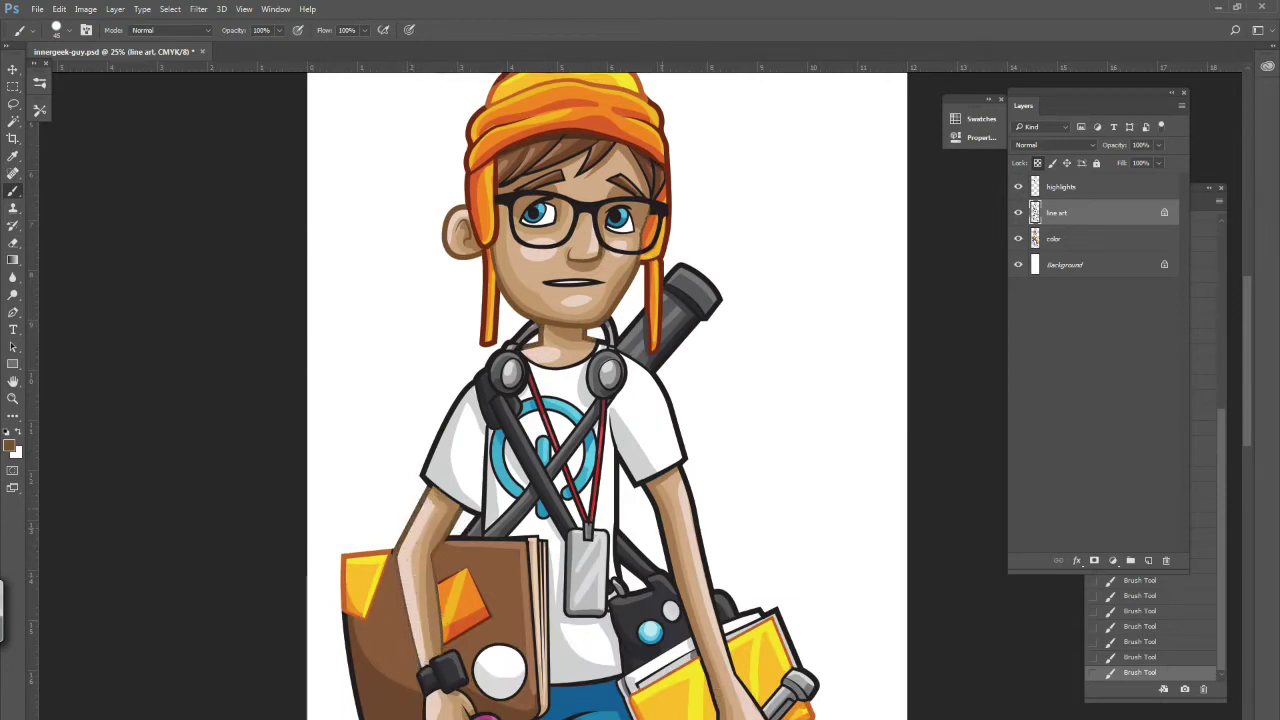
- Darken the brown slightly and recolour the outlines of both arms and hands with the Brush tool
left_click(10, 446)
key("Return")
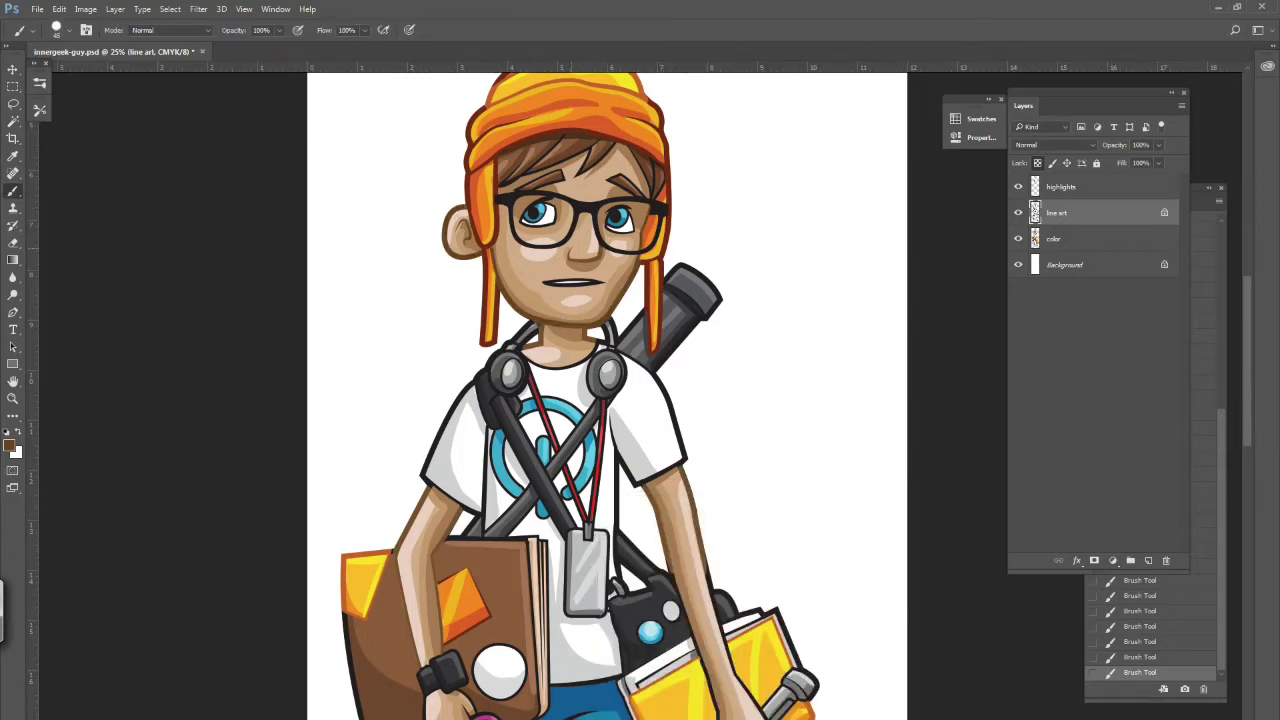
left_click_drag(689, 479, 731, 716)
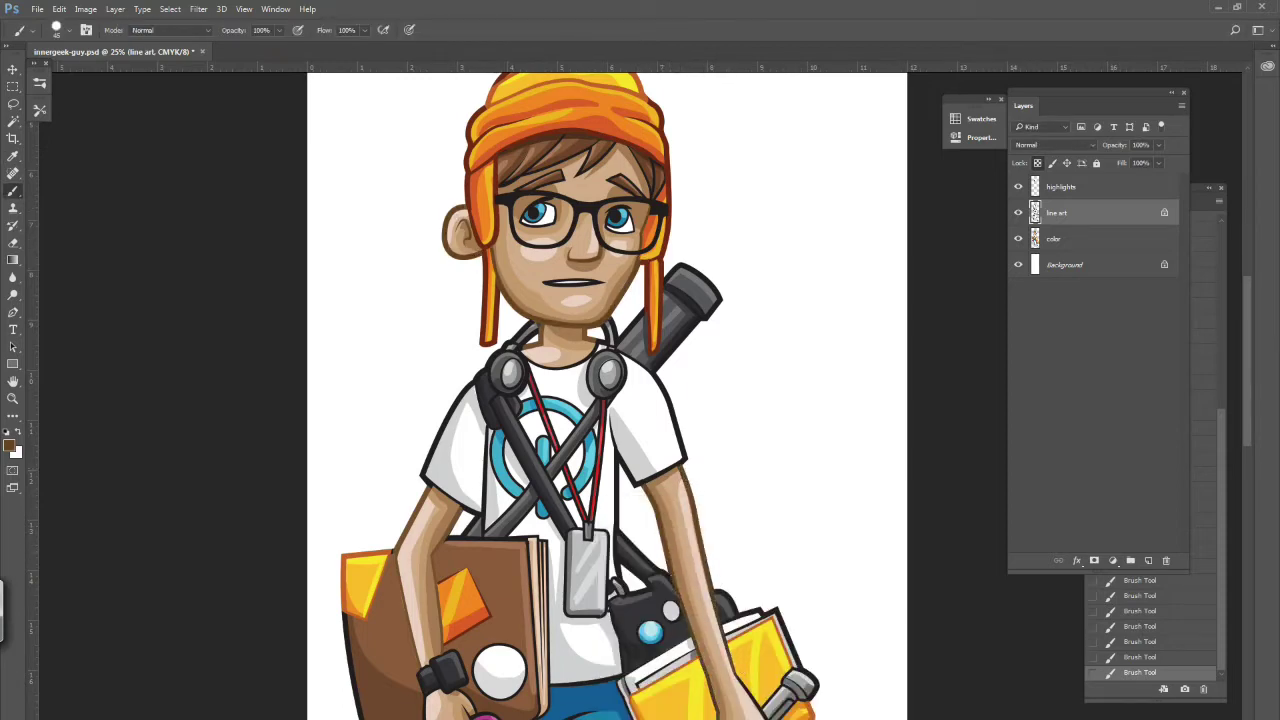
scroll(755, 700, "down", 4)
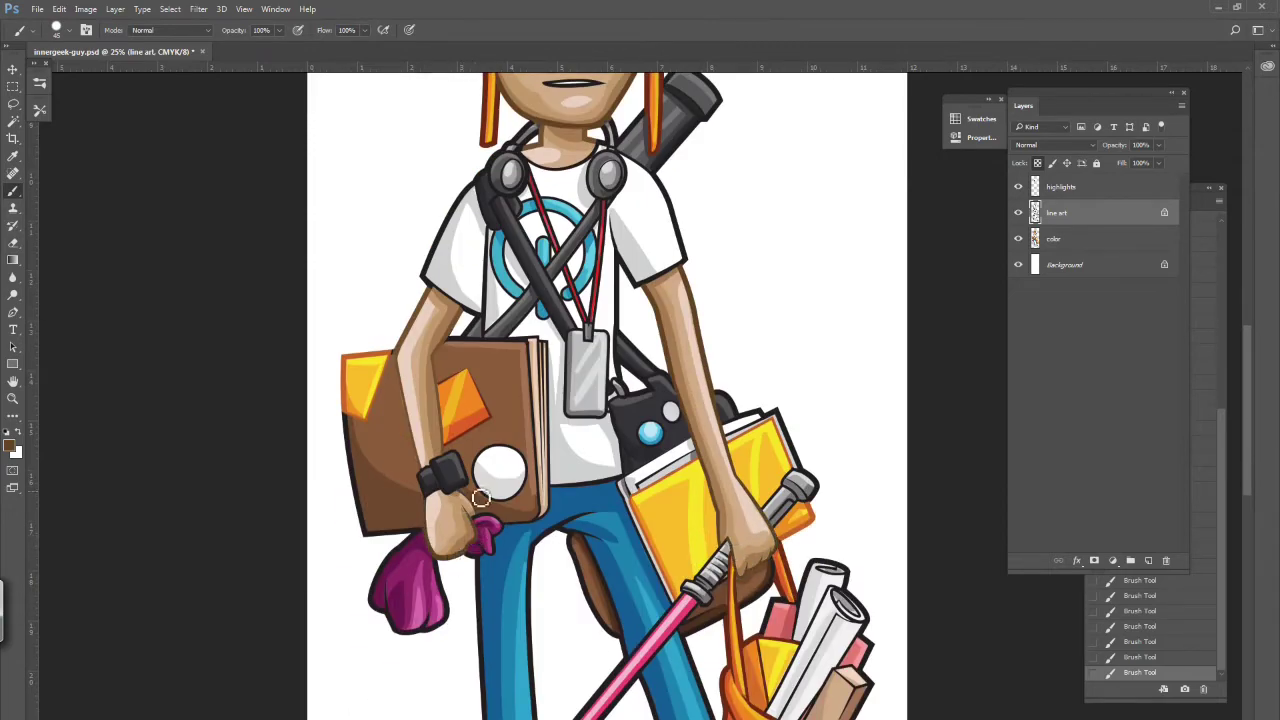
mouse_move(1245, 346)
left_mouse_down()
mouse_move(1240, 470)
mouse_move(1240, 309)
mouse_move(1245, 340)
left_mouse_up()
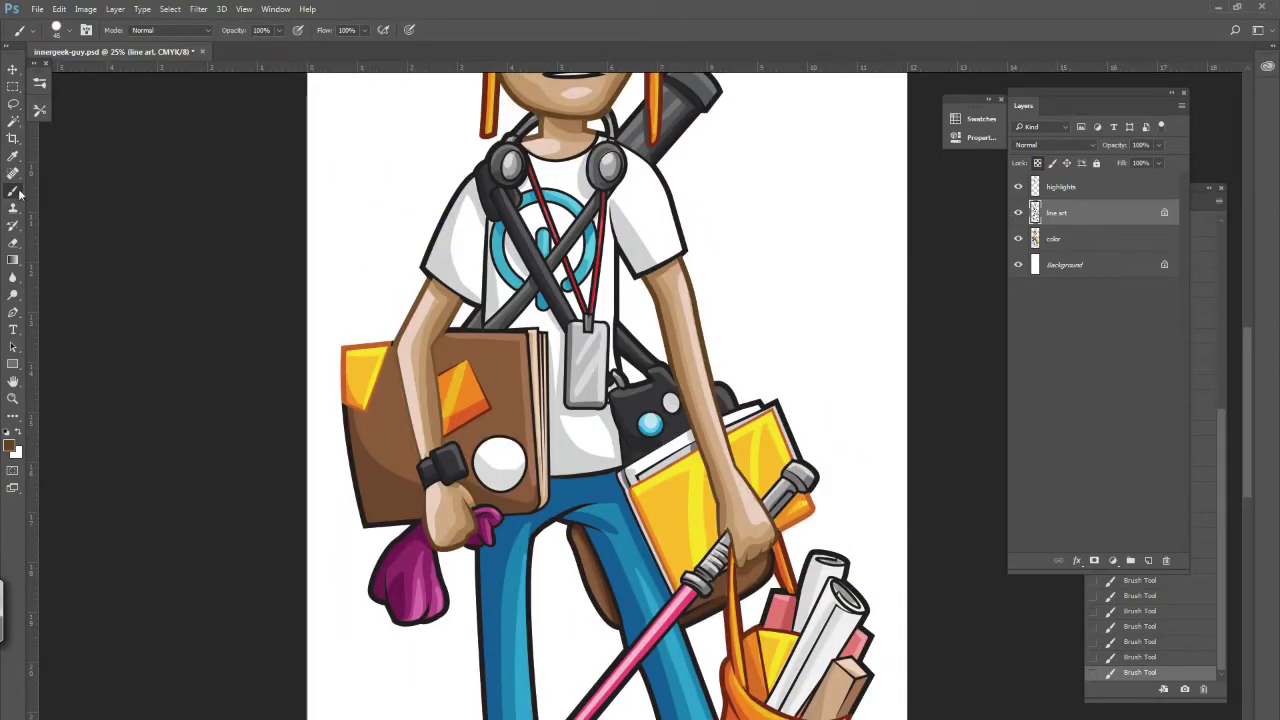
- Try a near-black foreground colour for the line art around the brown book
left_click_drag(1248, 461, 1248, 501)
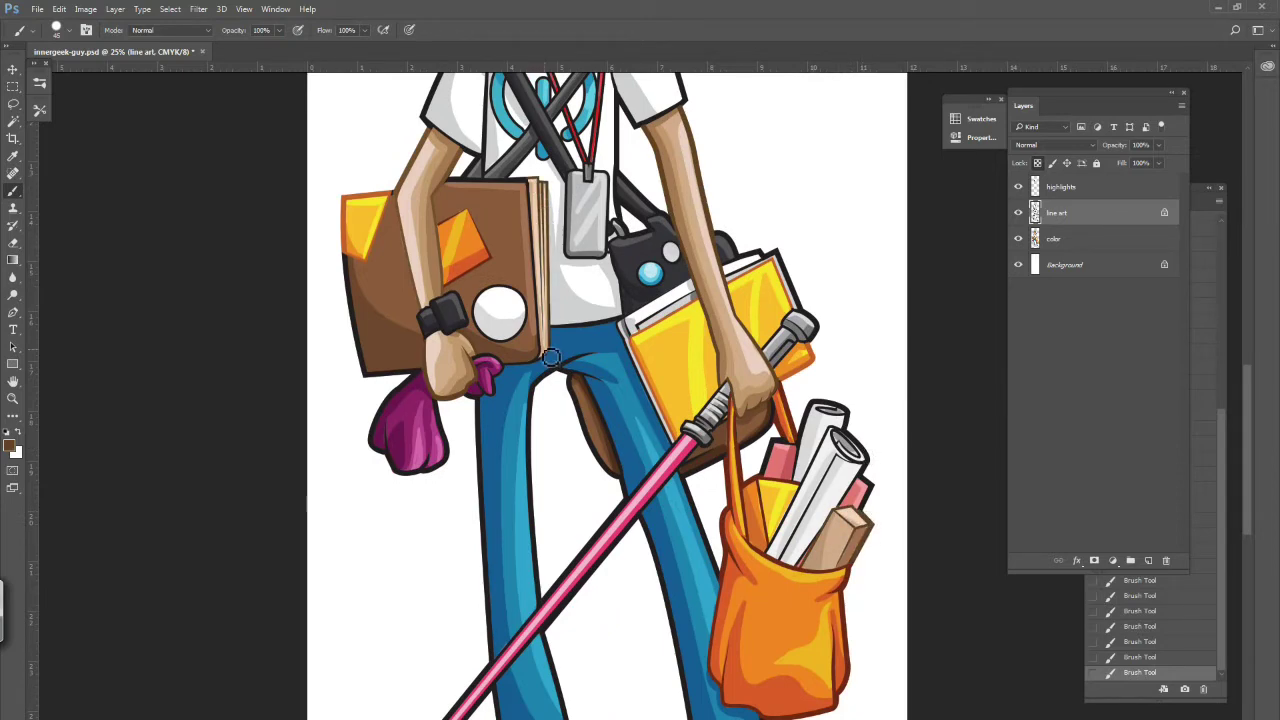
left_click(11, 446)
left_click(620, 710)
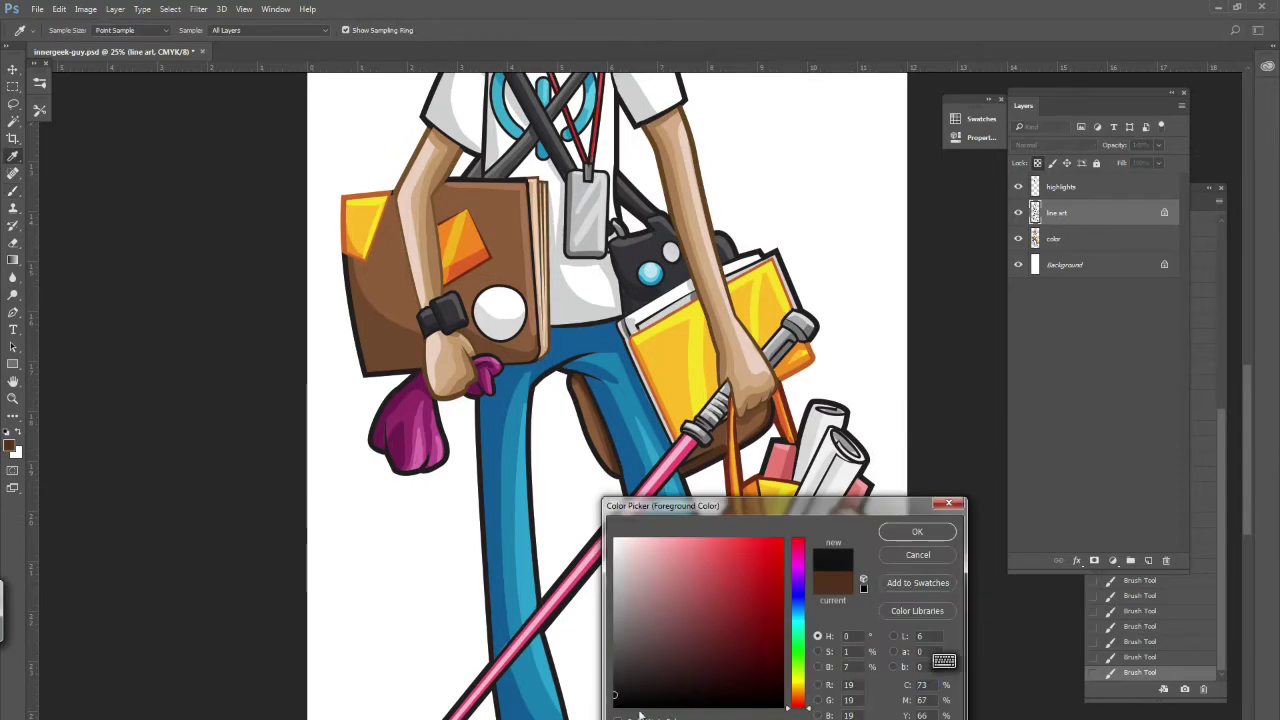
left_click(914, 531)
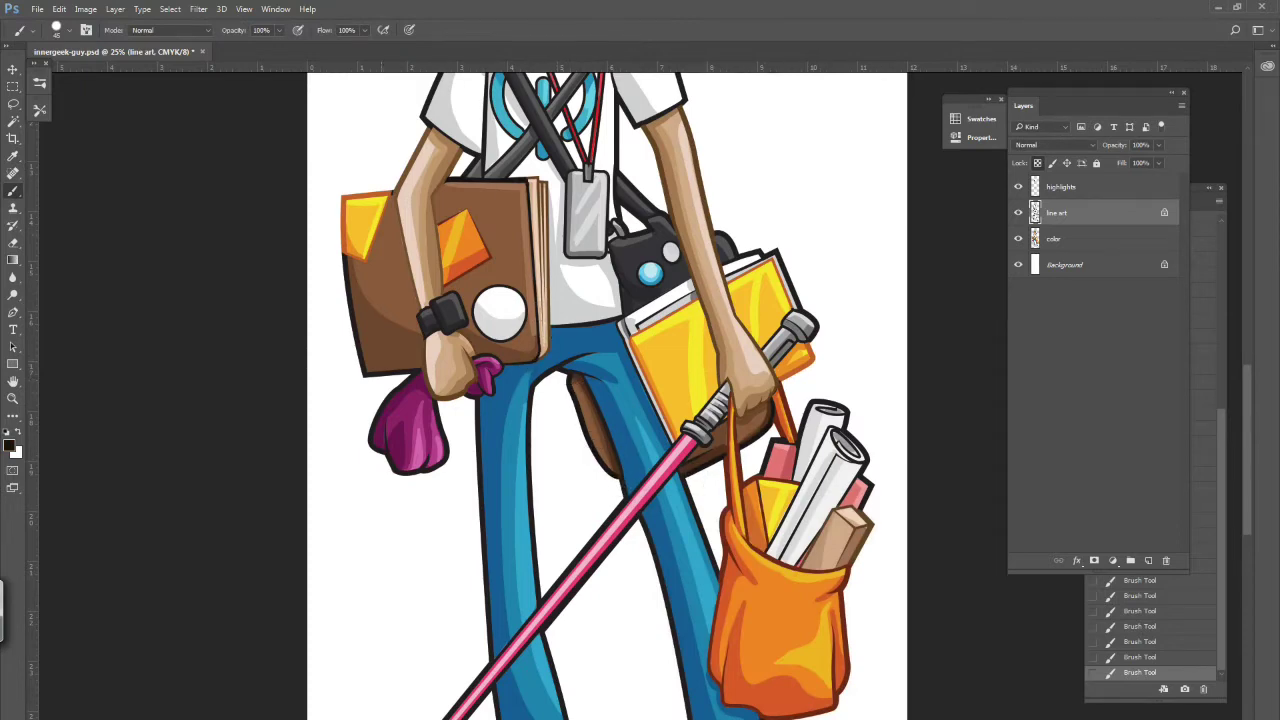
left_click(11, 446)
key("Escape")
- Sample the book's brown, darken it and recolour the outlines of the brown book and shoulder bag with the Brush tool
left_click(13, 155)
left_click(473, 355)
left_click(11, 446)
left_click(752, 667)
key("Return")
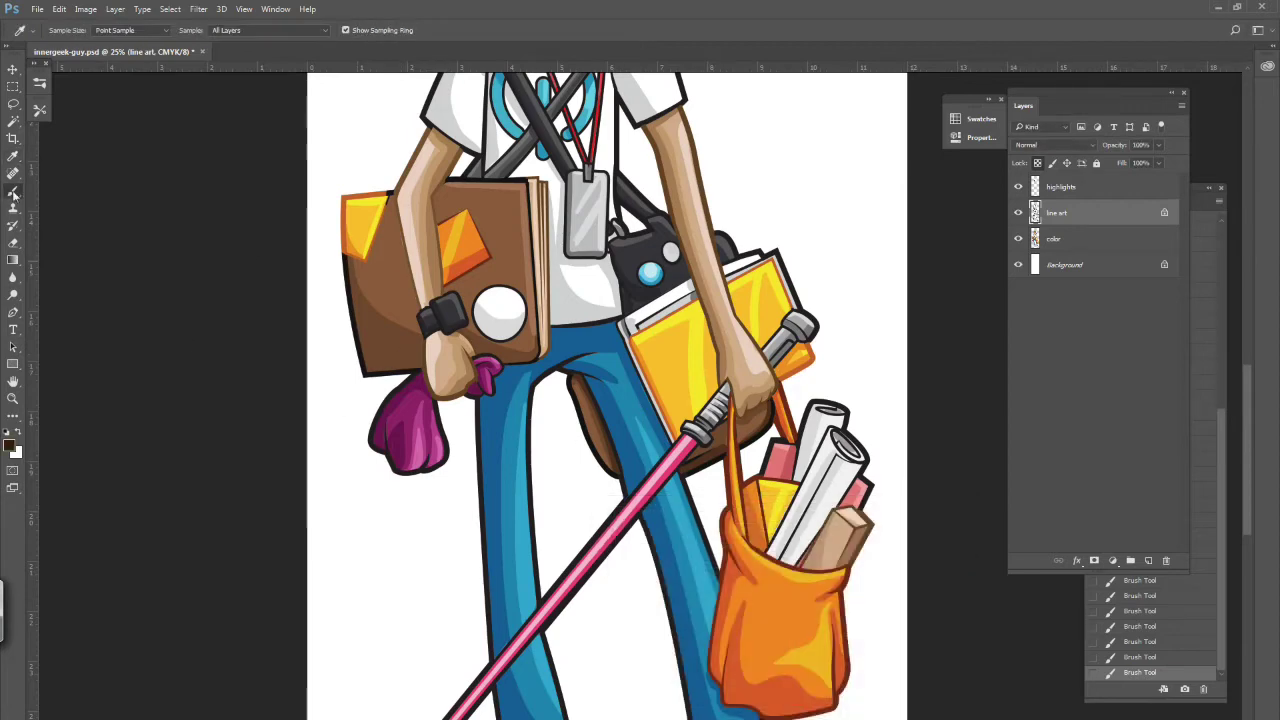
key("b")
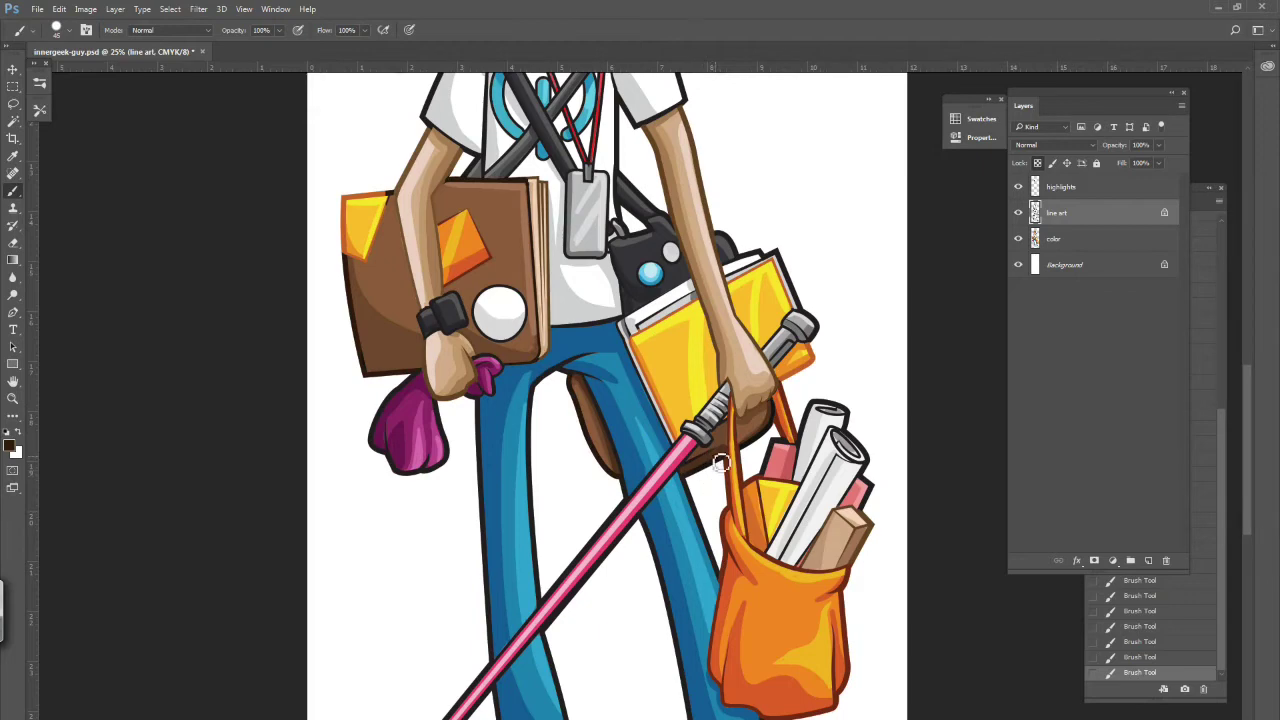
scroll(1231, 443, "up", 5)
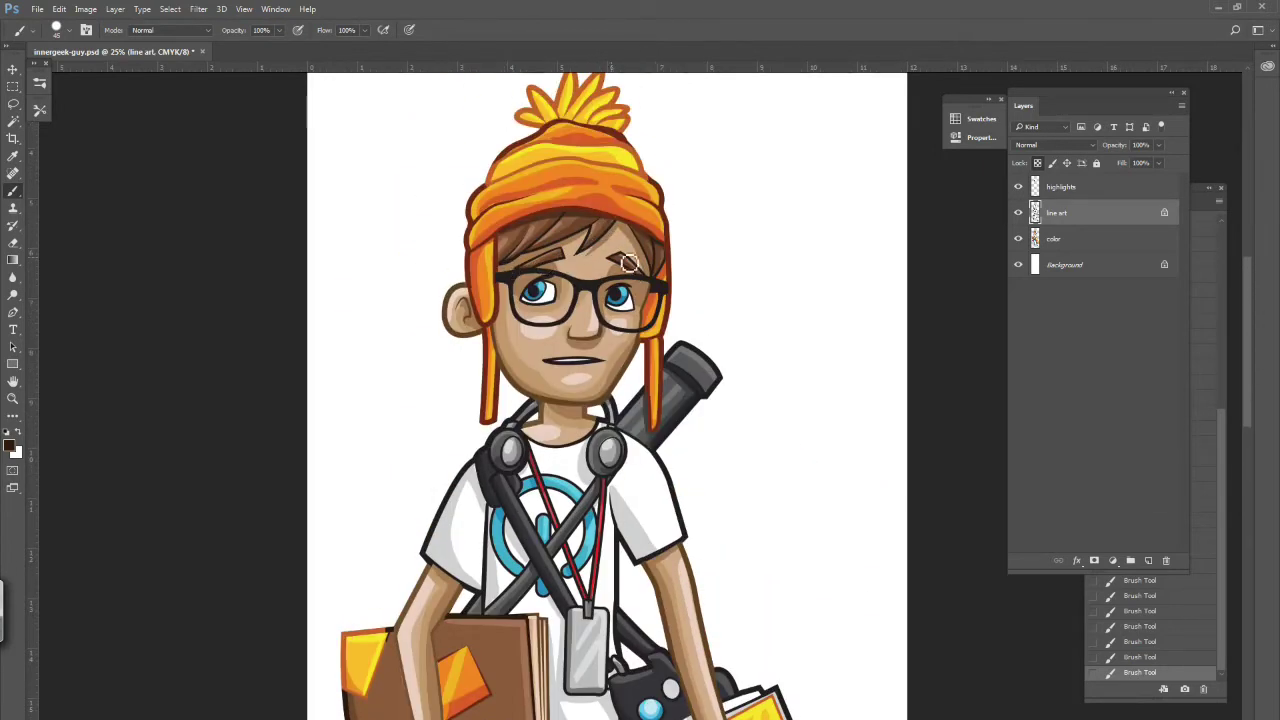
scroll(607, 400, "down", 6)
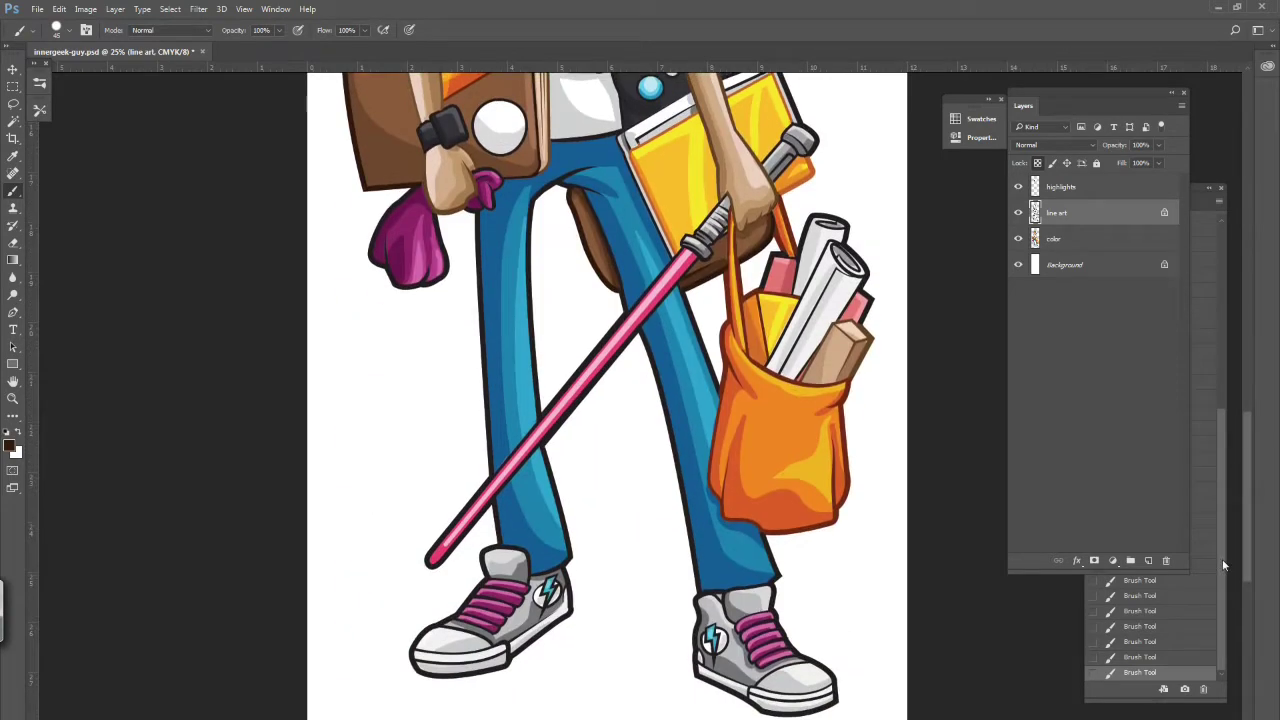
- Change the foreground colour to a medium brown and recolour the dark mouth line on the face
scroll(607, 400, "up", 5)
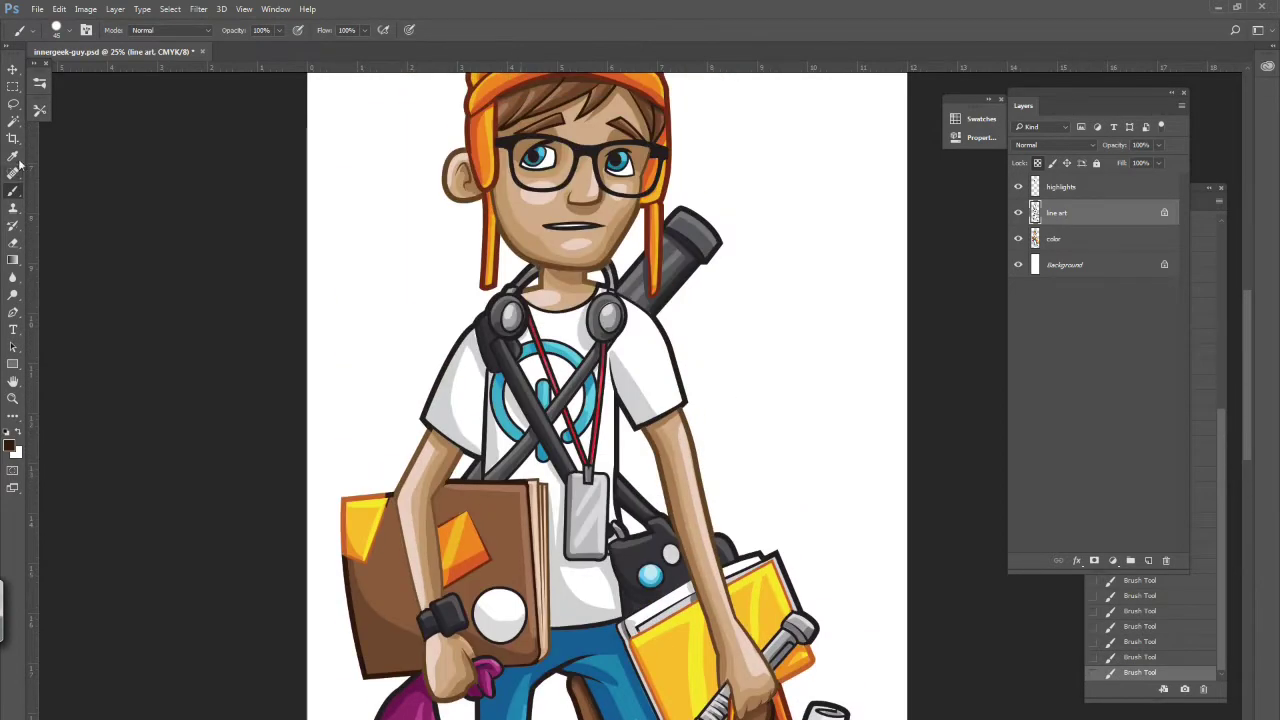
scroll(1246, 467, "down", 1)
scroll(1246, 467, "down", 4)
left_click(588, 294, "alt")
scroll(1246, 463, "up", 6)
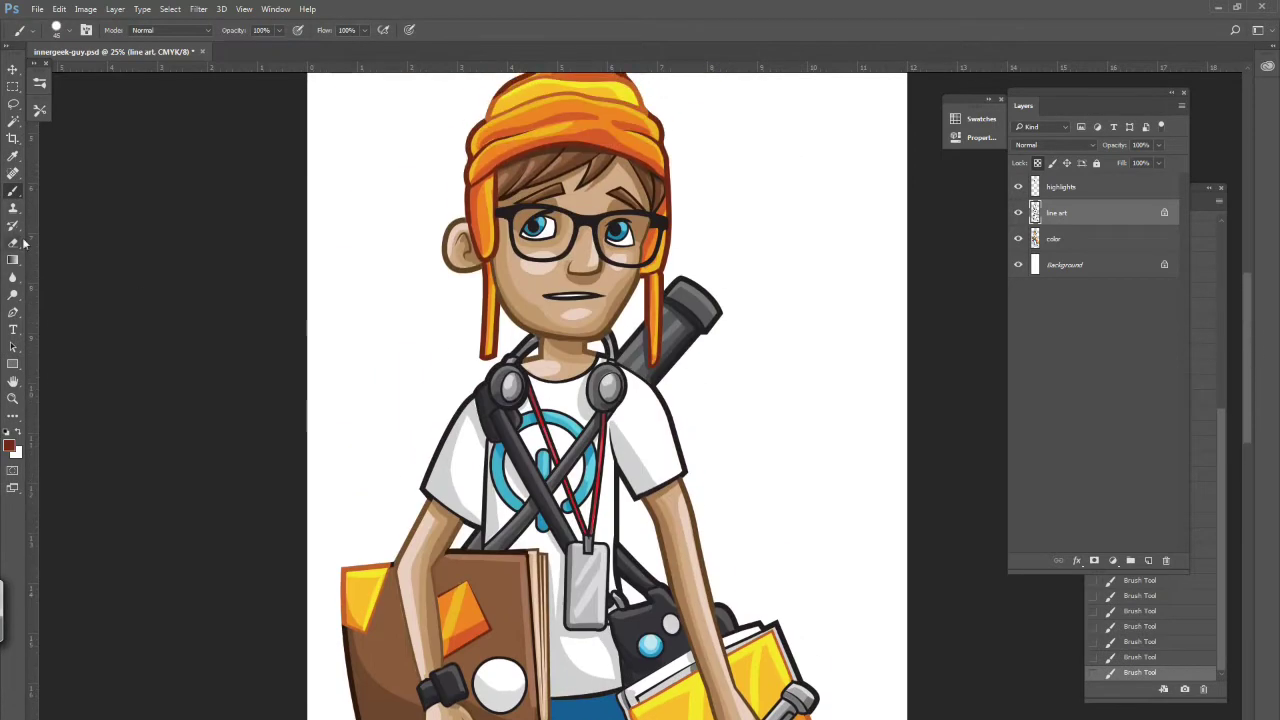
right_click(668, 700)
left_click(1053, 601)
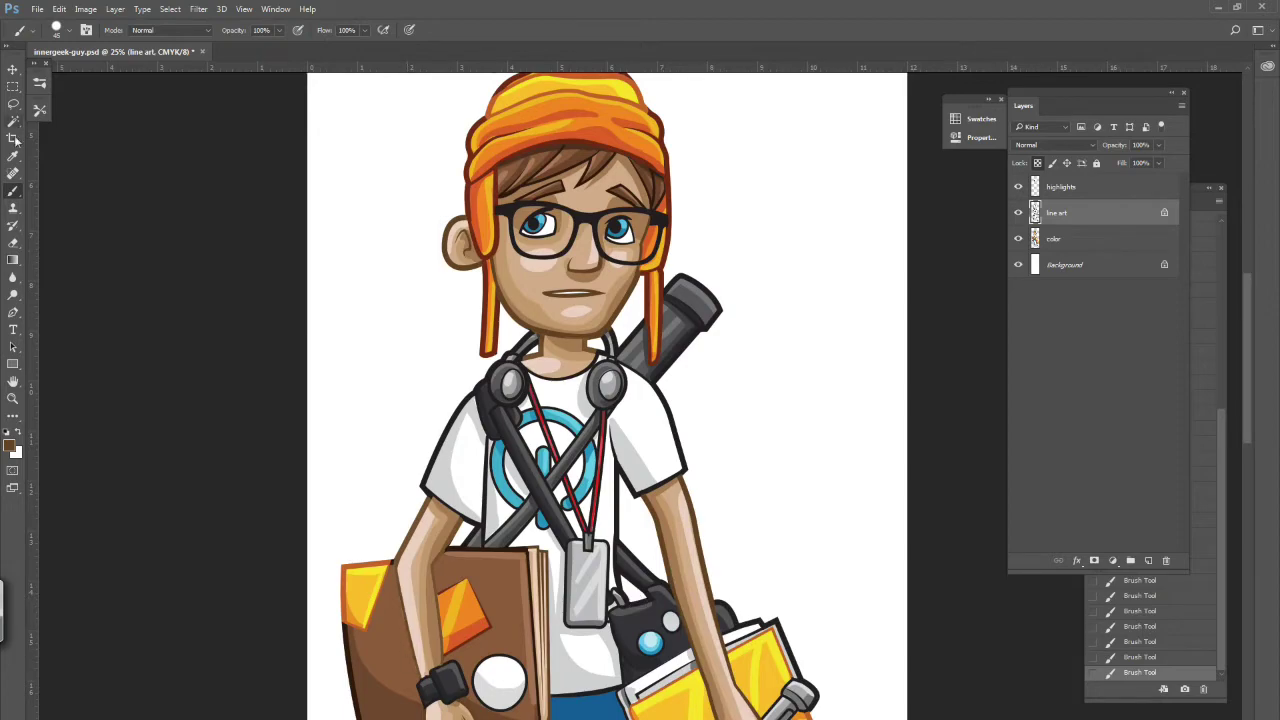
scroll(413, 645, "down", 2)
scroll(450, 650, "up", 3)
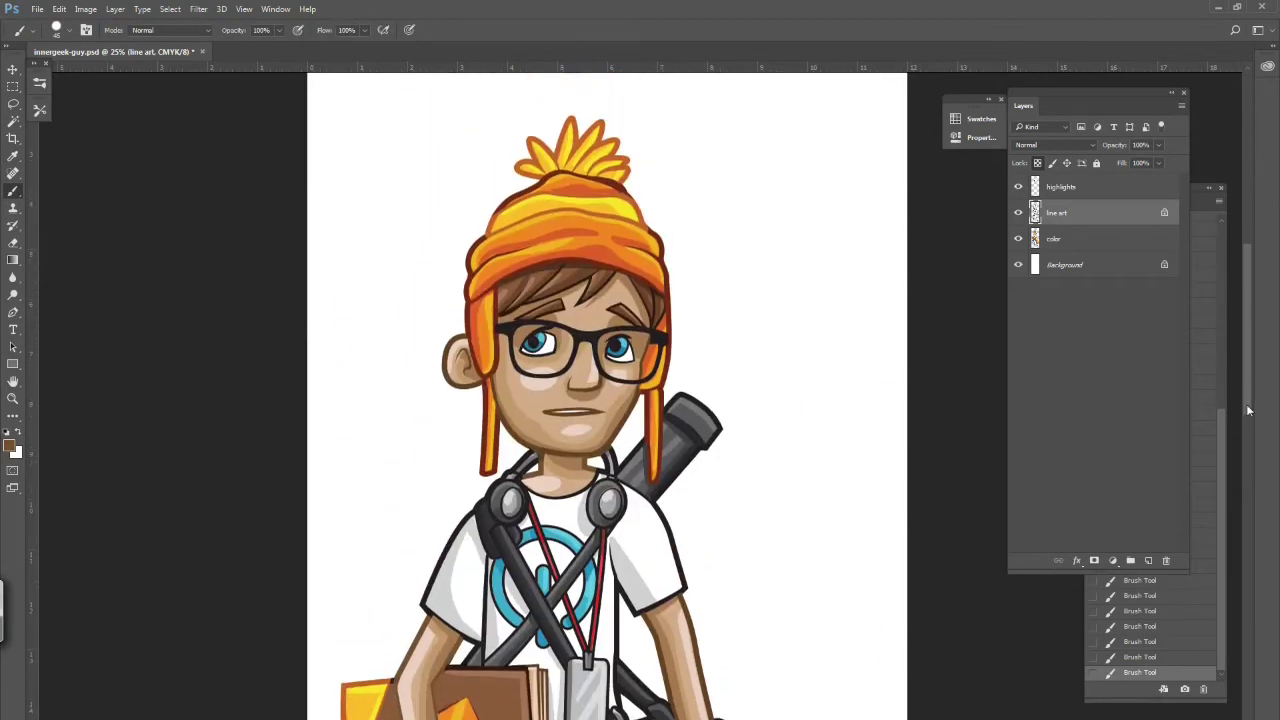
- Set the foreground to a dark teal and recolour the outlines of the shirt logo, camera lens and shoe lightning bolts
key("i")
left_click(10, 446)
left_click(626, 282)
key("Return")
key("b")
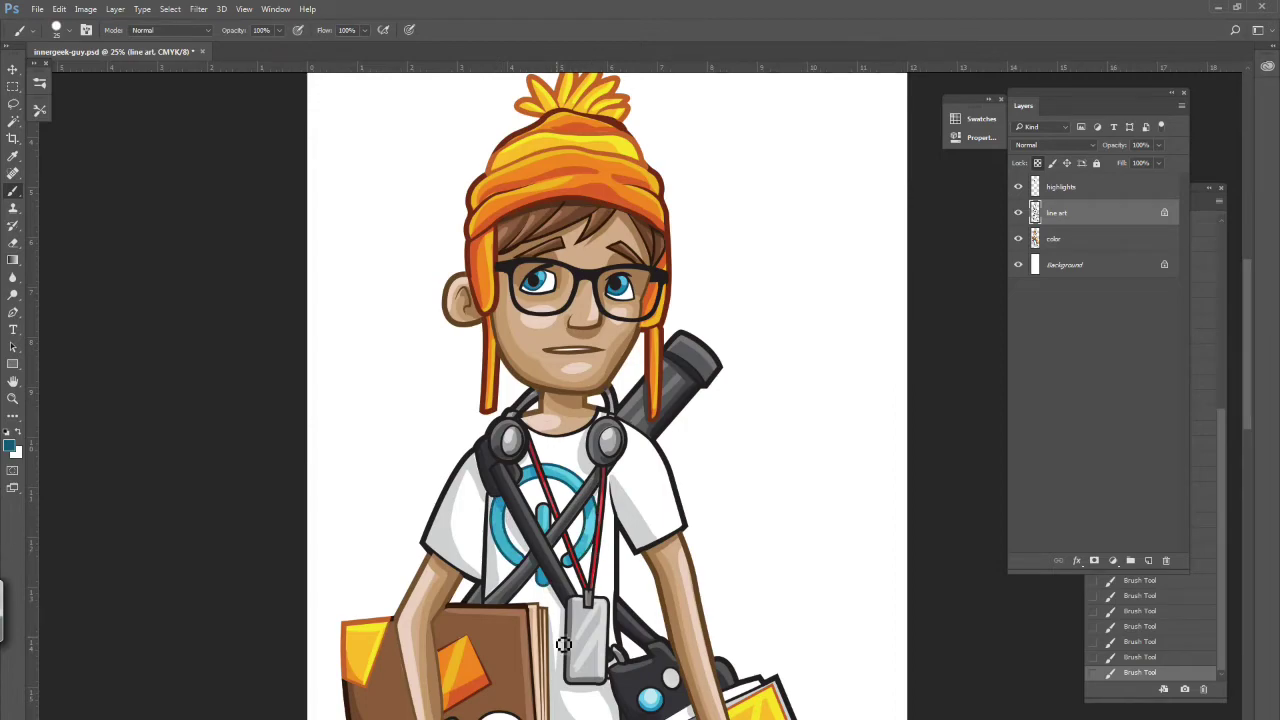
scroll(1230, 521, "down", 5)
scroll(1230, 521, "up", 2)
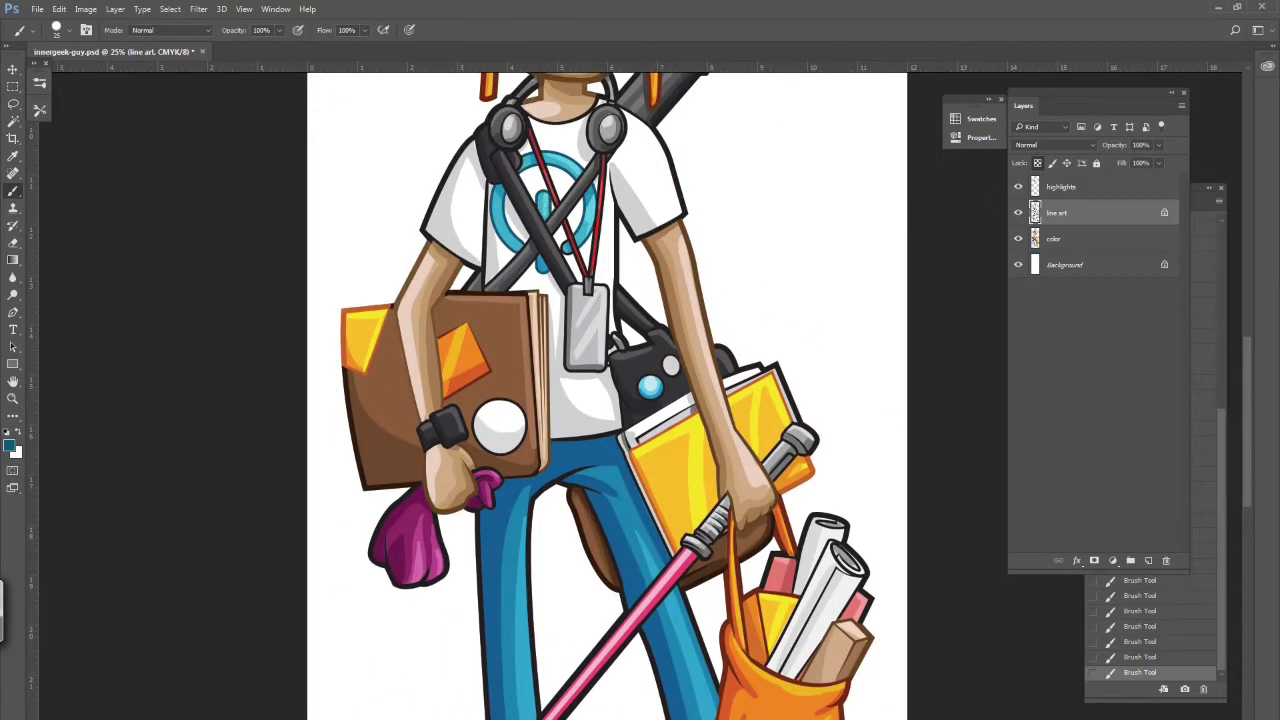
scroll(714, 565, "down", 4)
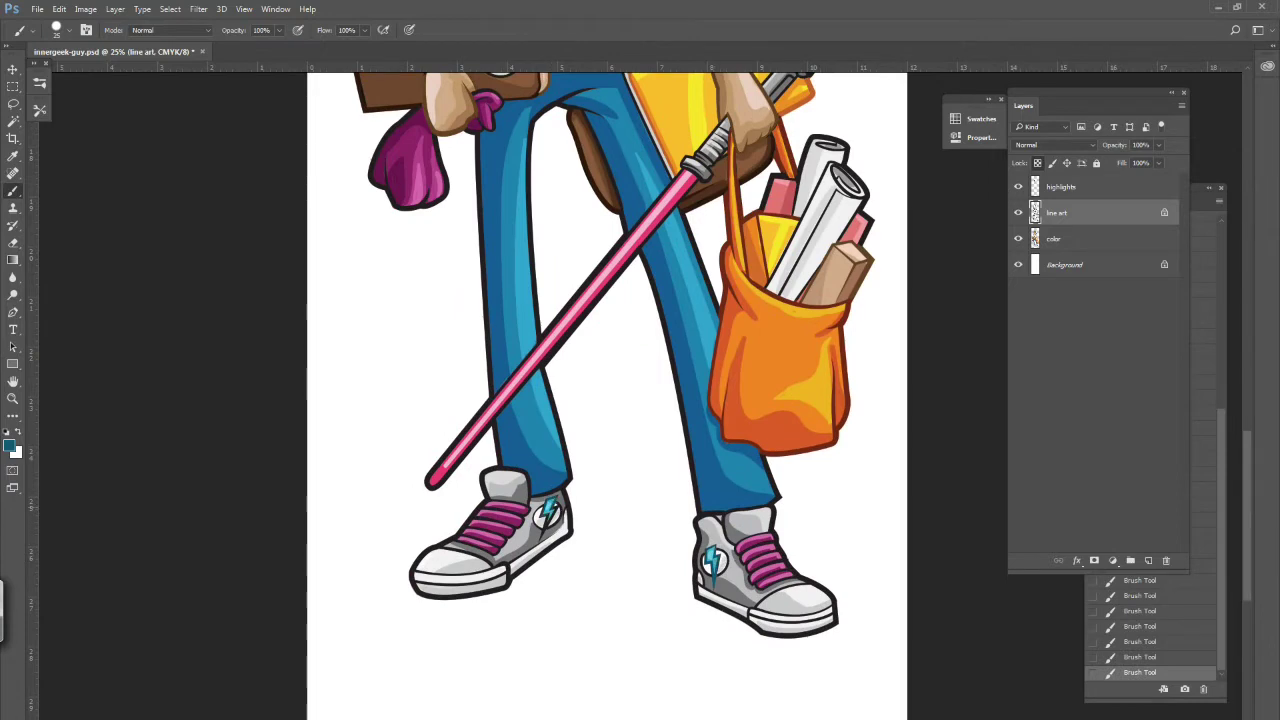
scroll(1225, 512, "up", 6)
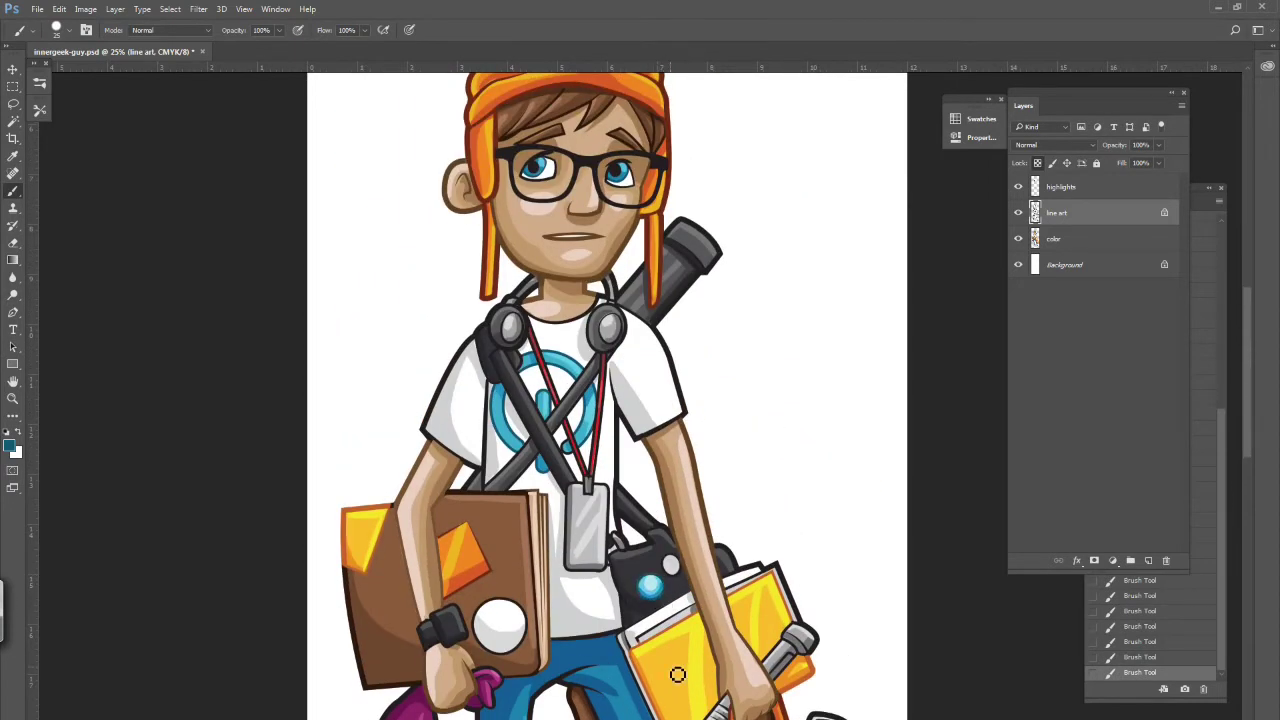
scroll(1250, 410, "up", 1)
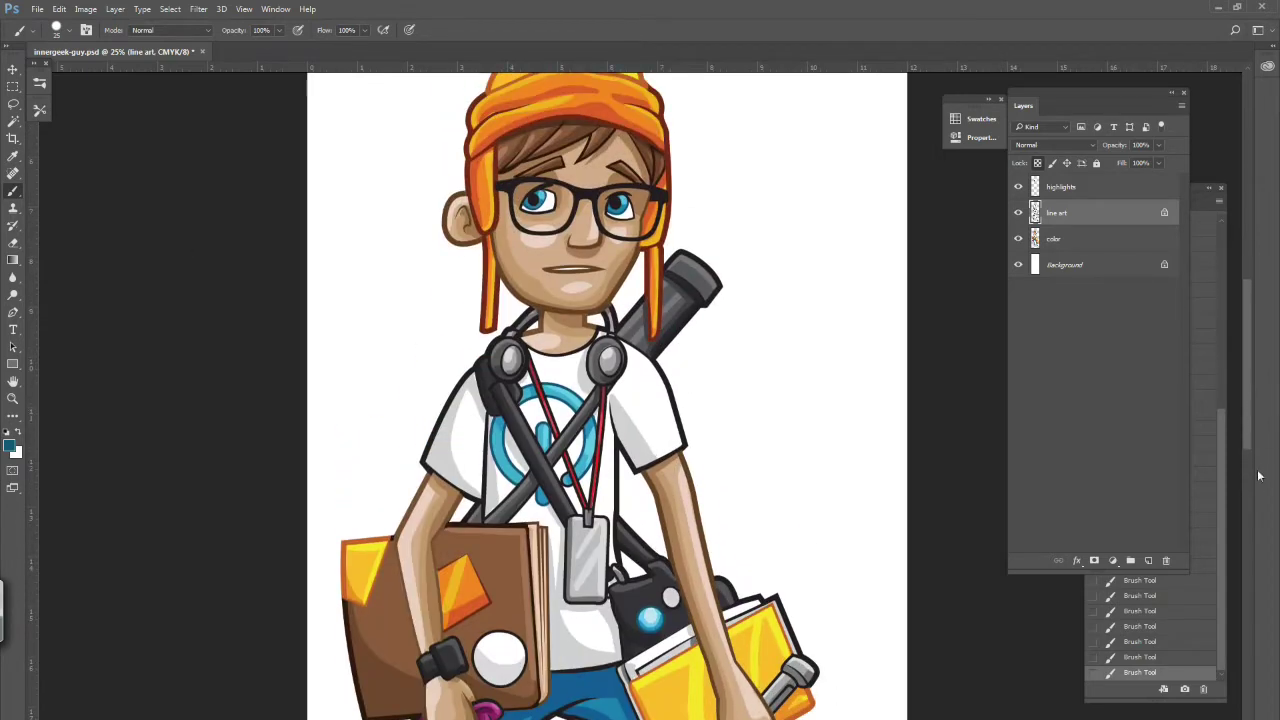
- Sample a grey from the T-shirt and recolour the outlines of its sleeves, shoulders and sides
scroll(600, 400, "down", 2)
scroll(600, 400, "up", 1)
left_click(477, 310, "alt")
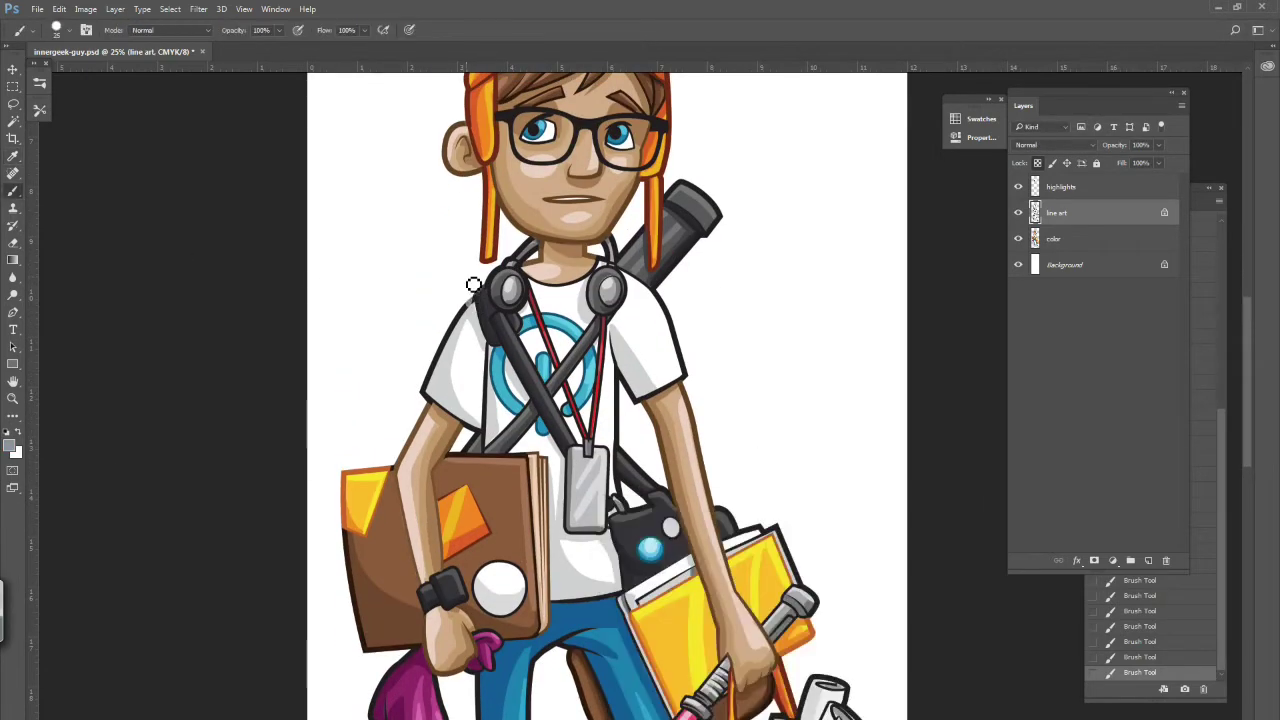
mouse_move(477, 305)
left_mouse_down()
mouse_move(438, 355)
mouse_move(424, 405)
mouse_move(478, 436)
left_mouse_up()
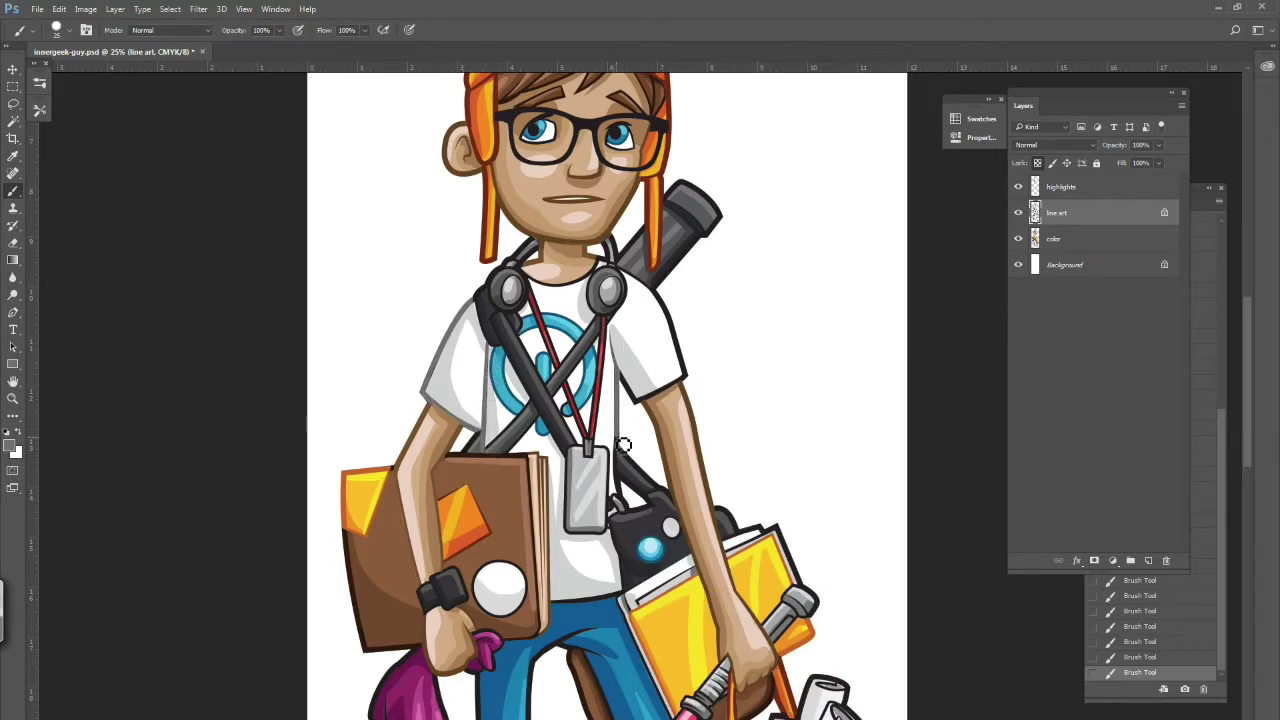
left_click_drag(641, 405, 689, 383)
mouse_move(629, 275)
left_mouse_down()
mouse_move(657, 296)
mouse_move(690, 381)
left_mouse_up()
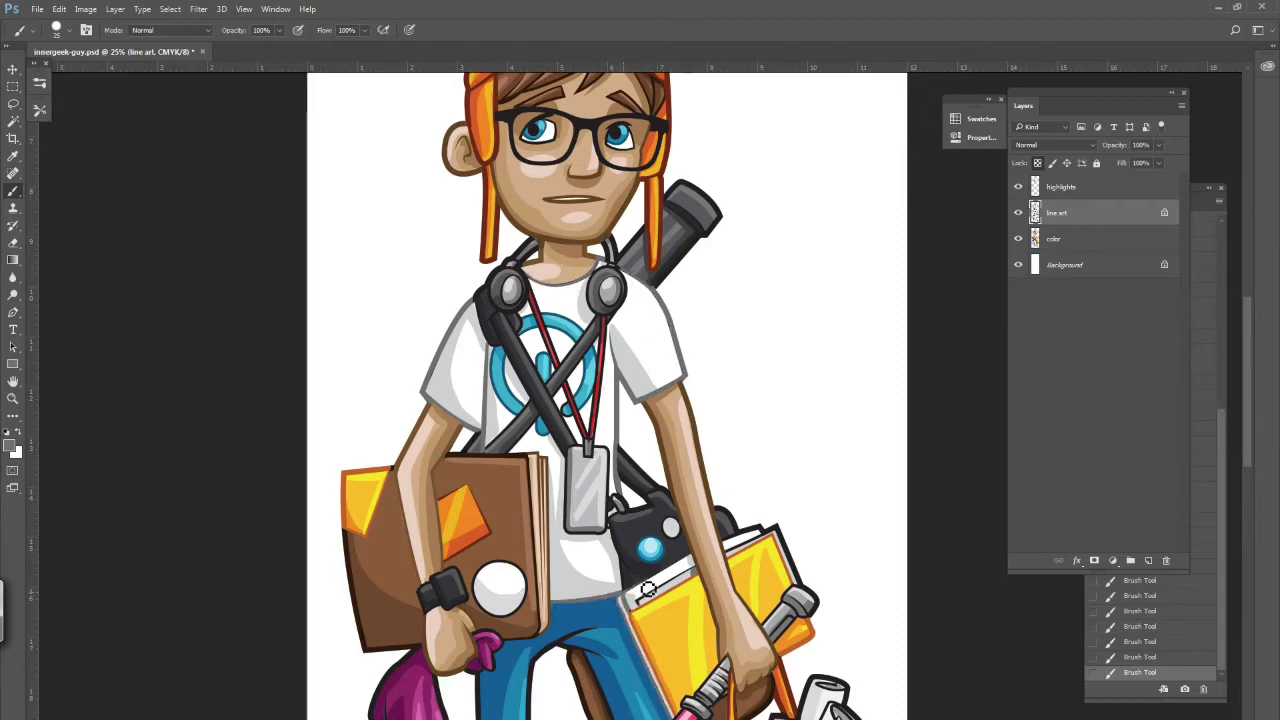
- Recolour the outlines of the papers in the yellow folder and the paper rolls in the orange bag in grey
left_click_drag(648, 608, 765, 518)
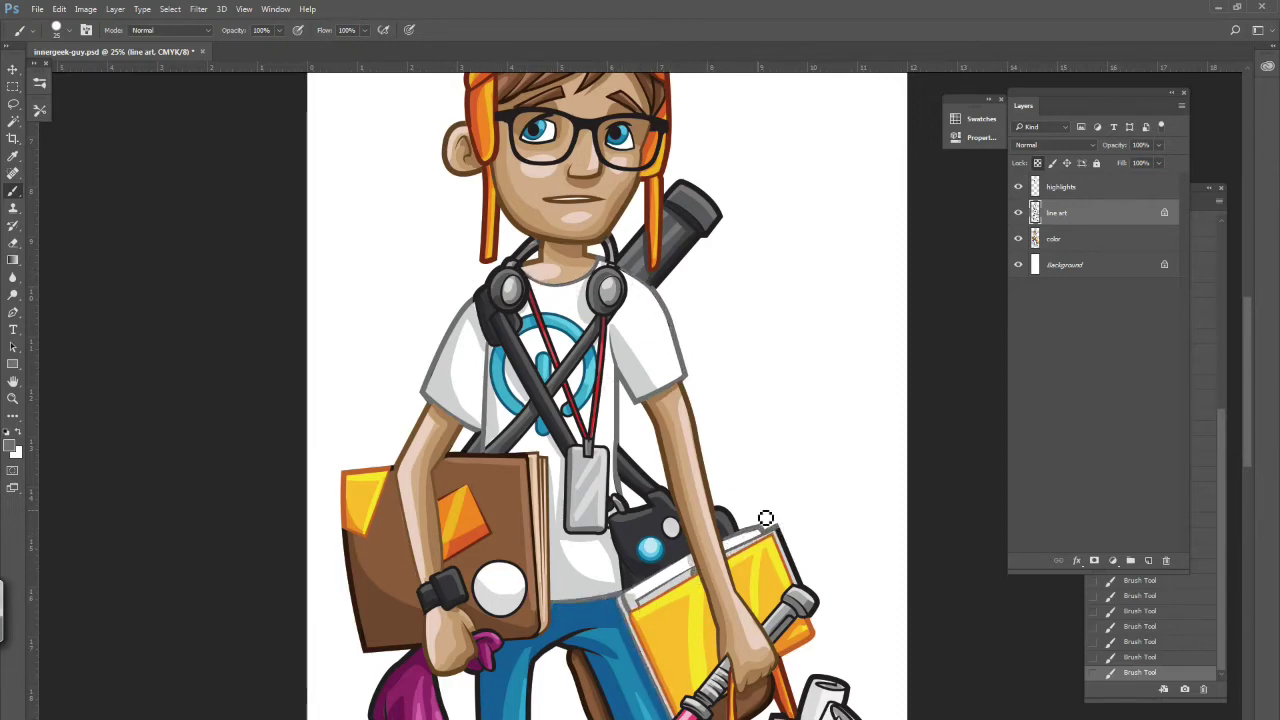
scroll(790, 560, "down", 5)
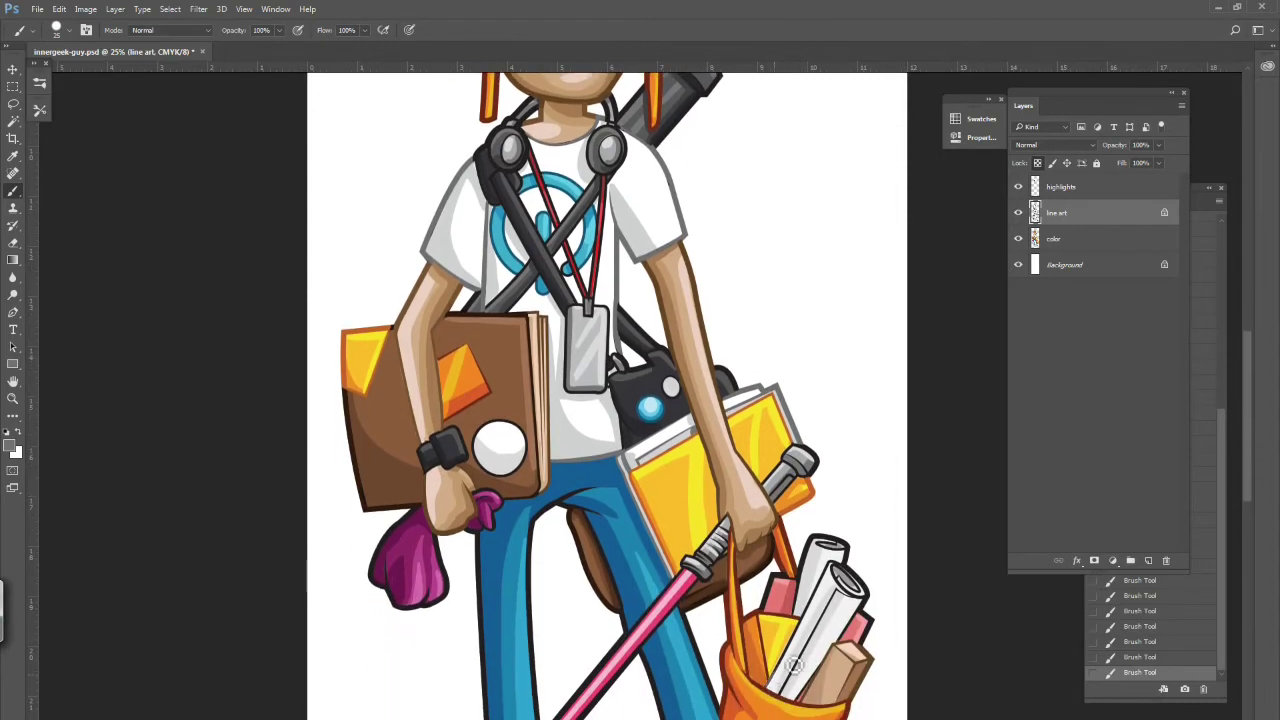
mouse_move(786, 682)
left_mouse_down()
mouse_move(830, 585)
mouse_move(858, 575)
mouse_move(873, 607)
left_mouse_up()
mouse_move(798, 694)
left_mouse_down()
mouse_move(822, 596)
mouse_move(810, 567)
mouse_move(846, 532)
left_mouse_up()
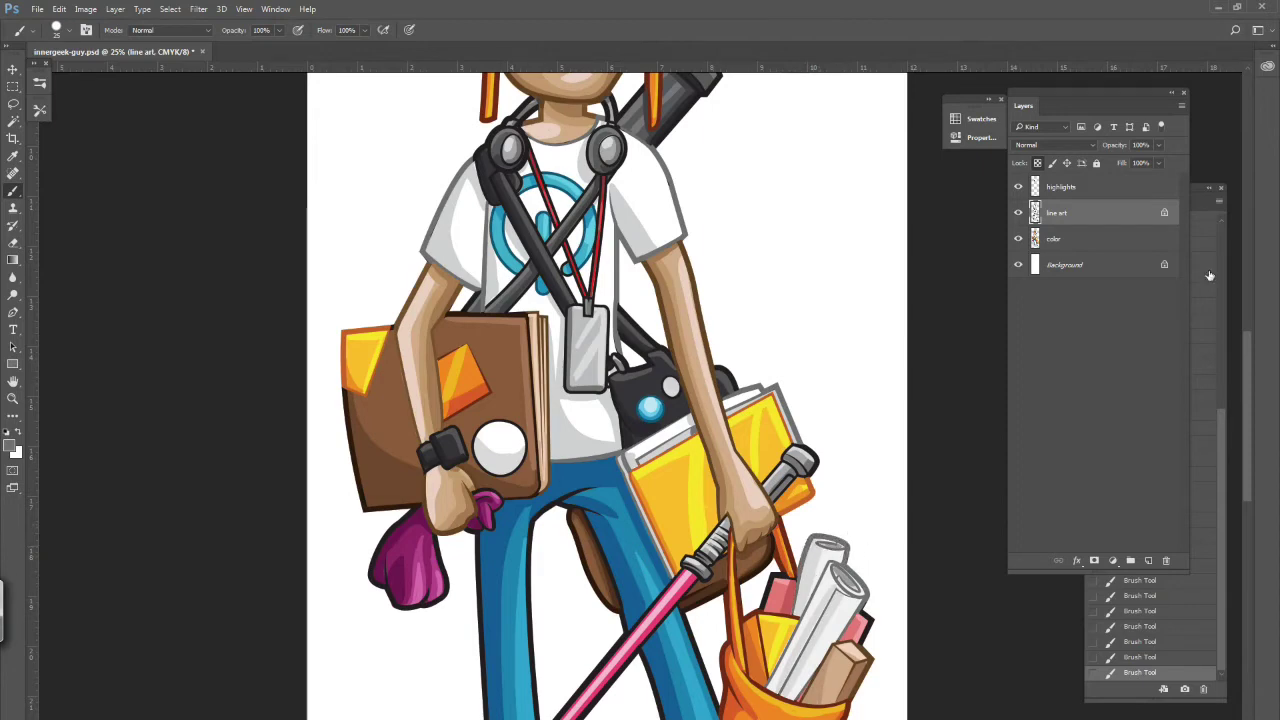
- Recolour the outlines of both sneakers and the device hanging on the lanyard in grey, darkening the foreground grey for the inner lines
scroll(792, 699, "down", 6)
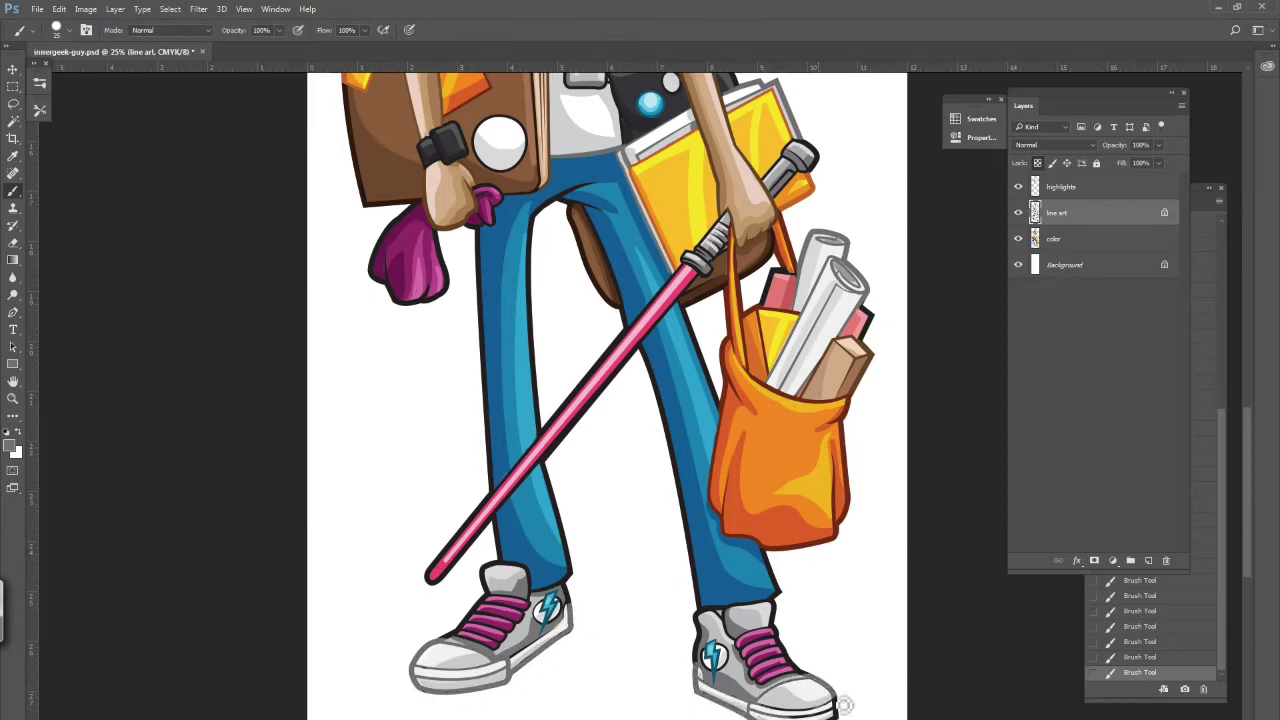
mouse_move(1247, 567)
left_mouse_down()
mouse_move(1247, 482)
mouse_move(1247, 567)
left_mouse_up()
left_click(12, 444)
key("Return")
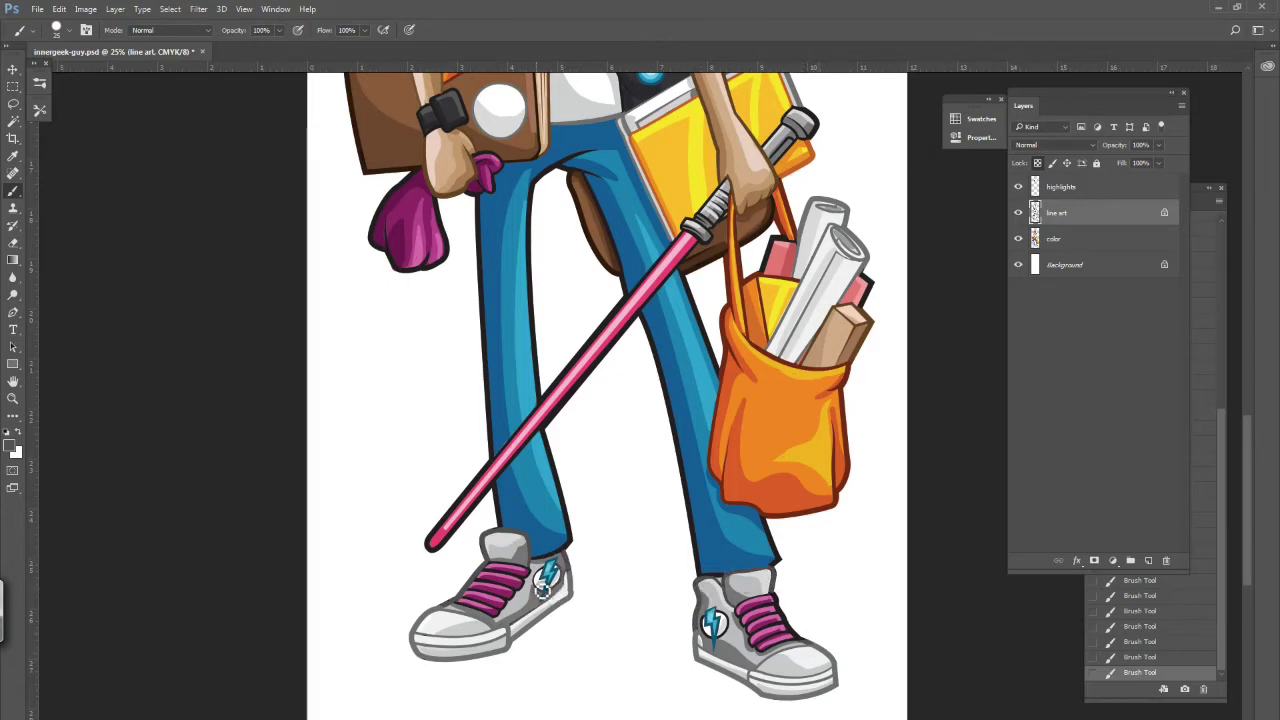
scroll(718, 630, "up", 10)
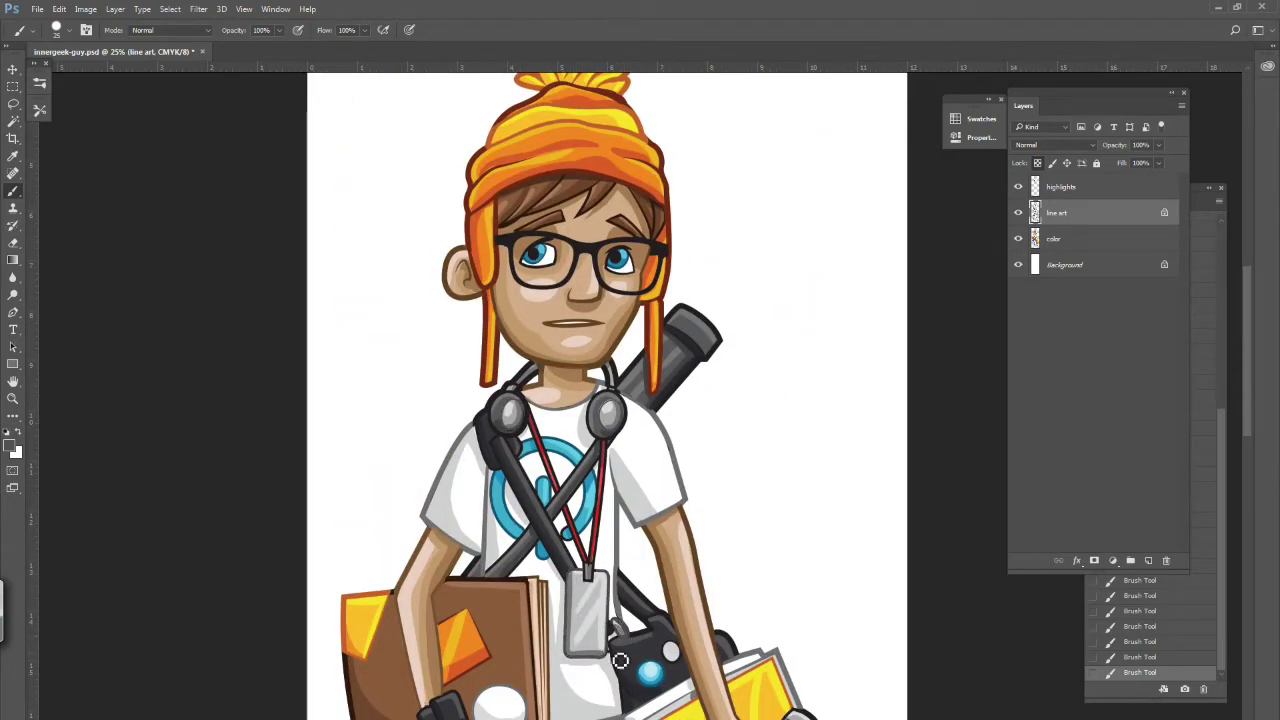
left_click_drag(1247, 424, 1225, 500)
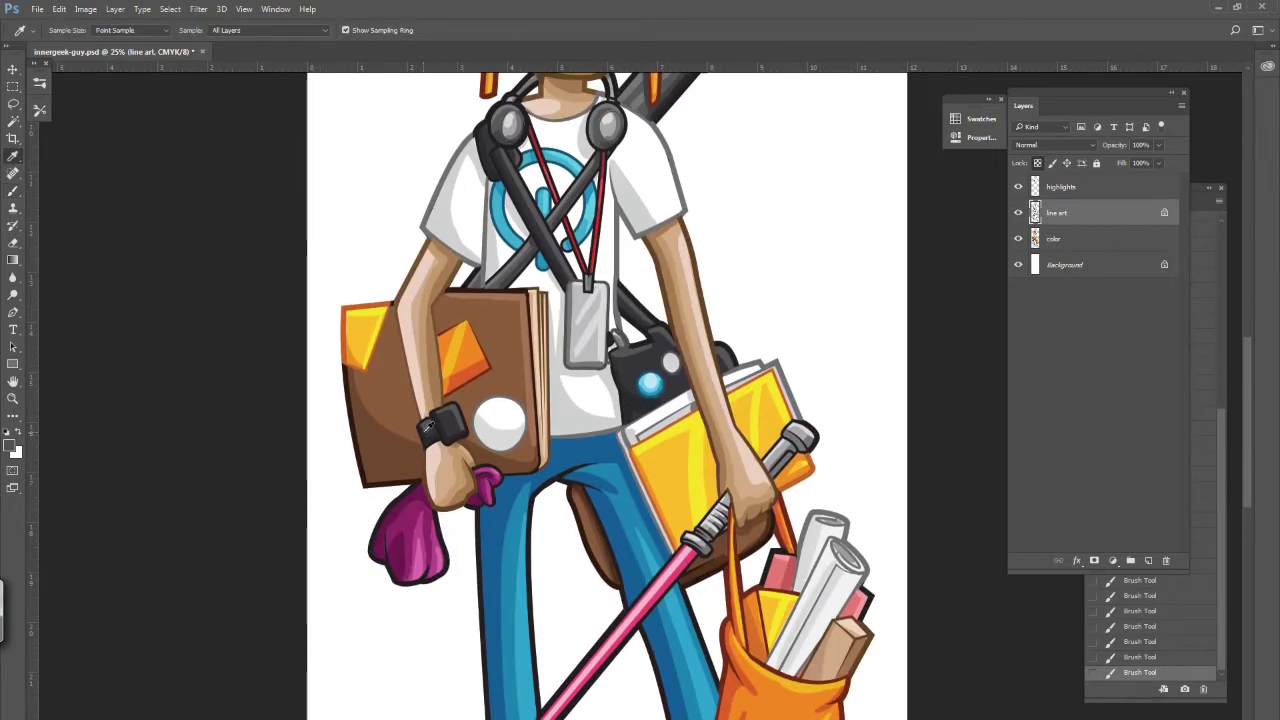
- Change the foreground to a dark purple and recolour the outlines of the purple cloth and the shoelaces
left_click(434, 428, "alt")
left_click(22, 193)
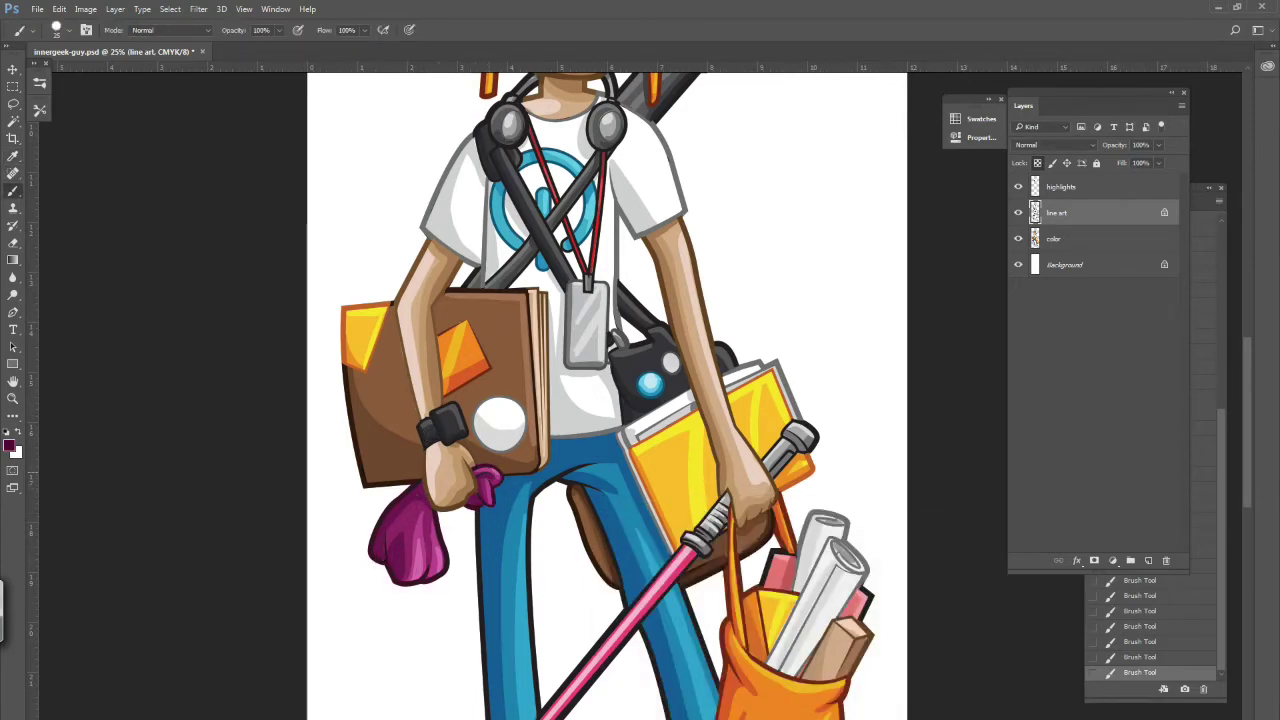
scroll(513, 645, "down", 5)
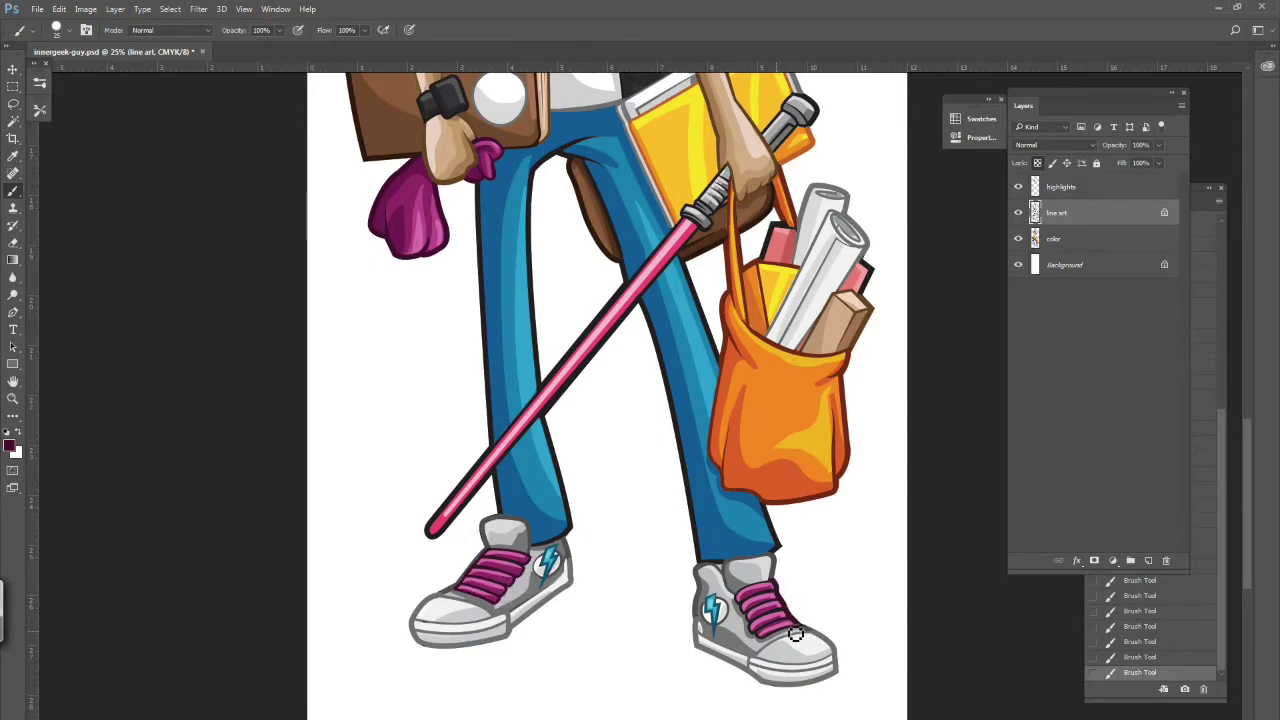
scroll(1249, 483, "up", 1)
scroll(1249, 483, "up", 5)
- Sample a dark grey and recolour the outlines of the lightsaber hilt with the Brush tool
key("i")
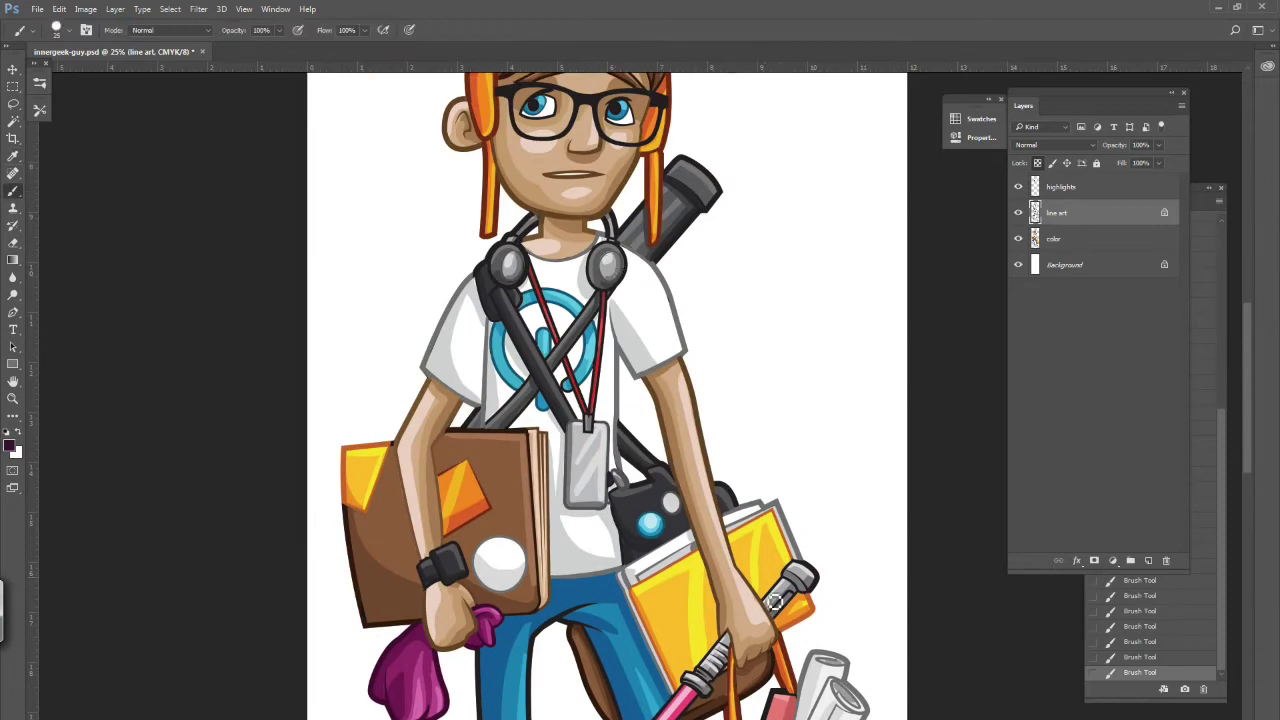
key("b")
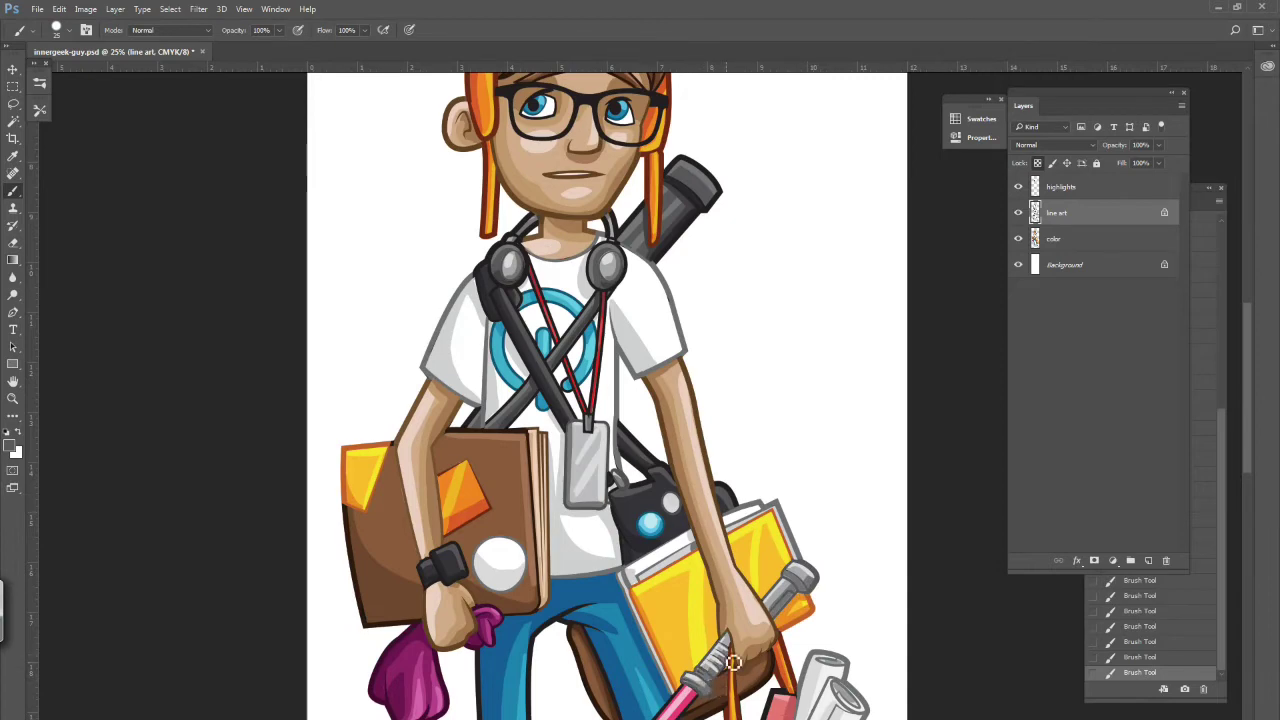
scroll(733, 663, "down", 4)
scroll(733, 663, "up", 5)
- Sample the lanyard's red, darken it and recolour the outlines of the neck lanyard
key("i")
left_click(527, 300)
left_click(9, 446)
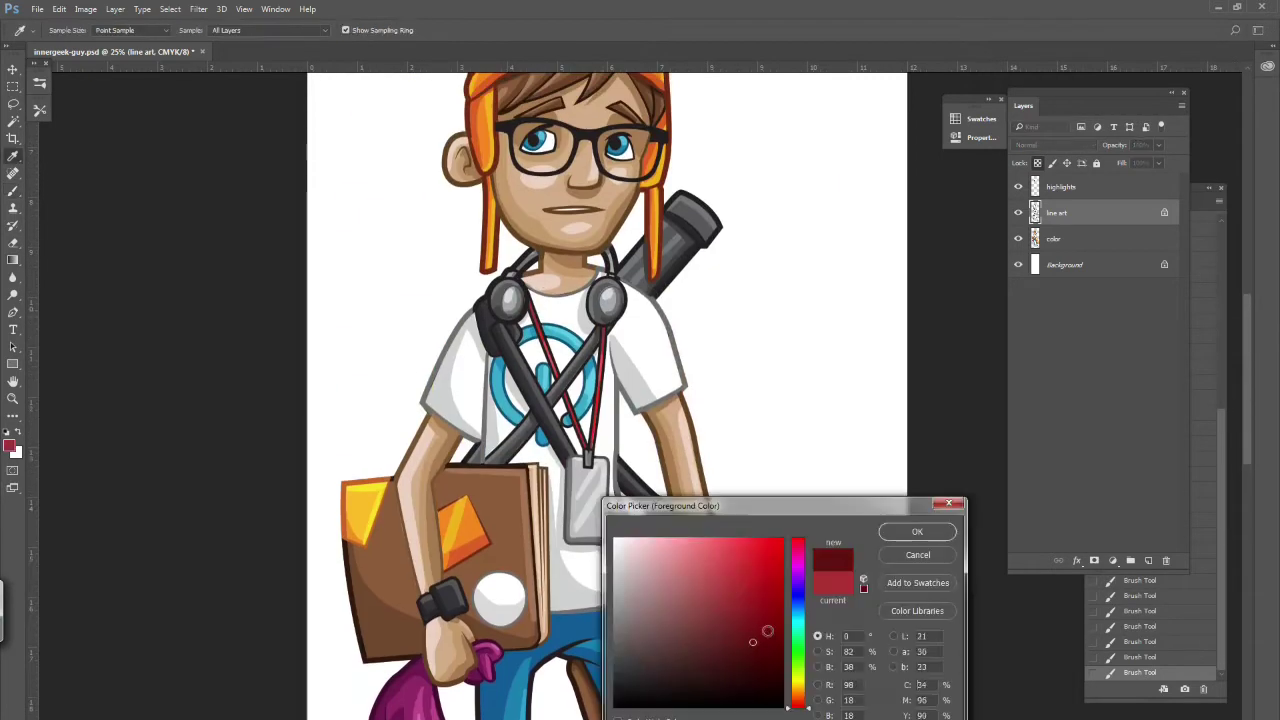
key("Return")
key("b")
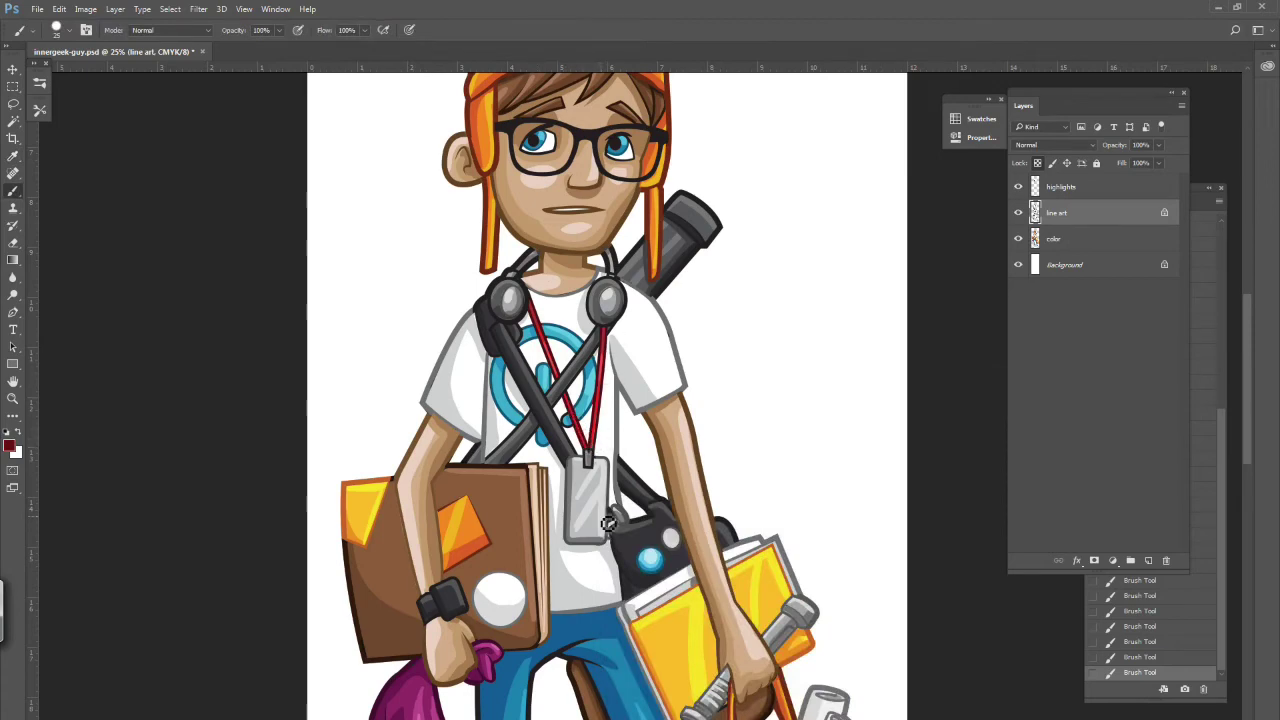
- Sample the red of the boxes in the orange bag and recolour their outlines in dark red
scroll(608, 522, "down", 3)
left_click(790, 480, "alt")
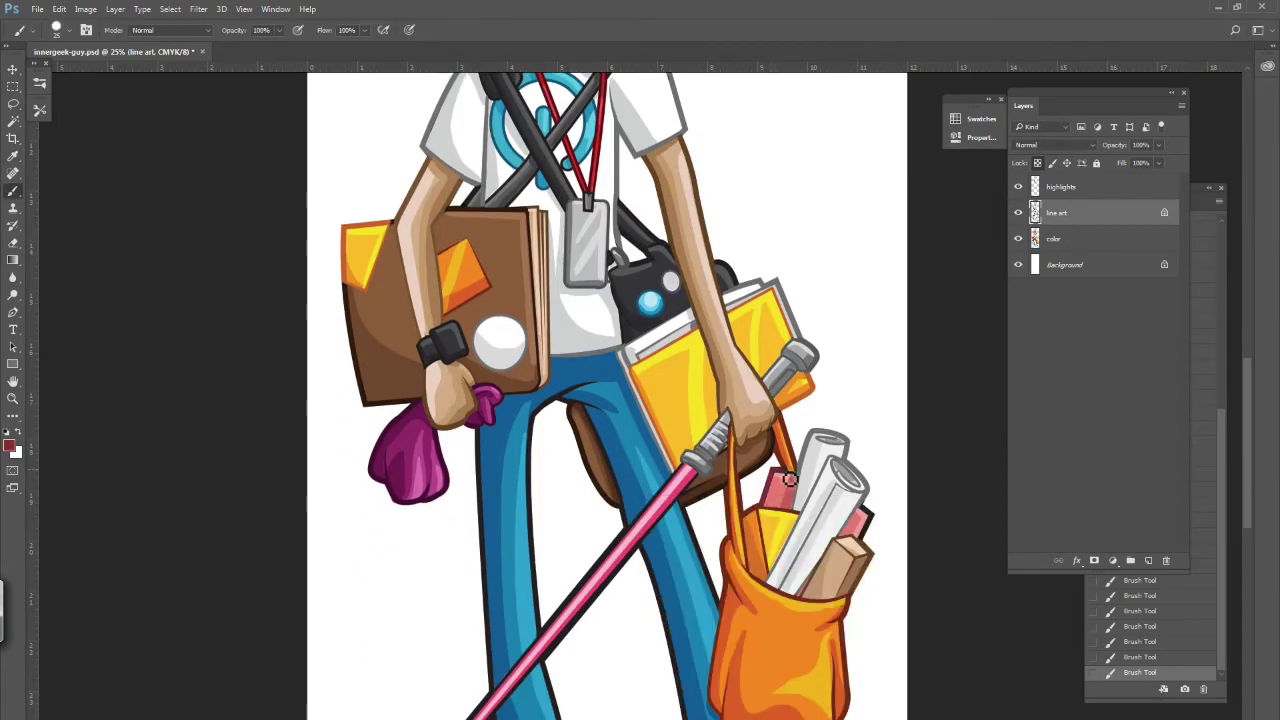
left_click_drag(866, 515, 876, 515)
scroll(1251, 484, "up", 4)
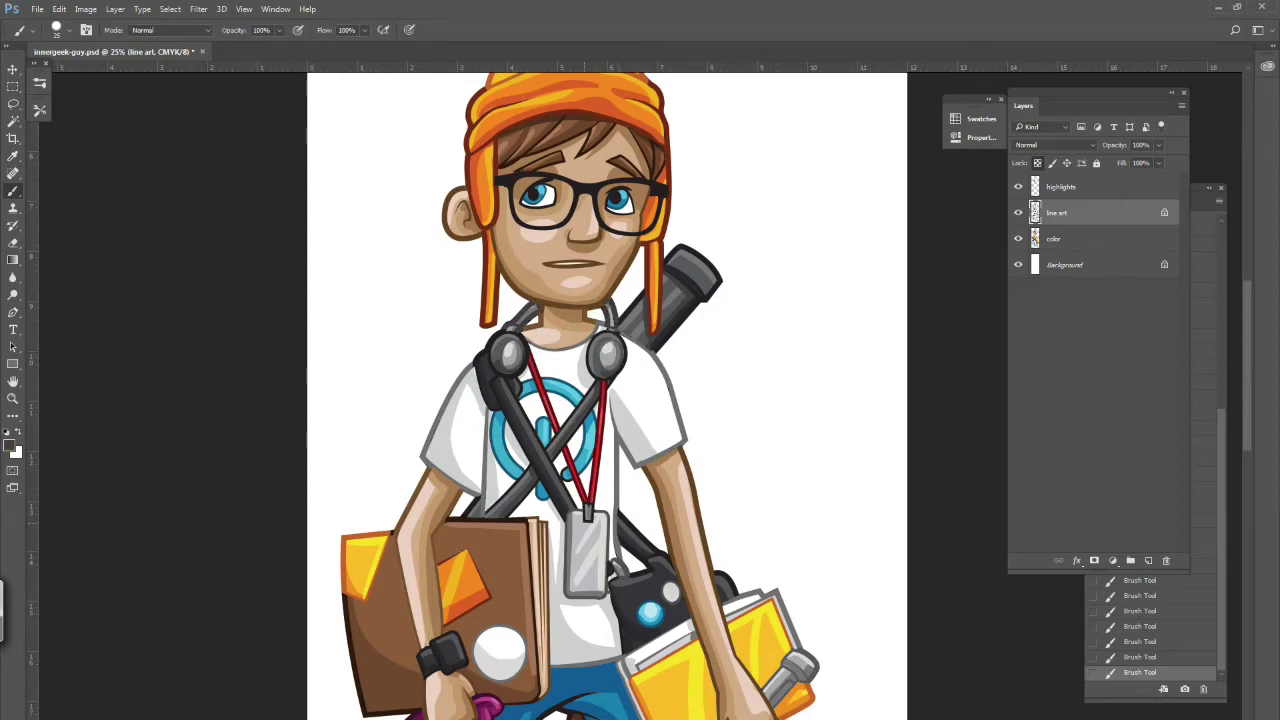
- Change the foreground to dark blue and recolour the outlines of the jeans with the Brush tool
mouse_move(1251, 433)
left_mouse_down()
mouse_move(1233, 511)
mouse_move(1228, 374)
mouse_move(1240, 470)
mouse_move(1240, 440)
left_mouse_up()
left_click(14, 447)
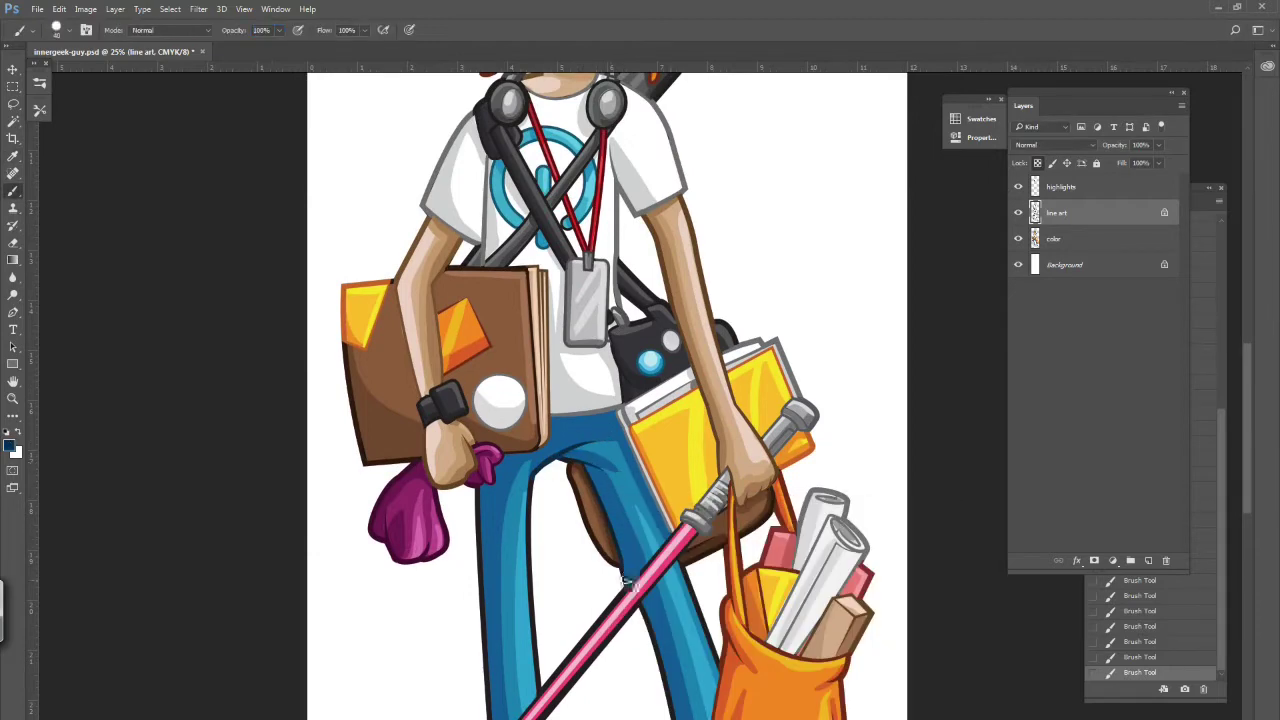
scroll(483, 529, "down", 6)
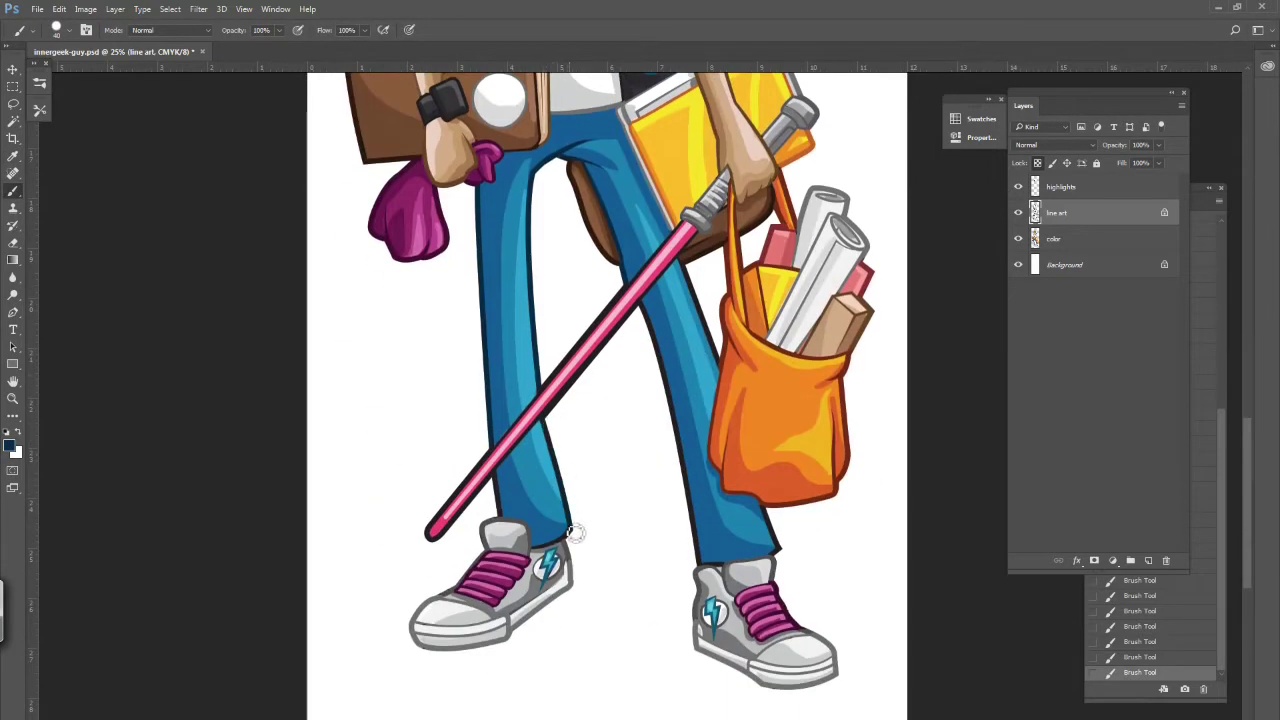
- Sample the lightsaber blade's pink and recolour the blade's outline in crimson
scroll(575, 525, "up", 2)
left_click(690, 325, "alt")
scroll(690, 325, "up", 2)
left_click_drag(1249, 500, 1262, 358)
- Check the character's highlights layer, return to the line art layer and sample a near-black as the Brush tool's foreground color
left_click(1108, 186)
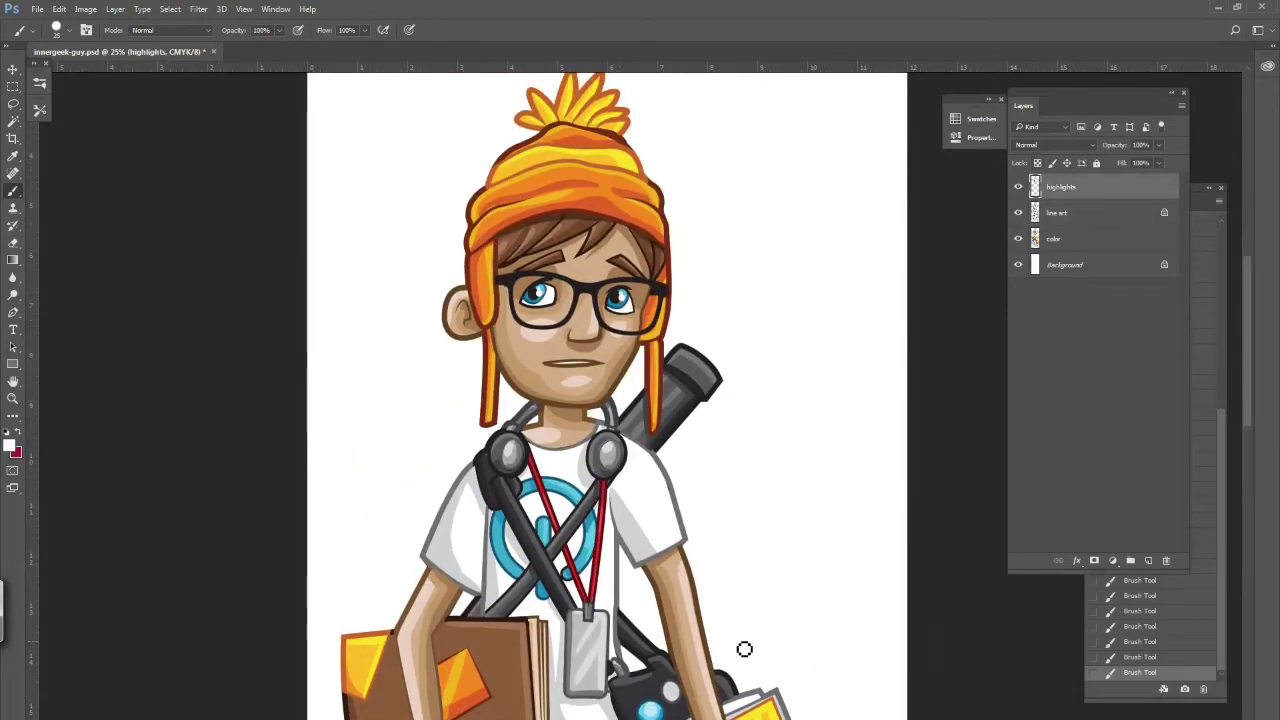
scroll(640, 520, "down", 5)
scroll(640, 520, "up", 5)
key("i")
key("alt+bracketleft")
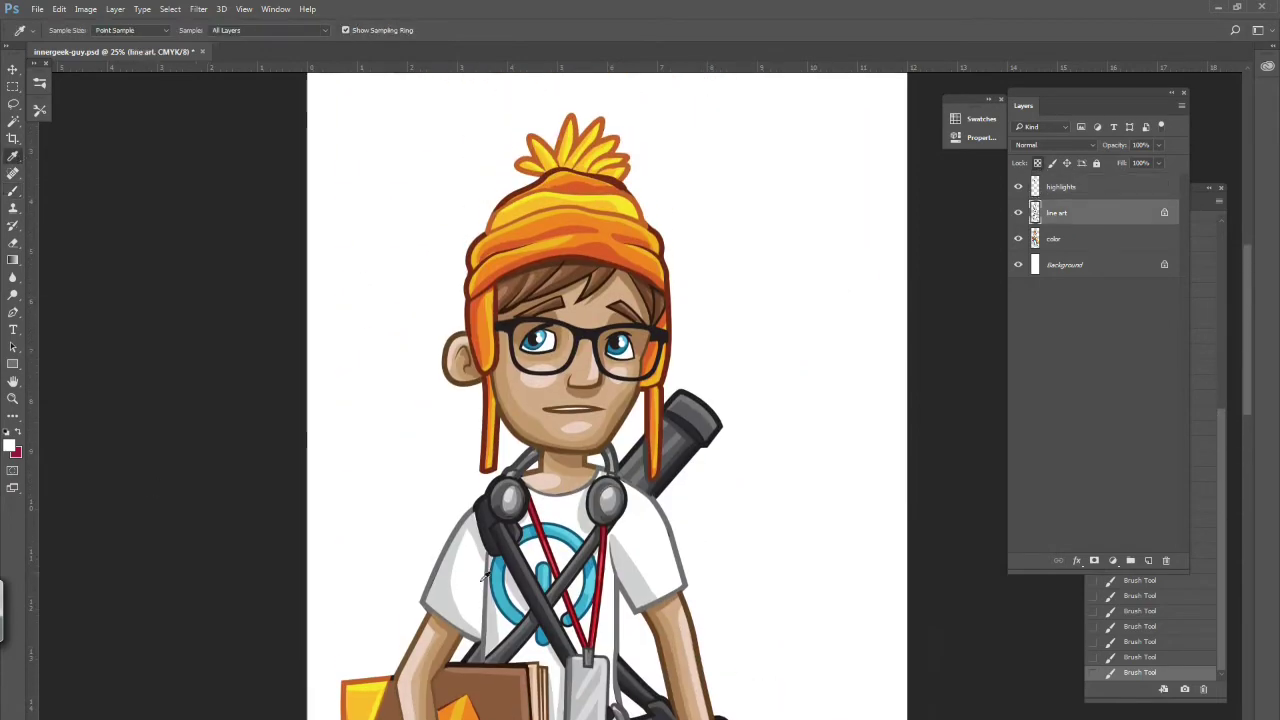
left_click(13, 189)
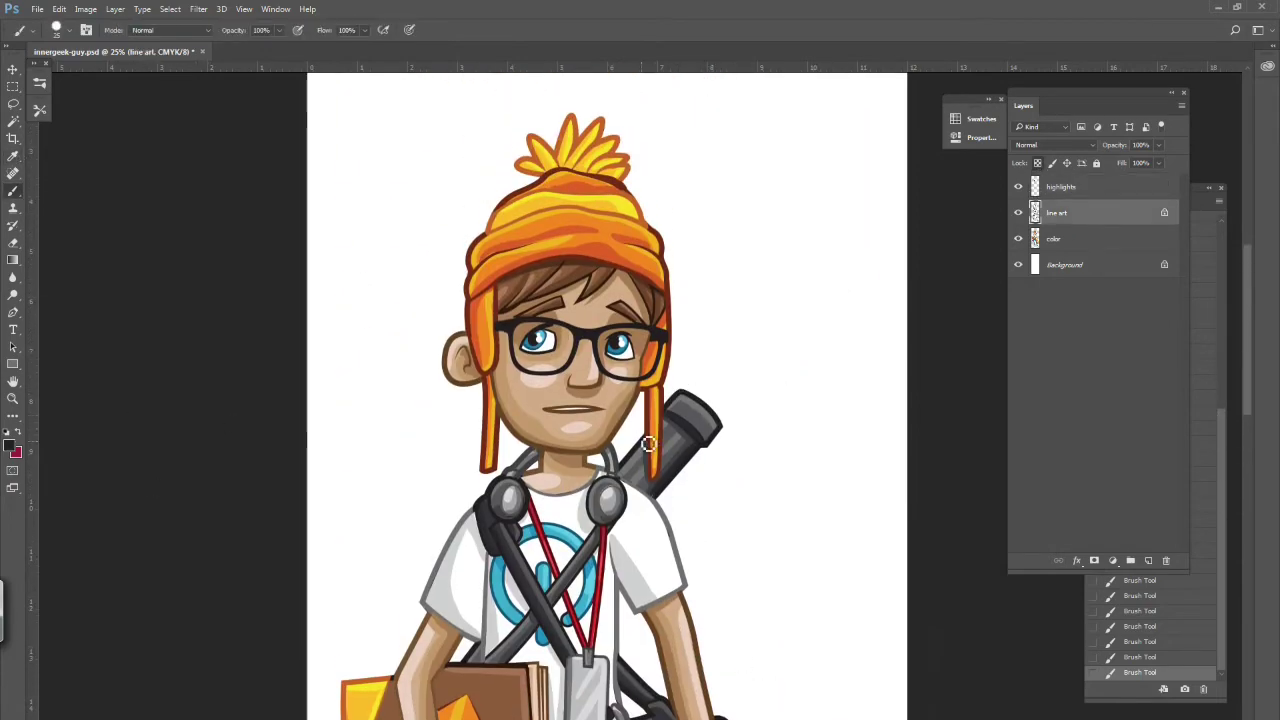
key("z")
key("ctrl+minus")
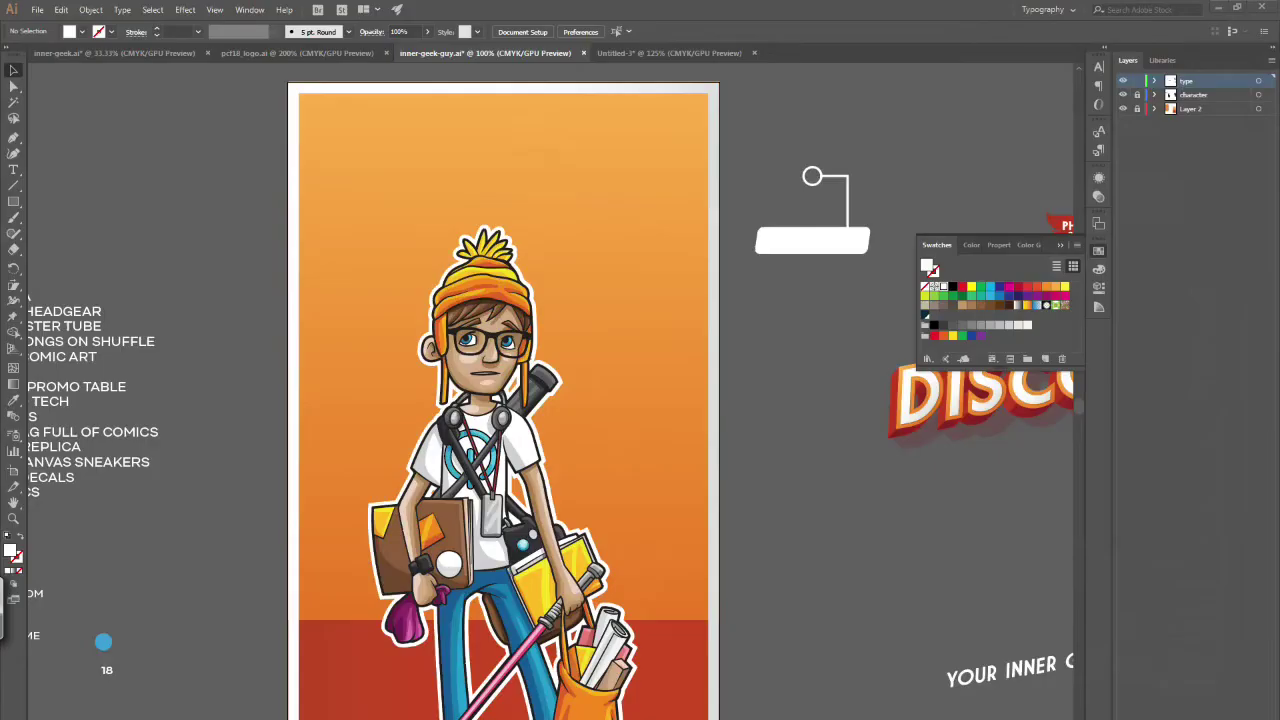
- Switch to the inner-geek-guy.ai poster in Illustrator and move the DISCOVER title and the Phoenix Comic Fest logo onto it
scroll(550, 400, "right", 3)
left_click_drag(1045, 376, 468, 162)
left_click_drag(893, 225, 457, 586)
scroll(566, 594, "down", 3)
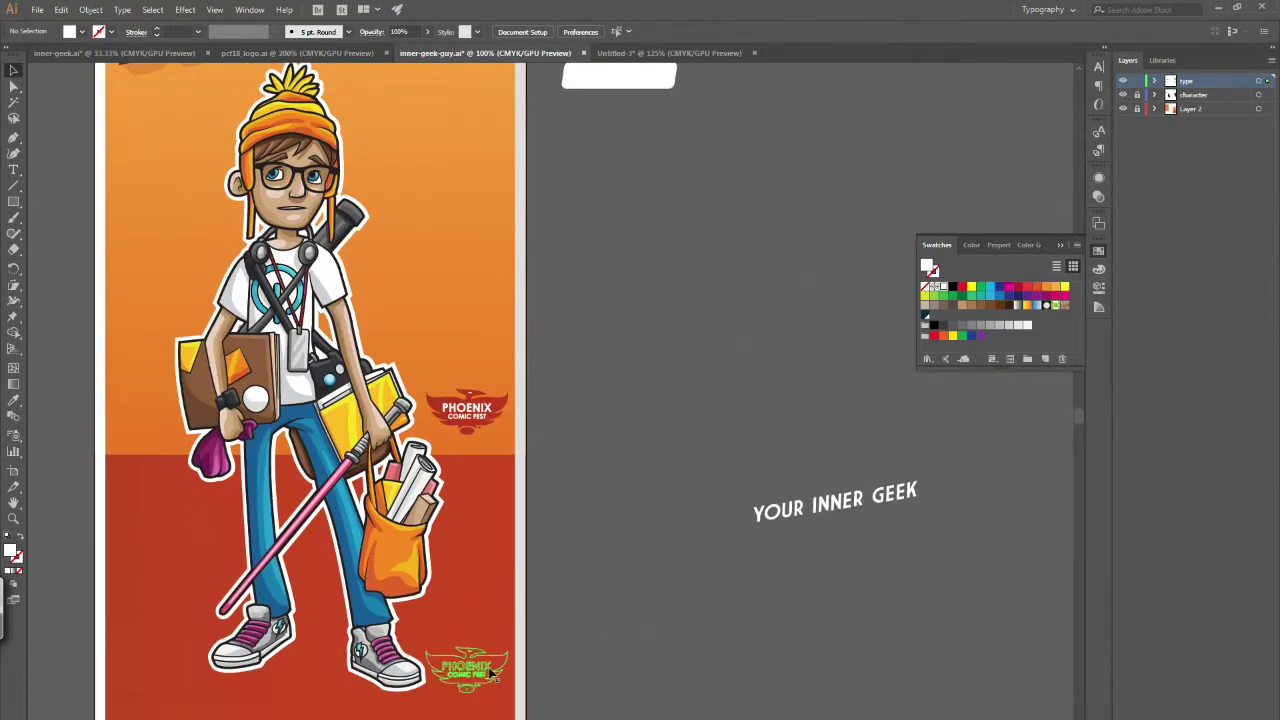
- Position the Phoenix Comic Fest logo above the DISCOVER title and place the YOUR INNER GEEK tagline beneath the title
scroll(1075, 387, "up", 10)
scroll(1075, 387, "down", 8)
left_click_drag(457, 229, 165, 133)
left_click(548, 596)
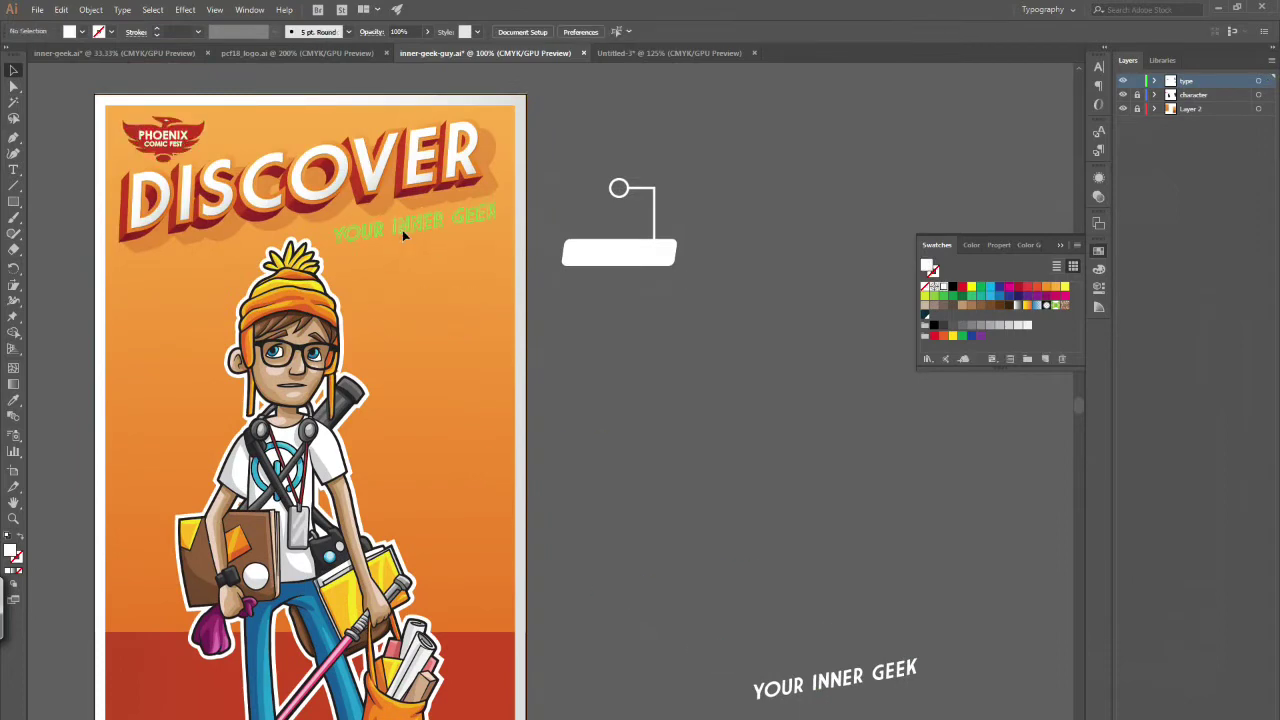
left_click_drag(404, 235, 397, 231)
left_click_drag(472, 210, 480, 217)
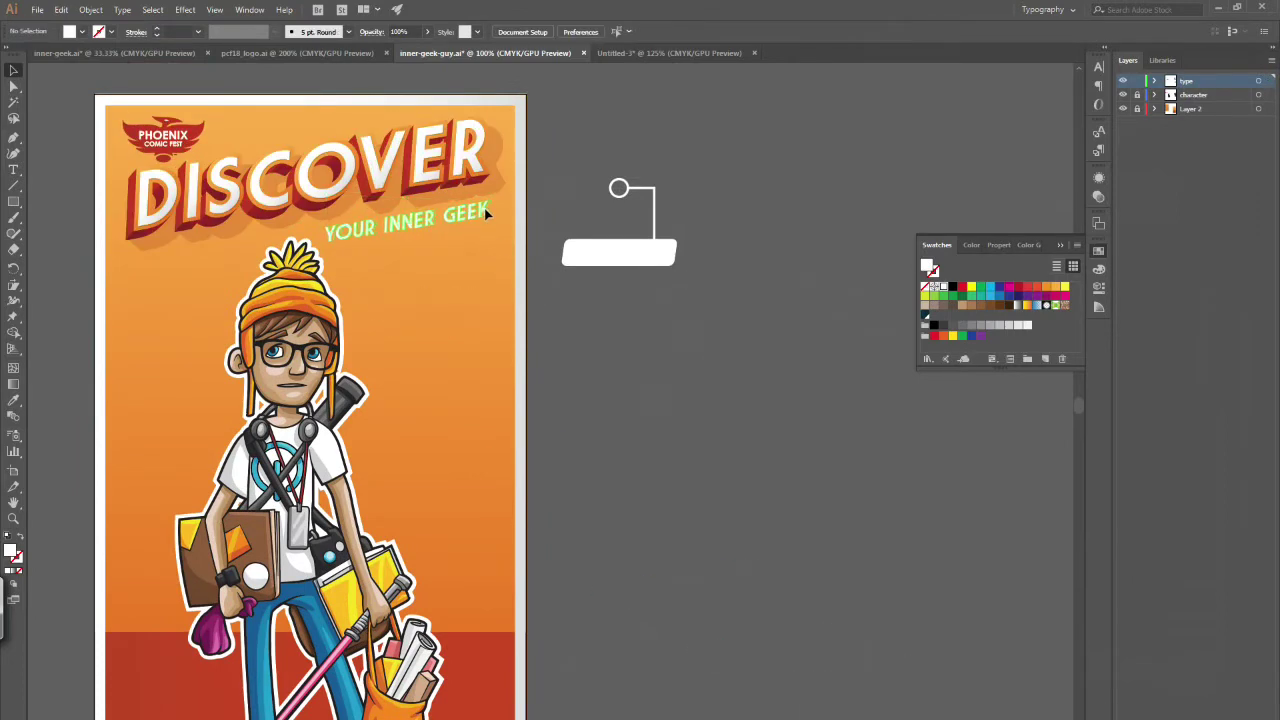
- Place the SCI-FI FANDOM HEADGEAR, ANIME THEME SONGS ON SHUFFLE, COMIC ART PORTFOLIO and POP CULTURE DECALS labels down the poster's left side
scroll(407, 671, "left", 5)
left_click_drag(541, 261, 525, 281)
left_click_drag(122, 660, 485, 345)
left_click_drag(116, 709, 480, 434)
scroll(163, 655, "down", 3)
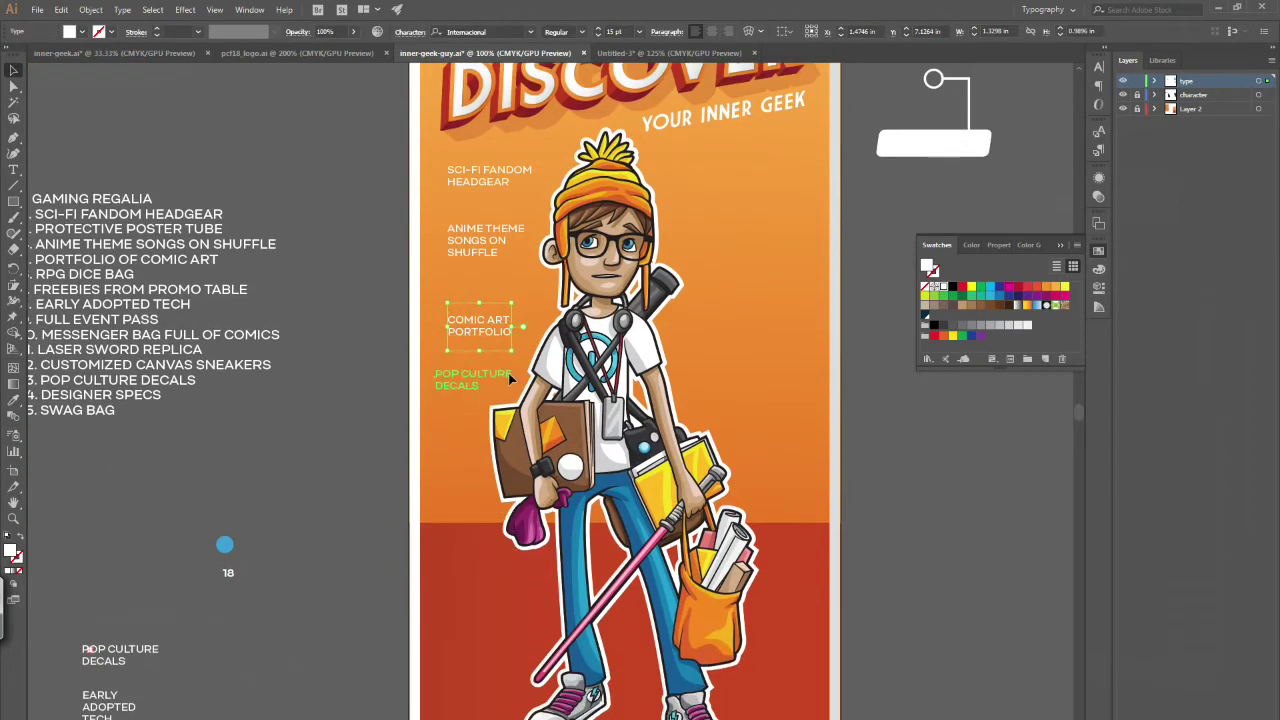
left_click_drag(510, 378, 509, 373)
left_click_drag(480, 325, 472, 311)
- Place the EARLY ADOPTED TECH, RPG DICE BAG, LASER SWORD REPLICA and CUSTOMIZED CANVAS SNEAKERS labels beside the character's lower half
left_click_drag(151, 711, 253, 711)
left_click_drag(490, 432, 462, 480)
scroll(625, 400, "down", 5)
scroll(625, 400, "up", 2)
left_click_drag(97, 611, 465, 402)
left_click_drag(103, 657, 472, 465)
- Place the DESIGNER SPECS label on the poster's right side near the hat and bring the remaining unplaced labels closer to the poster
left_click_drag(103, 714, 750, 118)
scroll(625, 400, "down", 10)
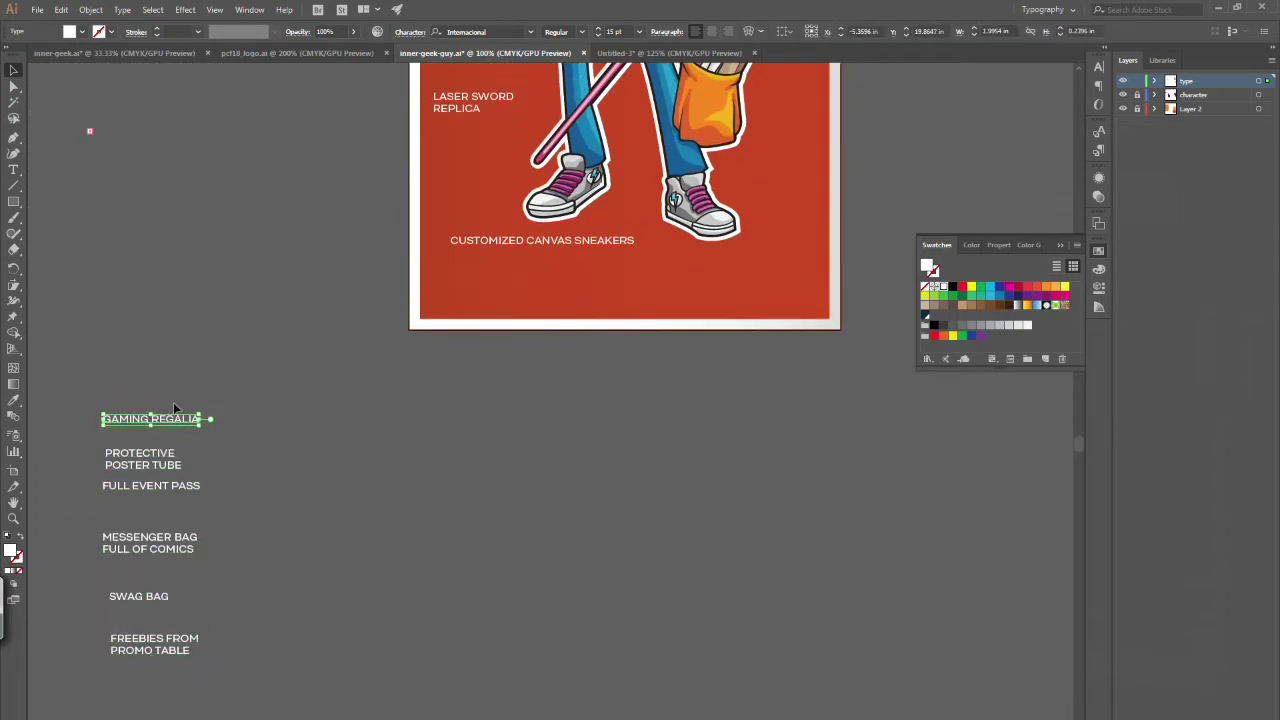
left_click_drag(90, 400, 230, 660)
scroll(625, 400, "up", 13)
left_click_drag(160, 520, 325, 520)
scroll(625, 400, "down", 2)
left_click_drag(750, 228, 742, 118)
scroll(625, 400, "up", 2)
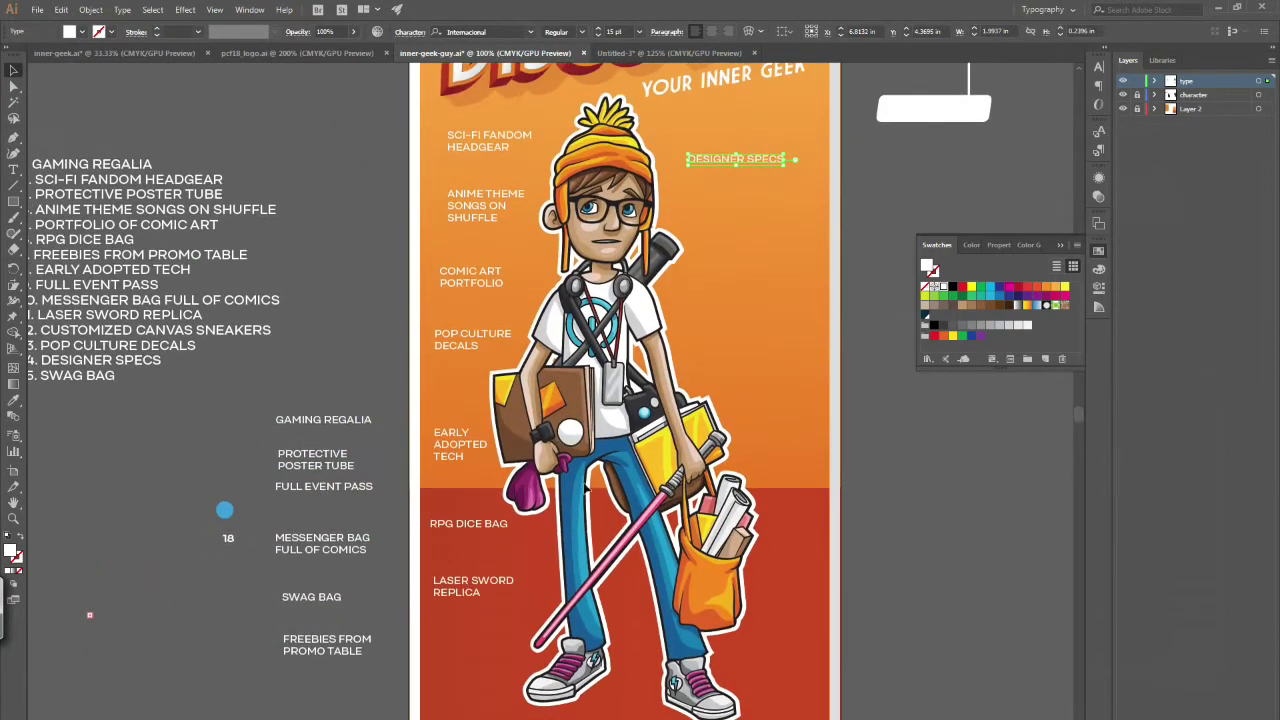
- Place the remaining labels, from GAMING REGALIA to SWAG BAG, down the poster's right side and reduce the labels' text size
left_click_drag(755, 490, 805, 308)
left_click_drag(322, 543, 755, 368)
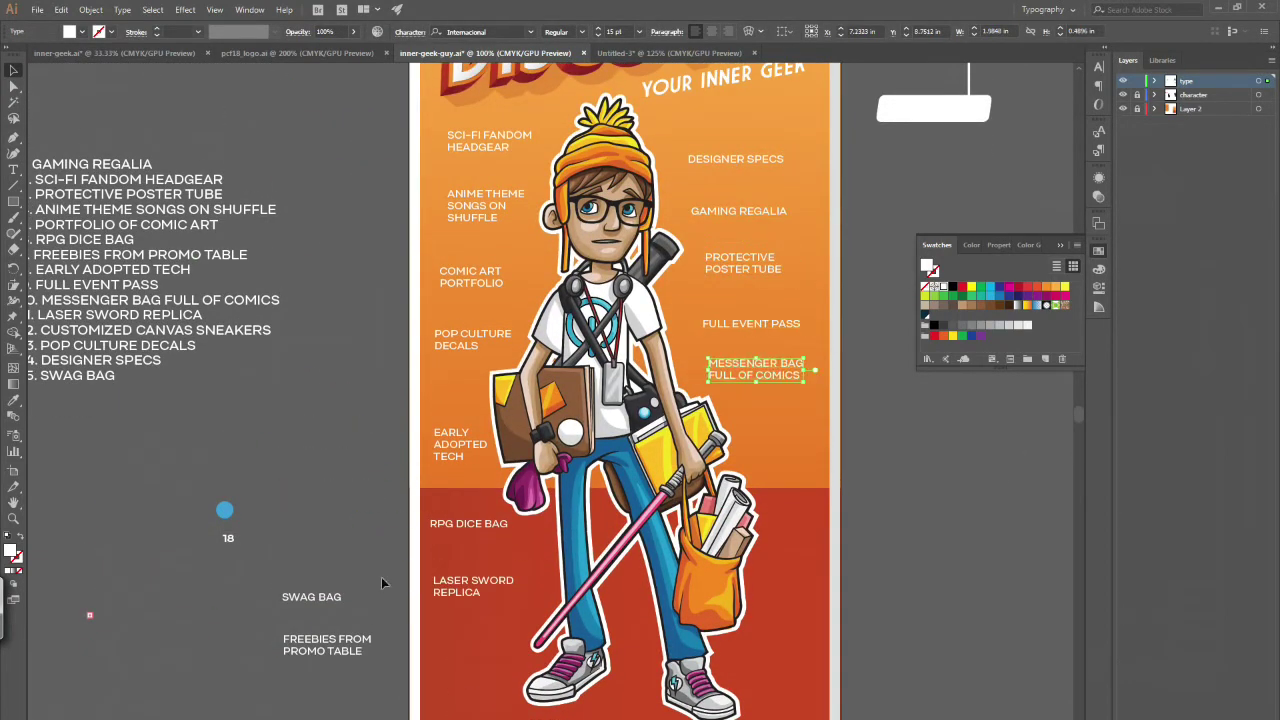
left_click_drag(797, 648, 814, 565)
left_click_drag(360, 641, 814, 445)
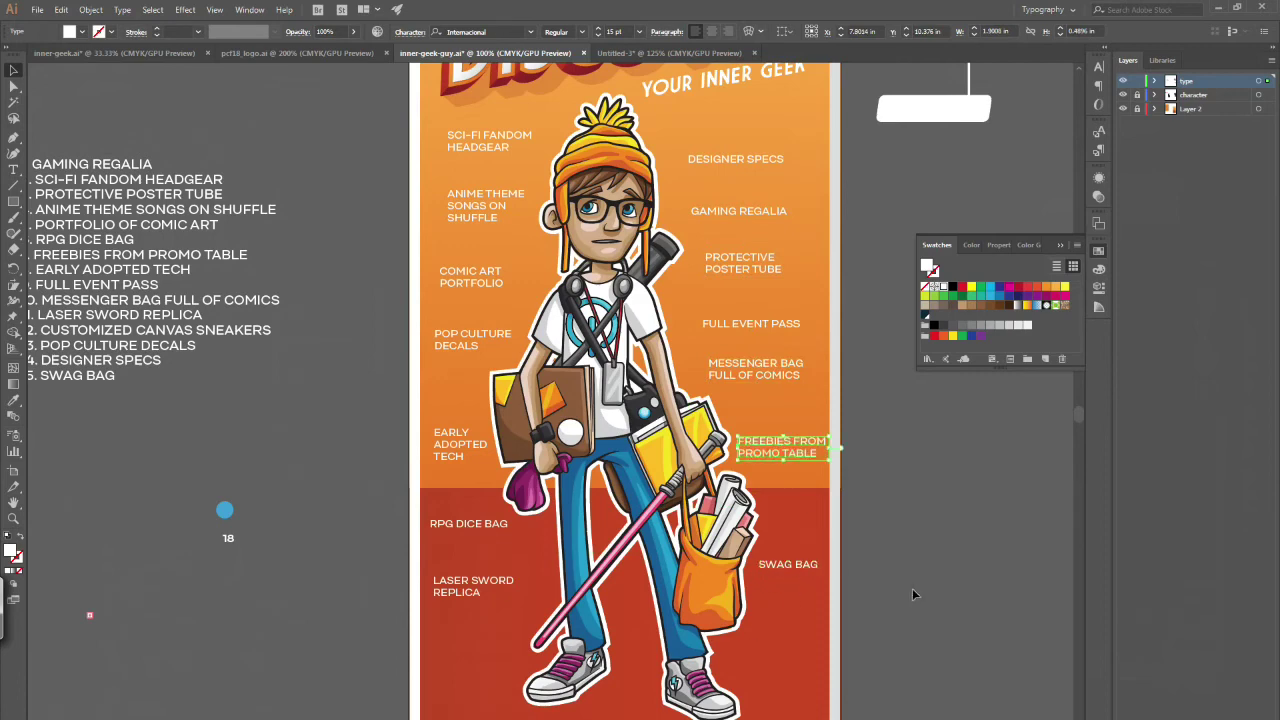
scroll(911, 593, "up", 1)
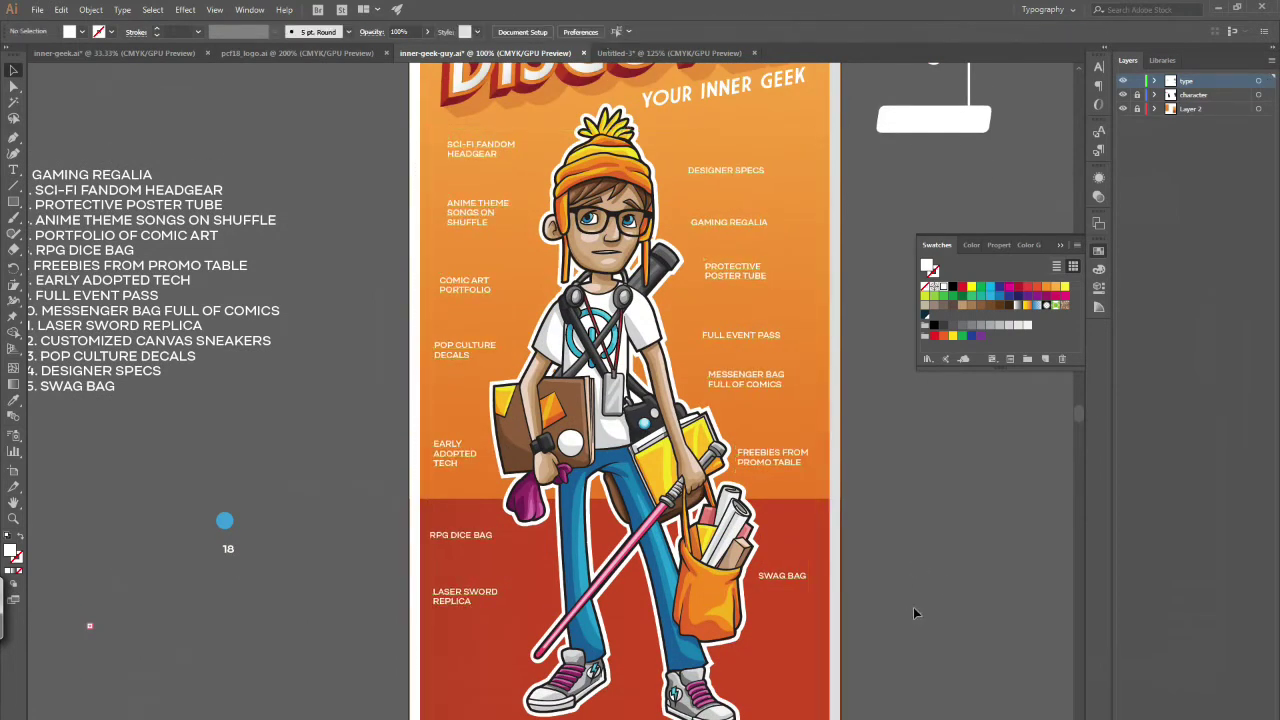
- Combine the blue circle and the number 18 into a badge and place copies beside SCI-FI FANDOM HEADGEAR and DESIGNER SPECS
left_click_drag(228, 548, 281, 536)
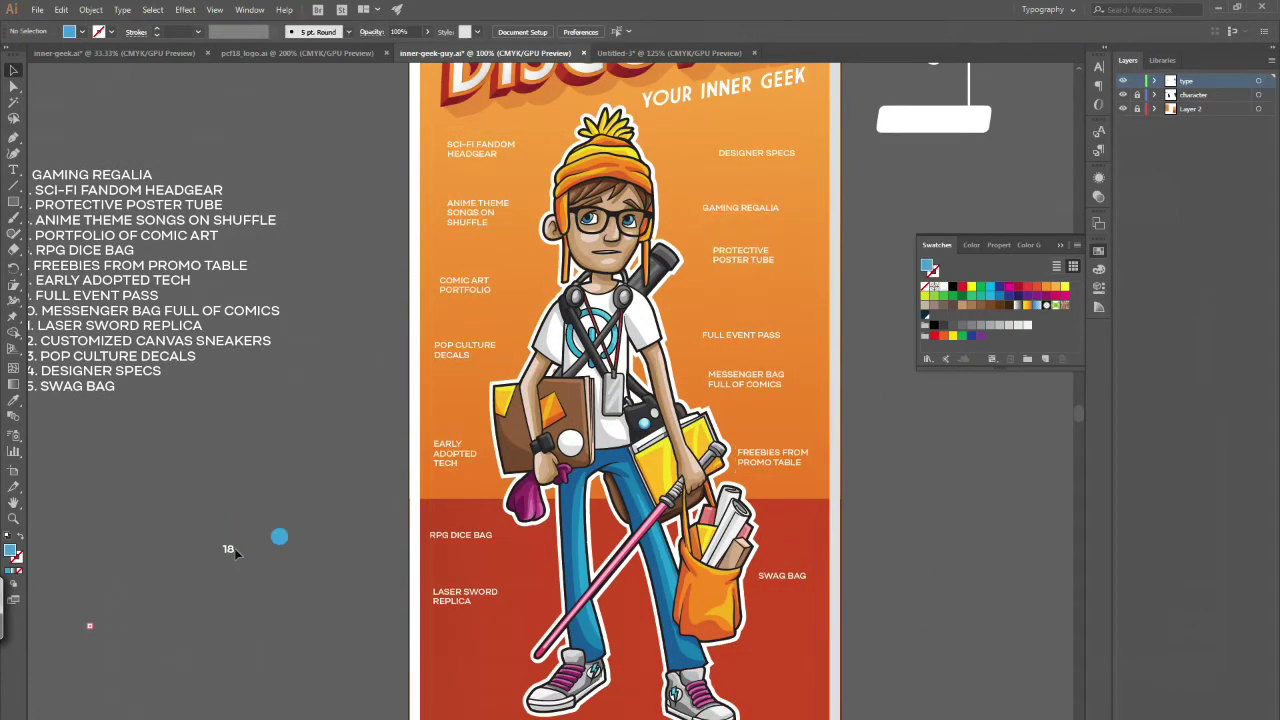
scroll(281, 536, "up", 3)
scroll(476, 358, "down", 4)
key("v")
left_click_drag(476, 358, 757, 104)
key("z")
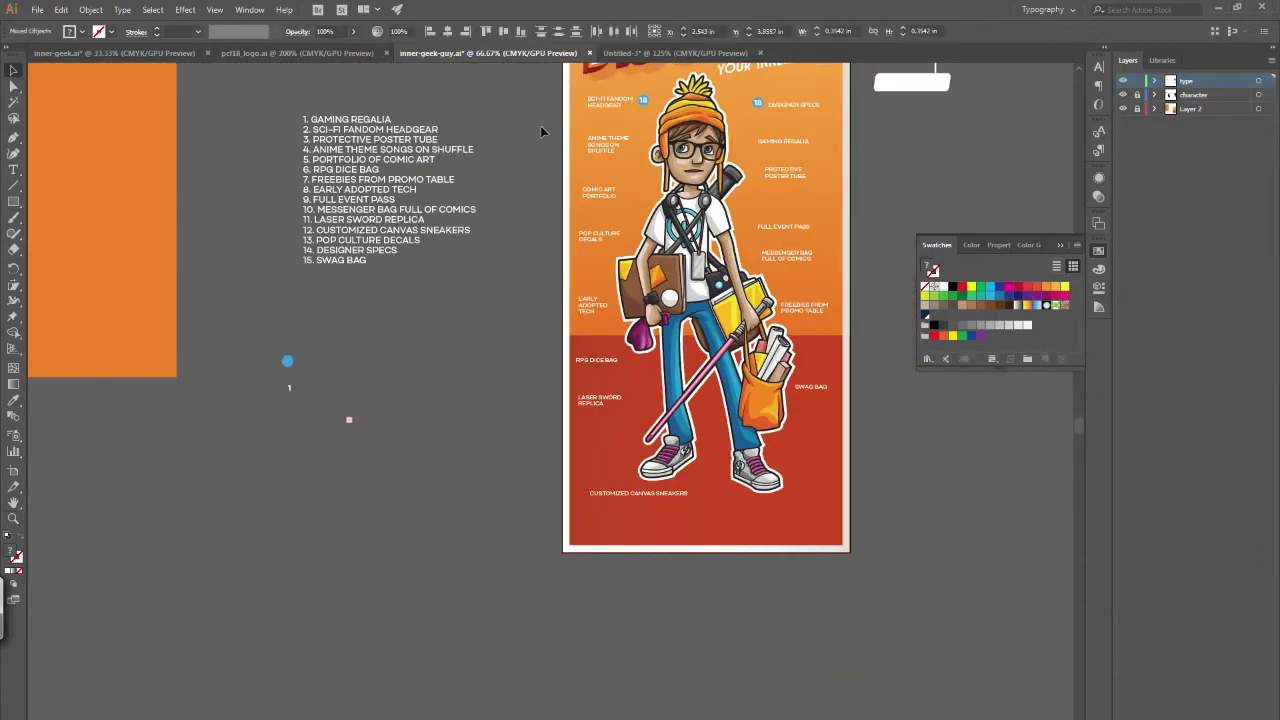
left_click(644, 100)
left_click_drag(432, 397, 290, 397)
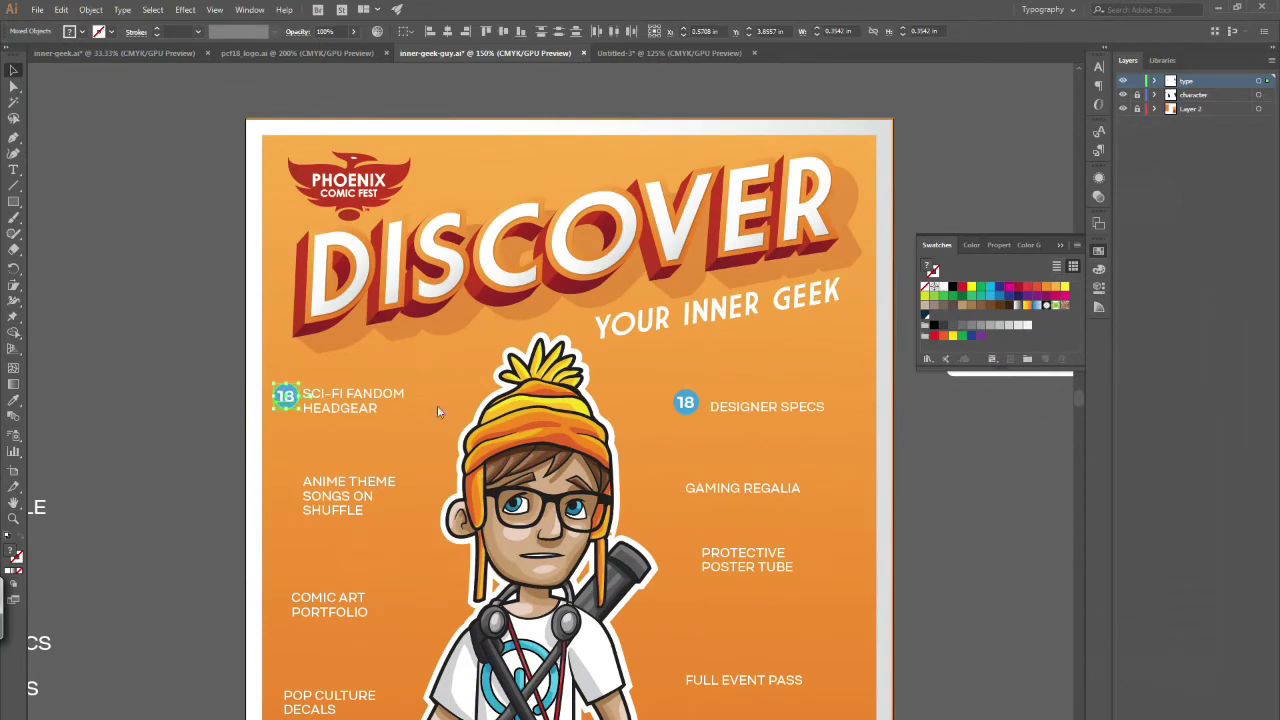
- Draw a straight leader line from the SCI-FI FANDOM HEADGEAR label to the hat with a 1 pt white stroke and no fill
key("p")
left_click(412, 393)
left_click(495, 428)
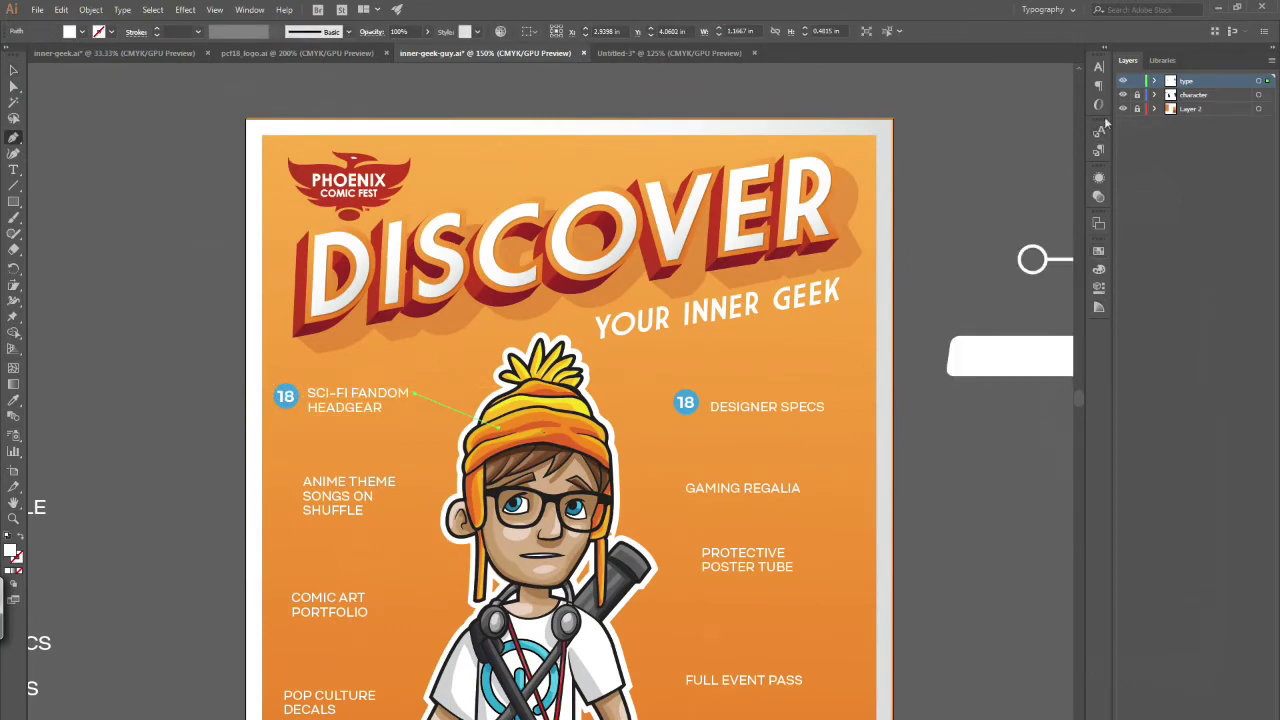
left_click(249, 9)
left_click(300, 527)
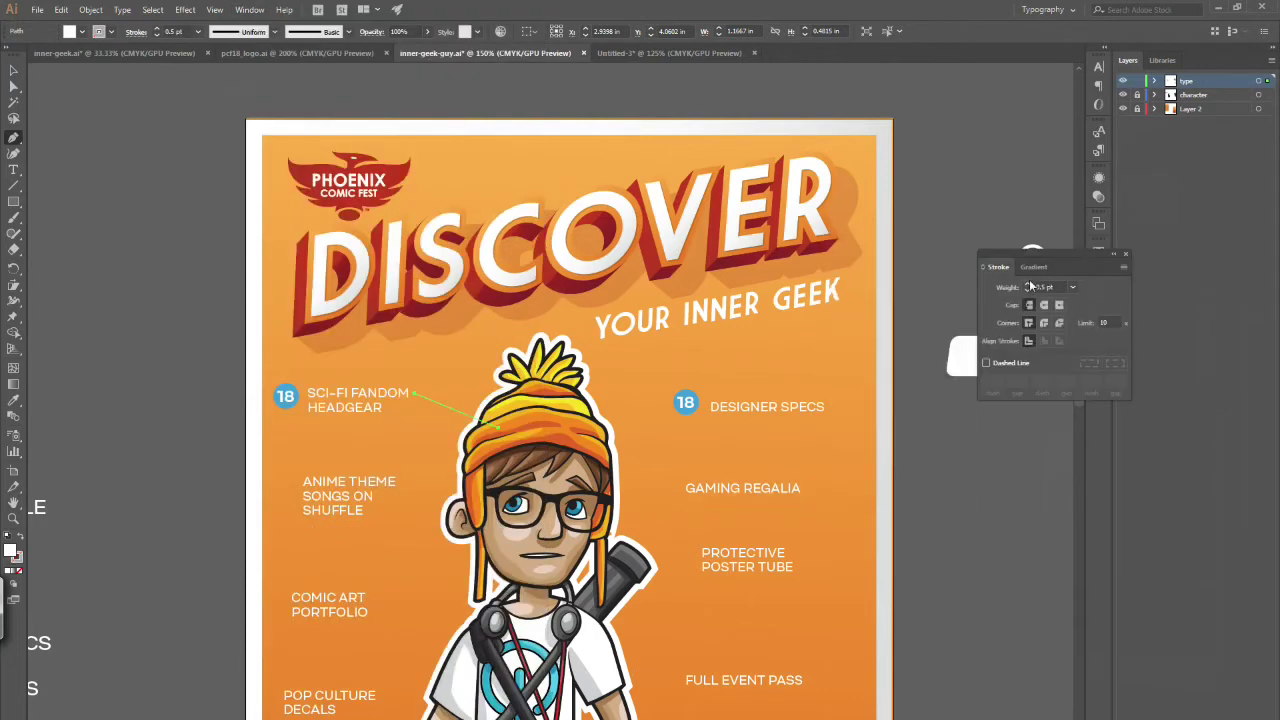
key("v")
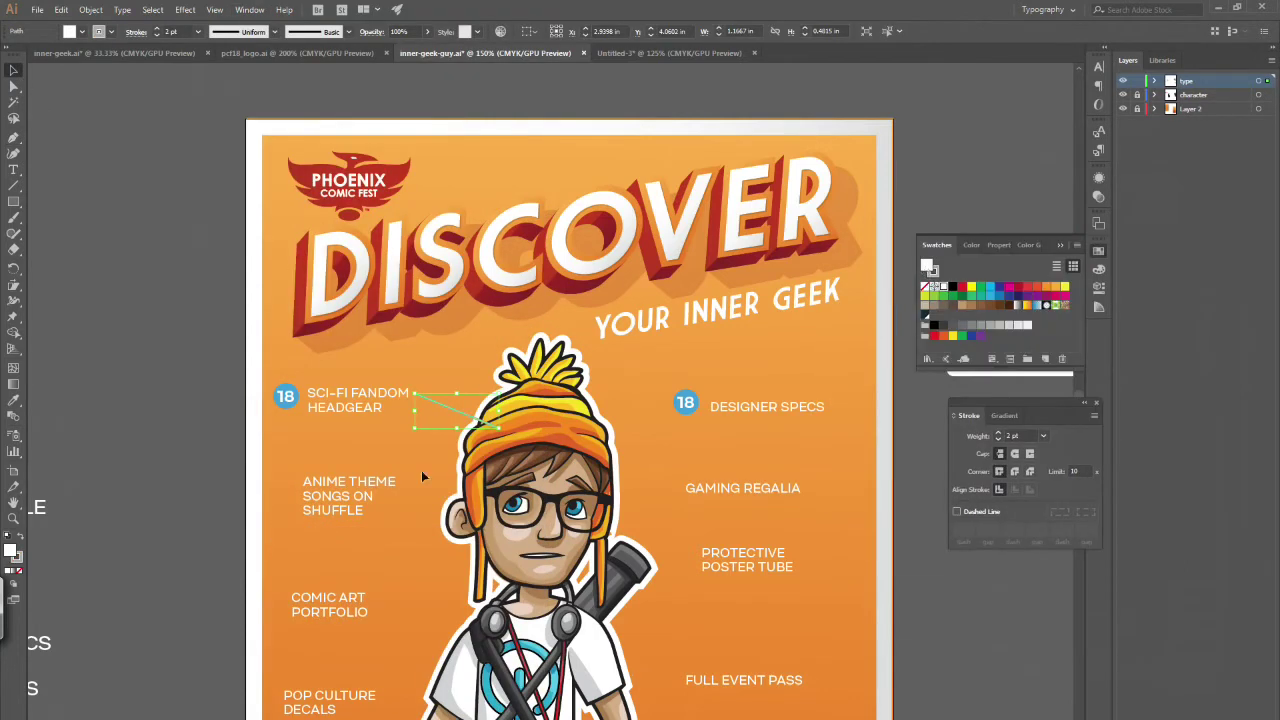
left_click(309, 655)
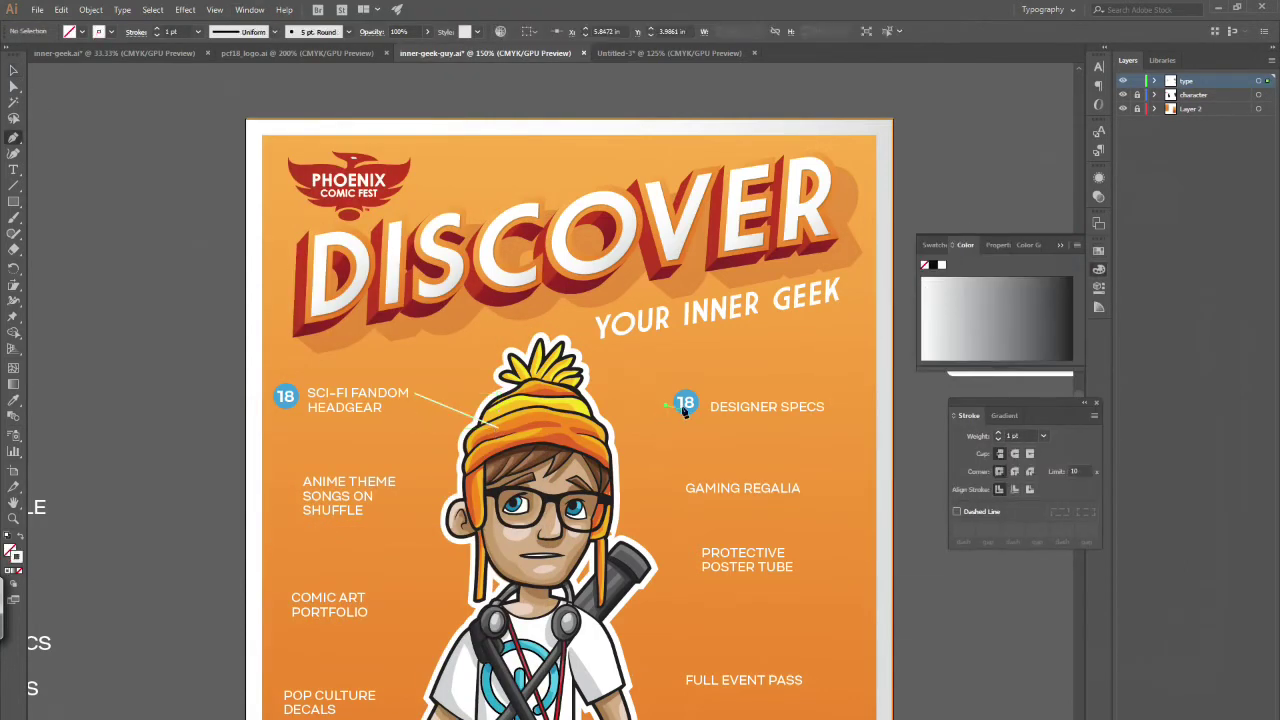
- Draw an elbowed white leader line from the DESIGNER SPECS badge to the character's glasses
left_click(609, 500)
key("v")
left_click(111, 362)
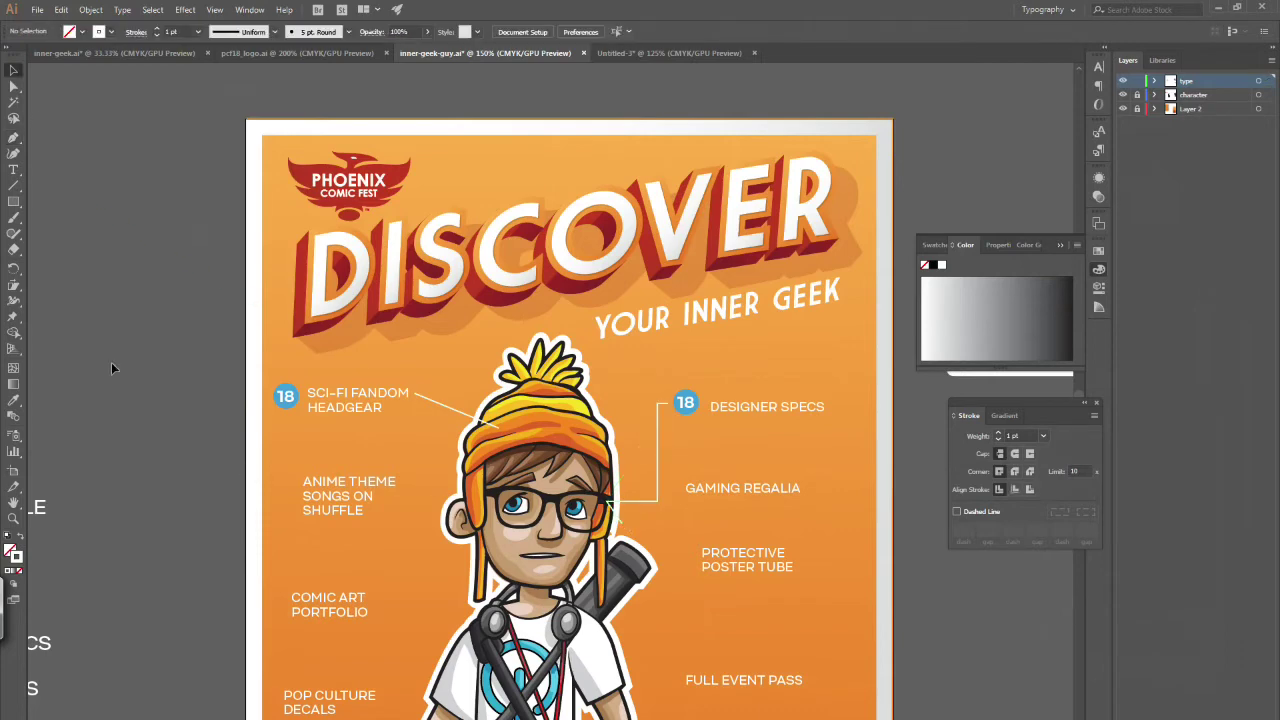
- Try placing the number badge between the SCI-FI FANDOM HEADGEAR text and its leader line
left_click_drag(357, 400, 193, 400)
key("ctrl+z")
key("ctrl+shift+a")
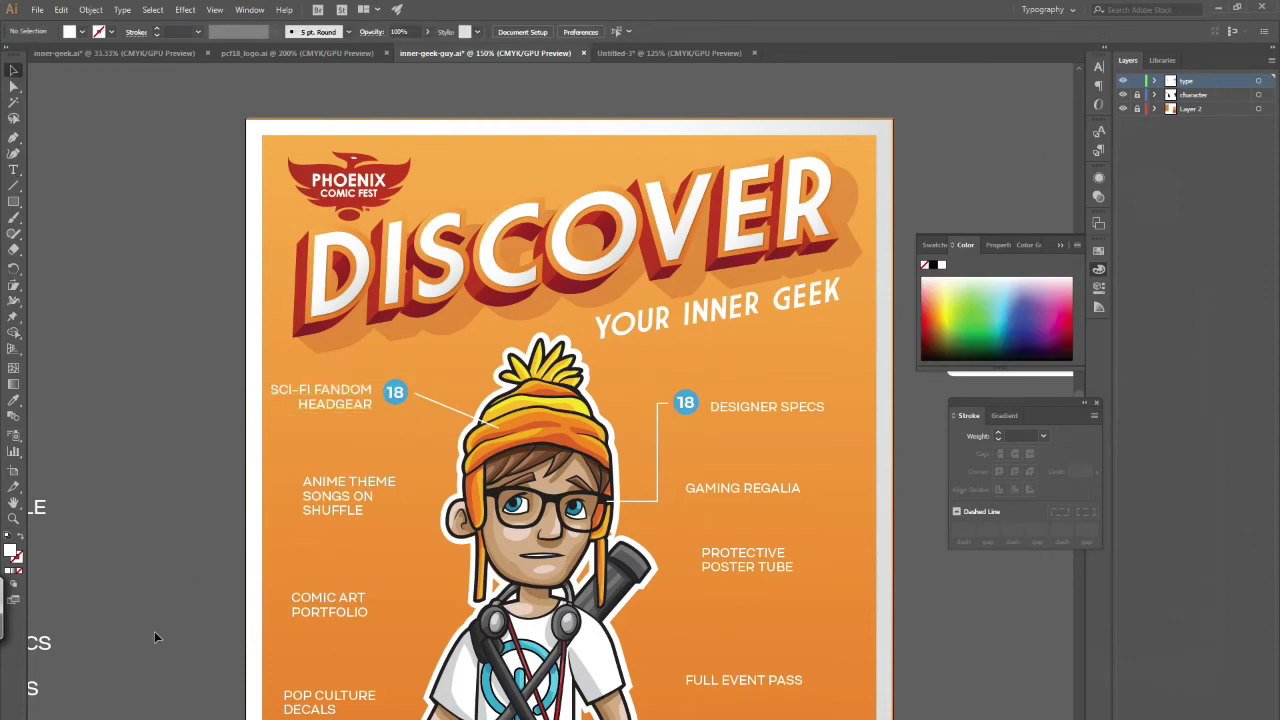
left_click_drag(353, 389, 381, 393)
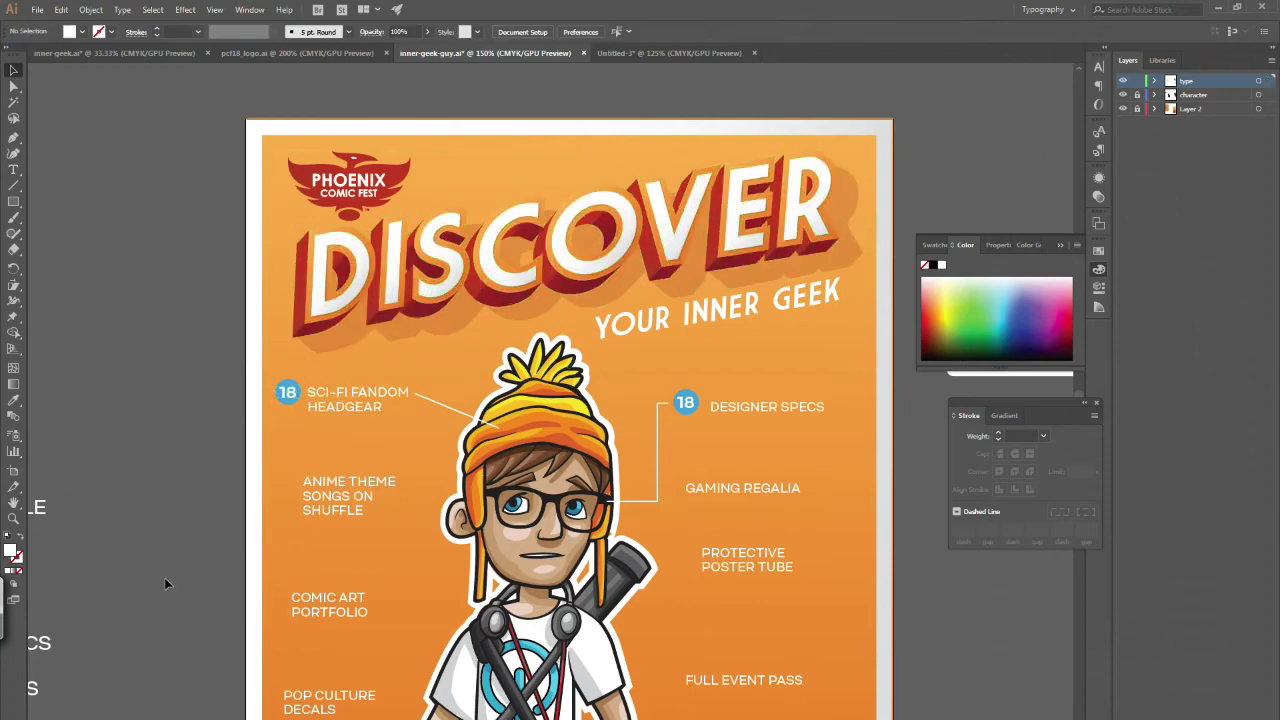
- Set the SCI-FI FANDOM HEADGEAR badge's number to 10 pt and scale its blue circle down to fit
left_click(287, 392)
left_click_drag(287, 392, 285, 393)
key("ctrl+shift+a")
key("ctrl+plus")
key("ctrl+plus")
key("ctrl+plus")
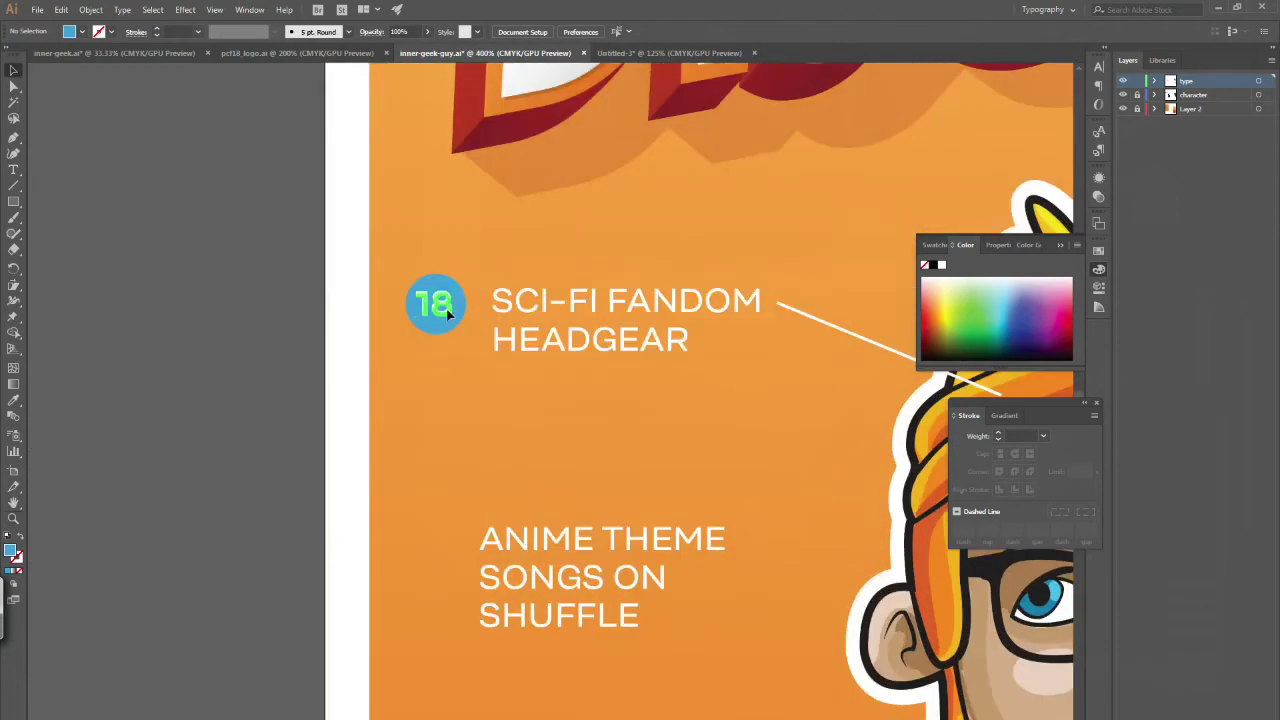
left_click(440, 308)
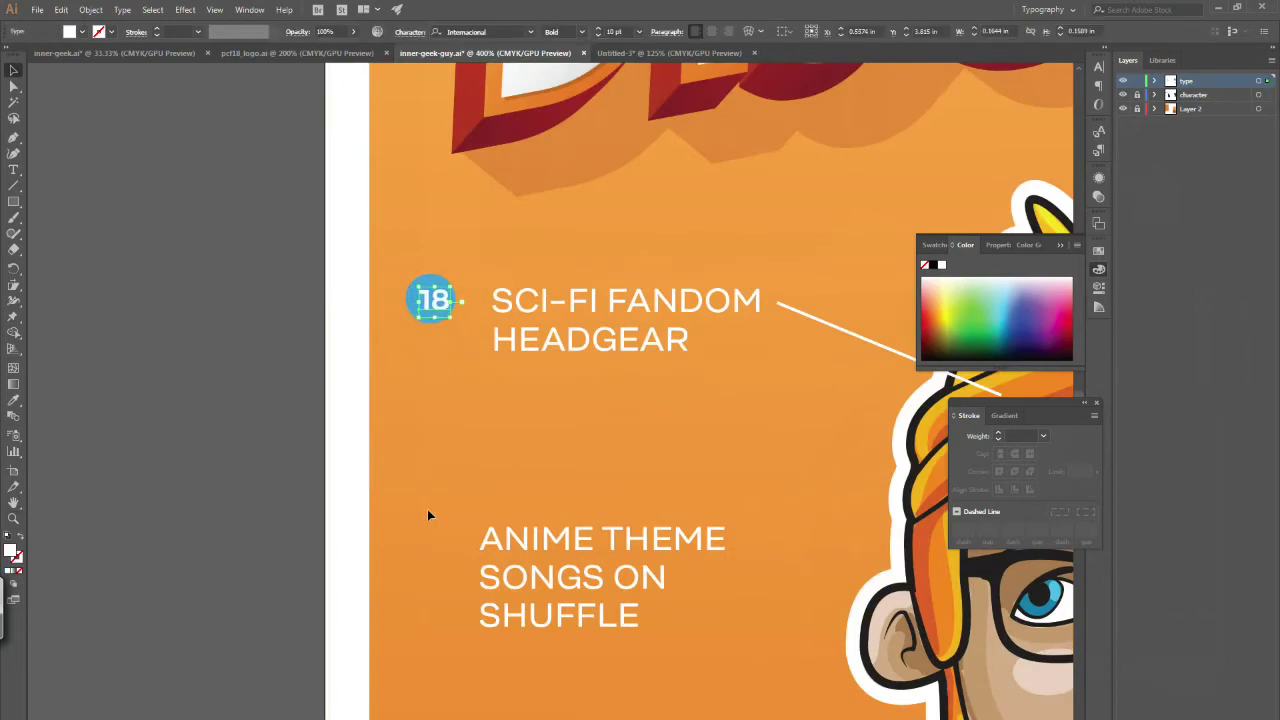
left_click(418, 285, "shift")
- Move the reduced badge close to the SCI-FI FANDOM HEADGEAR text and remove the larger badge beside DESIGNER SPECS
left_click_drag(440, 300, 468, 312)
key("ctrl+minus")
key("ctrl+minus")
key("ctrl+minus")
scroll(410, 495, "left", 4)
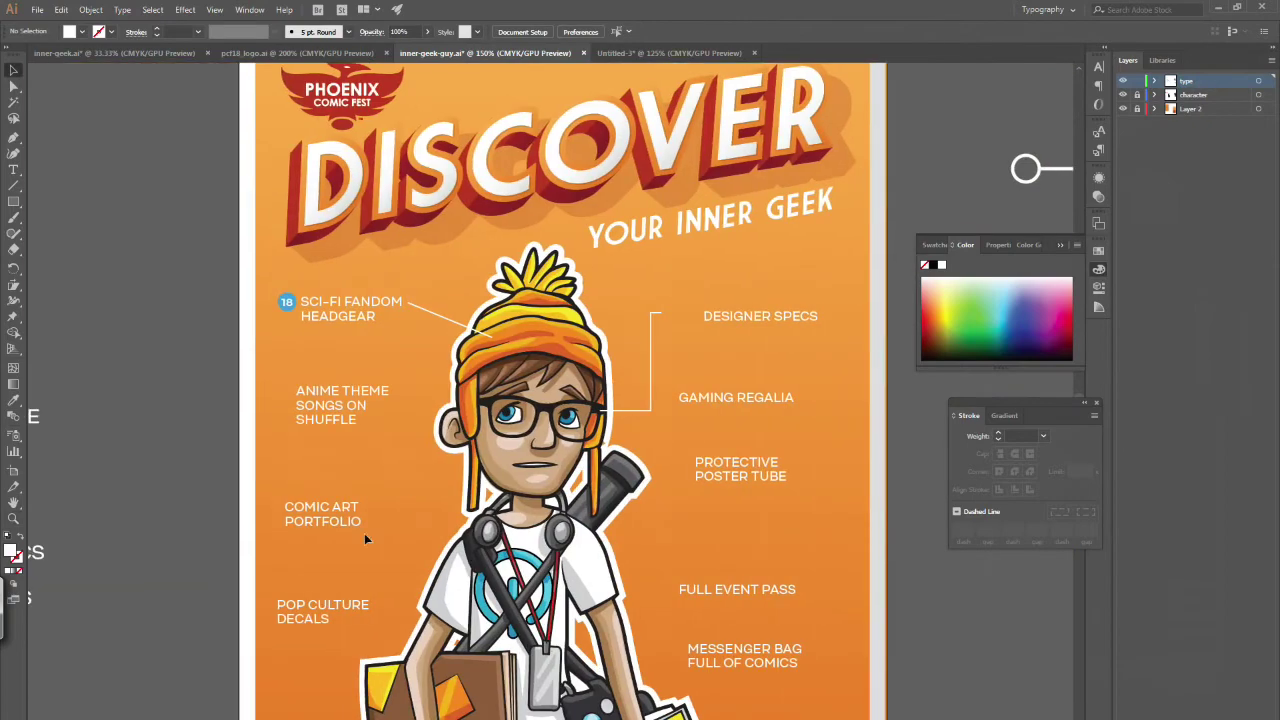
- Copy the small number badge to every other label on the left side, from ANIME THEME SONGS ON SHUFFLE to CUSTOMIZED CANVAS SNEAKERS
left_click_drag(275, 279, 284, 364)
key("ctrl+d")
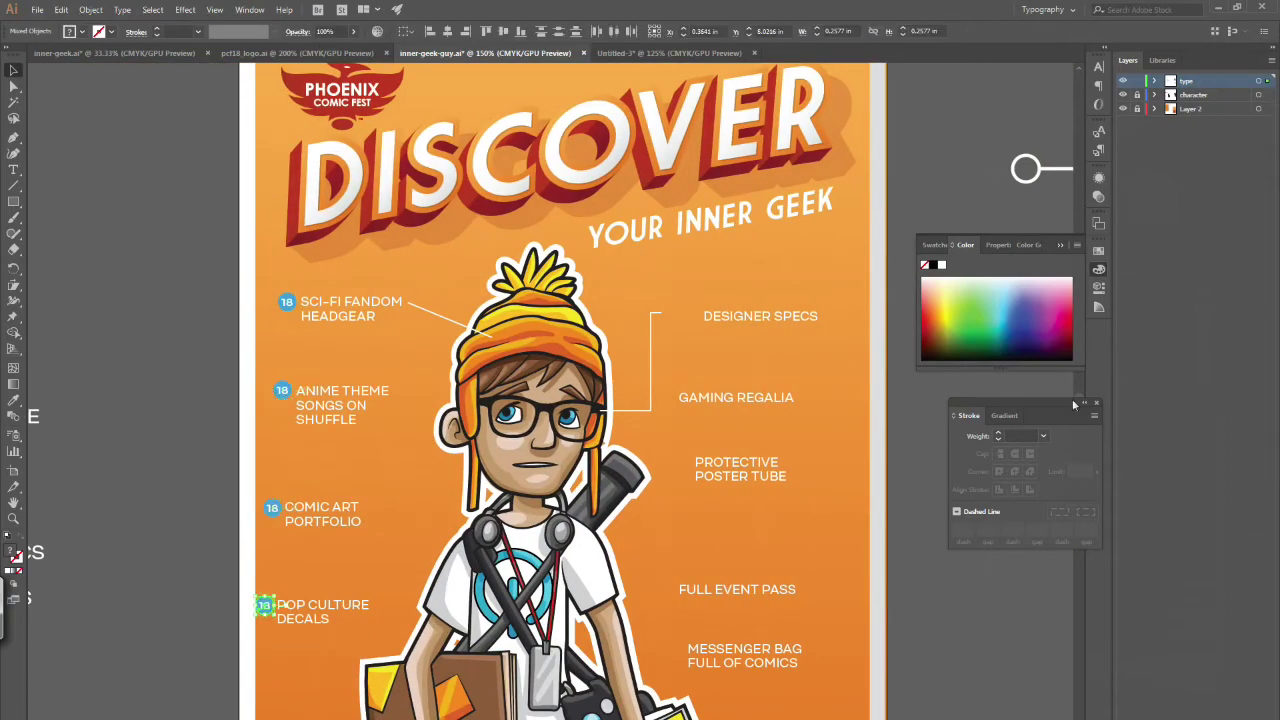
left_click_drag(1085, 409, 1049, 475)
scroll(270, 363, "down", 5)
key("ctrl+d")
scroll(600, 400, "down", 5)
key("ctrl+d")
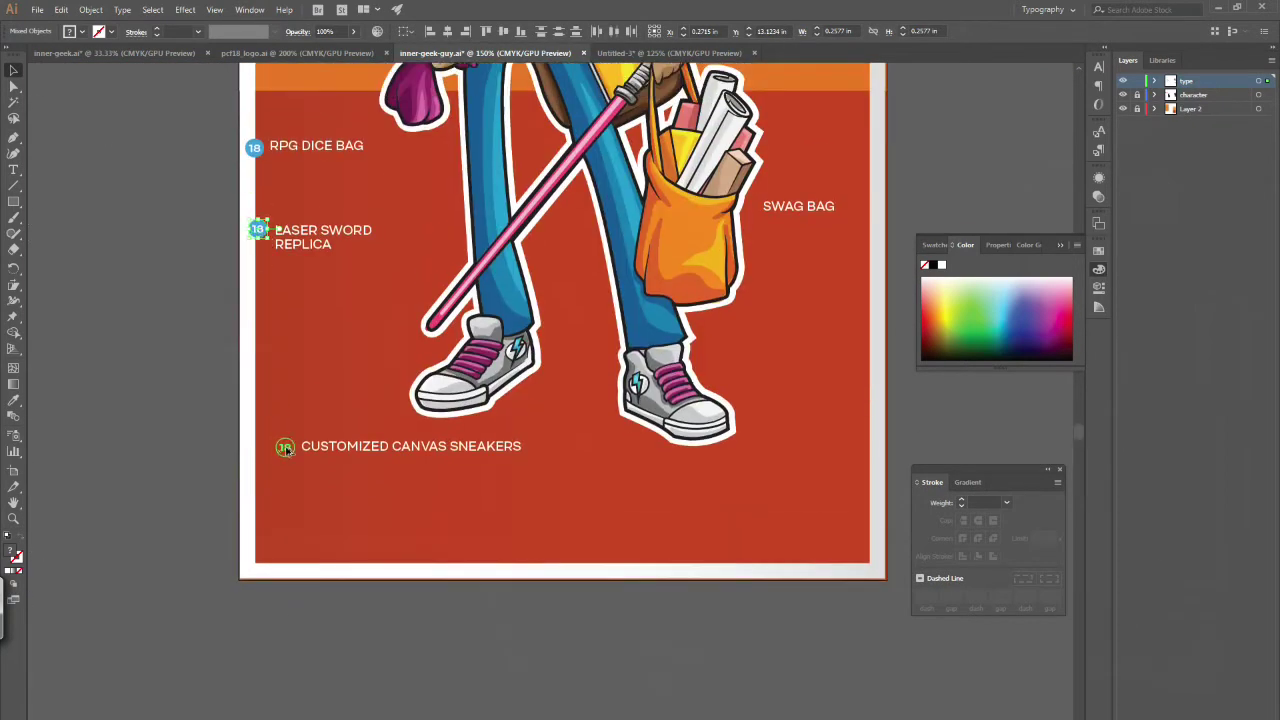
- Copy the small number badge to the labels on the right side, starting with DESIGNER SPECS and GAMING REGALIA
scroll(600, 400, "up", 8)
left_click_drag(286, 187, 678, 348)
left_click(672, 264)
scroll(678, 348, "down", 3)
left_click_drag(682, 100, 674, 290)
scroll(1077, 443, "down", 10)
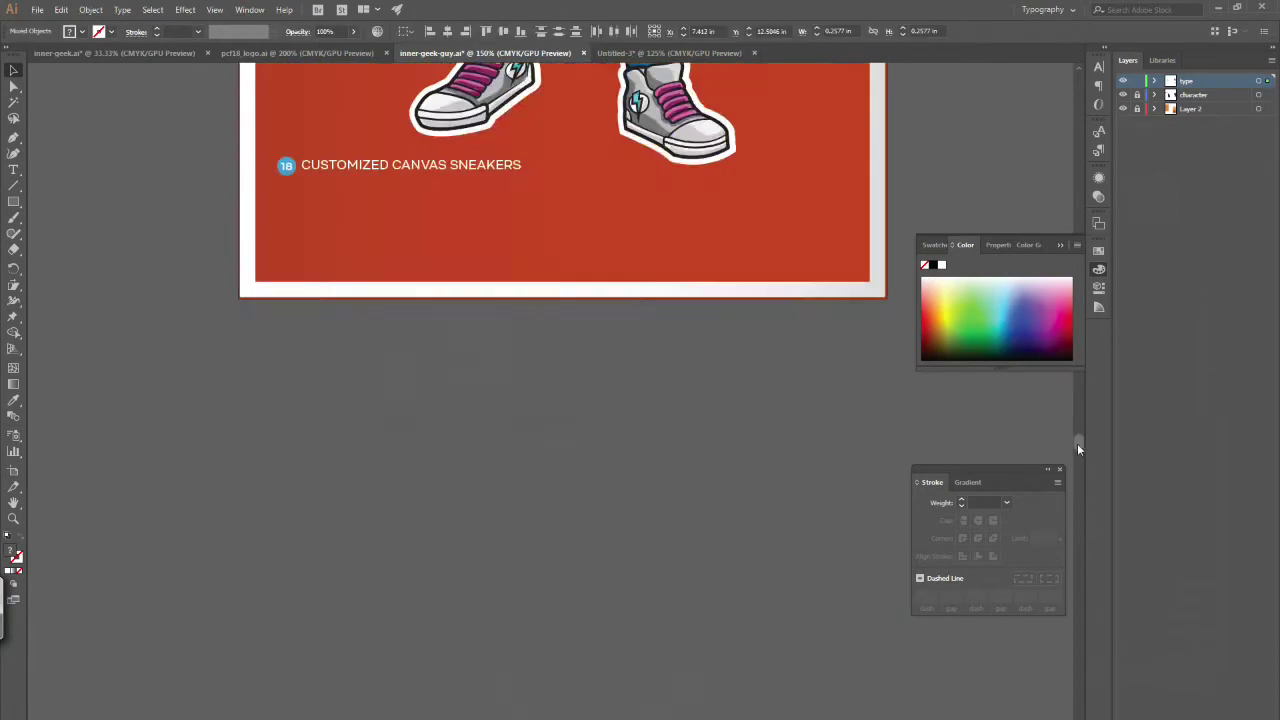
scroll(743, 448, "up", 15)
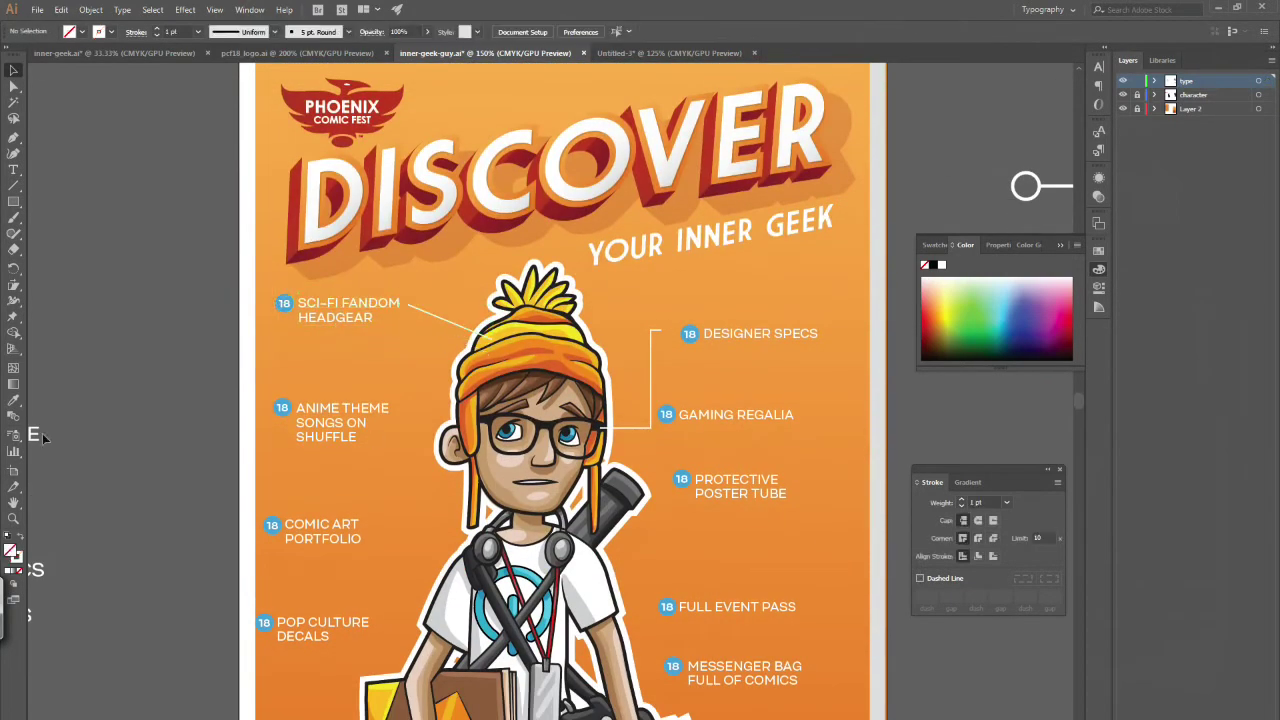
- Change the SCI-FI FANDOM HEADGEAR badge number to 1 and the DESIGNER SPECS badge number to 2
left_click(368, 317)
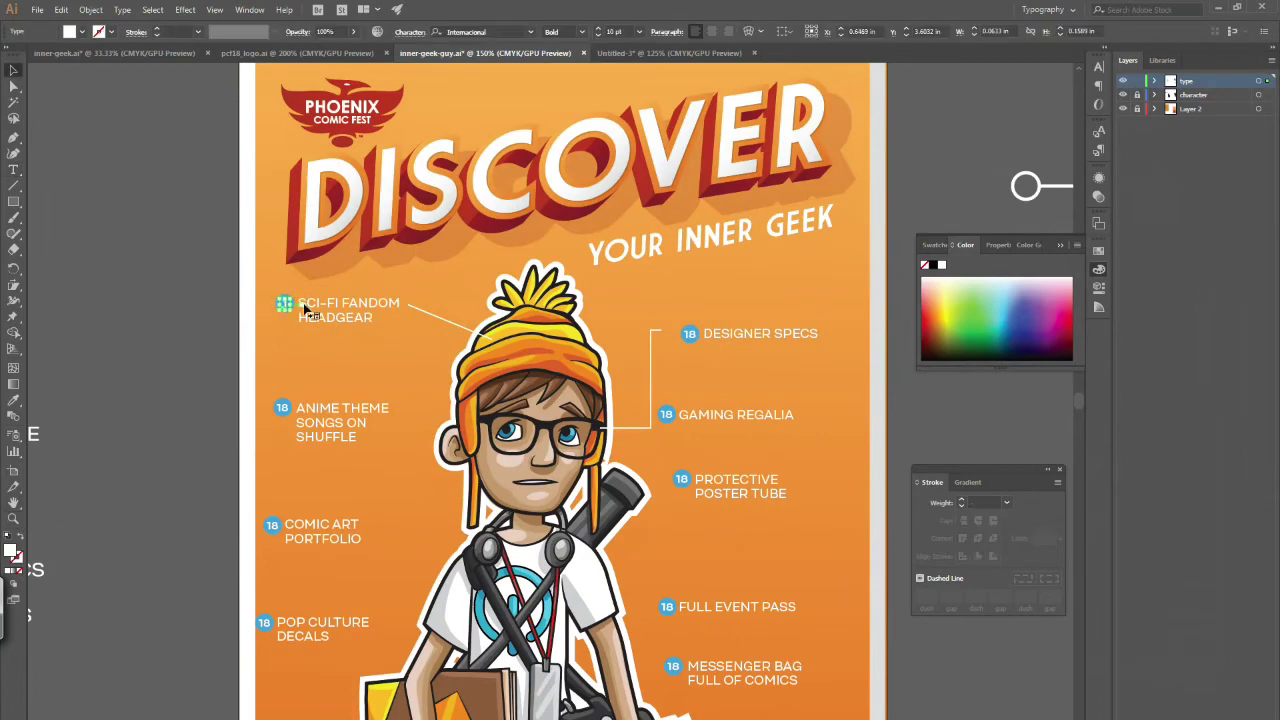
type("1")
type("2")
key("Escape")
- Reposition the GAMING REGALIA, PROTECTIVE POSTER TUBE and ANIME THEME SONGS labels, numbering the ANIME THEME badge 3 and the GAMING REGALIA badge 4
left_click_drag(735, 414, 760, 434)
left_click_drag(735, 480, 751, 533)
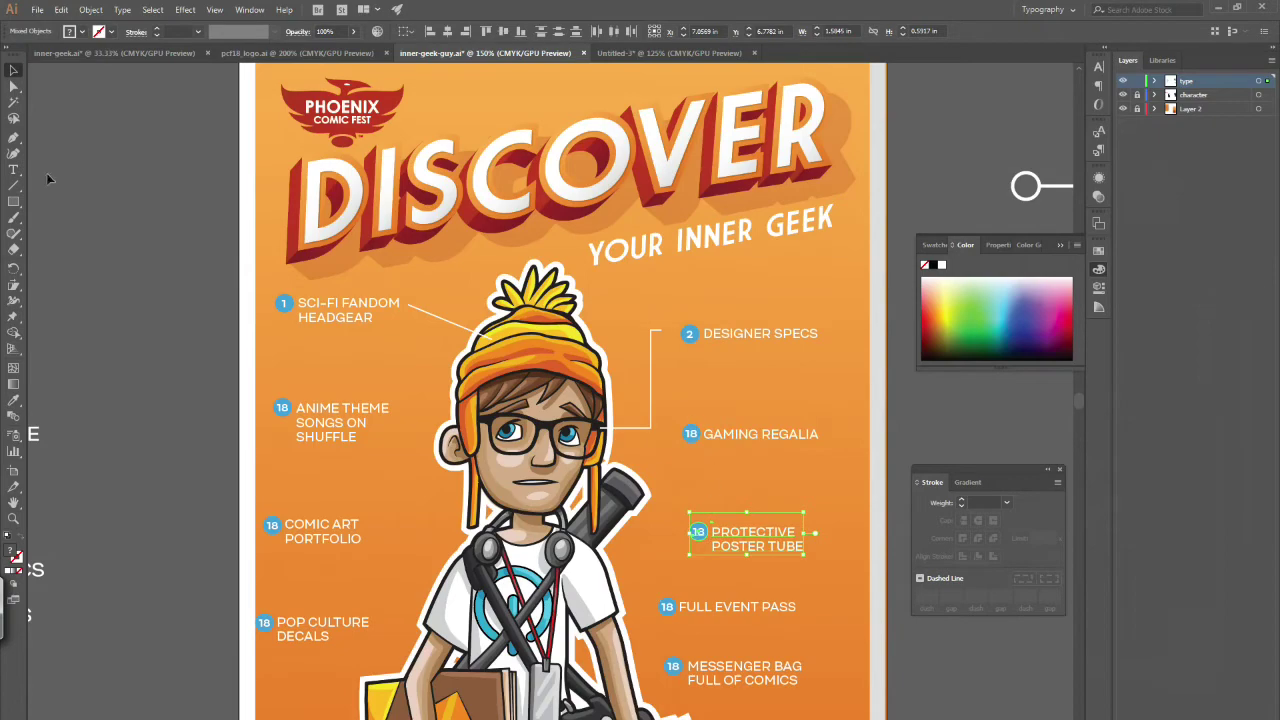
left_click_drag(297, 391, 312, 398)
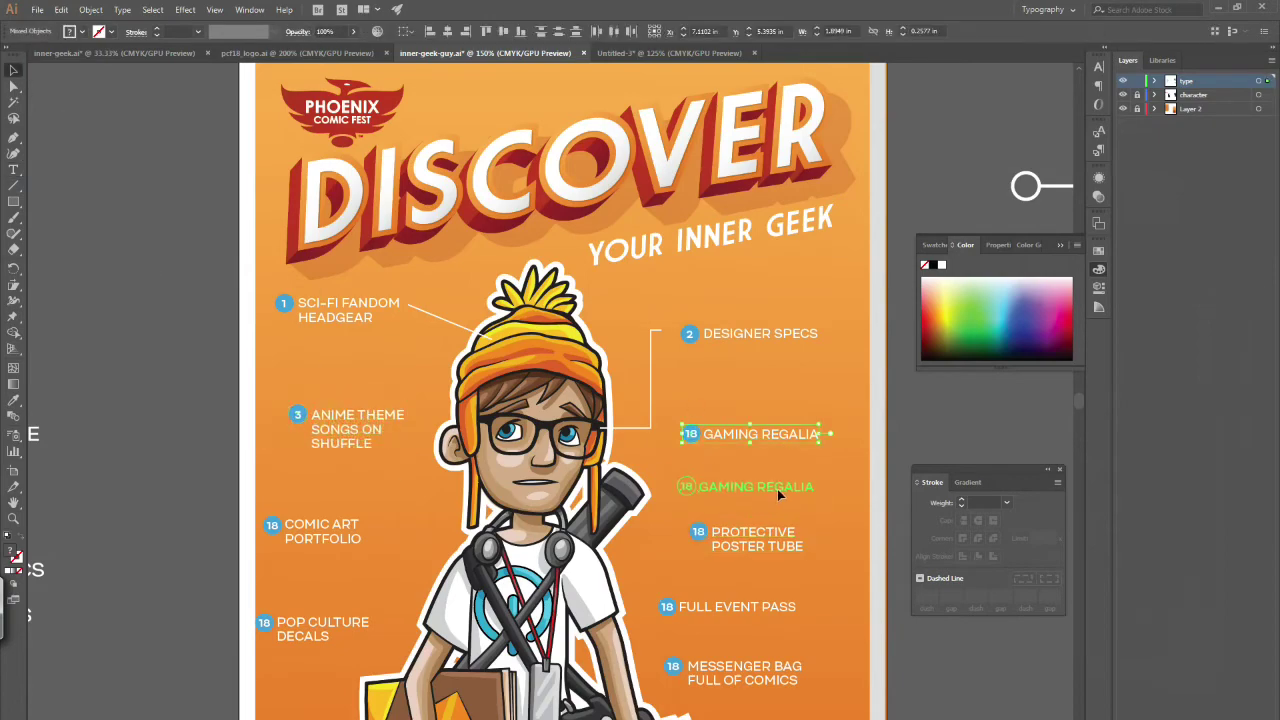
left_click_drag(777, 489, 777, 489)
scroll(777, 489, "down", 2)
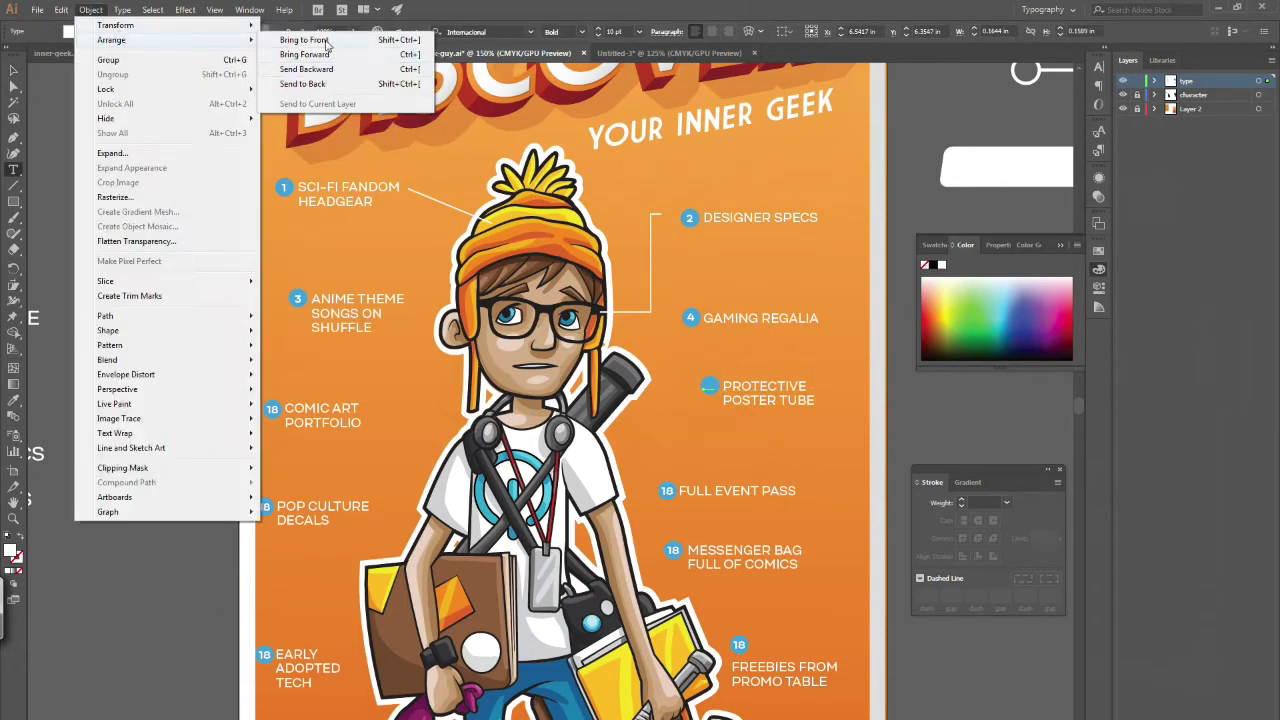
- Number the PROTECTIVE POSTER TUBE badge 5 and move the COMIC ART PORTFOLIO label with its badge closer to the character
key("v")
left_click_drag(300, 418, 389, 457)
left_click(348, 520)
left_click_drag(348, 520, 372, 513)
- Number the COMIC ART PORTFOLIO badge 6 and move the POP CULTURE DECALS label with its badge up beneath it
key("t")
left_click_drag(287, 396, 359, 404)
left_click(61, 10)
left_click(74, 26)
left_click(13, 70)
left_click_drag(374, 531, 373, 511)
left_click(180, 330)
left_click(15, 172)
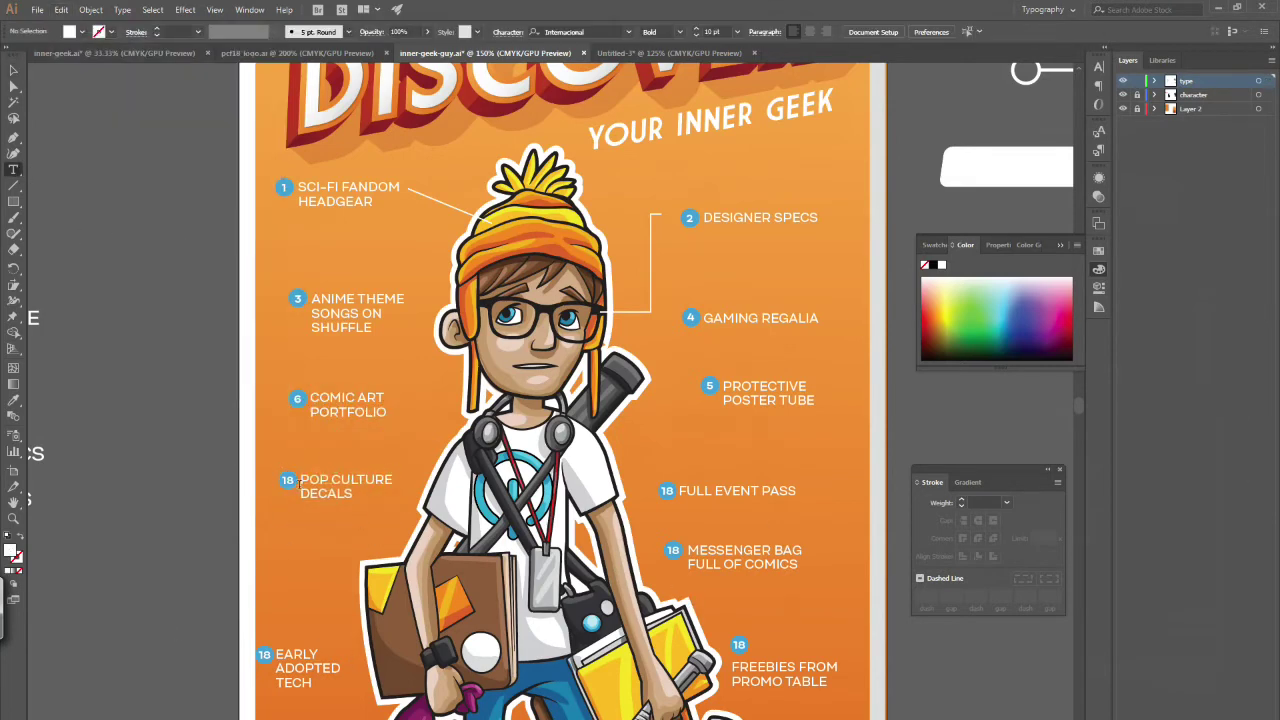
- Number the POP CULTURE DECALS badge 7 and move that label and COMIC ART PORTFOLIO, with their badges, further down
double_click(288, 481)
type("7")
key("Escape")
left_click(300, 485)
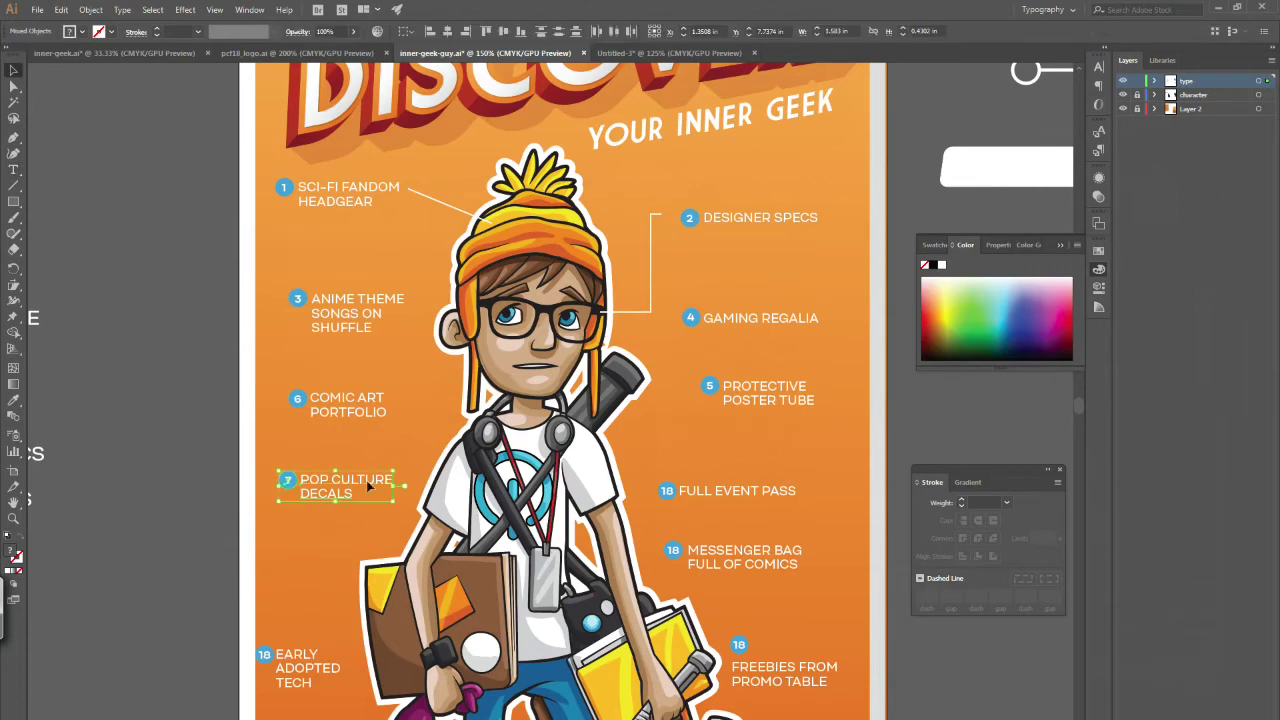
left_click_drag(300, 485, 307, 519)
left_click_drag(330, 405, 327, 449)
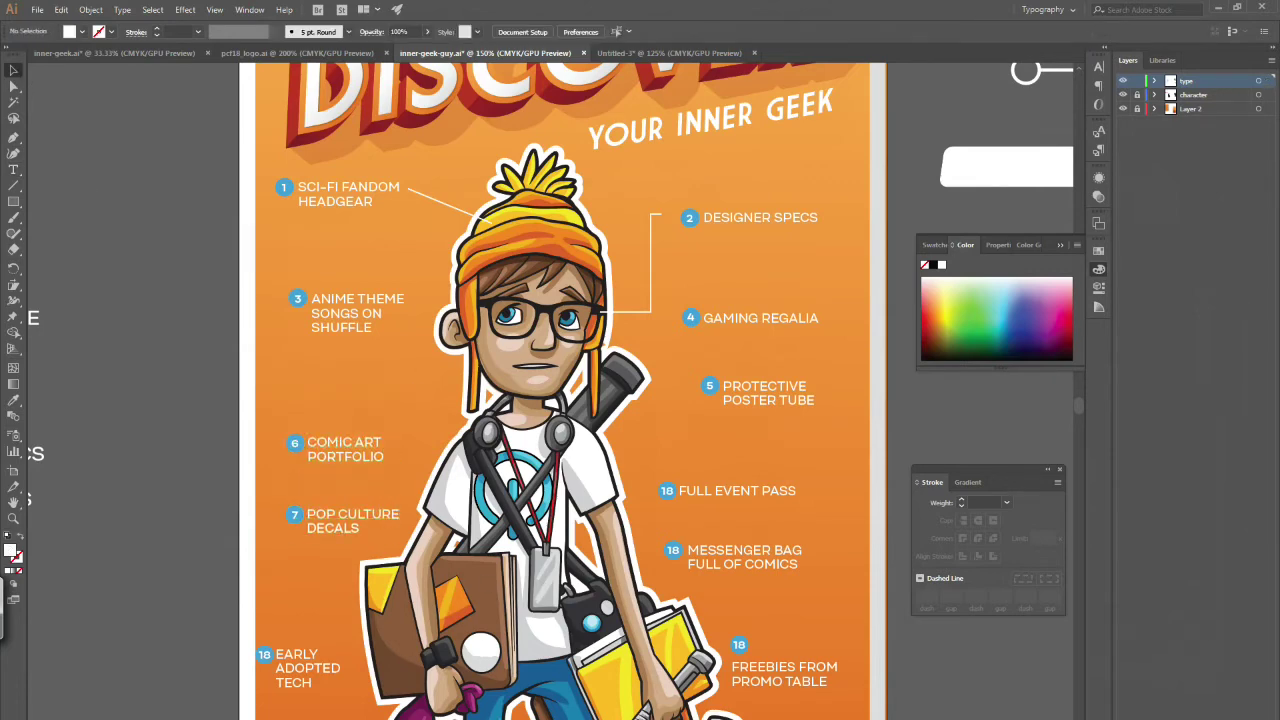
- Raise the COMIC ART PORTFOLIO label slightly, then number the FULL EVENT PASS badge 7 and the POP CULTURE DECALS badge 8
left_click_drag(367, 466, 365, 448)
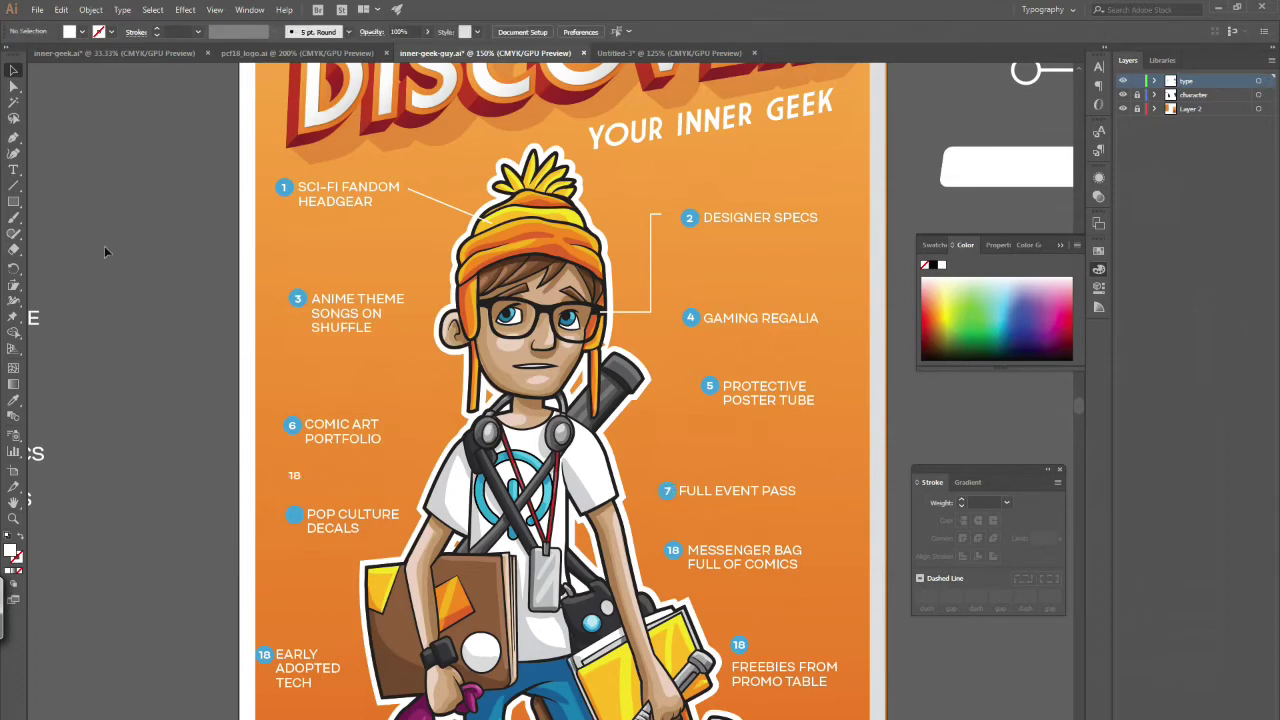
left_click(294, 514)
type("8")
key("ctrl+shift+a")
scroll(557, 390, "down", 4)
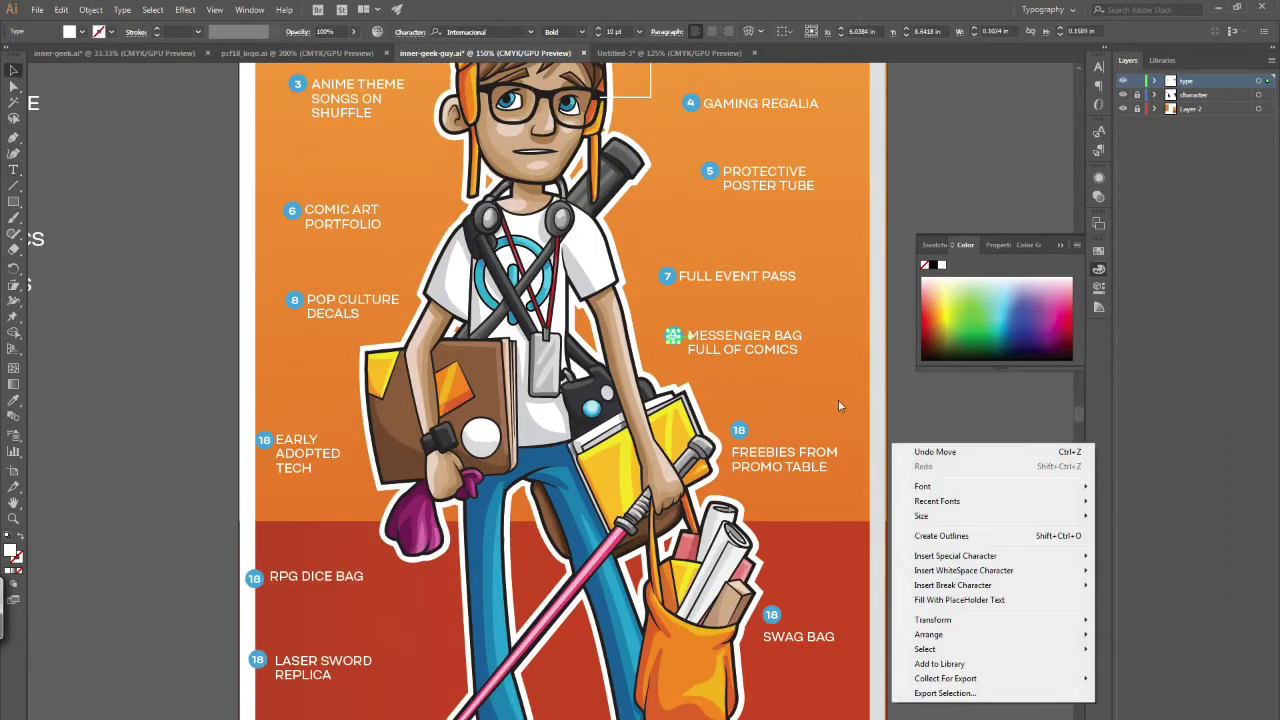
- Number the MESSENGER BAG badge 9 and the FREEBIES badge 10, and reposition the FREEBIES, EARLY ADOPTED TECH and POP CULTURE DECALS labels
left_click_drag(344, 450, 311, 484)
left_click(800, 442)
type("10")
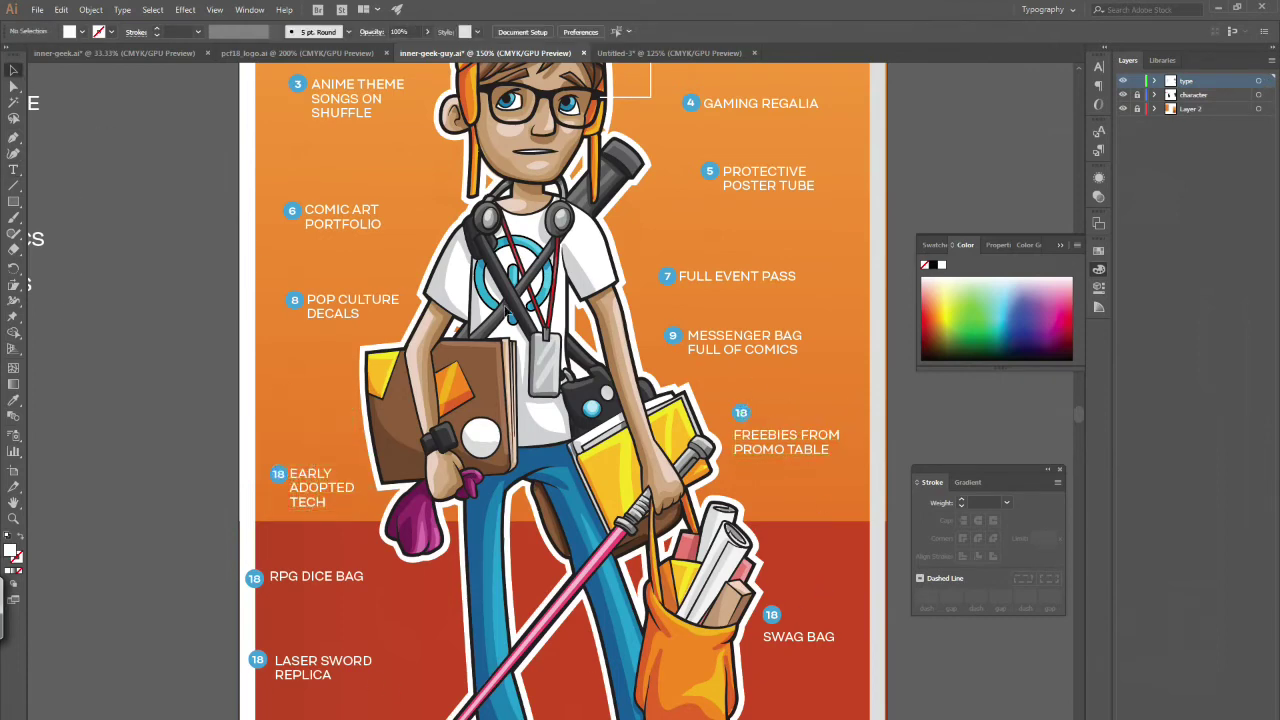
key("Escape")
left_click(897, 451)
left_click_drag(297, 301, 288, 316)
- Move the RPG DICE BAG and LASER SWORD REPLICA labels with their badges closer to the character, numbering the dice bag badge 11
left_click(235, 556)
left_click_drag(257, 578, 290, 604)
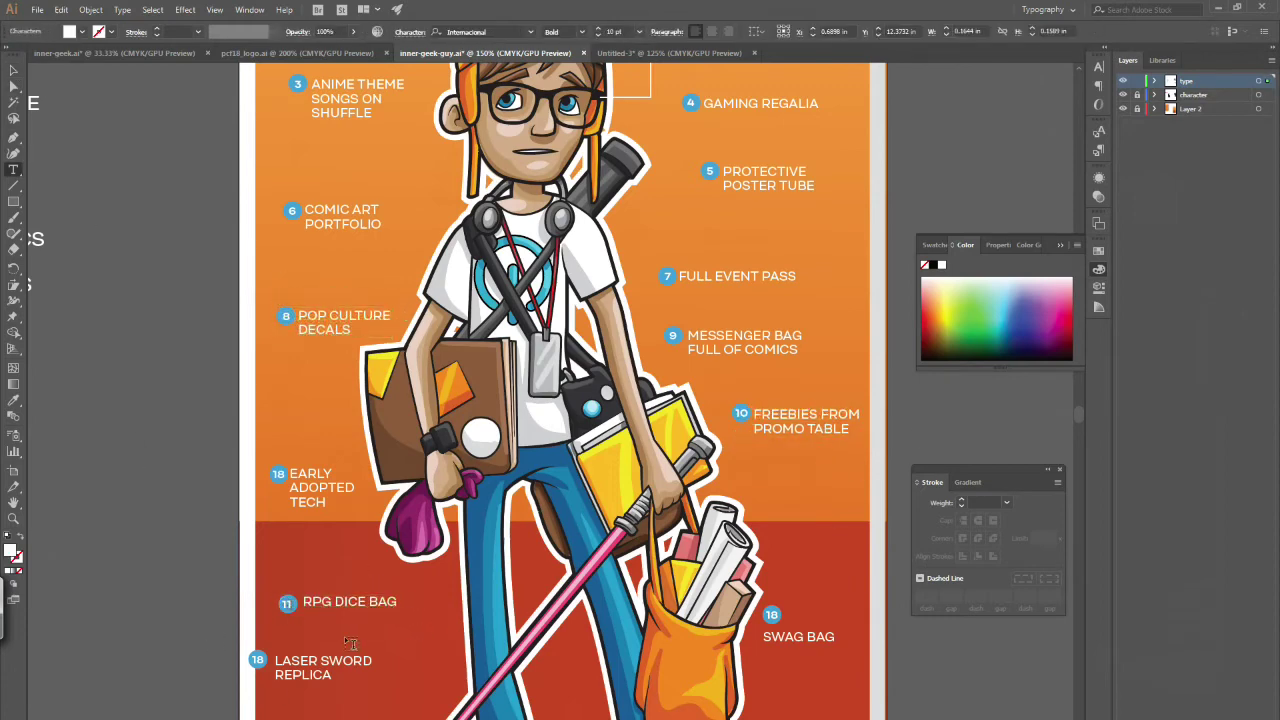
type("11")
key("Escape")
left_click_drag(300, 666, 345, 678)
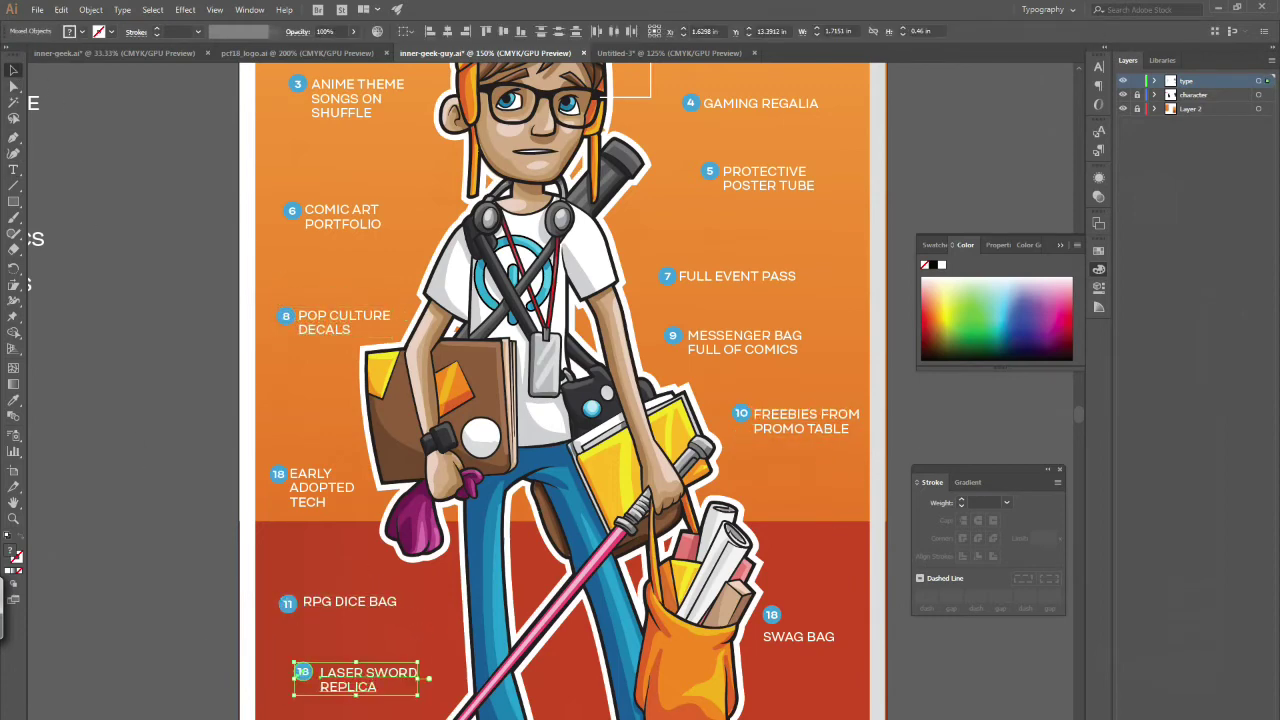
- Number the EARLY ADOPTED TECH badge 11 and change the RPG DICE BAG badge to 12
left_click(13, 170)
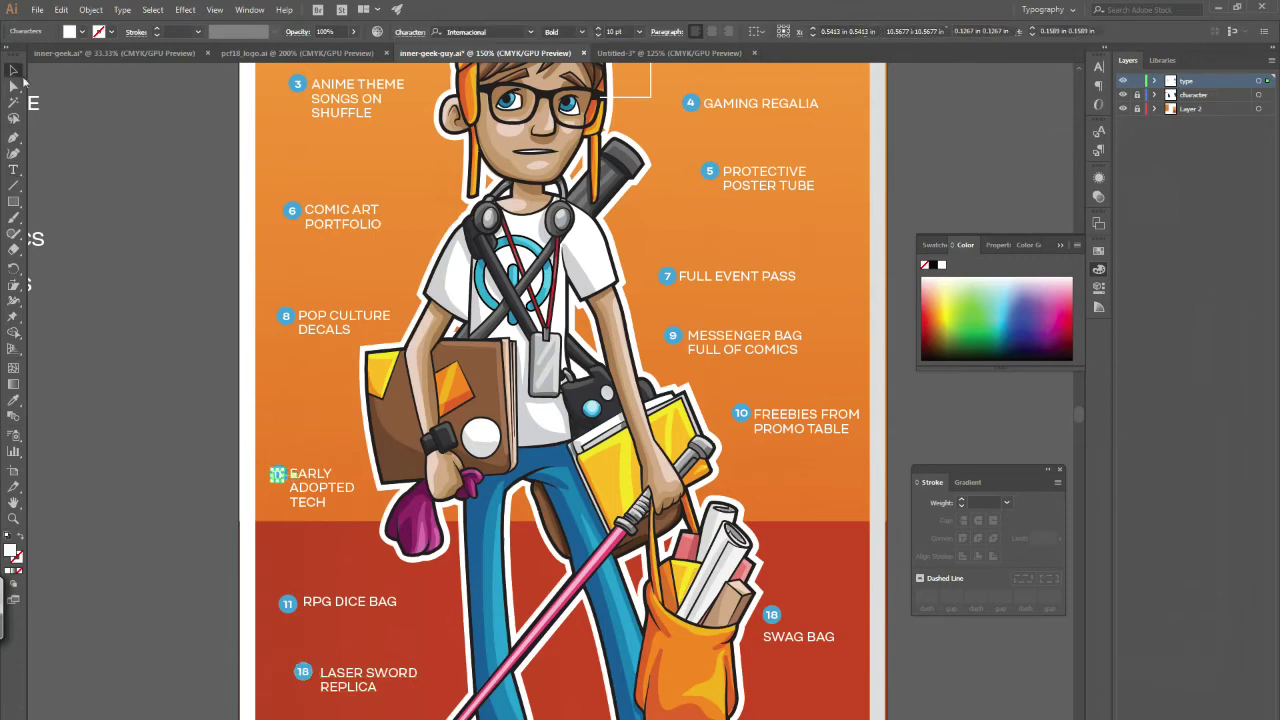
double_click(278, 474)
type("11")
key("Escape")
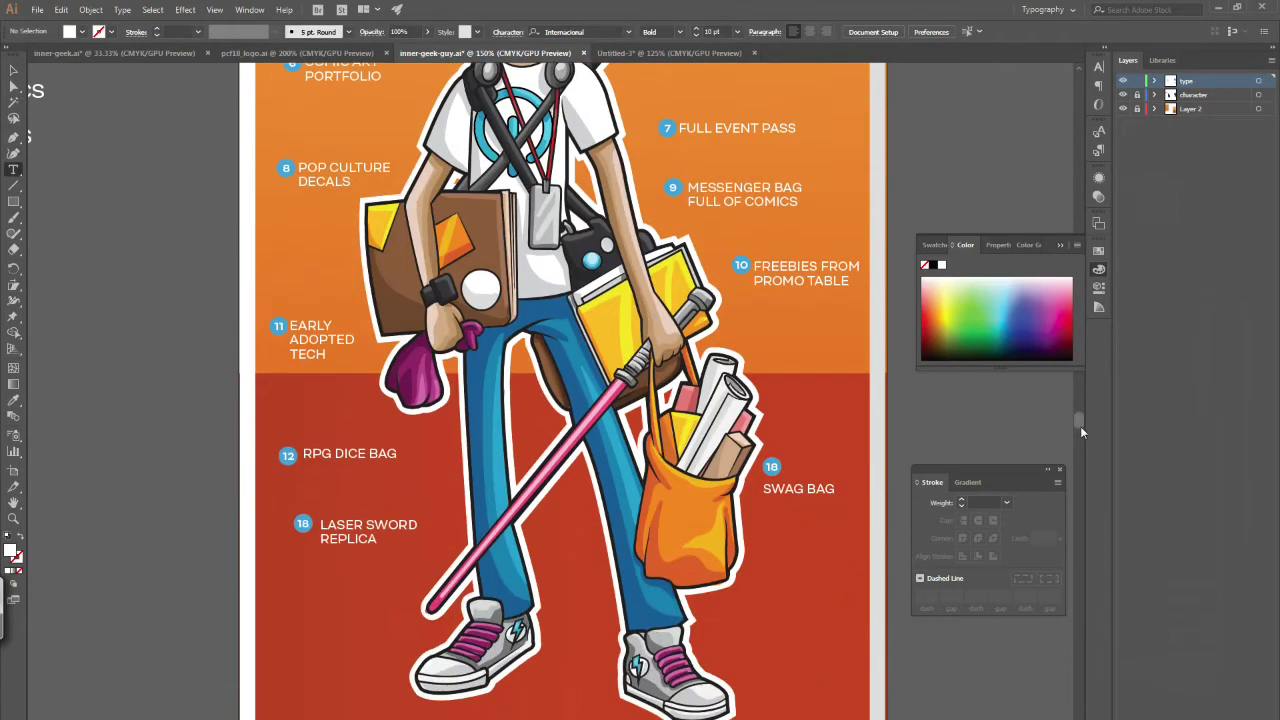
- Number the SWAG BAG badge 13, the LASER SWORD REPLICA badge 14 and the CUSTOMIZED CANVAS SNEAKERS badge 15
scroll(364, 686, "up", 1)
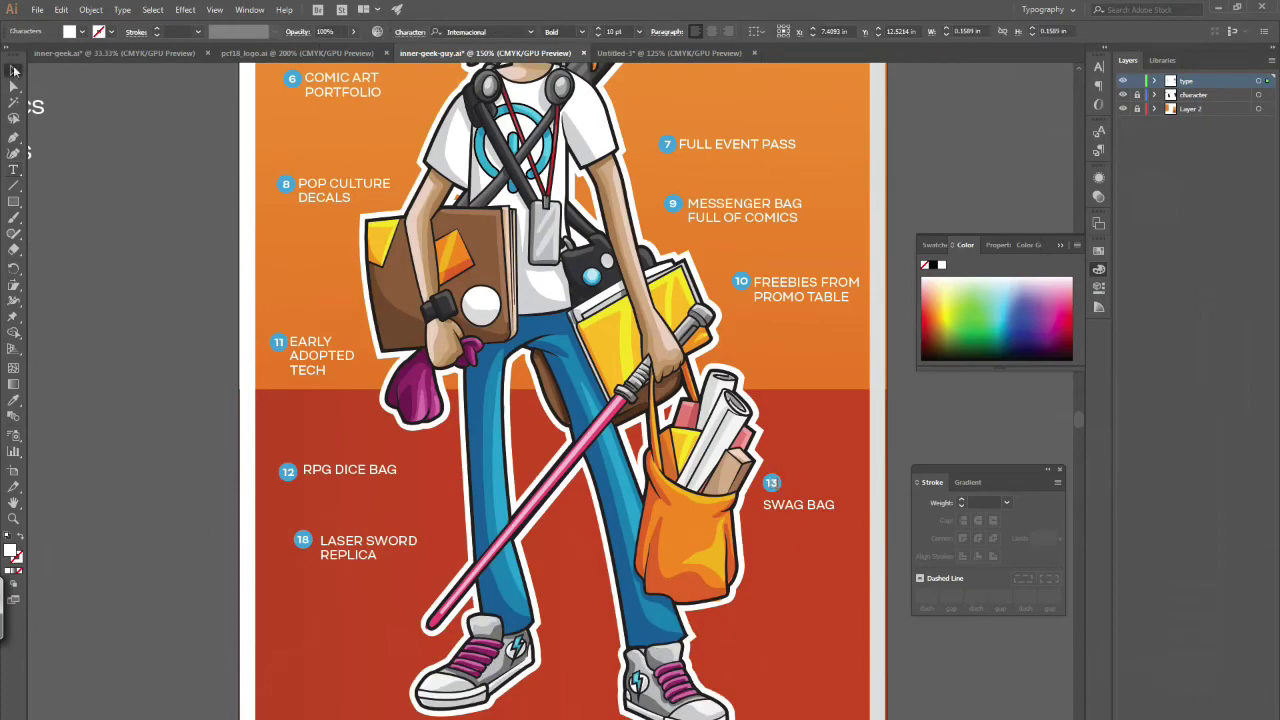
scroll(364, 686, "down", 3)
scroll(364, 686, "up", 8)
scroll(1082, 404, "down", 5)
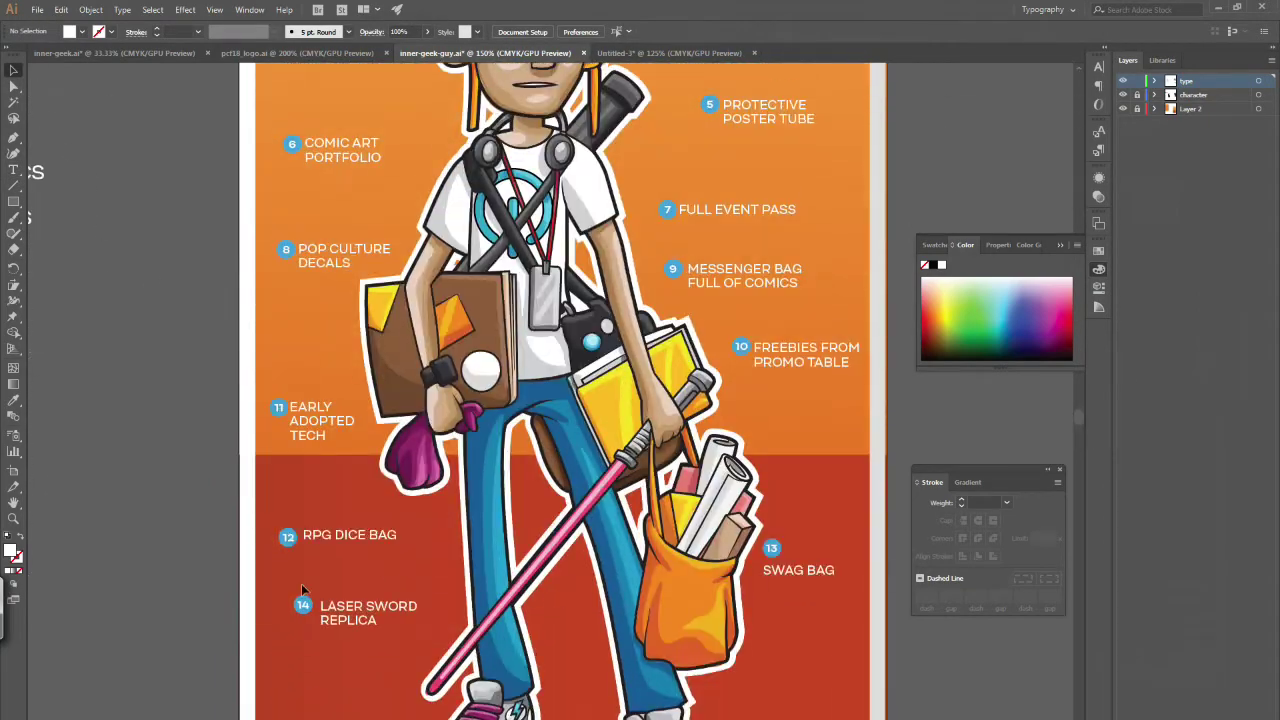
- Shift the LASER SWORD, RPG DICE BAG, COMIC ART PORTFOLIO and PROTECTIVE POSTER TUBE labels closer to the character and nudge GAMING REGALIA
left_click(375, 615)
left_click(360, 541)
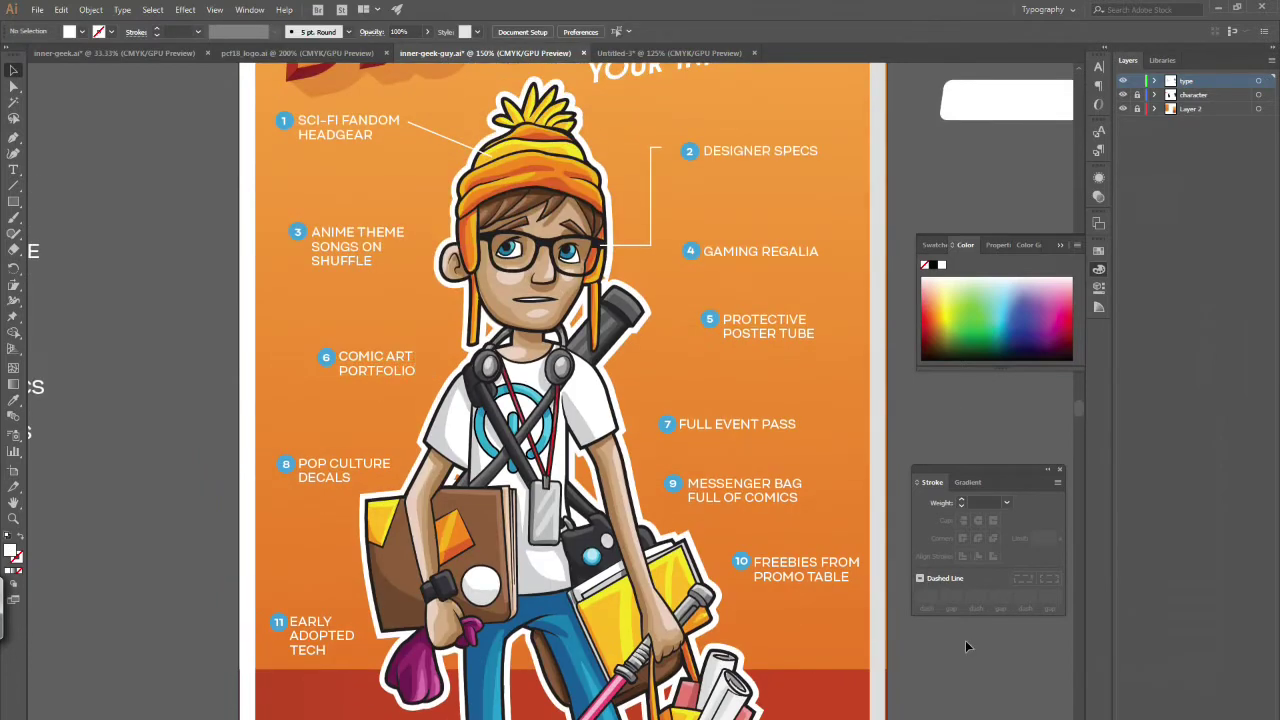
left_click(760, 248)
left_click(679, 411)
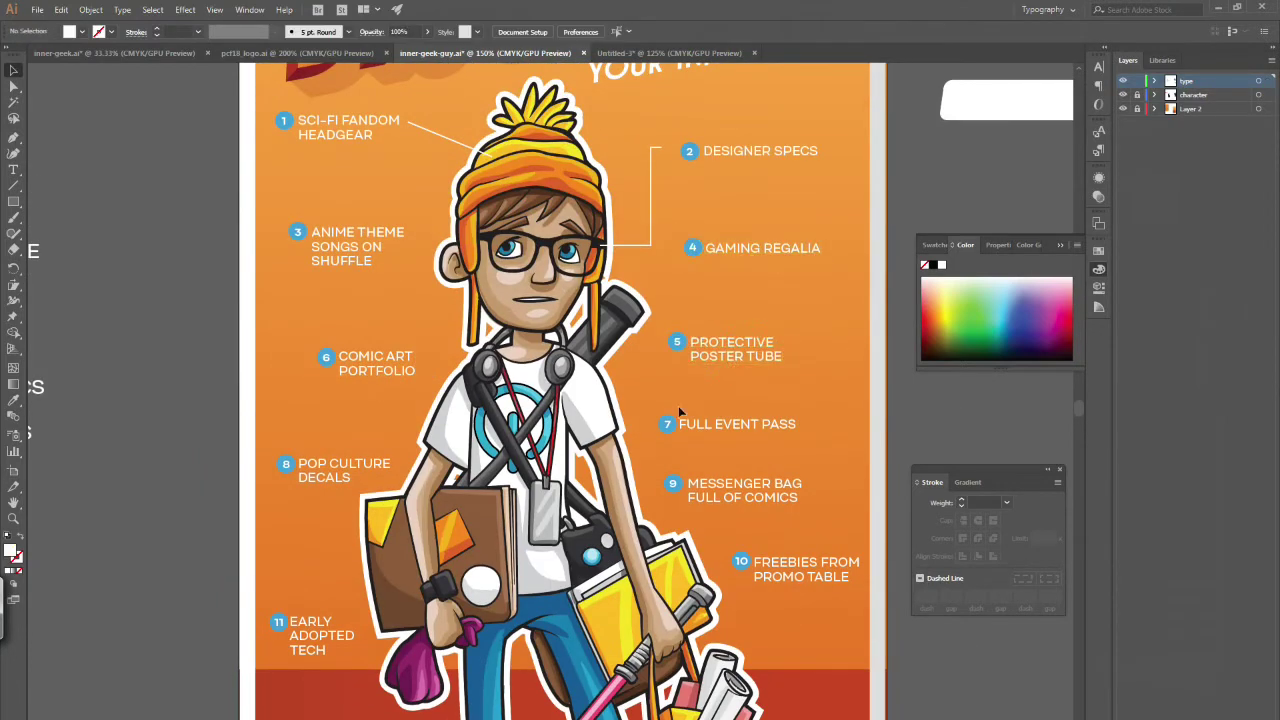
- Move SWAG BAG down beside the orange bag's lower edge with badge 13 in front, and adjust the MESSENGER BAG and FREEBIES labels
scroll(806, 398, "down", 4)
key("ctrl+z")
left_click(772, 384)
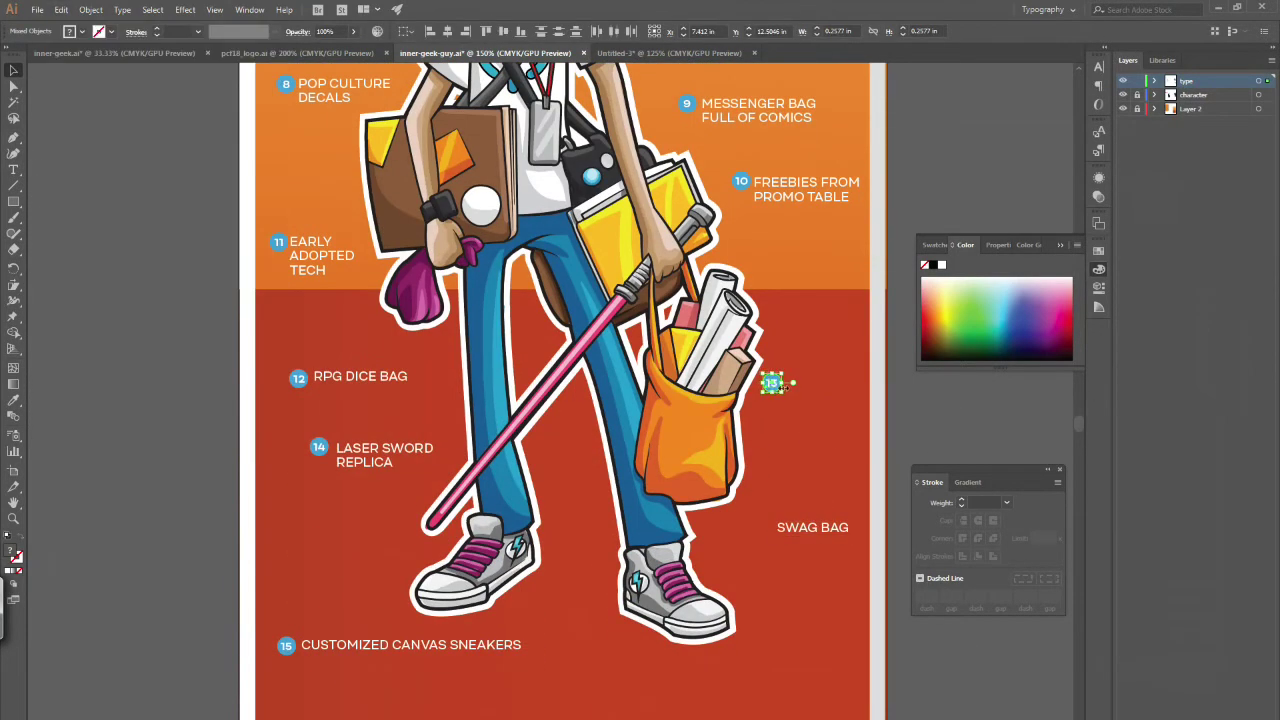
left_click_drag(780, 384, 769, 527)
left_click(829, 570)
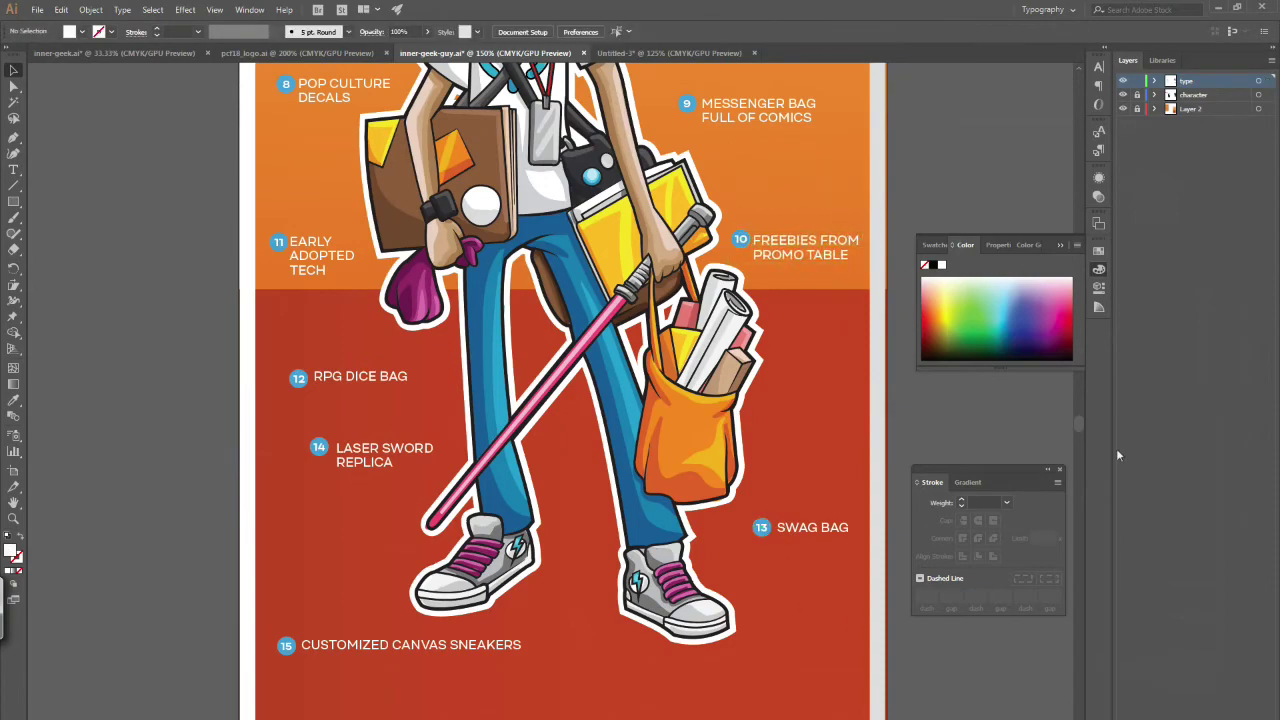
- Fine-tune the positions of the PROTECTIVE POSTER TUBE and FULL EVENT PASS labels with their badges beside the character
scroll(600, 300, "up", 5)
left_click(335, 383)
left_click(712, 338)
left_click(990, 420)
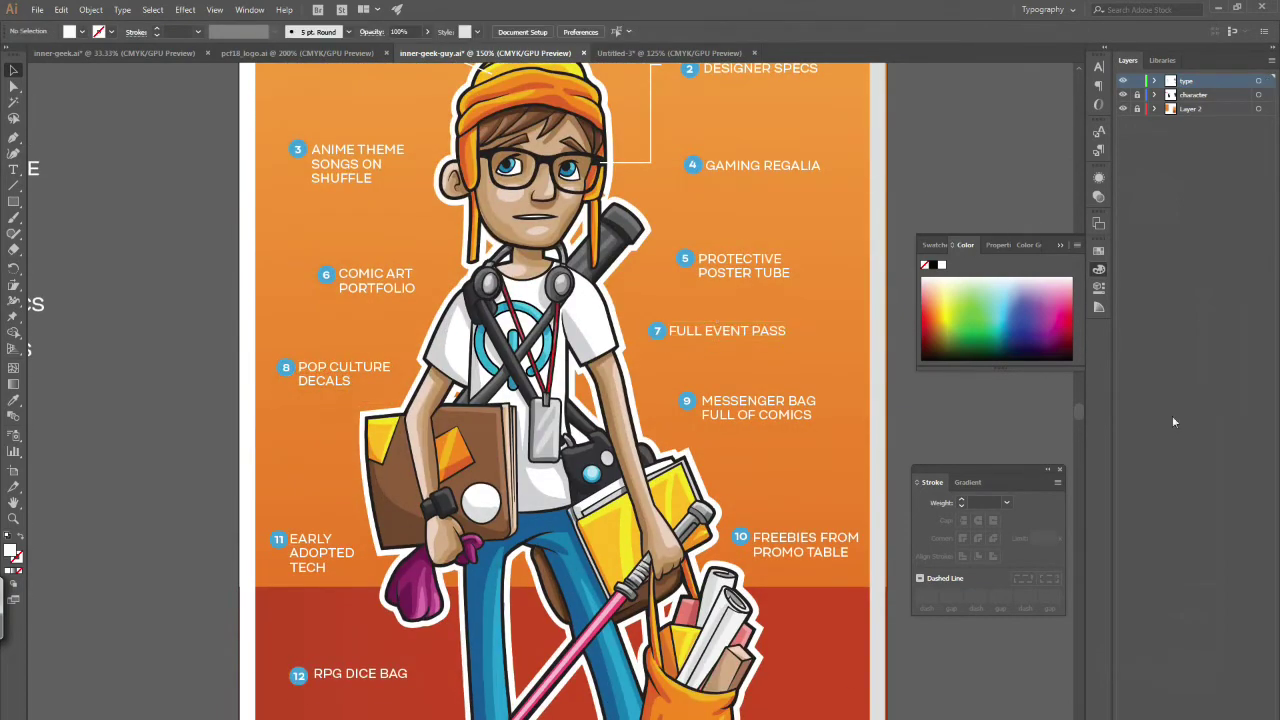
- Break the CUSTOMIZED CANVAS SNEAKERS label into three lines and nudge it, LASER SWORD REPLICA and SWAG BAG for even spacing
scroll(1082, 421, "down", 5)
key("ctrl+z")
key("ctrl+z")
key("ctrl+z")
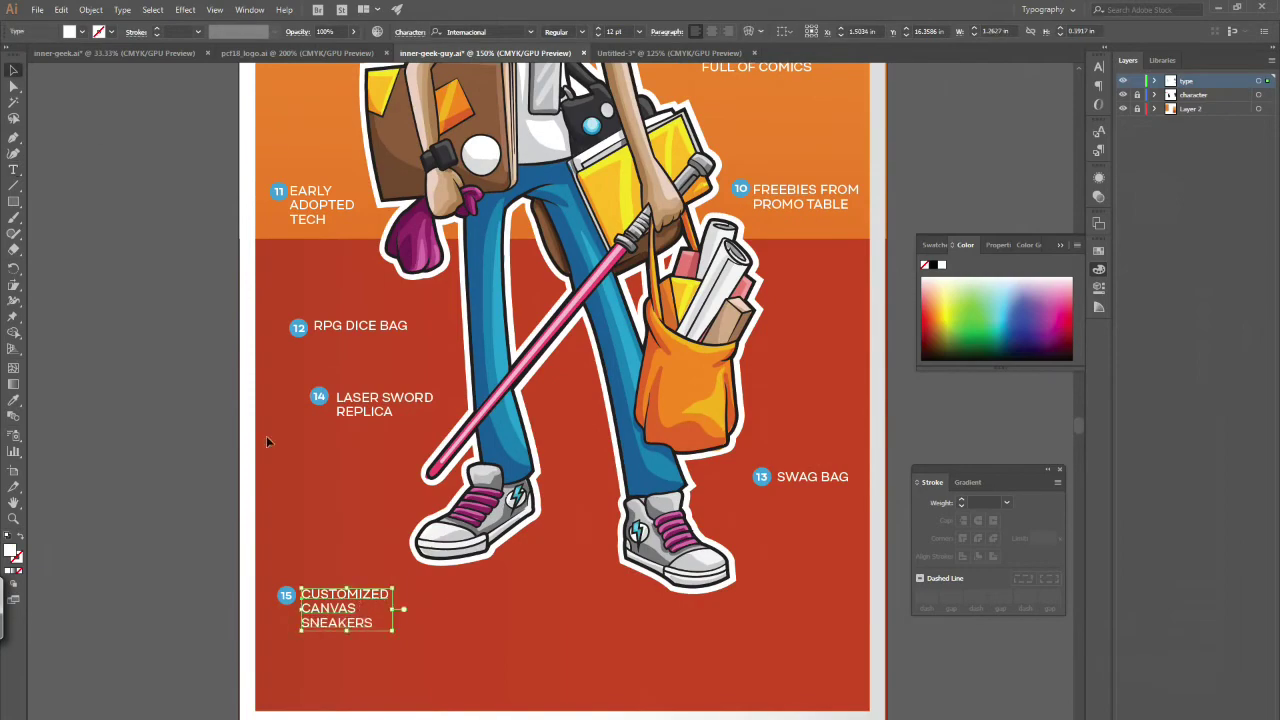
scroll(1082, 416, "up", 5)
scroll(1082, 416, "down", 3)
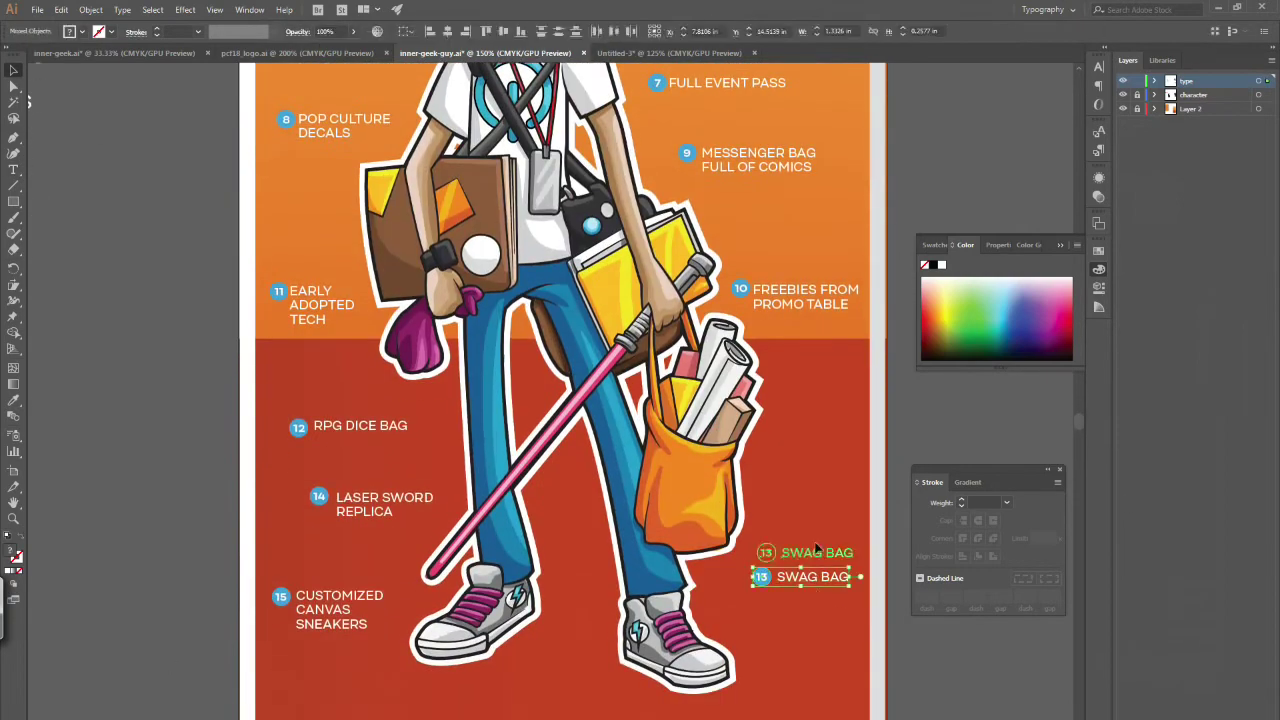
scroll(430, 525, "up", 10)
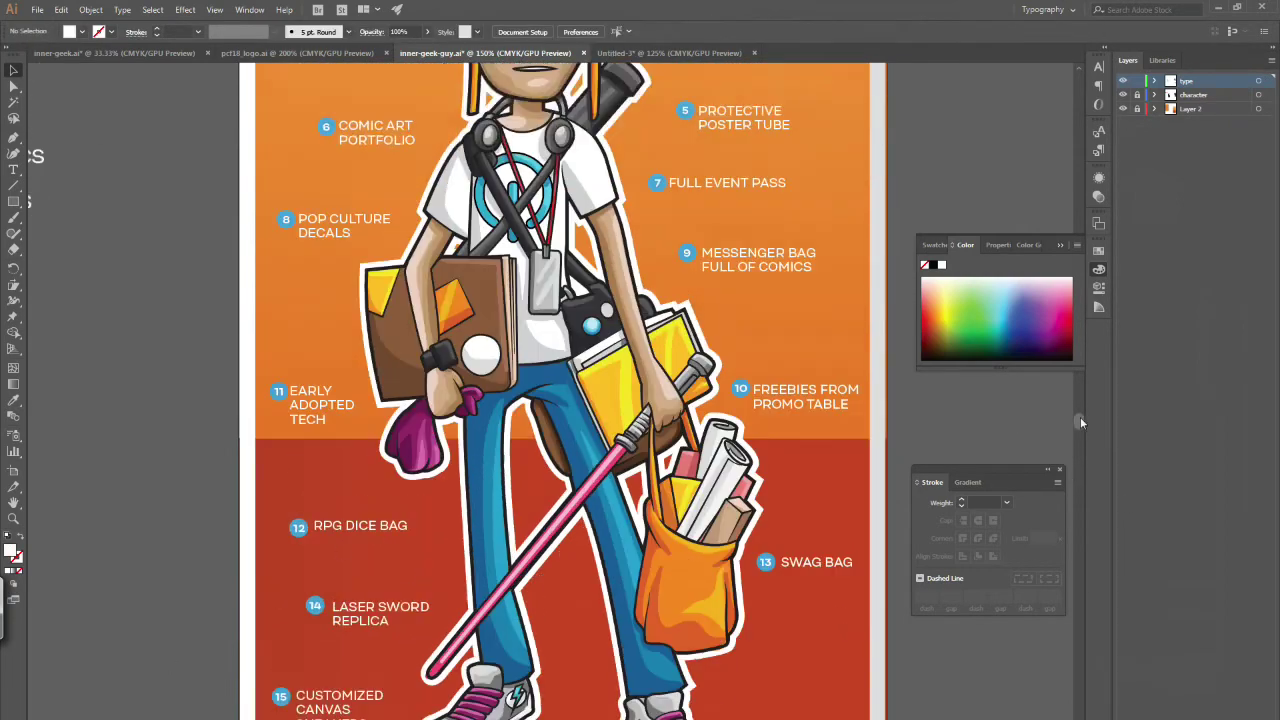
- Swap the PROTECTIVE POSTER TUBE and GAMING REGALIA labels so the poster tube carries badge 4 and the regalia badge 5
left_click(18, 142)
key("ctrl+z")
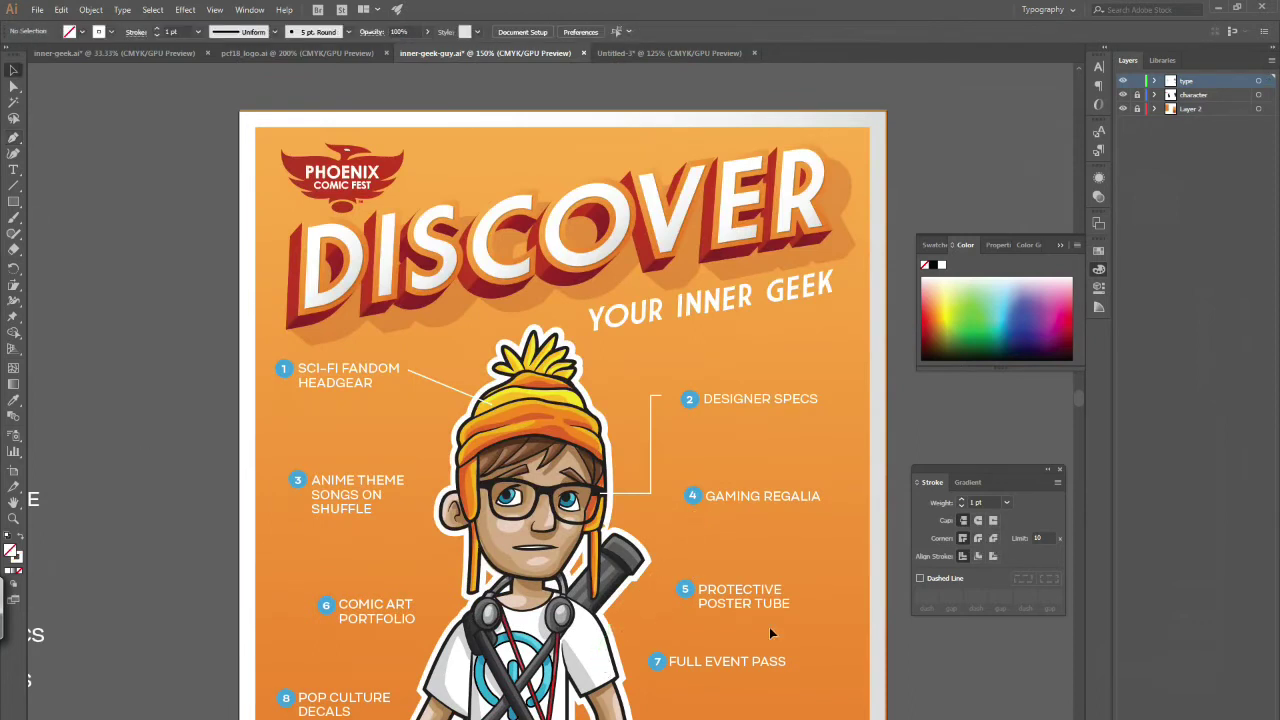
key("ctrl+z")
key("ctrl+z")
key("ctrl+z")
key("ctrl+z")
key("ctrl+z")
key("ctrl+z")
key("ctrl+z")
key("ctrl+z")
key("ctrl+z")
key("ctrl+z")
key("ctrl+z")
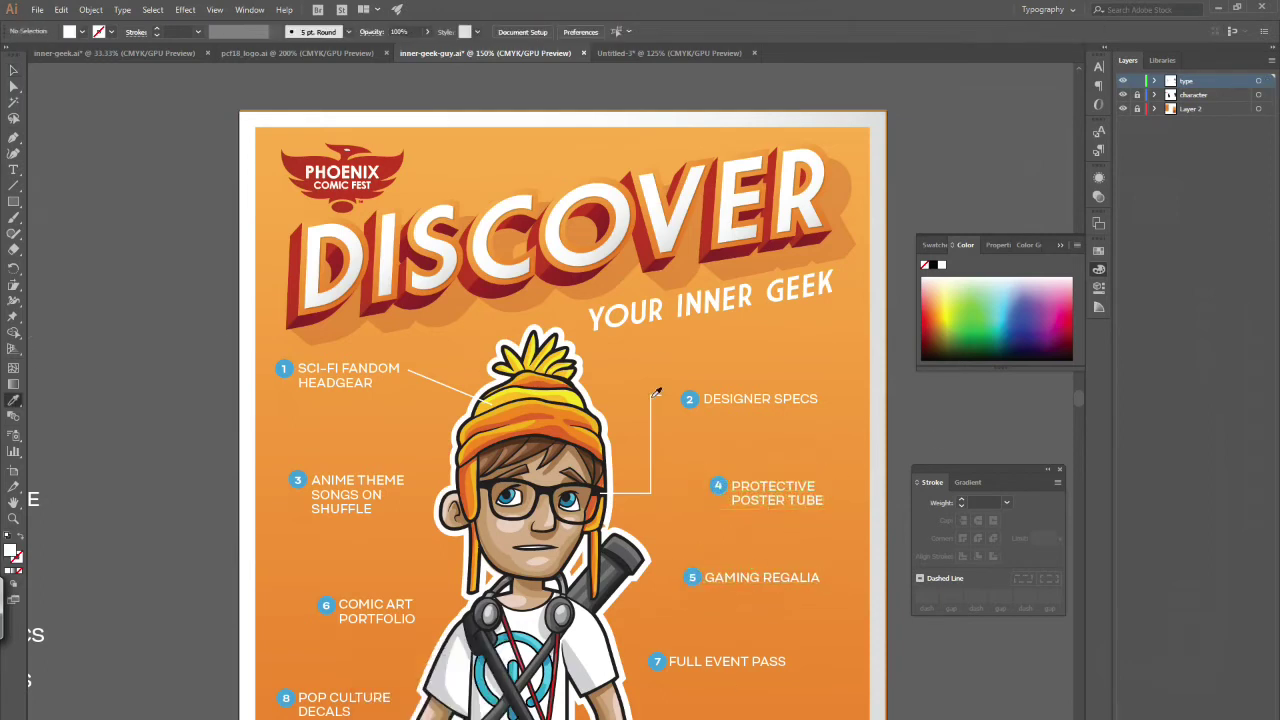
- Draw a diagonal white 1 pt leader line from the PROTECTIVE POSTER TUBE badge to the end of the tube
key("ctrl+z")
key("ctrl+z")
key("ctrl+z")
key("ctrl+z")
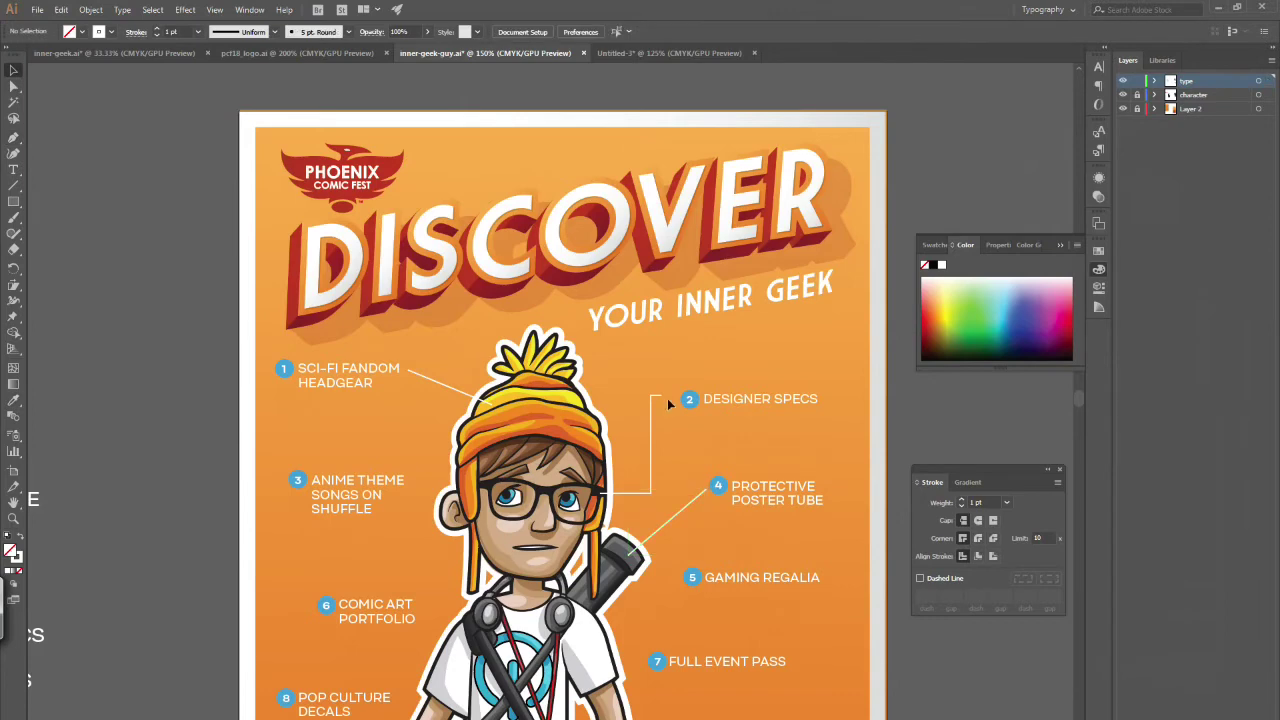
- Draw an angled white 1 pt leader line from the ANIME THEME SONGS label down to the headphones around the neck
key("ctrl+z")
key("ctrl+z")
key("ctrl+z")
key("ctrl+z")
key("ctrl+z")
key("ctrl+z")
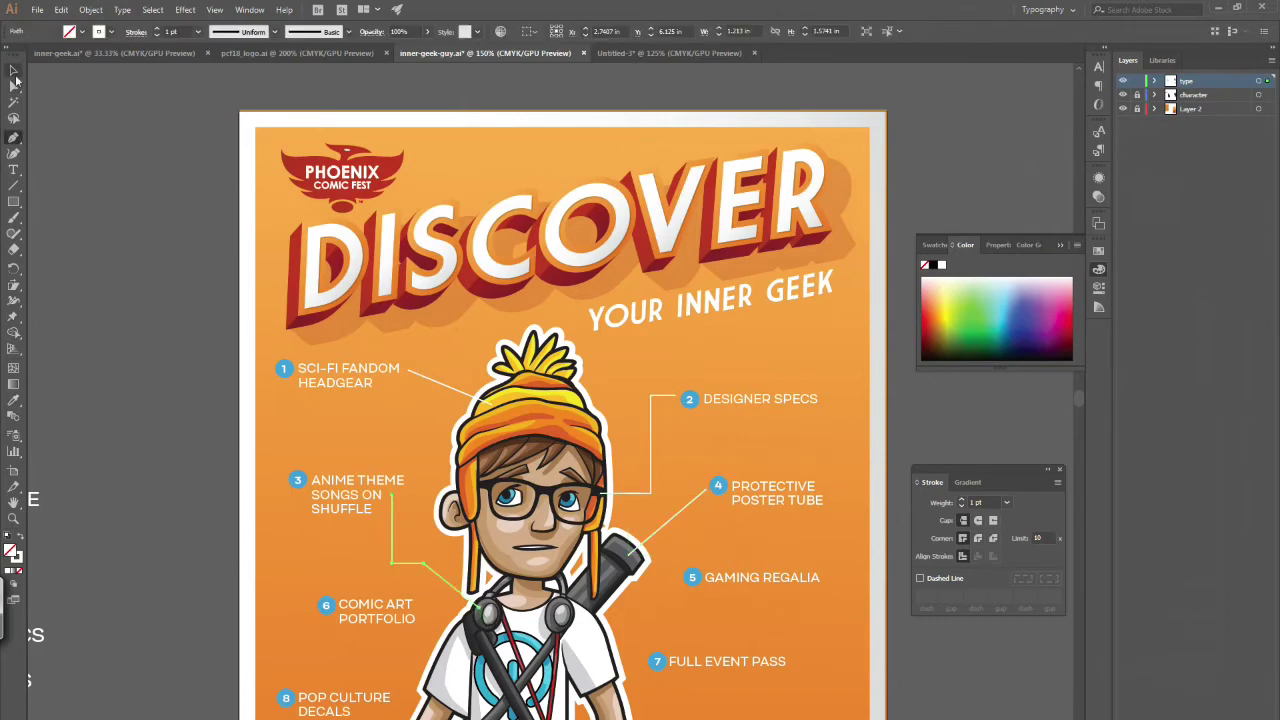
scroll(1094, 436, "down", 4)
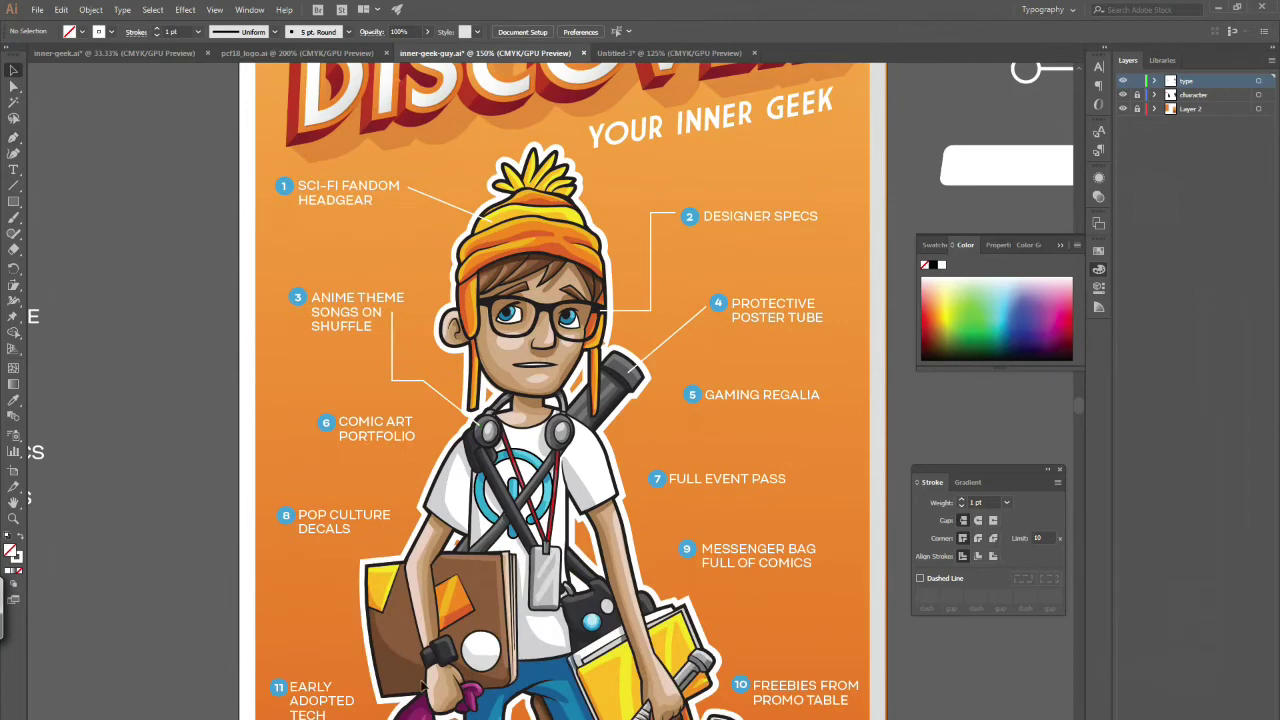
- Draw white 1 pt leader lines from COMIC ART PORTFOLIO to the brown portfolio and from POP CULTURE DECALS to its yellow corner
key("ctrl+z")
left_click(416, 436)
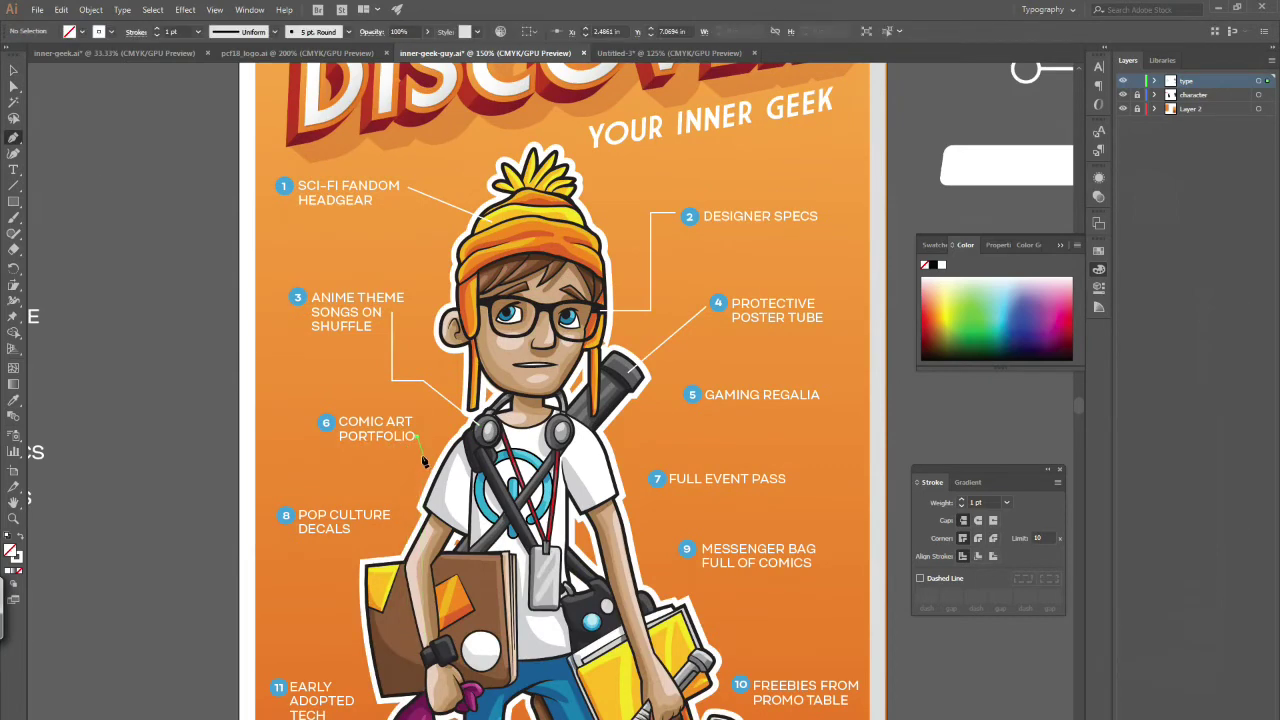
left_click(405, 521)
key("v")
- Draw a right-angled white 1 pt leader line between the character's T-shirt and the GAMING REGALIA badge
left_click(585, 446)
key("v")
left_click(75, 183)
left_click_drag(675, 443, 667, 443)
key("p")
left_click(668, 395)
left_click(684, 398)
key("v")
scroll(1079, 412, "down", 4)
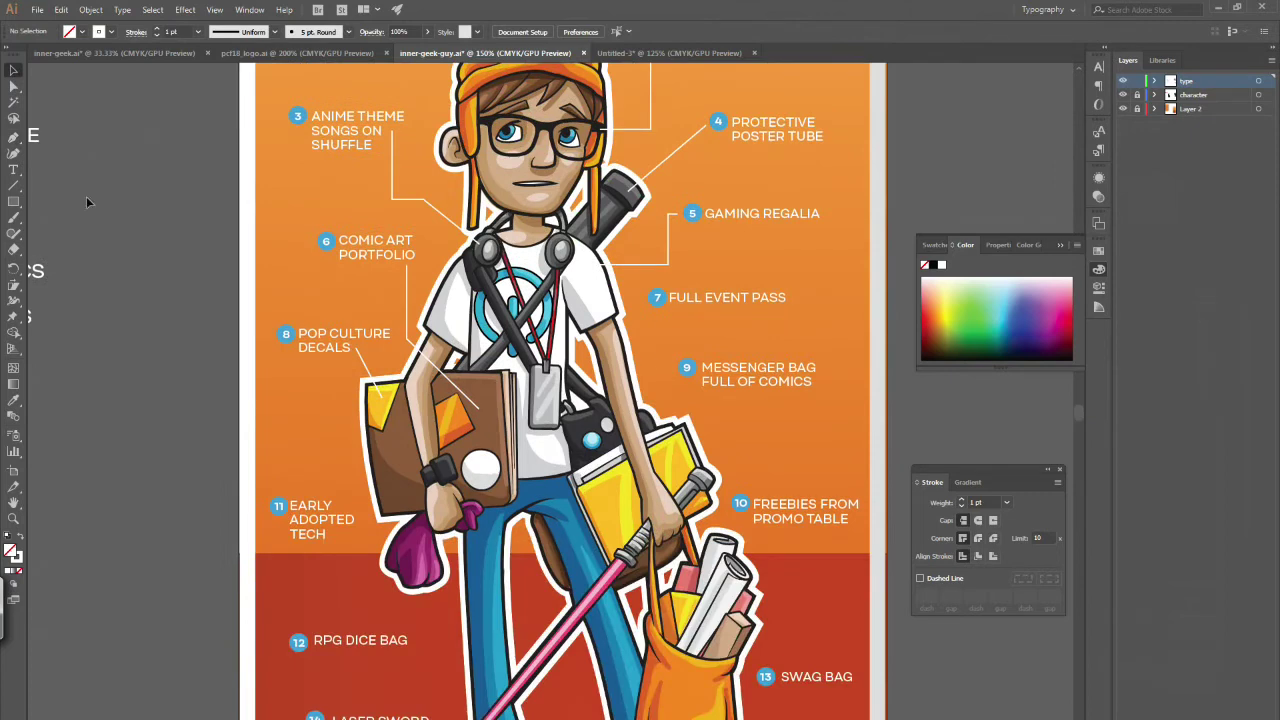
- Draw white 1 pt leader lines from FULL EVENT PASS to the lanyard pass, MESSENGER BAG to the bag and EARLY ADOPTED TECH to the watch
left_click(643, 305)
key("v")
left_click(648, 367)
left_click(610, 445)
key("v")
left_click(426, 478)
key("v")
scroll(790, 487, "down", 4)
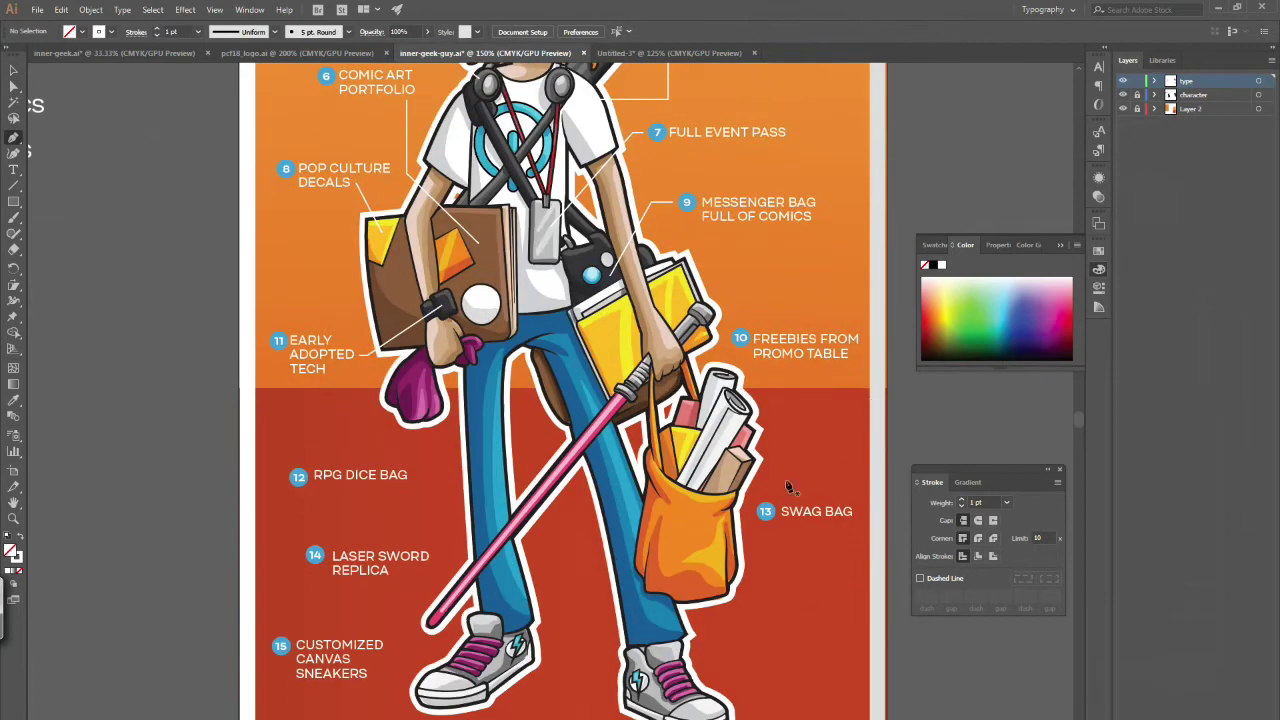
left_click(724, 339)
left_click(15, 74)
left_click(726, 348)
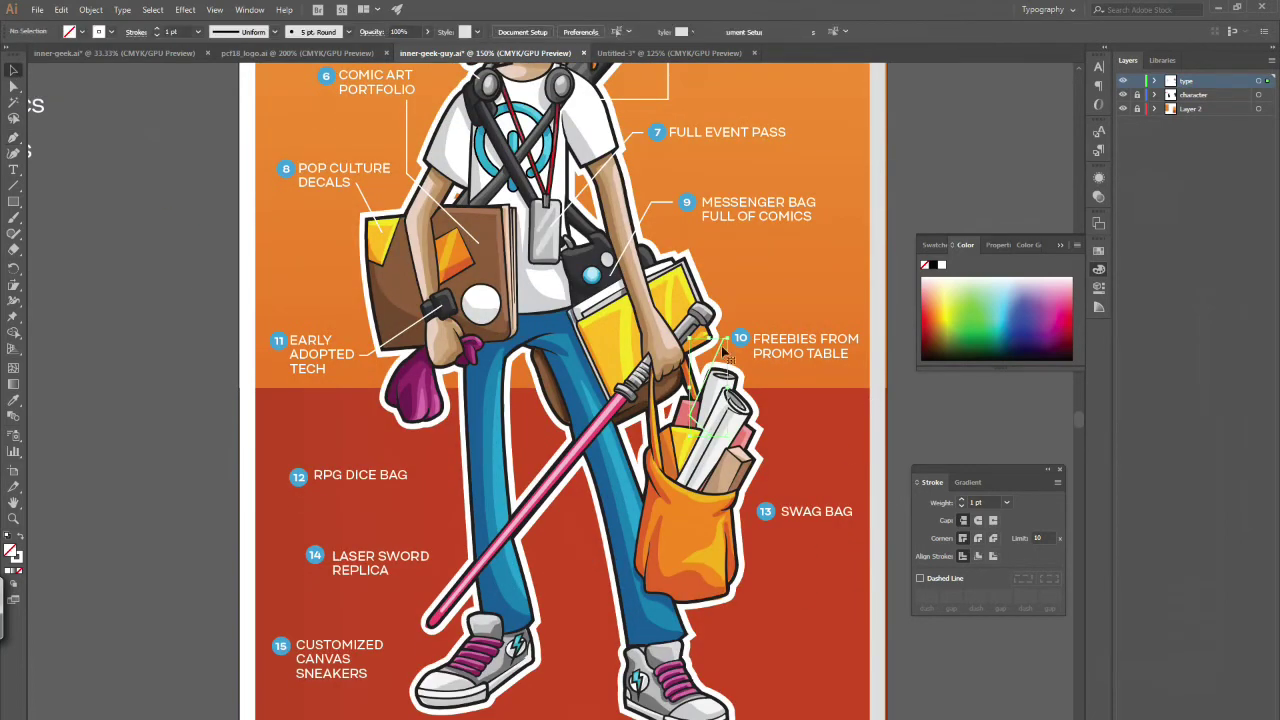
- Break the FREEBIES FROM PROMO TABLE label into three lines and move it with badge 10 higher and slightly outward
left_click(14, 169)
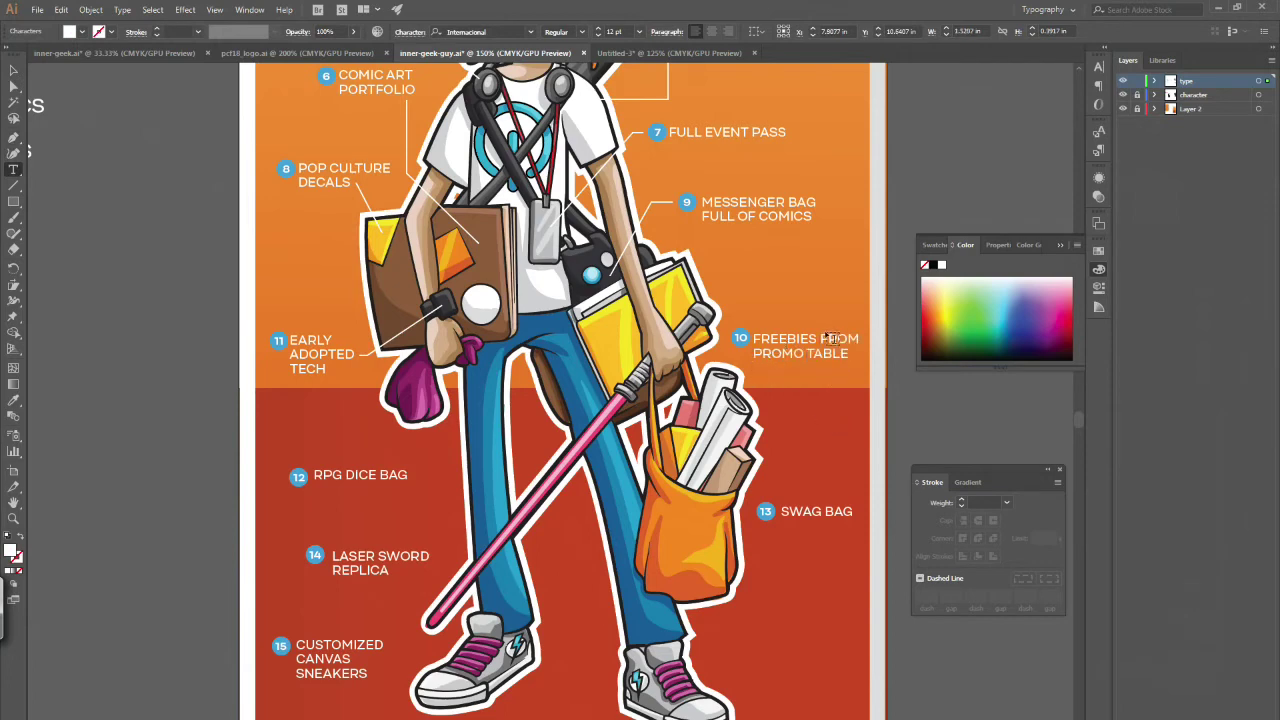
key("Return")
key("Escape")
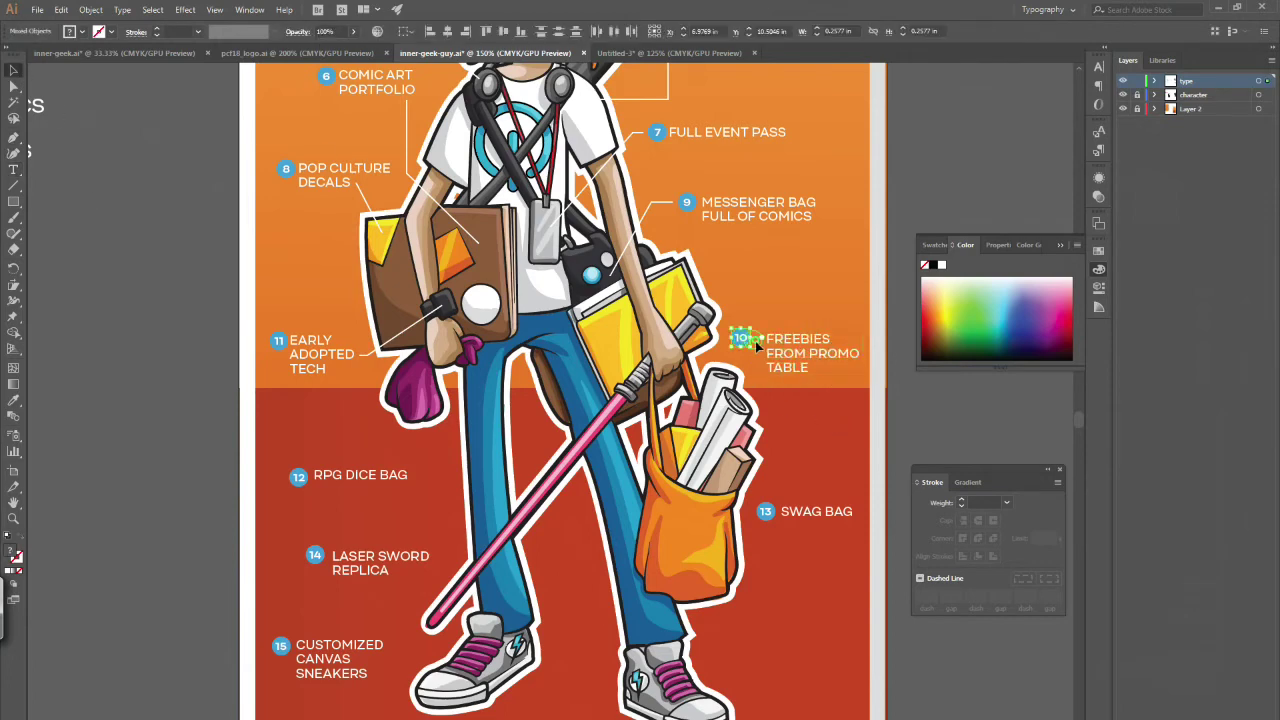
left_click_drag(797, 322, 792, 271)
left_click(810, 258)
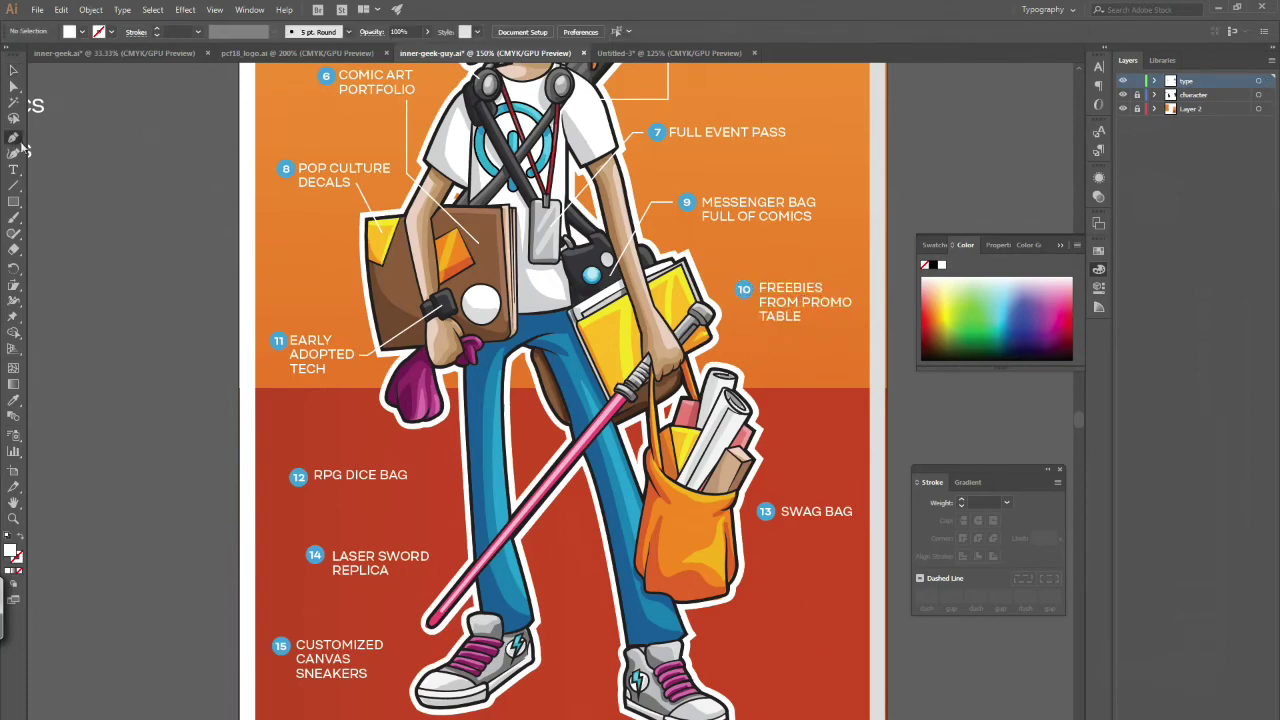
left_click_drag(782, 318, 791, 318)
- Draw a white 1 pt leader line from the FREEBIES badge down to the items in the orange bag
key("p")
left_click(734, 288)
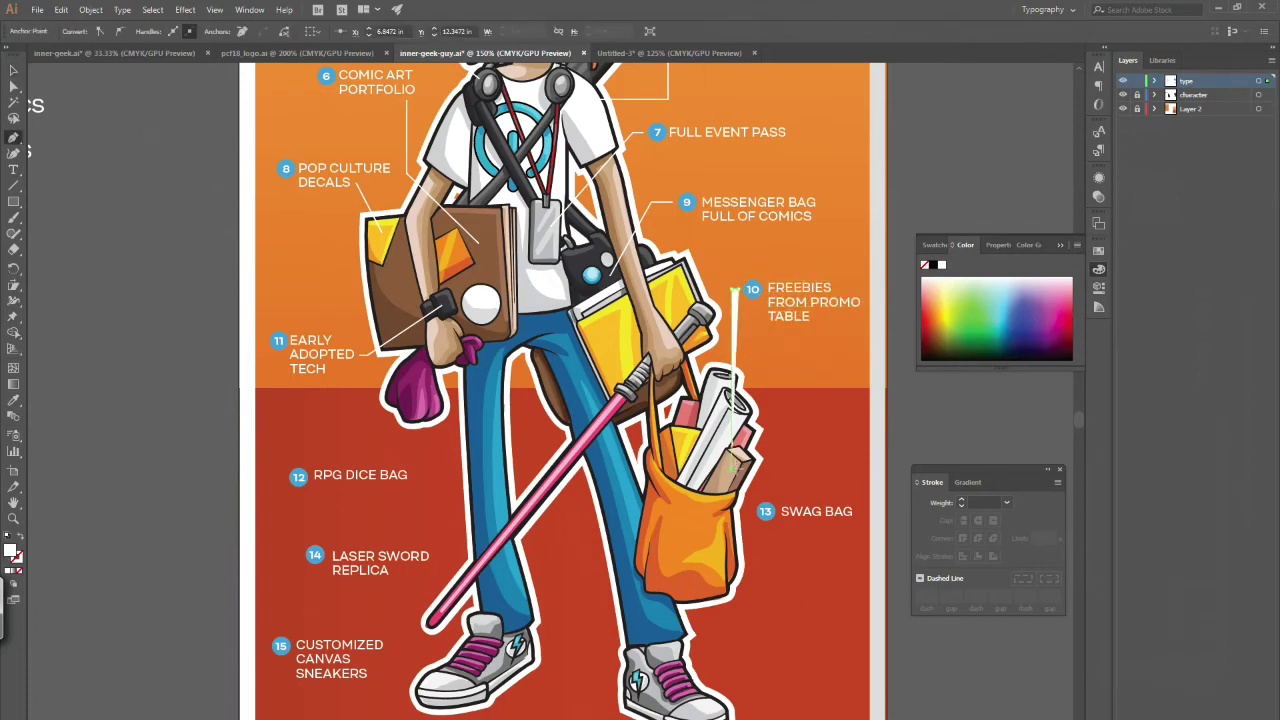
left_click(57, 69)
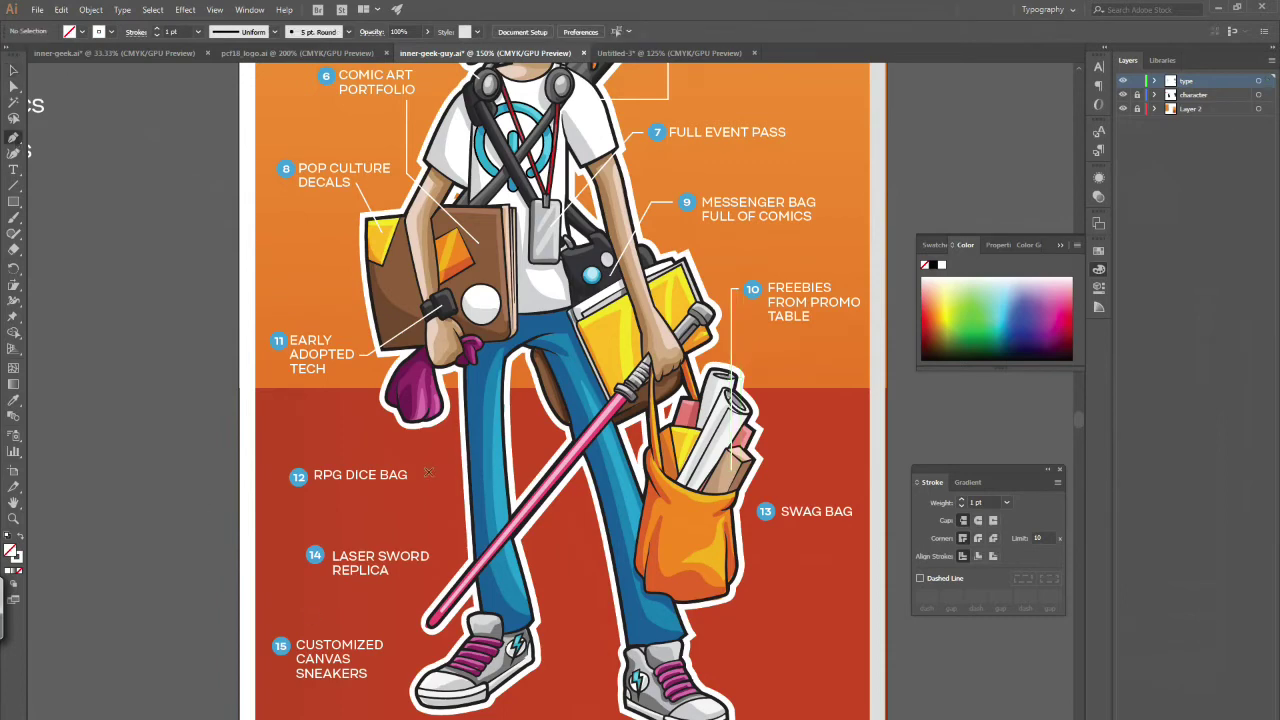
- Draw white 1 pt leader lines from RPG DICE BAG, LASER SWORD REPLICA and CUSTOMIZED CANVAS SNEAKERS to the purple pouch, sword and shoe
key("v")
left_click(265, 578)
left_click(455, 557)
left_click(470, 574)
left_click(386, 645)
left_click(420, 648)
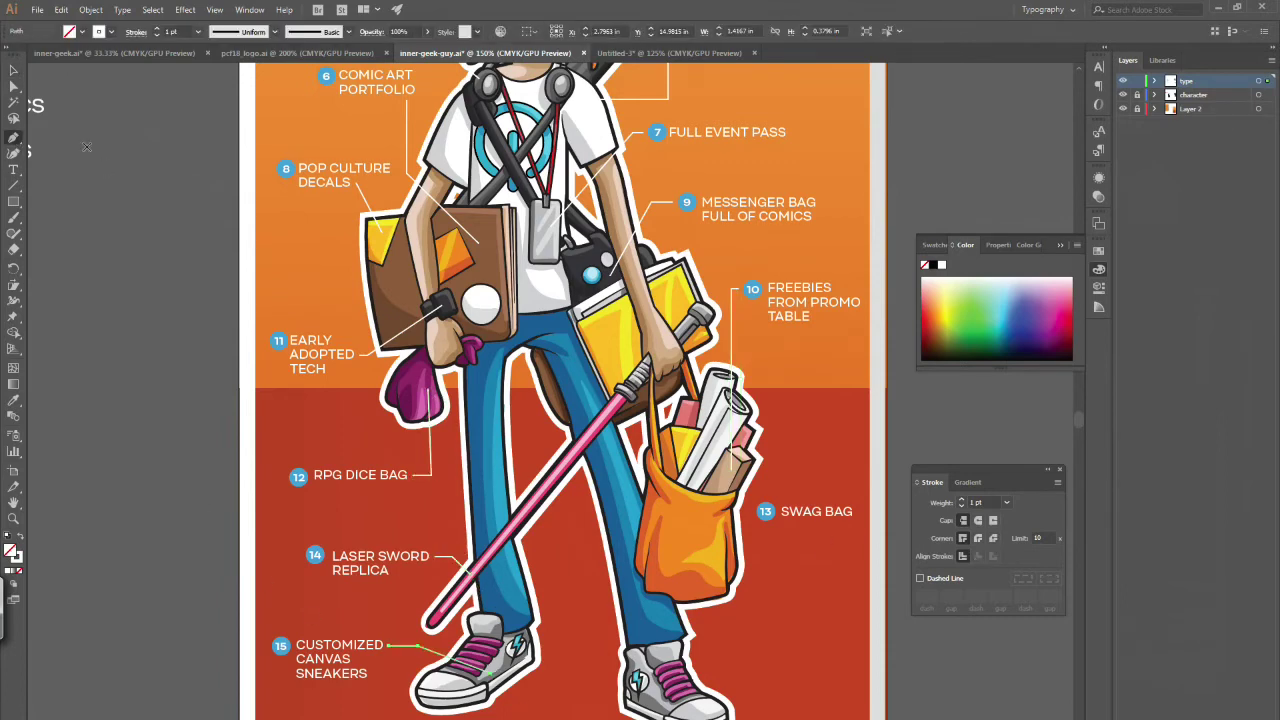
- Move the SWAG BAG label with badge 13 slightly outward and draw a white 1 pt leader line from it to the orange bag
left_click_drag(842, 521, 846, 521)
left_click(750, 512)
key("p")
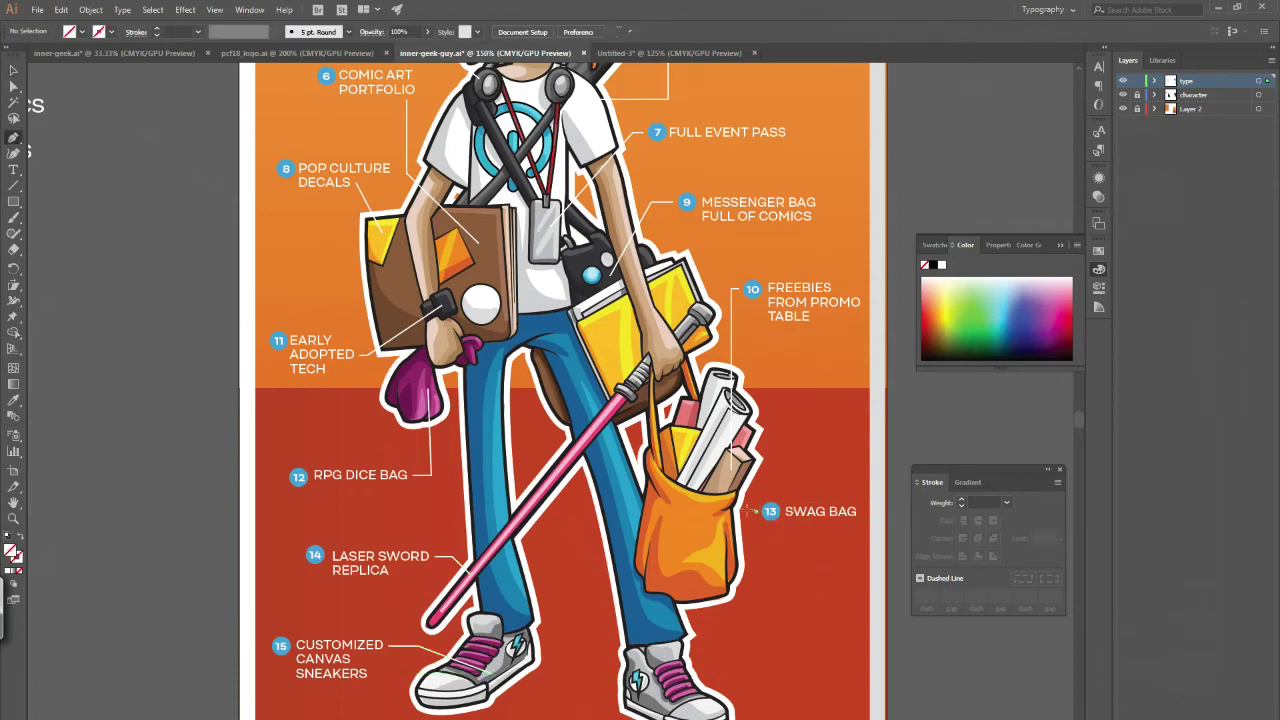
left_click(746, 512)
left_click(15, 72)
left_click(107, 404)
- Add a small white dot without stroke, 0.0648 in across, at the end of the SCI-FI FANDOM HEADGEAR leader line
scroll(418, 226, "up", 5)
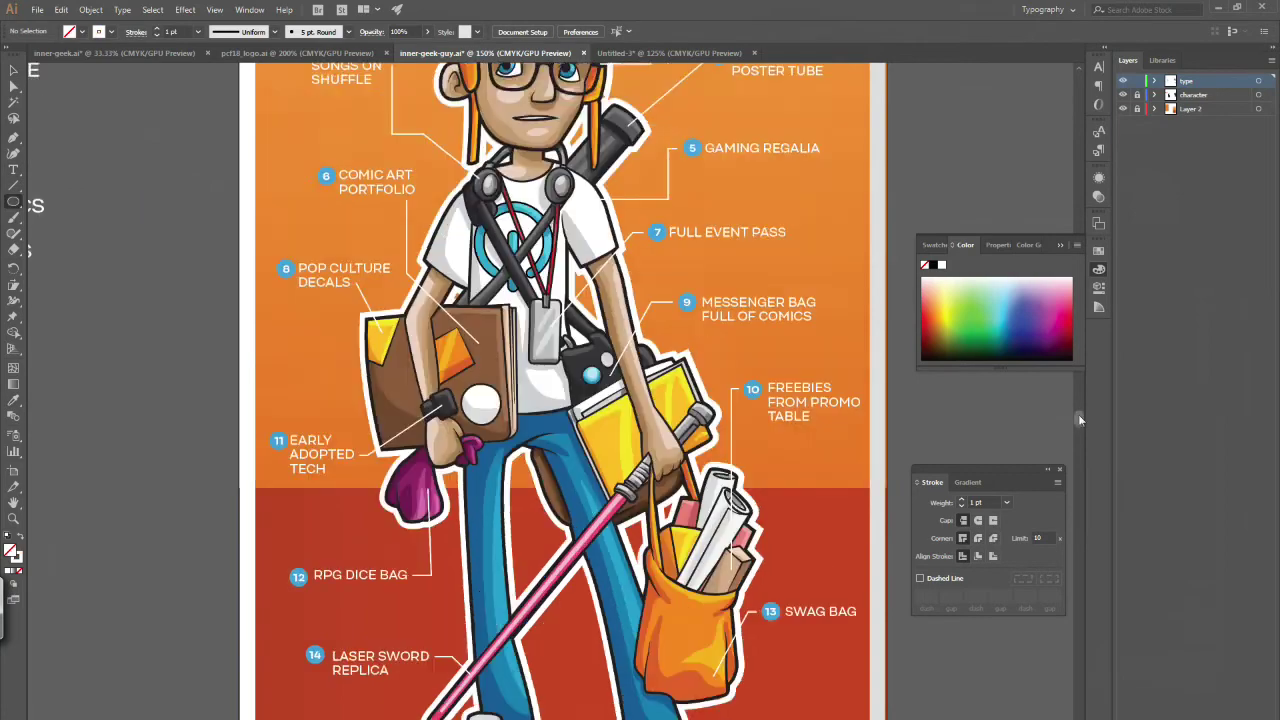
key("shift+x")
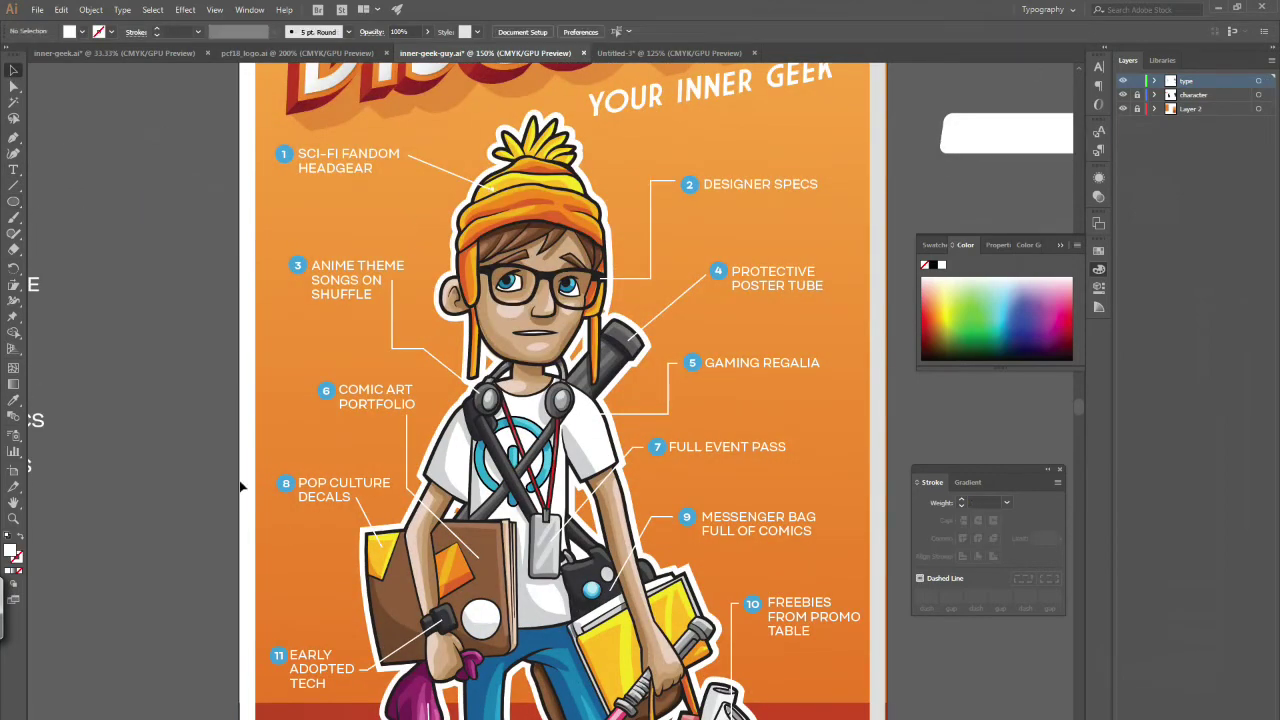
scroll(538, 72, "up", 5)
left_click(494, 193)
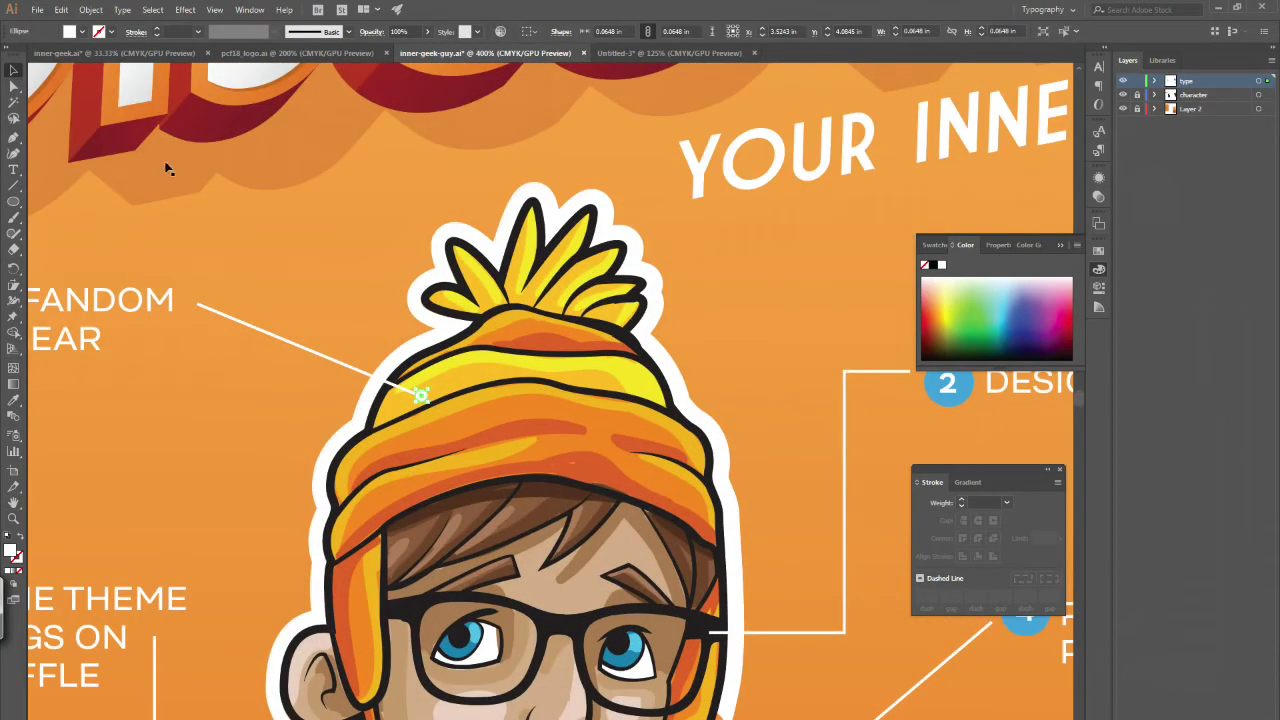
left_click_drag(421, 395, 423, 398)
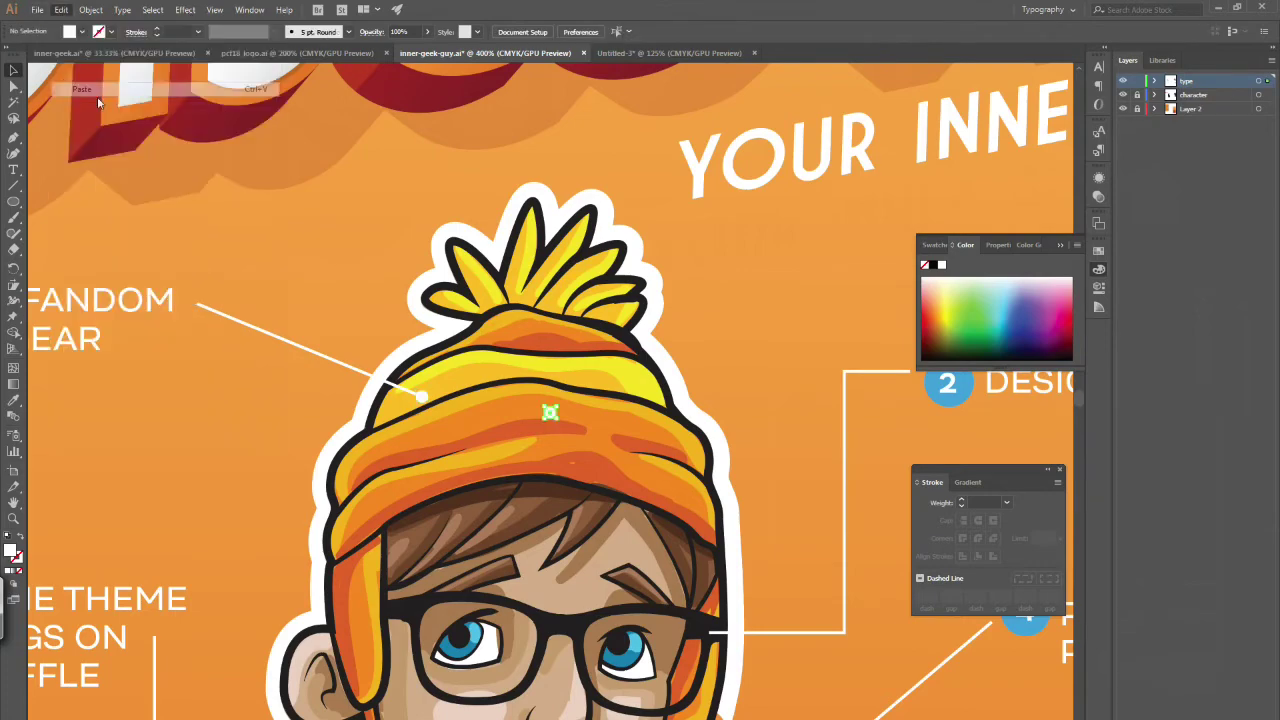
- Paste copies of the white dot onto the leader line ends at the glasses, the headphones and the poster tube
scroll(1080, 404, "down", 8)
scroll(1080, 404, "up", 1)
left_click_drag(390, 502, 388, 498)
left_click(61, 9)
left_click(80, 98)
left_click(61, 9)
left_click(80, 88)
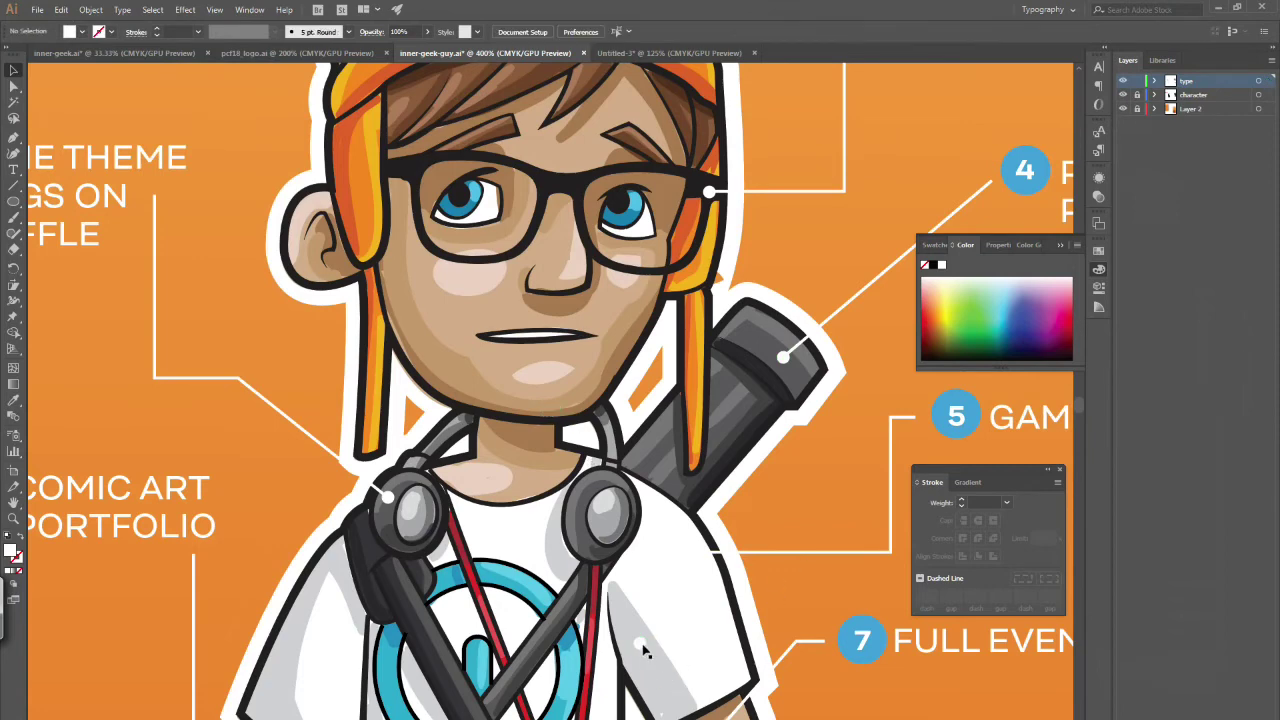
- Reroute the GAMING REGALIA leader line to the blue emblem on the shirt and finish it with a white dot
left_click(892, 558)
key("v")
key("p")
left_click(890, 540)
left_click(570, 660)
- Paste white dots onto the leader line ends at the event pass, decals, portfolio, messenger bag, freebies, swag bag, dice bag, sword and shoe
scroll(1079, 405, "down", 5)
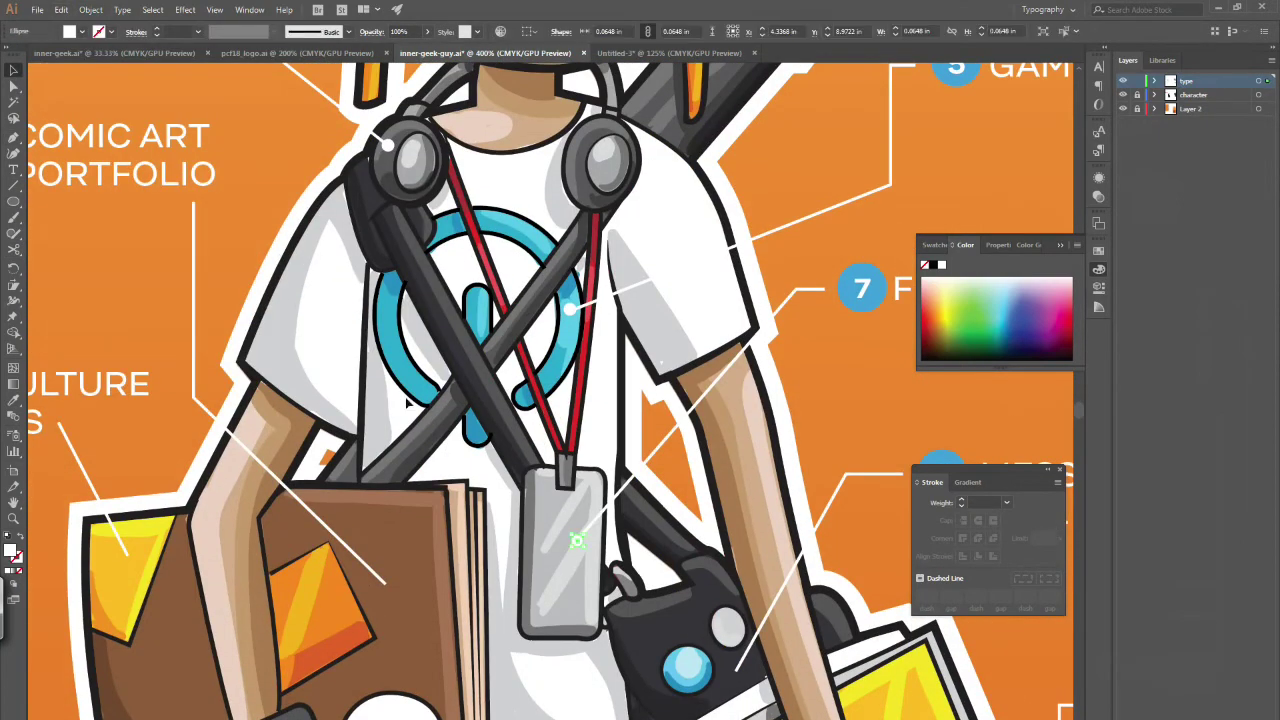
left_click(62, 10)
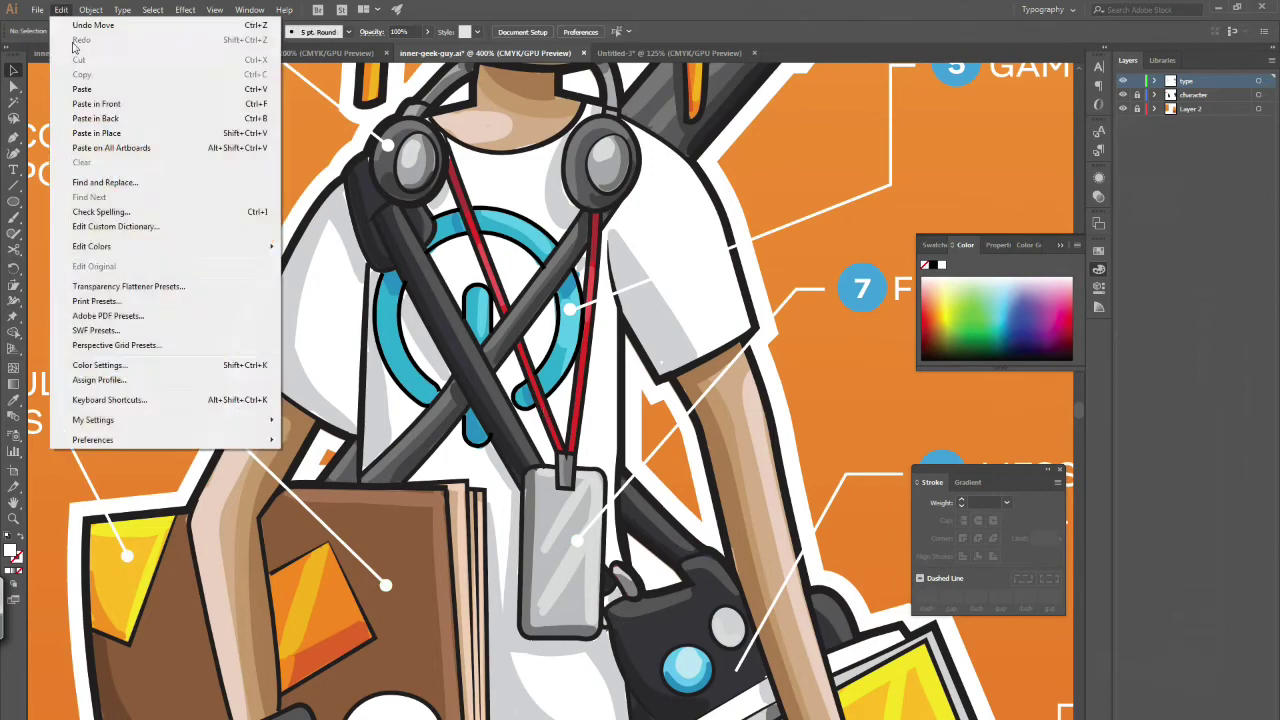
scroll(908, 665, "down", 8)
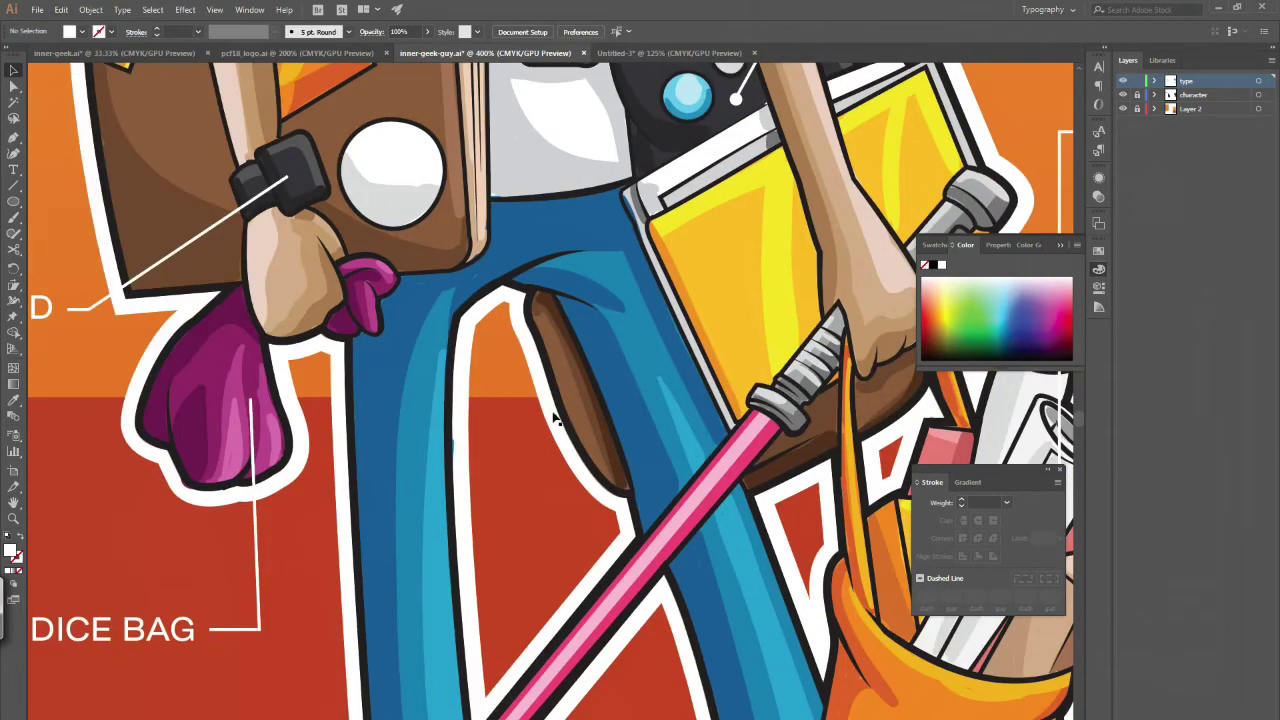
scroll(540, 612, "right", 5)
scroll(540, 612, "down", 6)
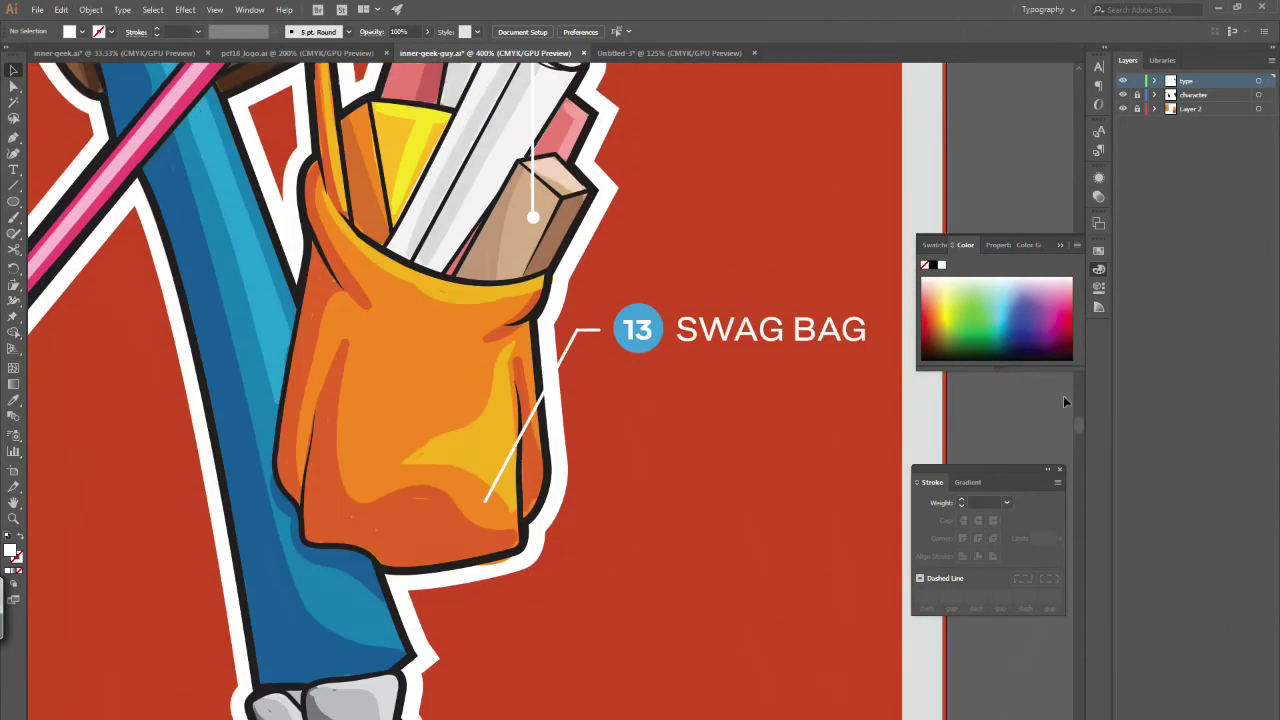
scroll(438, 403, "down", 4)
scroll(438, 403, "up", 2)
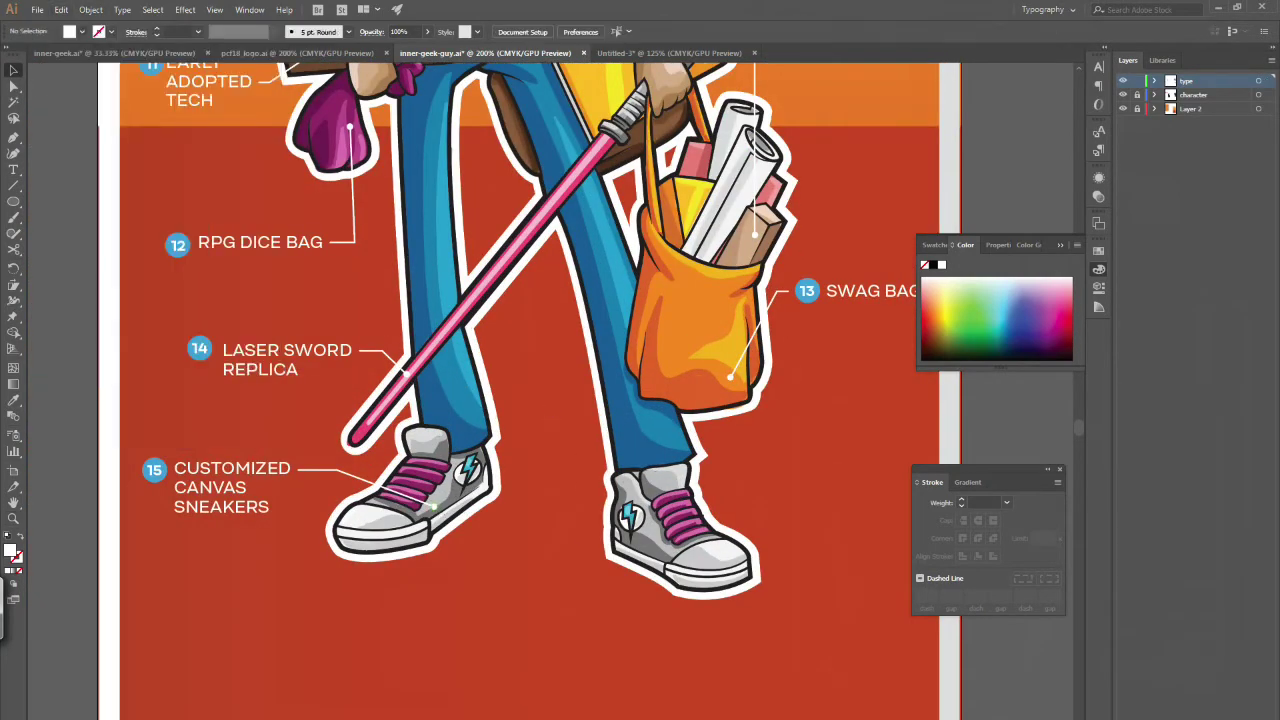
- Paste the white footer text and two logos into the poster file and change the text to PHOENIX COMIC FEST & SERKWORKS ART LABS
scroll(638, 692, "down", 3)
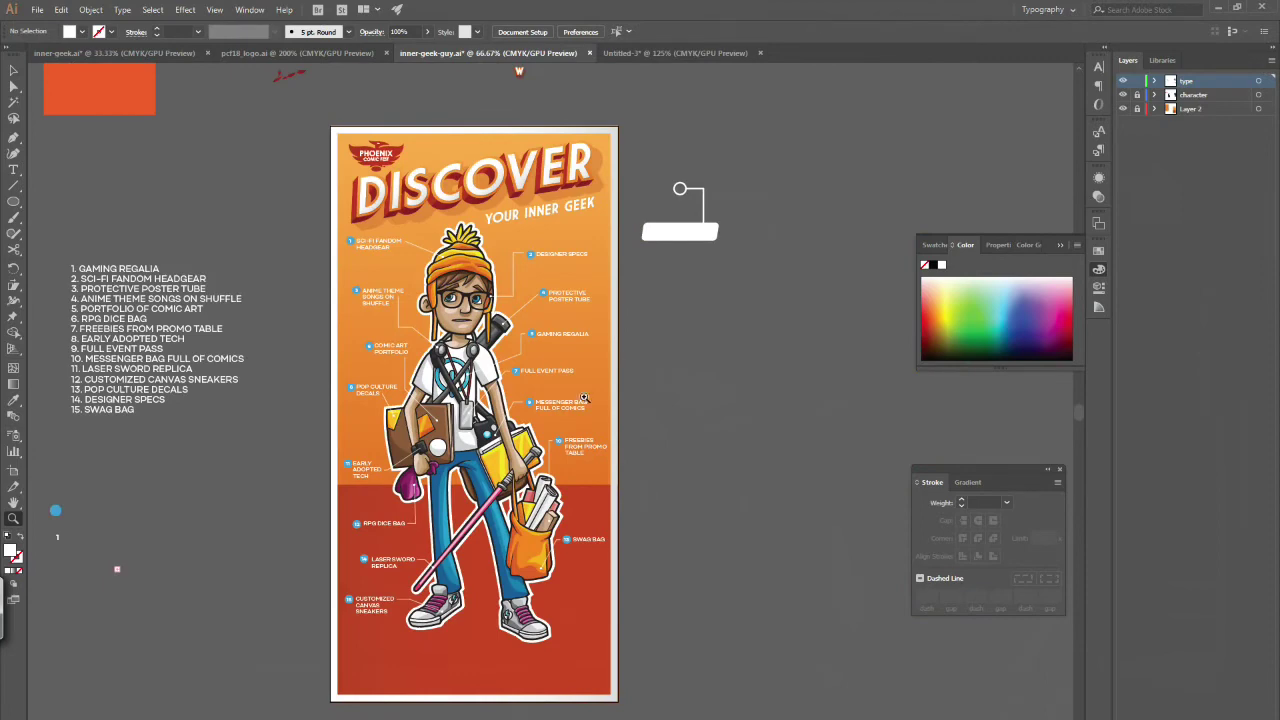
left_click(61, 9)
left_click(80, 137)
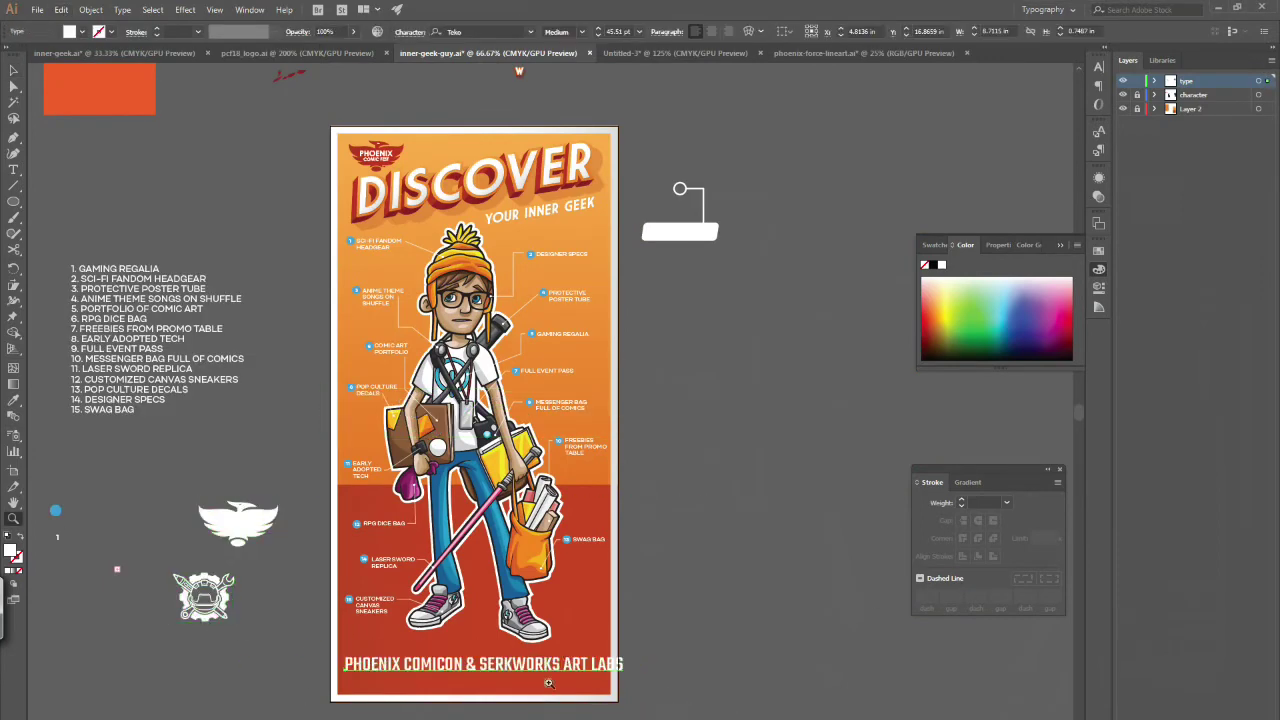
key("ctrl+equal")
type("C FEST")
key("Escape")
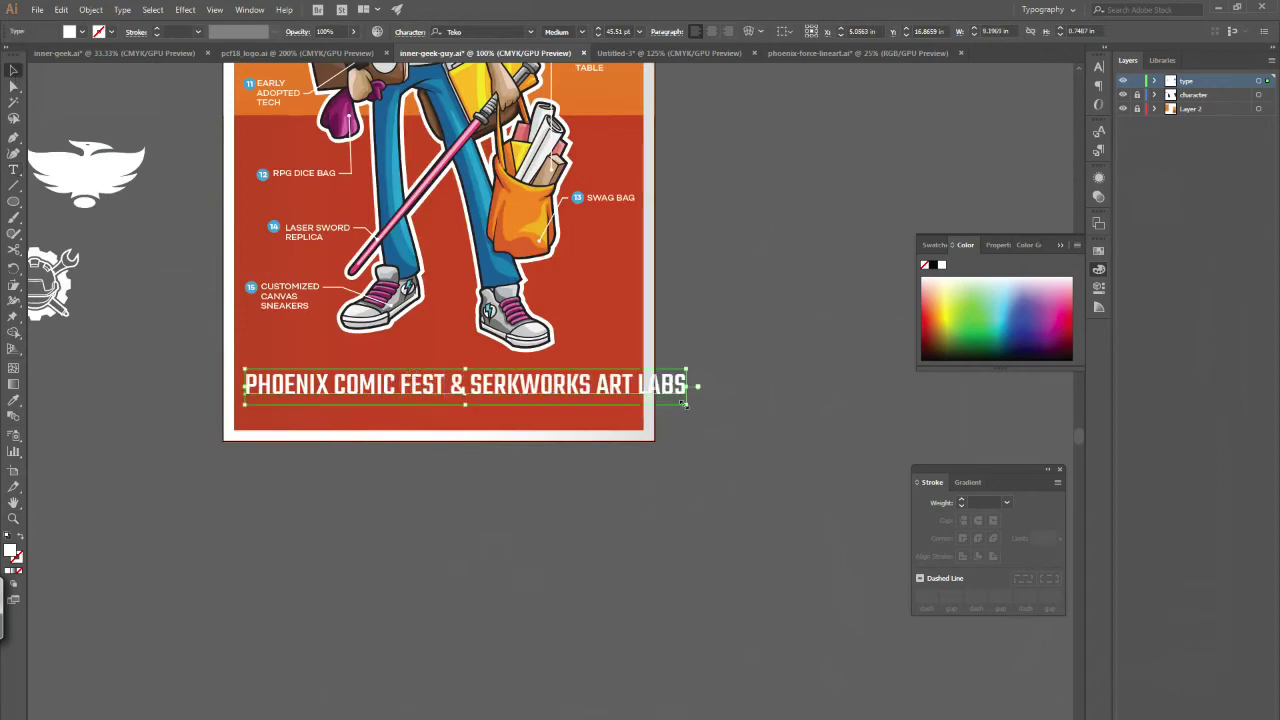
- Match the footer text to the label font in Internacional Bold and size it to fit within the poster's width
left_click(663, 486)
key("i")
left_click(312, 228)
key("v")
left_click_drag(460, 397, 630, 400)
left_click(531, 31)
key("Escape")
left_click(588, 432)
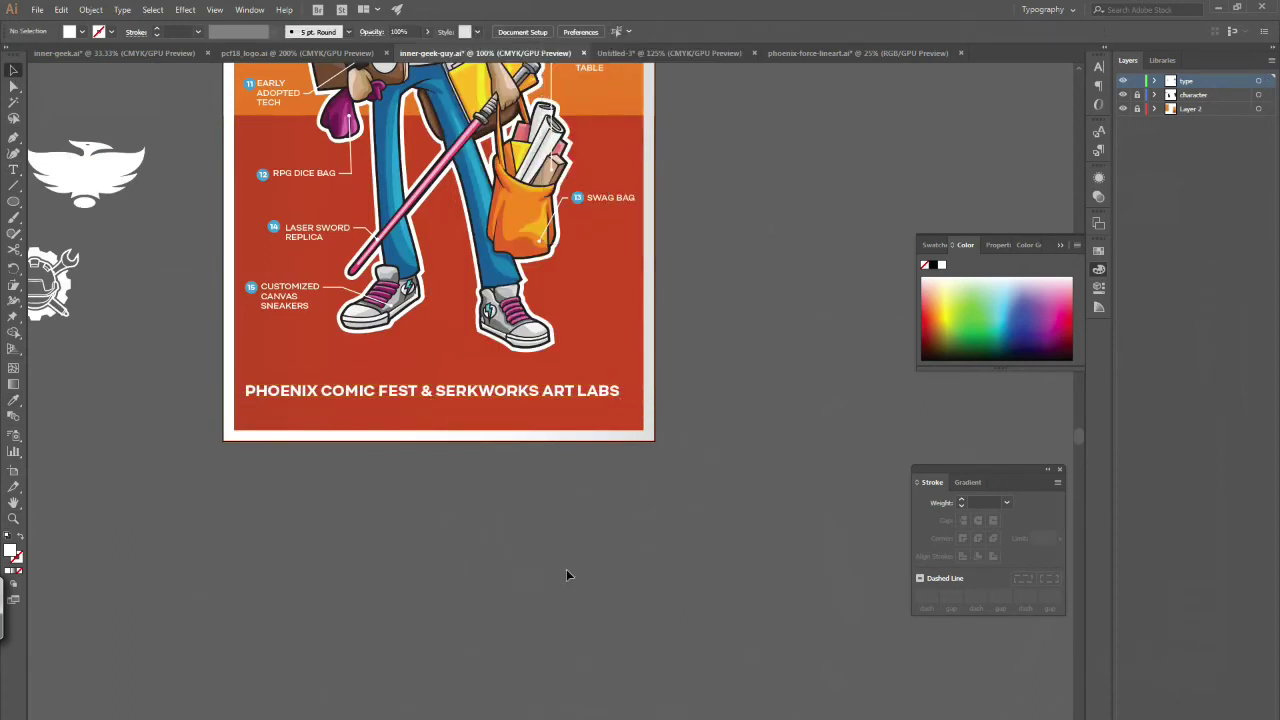
- Break the footer text into two lines after COMIC FEST and replace the ampersand with a slash
double_click(434, 390)
key("Return")
left_click_drag(424, 381, 460, 370)
type("/")
key("Escape")
- Scale down the white phoenix and gear logos and place them on opposite sides of the footer text
left_click_drag(86, 175, 496, 395)
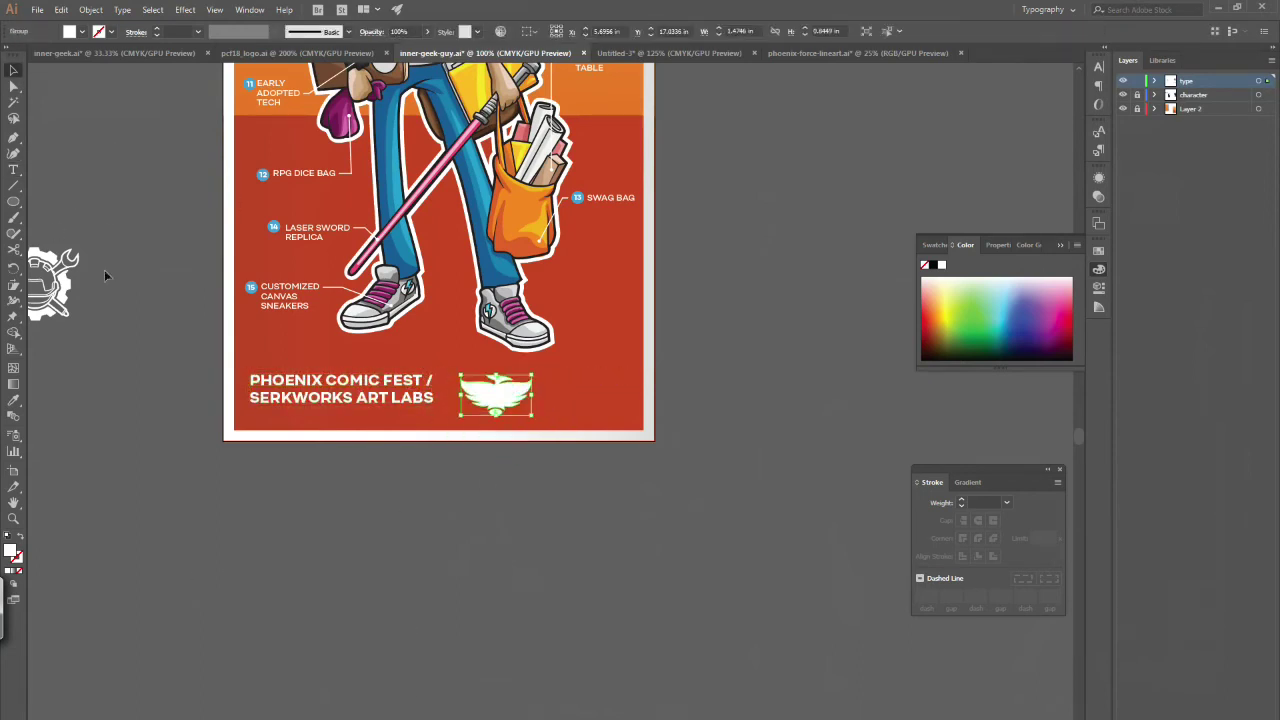
left_click_drag(53, 285, 598, 398)
left_click_drag(496, 392, 300, 571)
left_click_drag(340, 389, 445, 391)
left_click_drag(300, 571, 295, 390)
left_click(598, 491)
left_click_drag(614, 392, 575, 398)
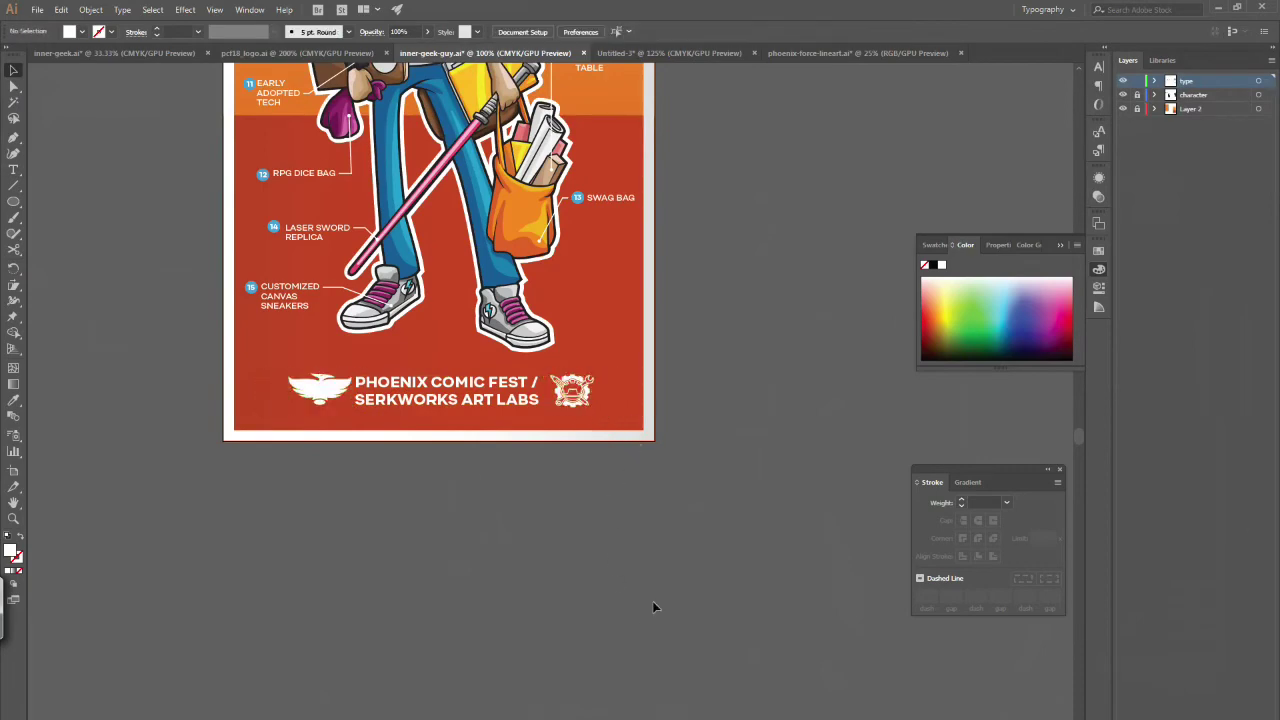
- Delete the slash from the footer text and centre-align its two lines
key("ctrl+=")
scroll(560, 390, "left", 3)
key("t")
left_click_drag(662, 333, 712, 327)
key("BackSpace")
key("ctrl+a")
key("ctrl+shift+c")
key("Escape")
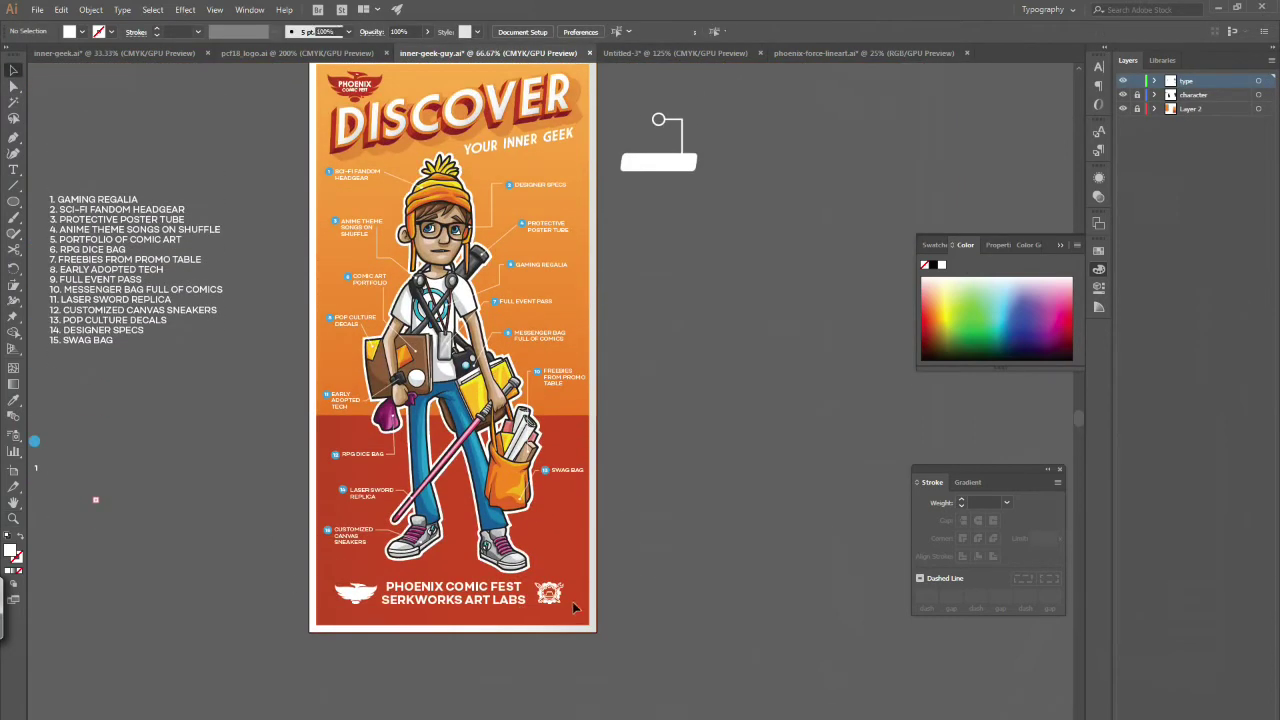
- Lower the footer and the character with its labels and leader lines slightly, and nudge the EARLY ADOPTED TECH label up
left_click_drag(326, 580, 575, 598)
left_click(728, 610)
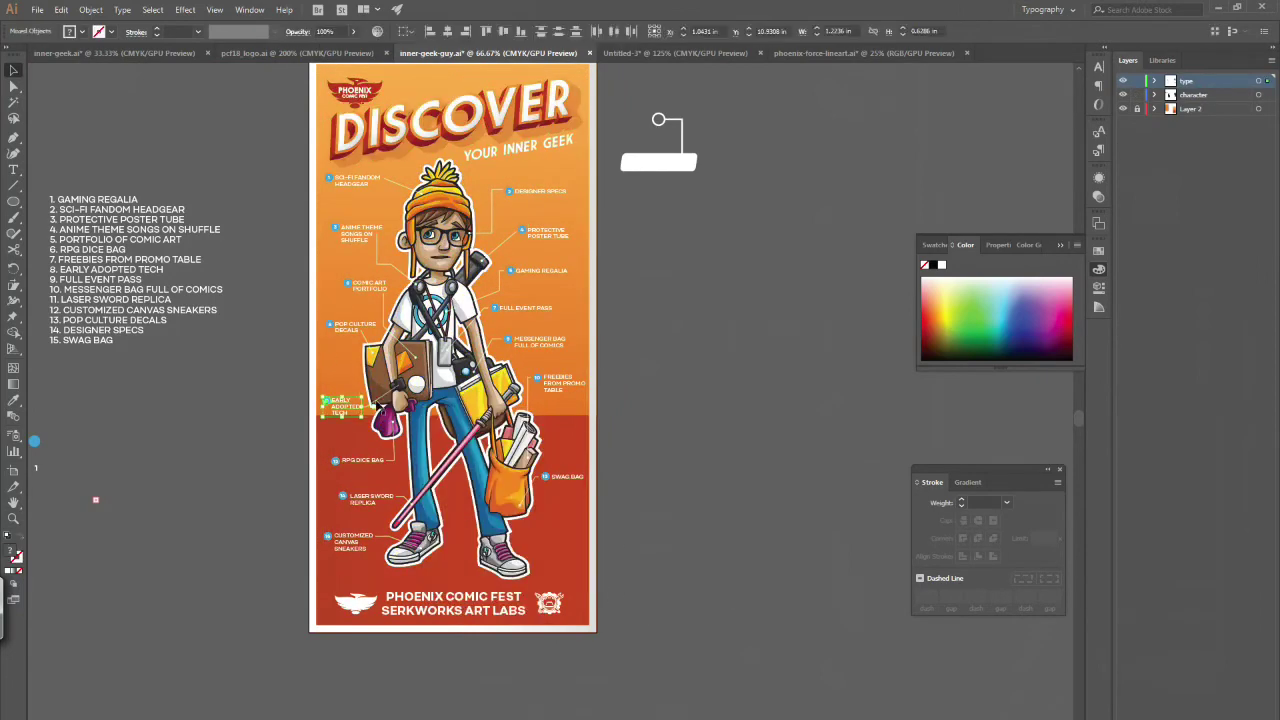
left_click(751, 583)
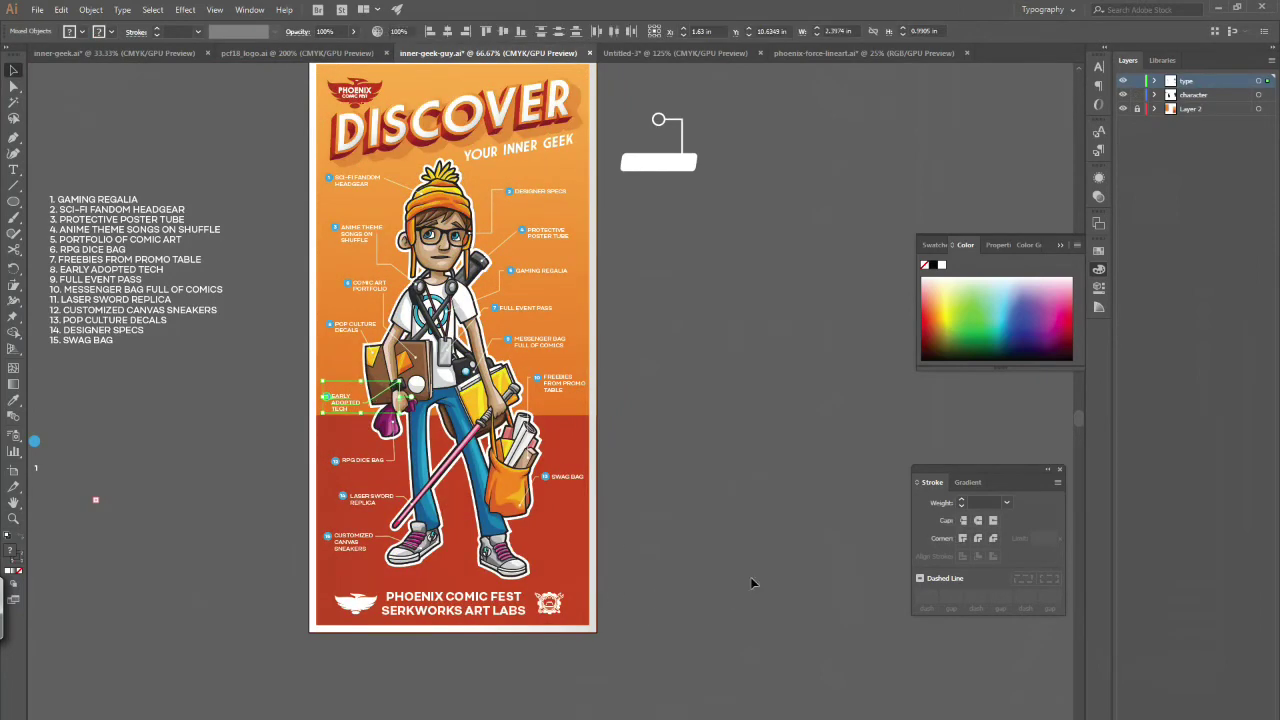
- Paste a copy of the portfolio's white dot onto the watch for the EARLY ADOPTED TECH leader line
key("z")
left_click(510, 585)
left_click(298, 335)
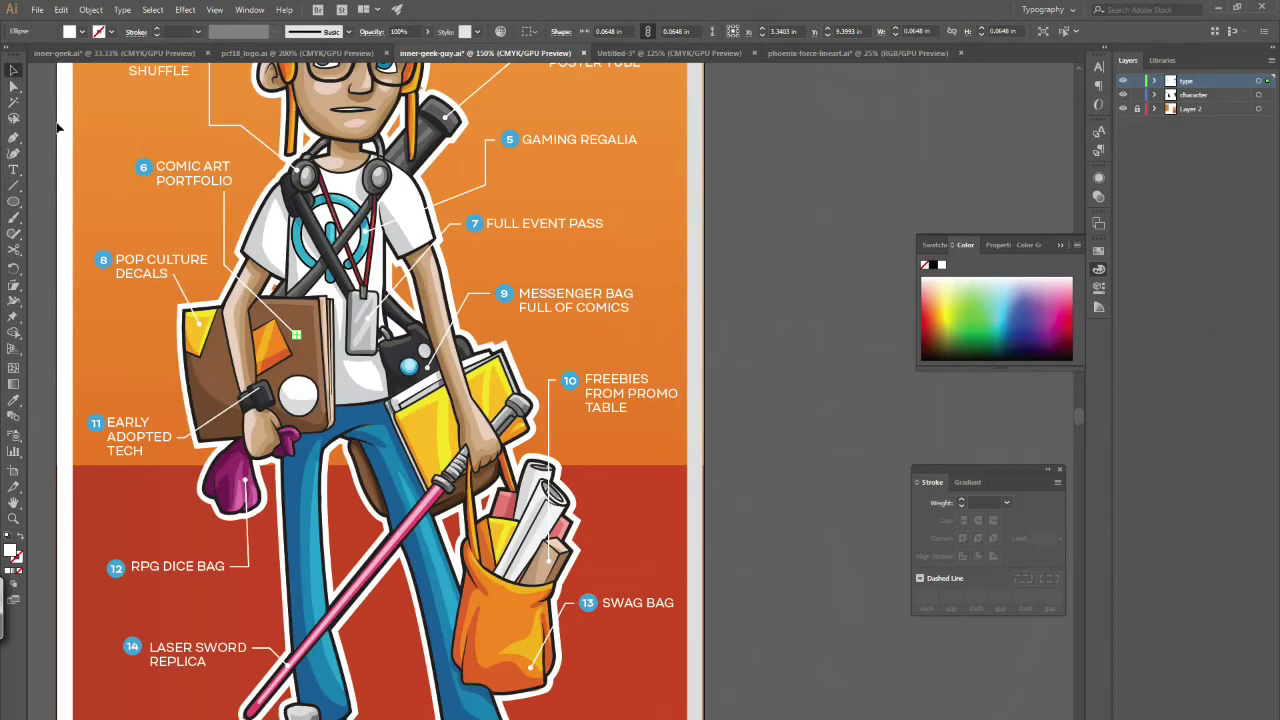
left_click(62, 10)
left_click(669, 188)
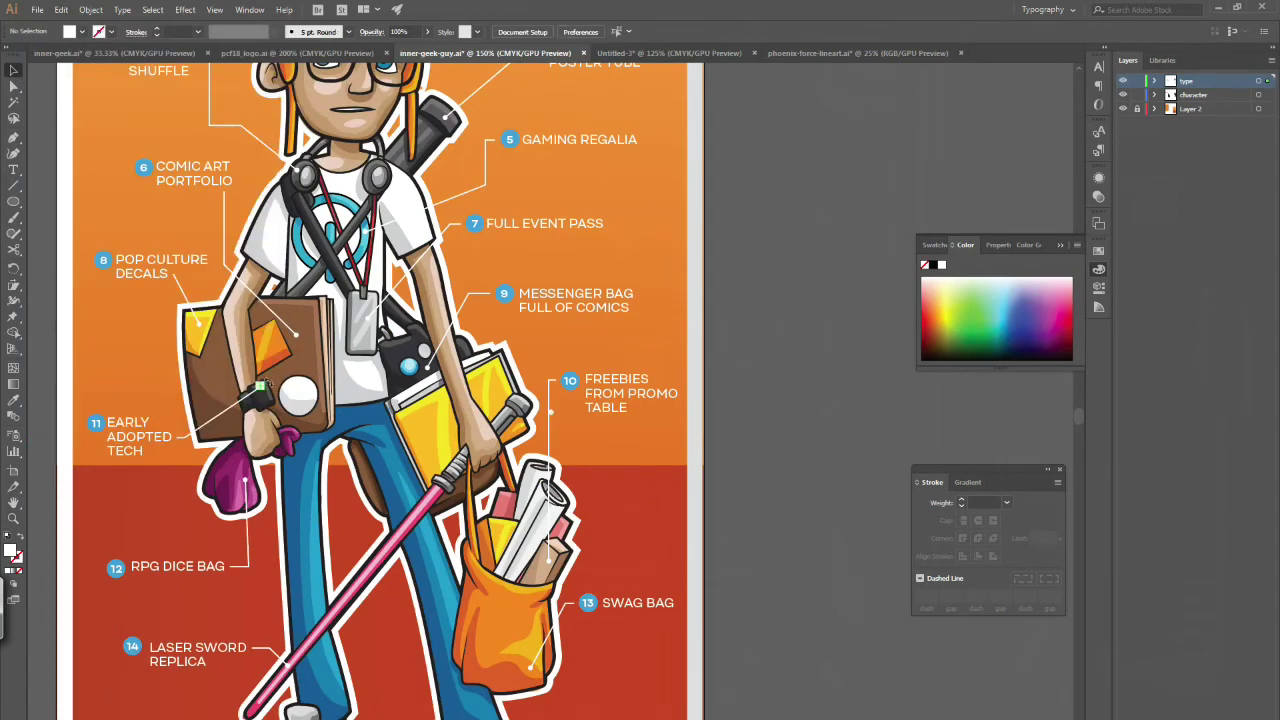
key("z")
left_click(530, 258, "alt")
left_click(530, 258, "alt")
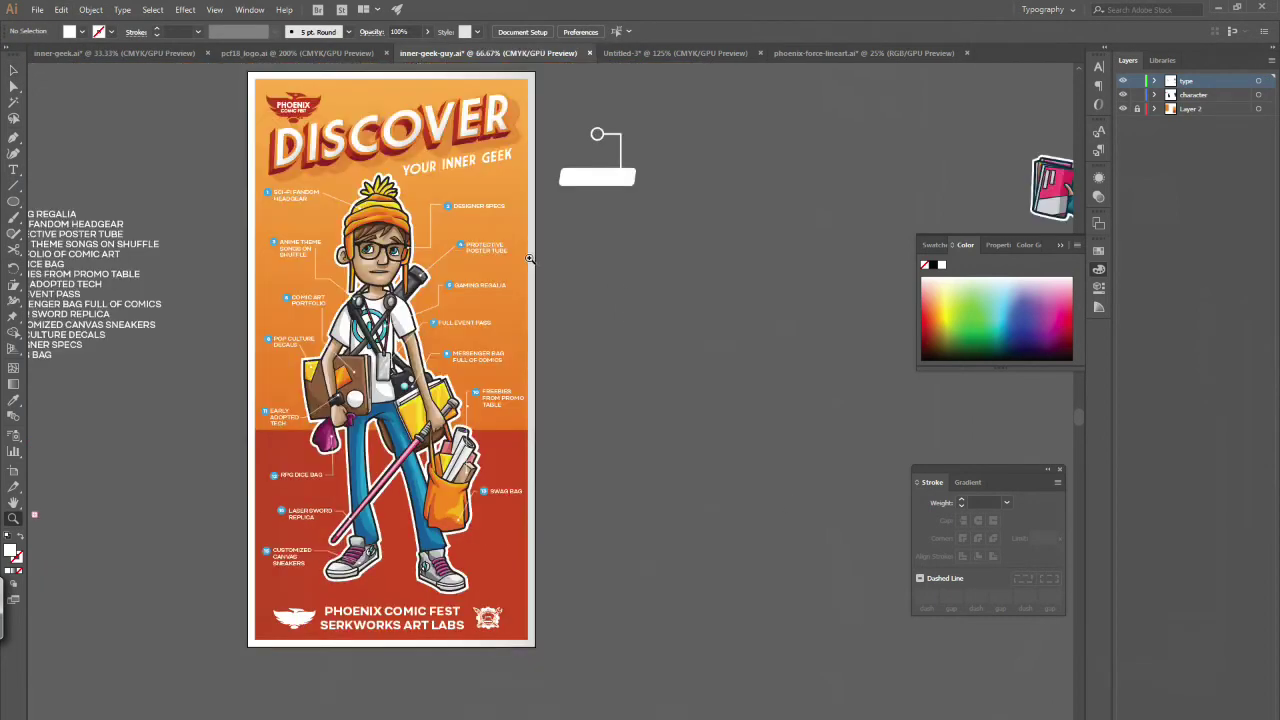
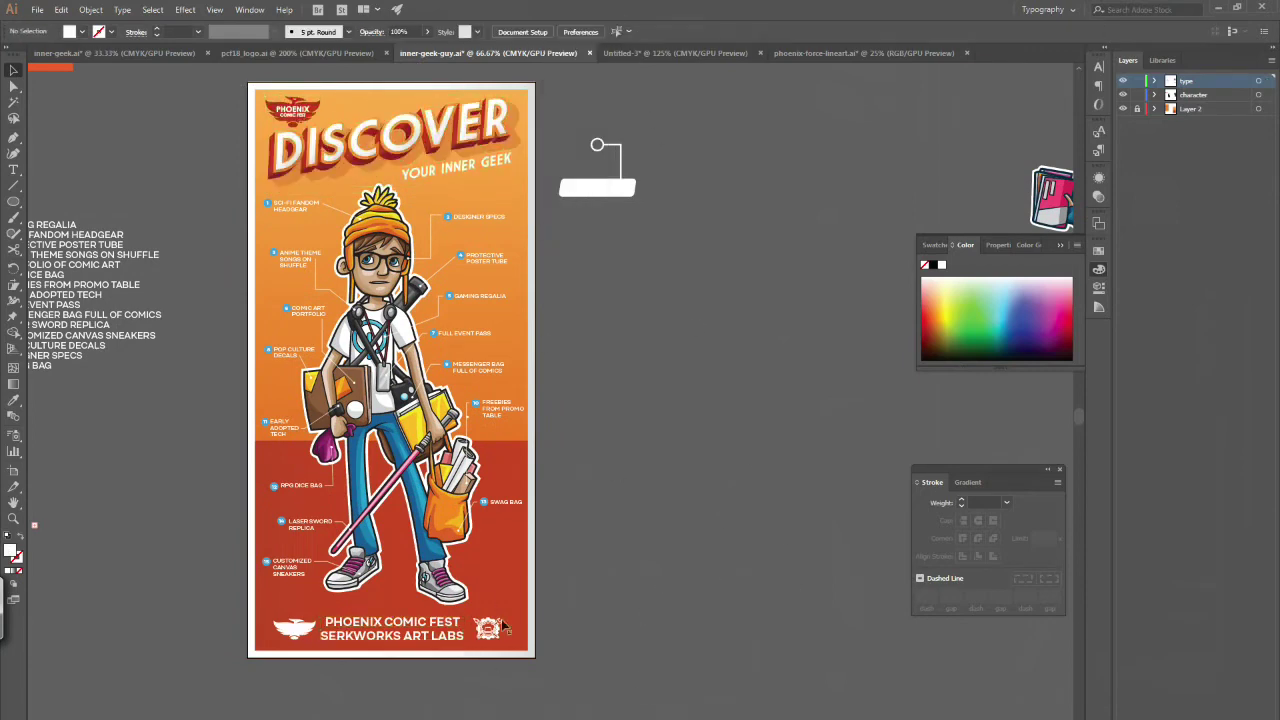
- Rework the footer text into the single line PHOENIX COMIC FEST & SERKWORKS ART LABS, scaled to fit along the poster's lower edge
left_click(411, 600)
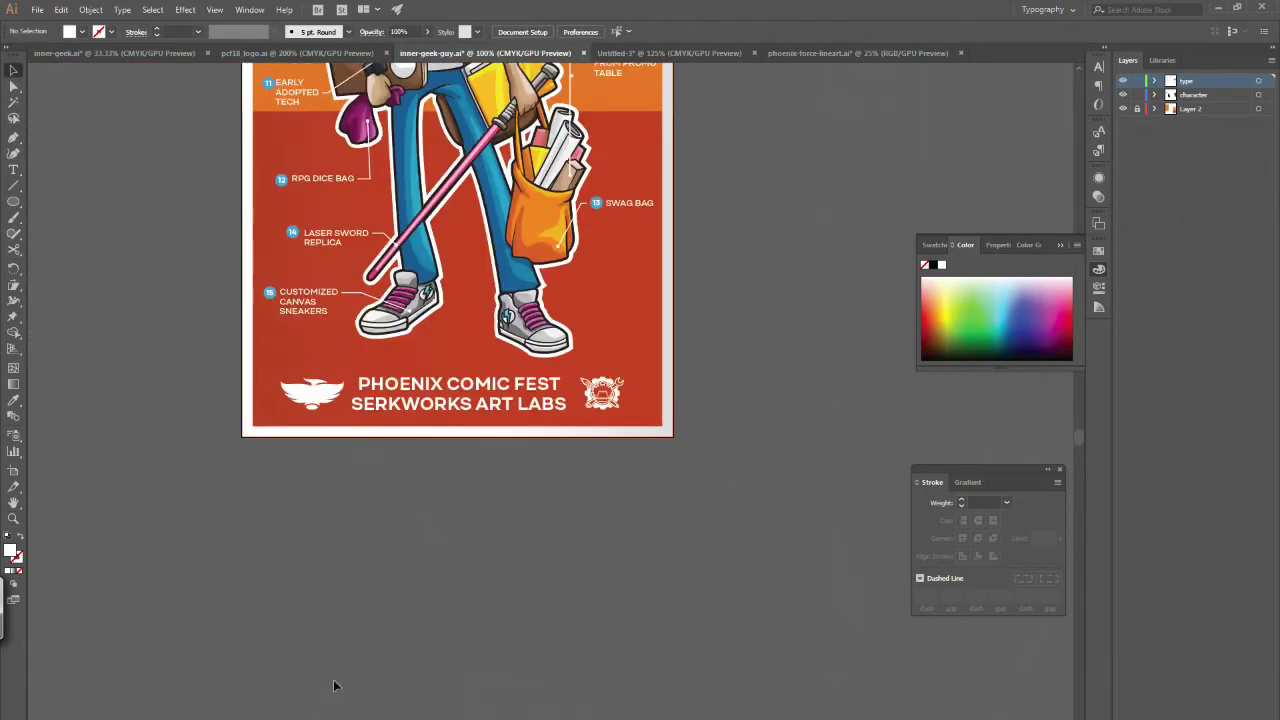
scroll(335, 685, "up", 3)
left_click_drag(458, 527, 591, 620)
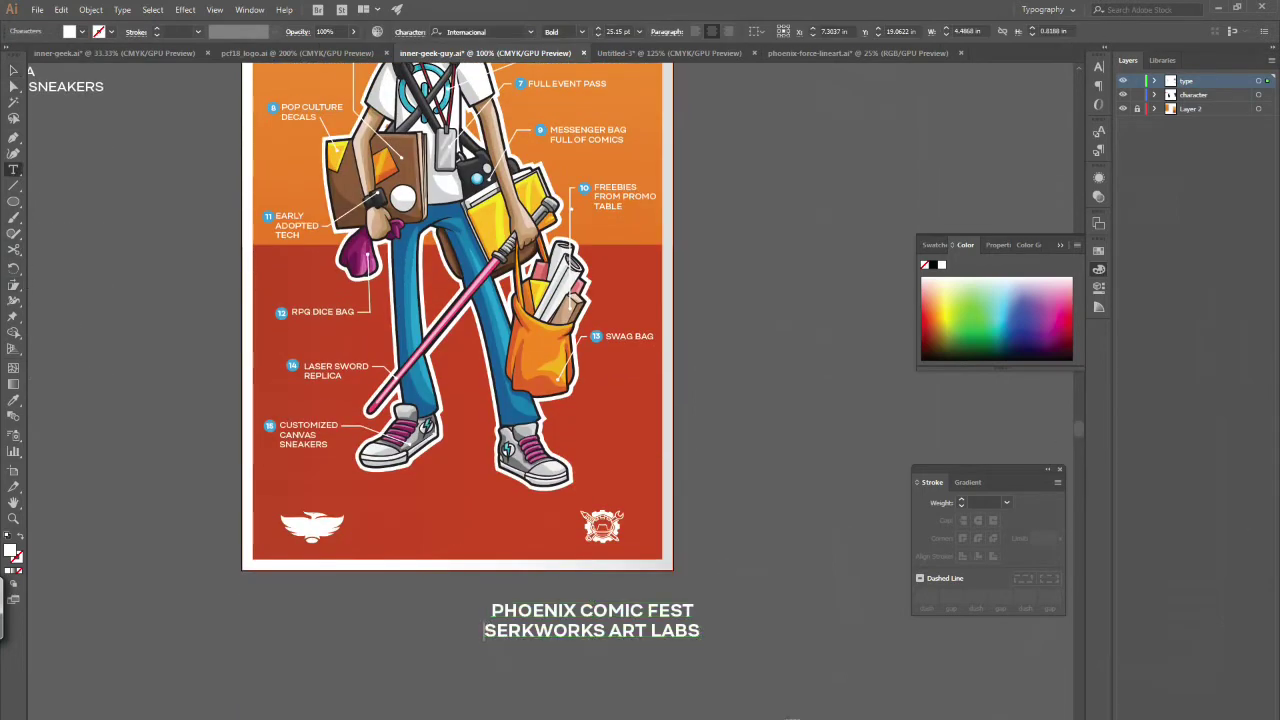
key("BackSpace")
type("&")
key("Escape")
left_click_drag(820, 609, 700, 612)
left_click_drag(394, 614, 320, 535)
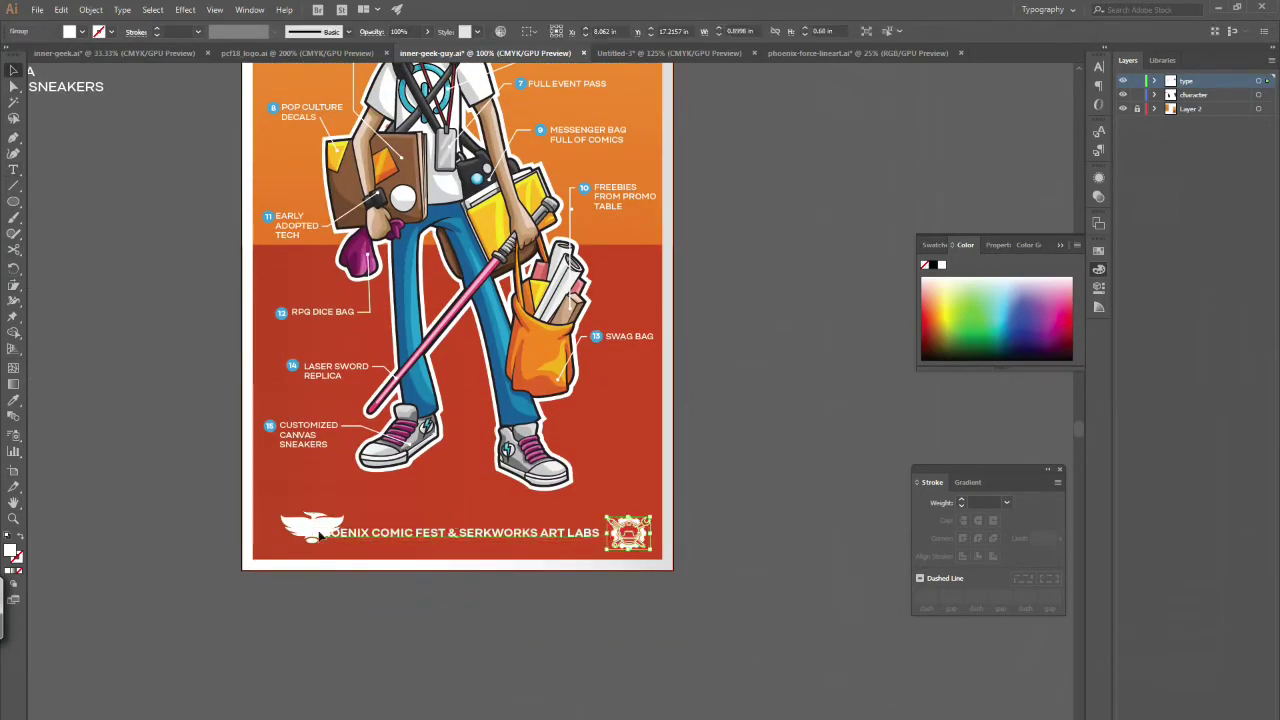
- Shrink the phoenix and gear logos and set them at the two ends of the single-line footer text
left_click(319, 528)
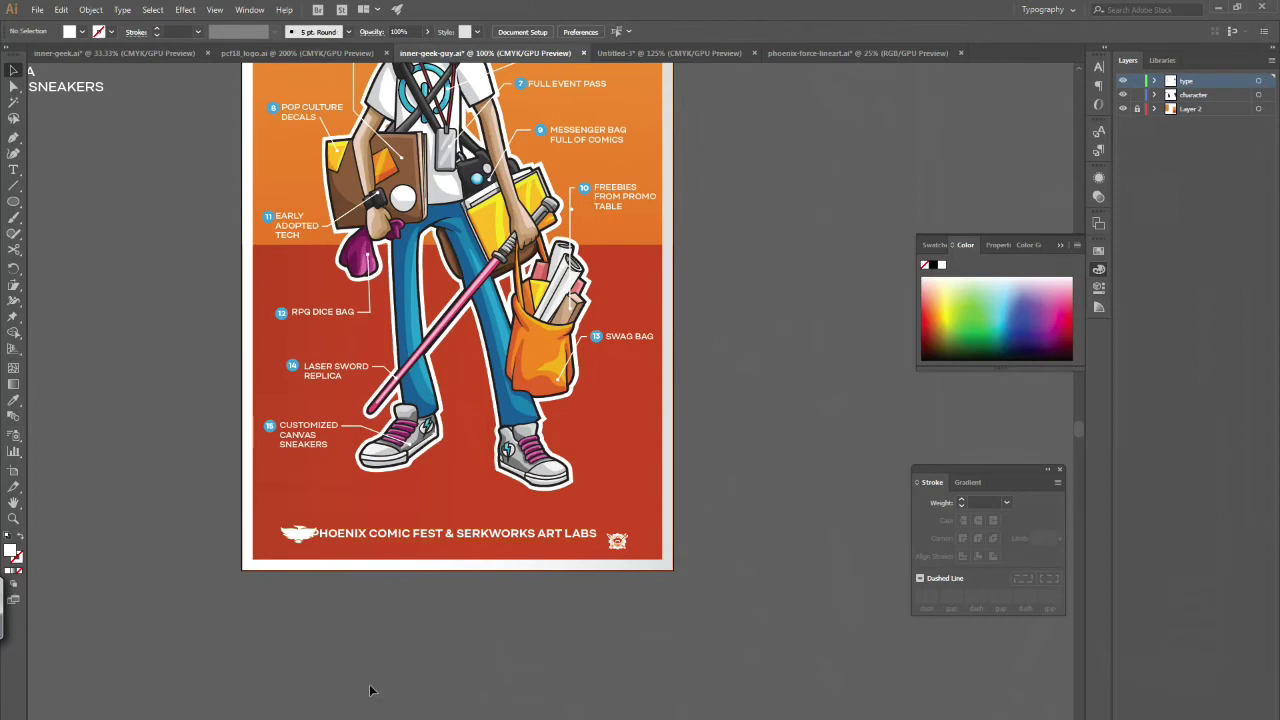
key("ctrl+equal")
left_click(790, 393)
left_click_drag(296, 402, 298, 404)
left_click_drag(288, 394, 794, 393)
- Adjust the positions of the footer text and both logos so the text sits clear between them
left_click(679, 430)
left_click(680, 392)
key("Right")
key("Right")
key("Right")
left_click(787, 390)
left_click(292, 393)
left_click(335, 407)
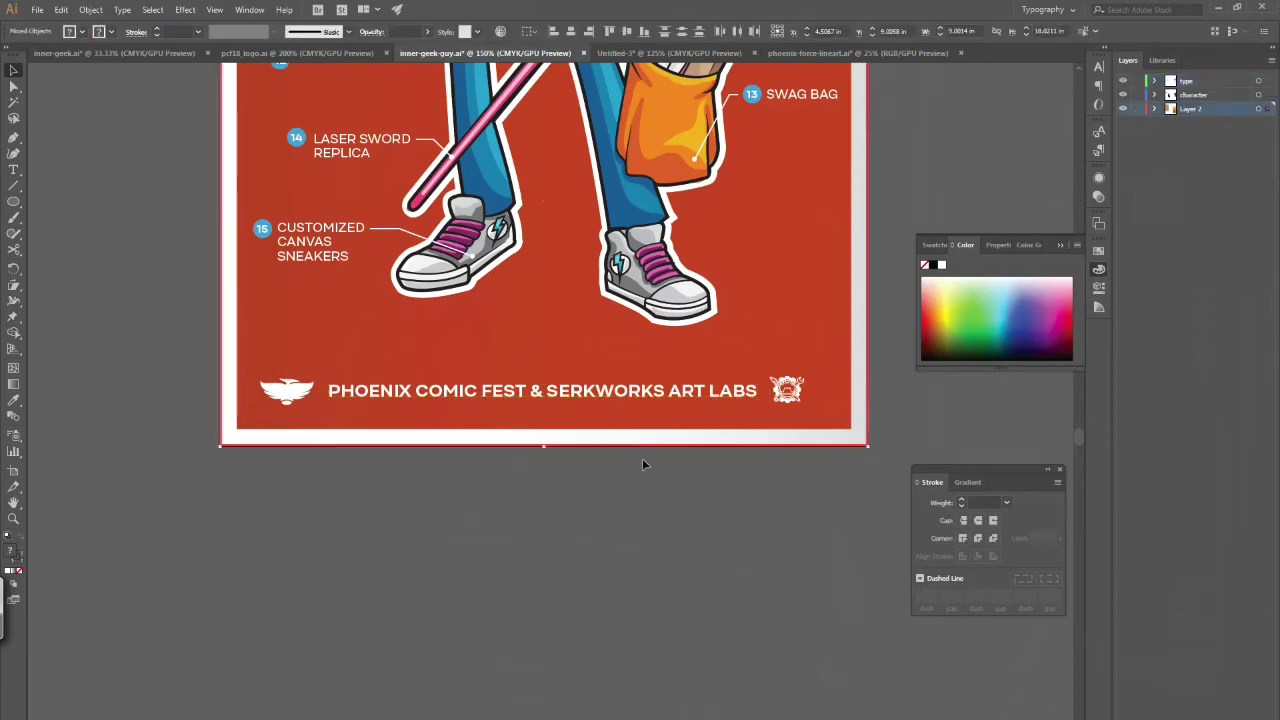
key("ctrl+z")
left_click(860, 494)
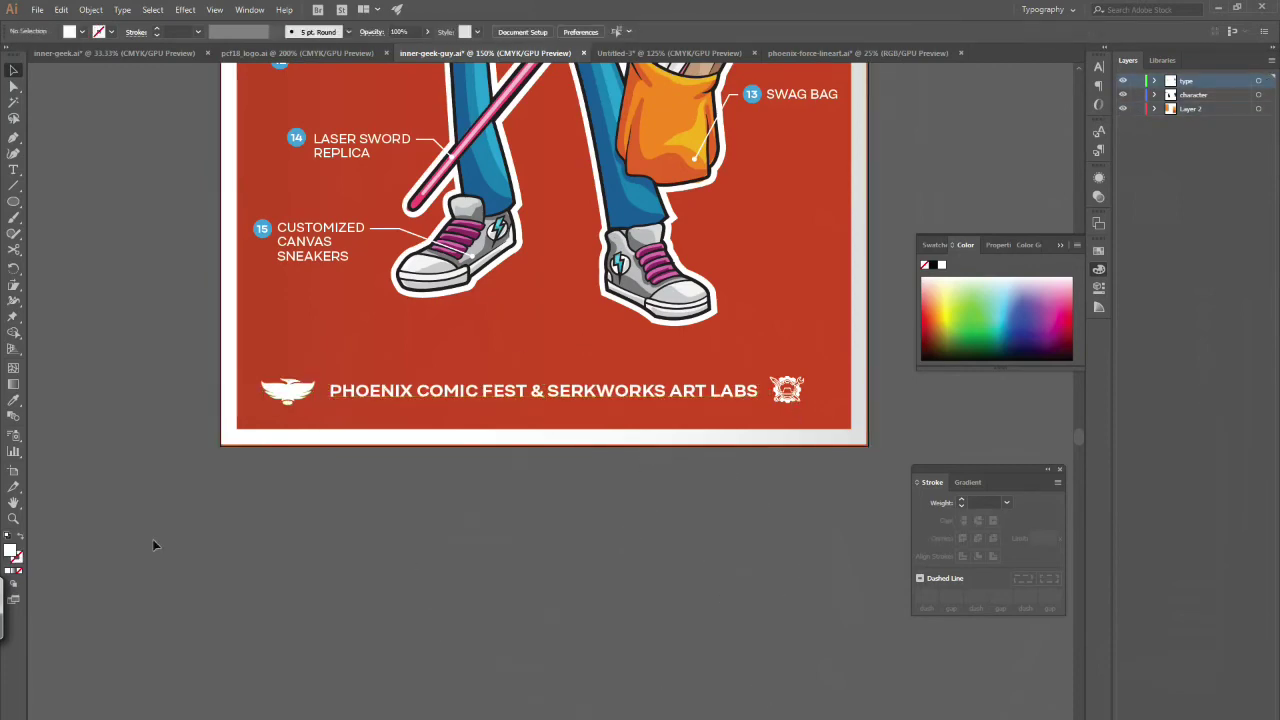
- Nudge the character together with its labels, badges and leader lines down on the poster
key("z")
left_click(699, 416, "alt")
left_click(470, 539)
key("shift+Down")
left_click(671, 606)
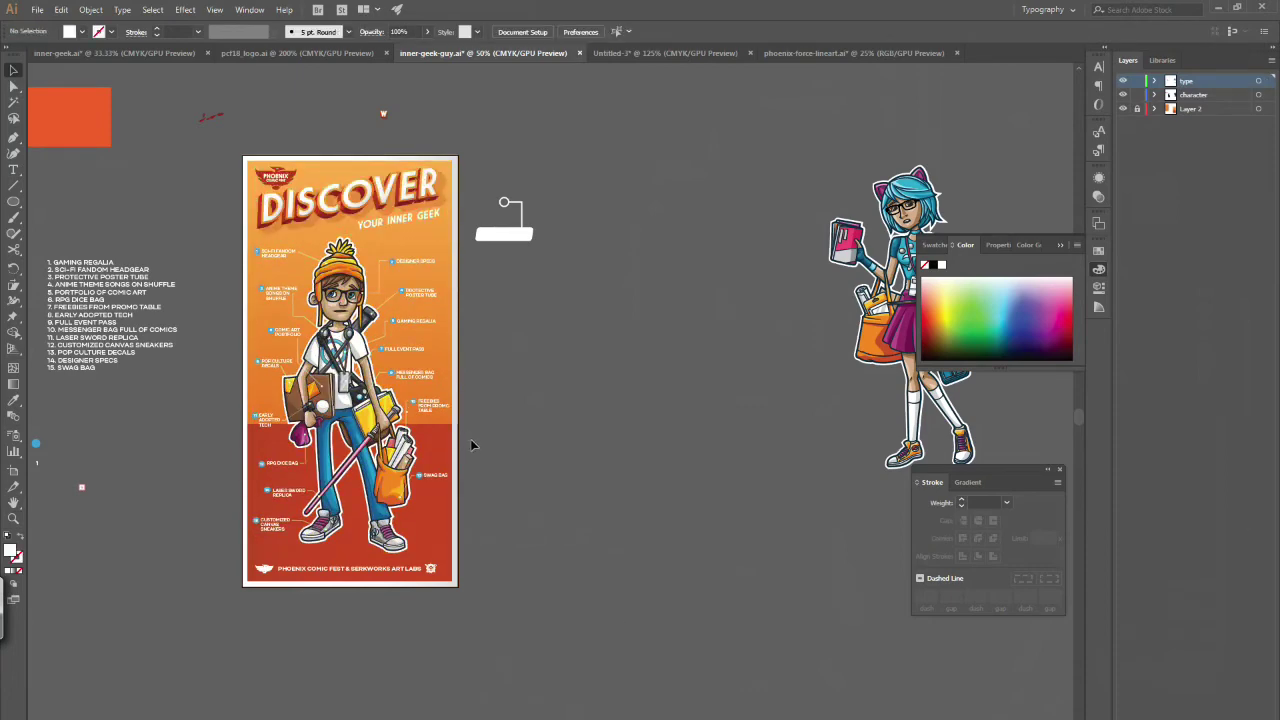
- Raise the EARLY ADOPTED TECH label with badge 11 and nudge the PROTECTIVE POSTER TUBE label slightly outward
key("ctrl+1")
key("v")
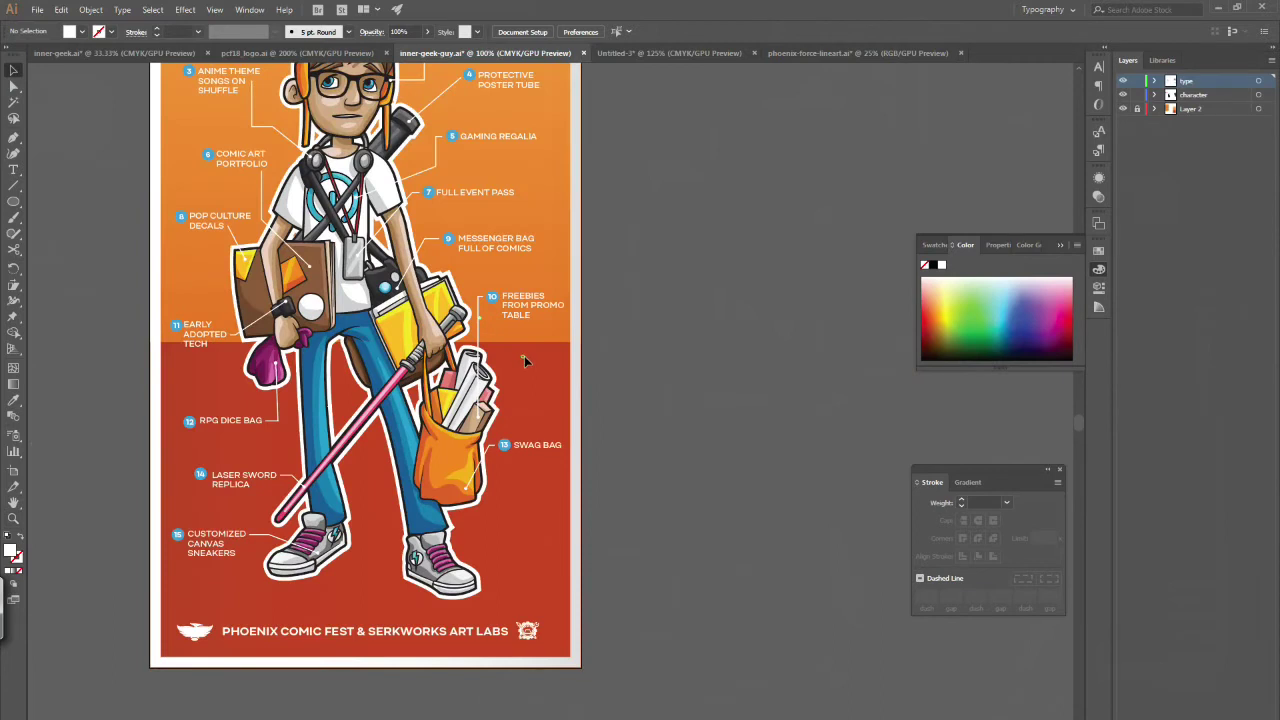
scroll(1022, 714, "up", 3)
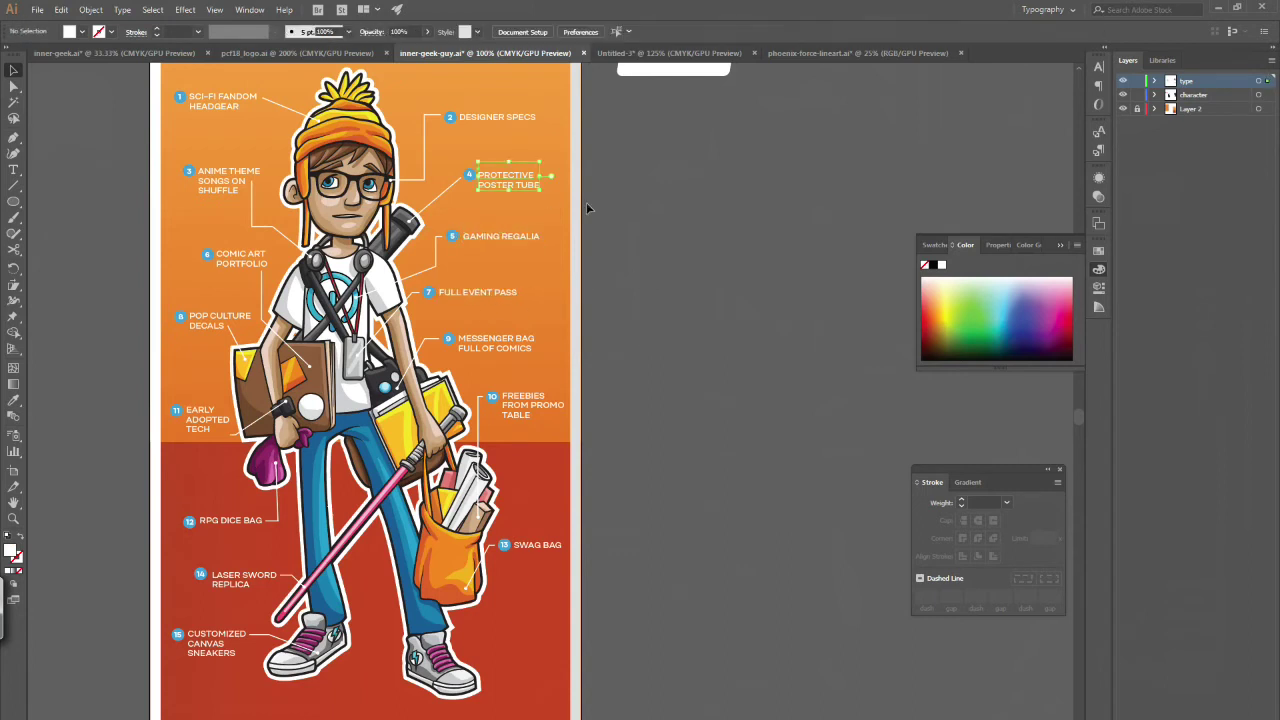
right_click(625, 460)
key("Escape")
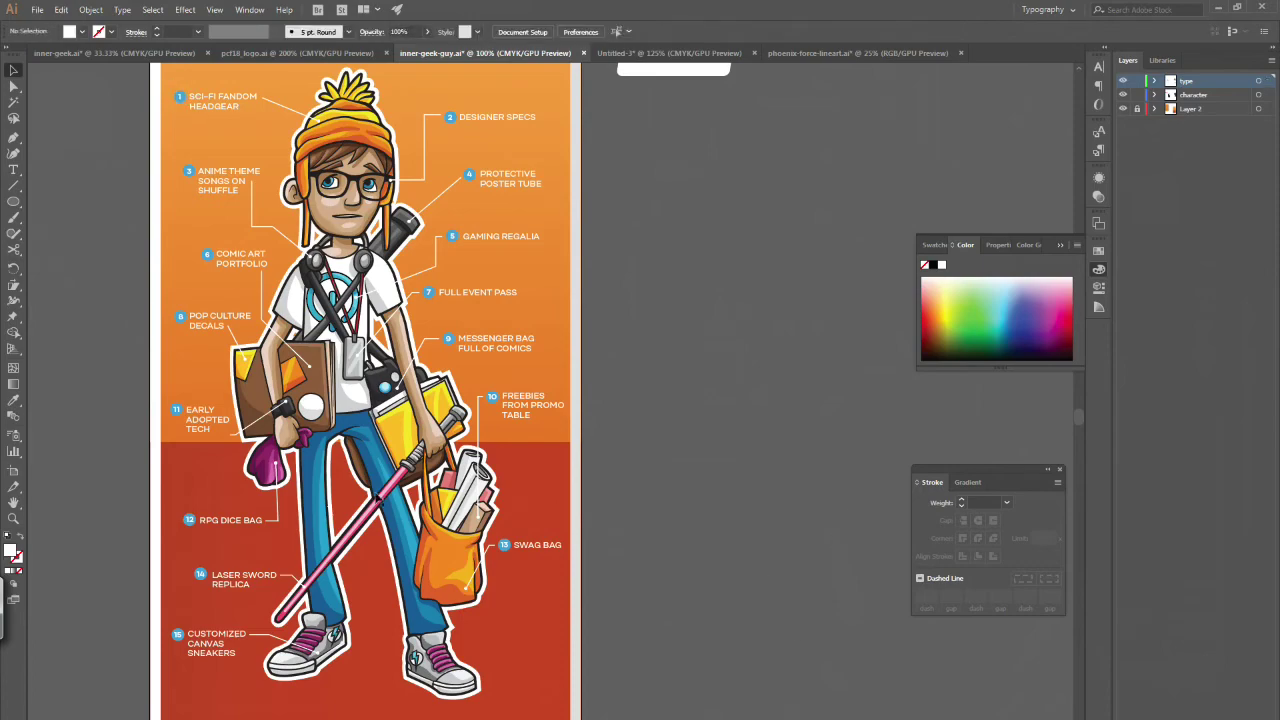
- Reshape the EARLY ADOPTED TECH leader line so it starts just beside the word TECH and runs to the wristwatch
scroll(159, 446, "up", 3)
key("a")
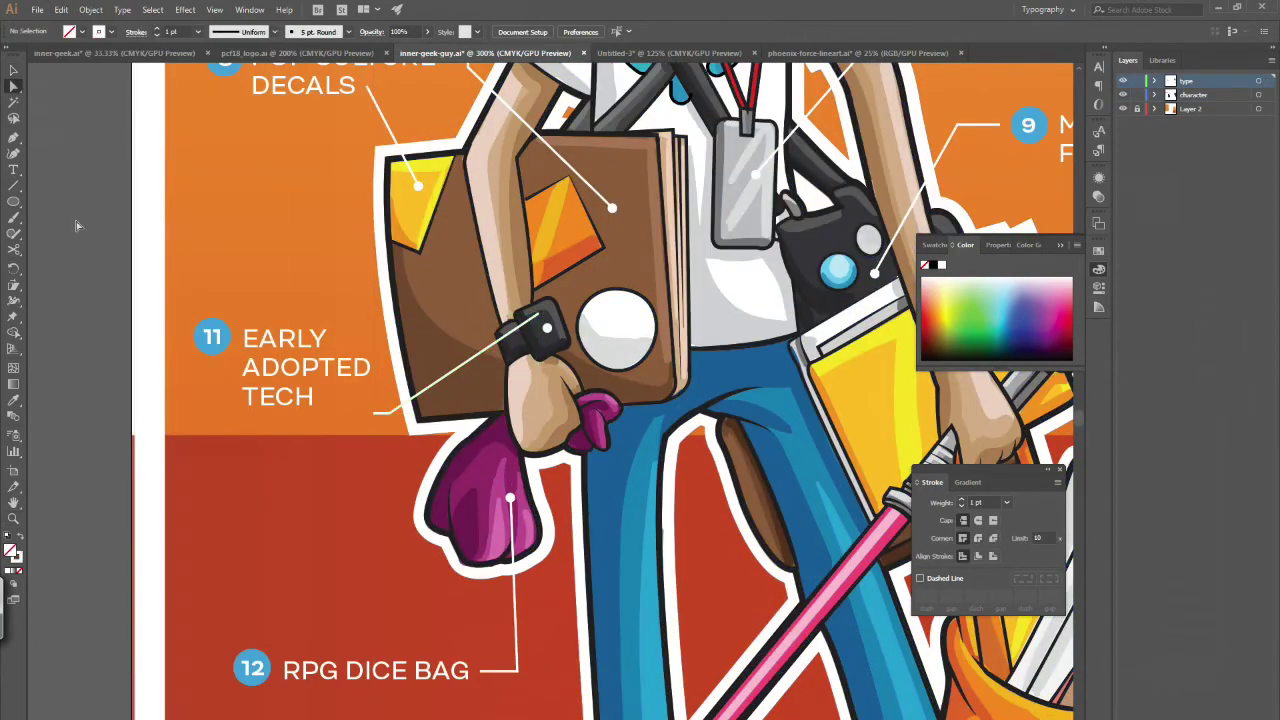
left_click(392, 418)
left_click_drag(383, 396, 352, 398)
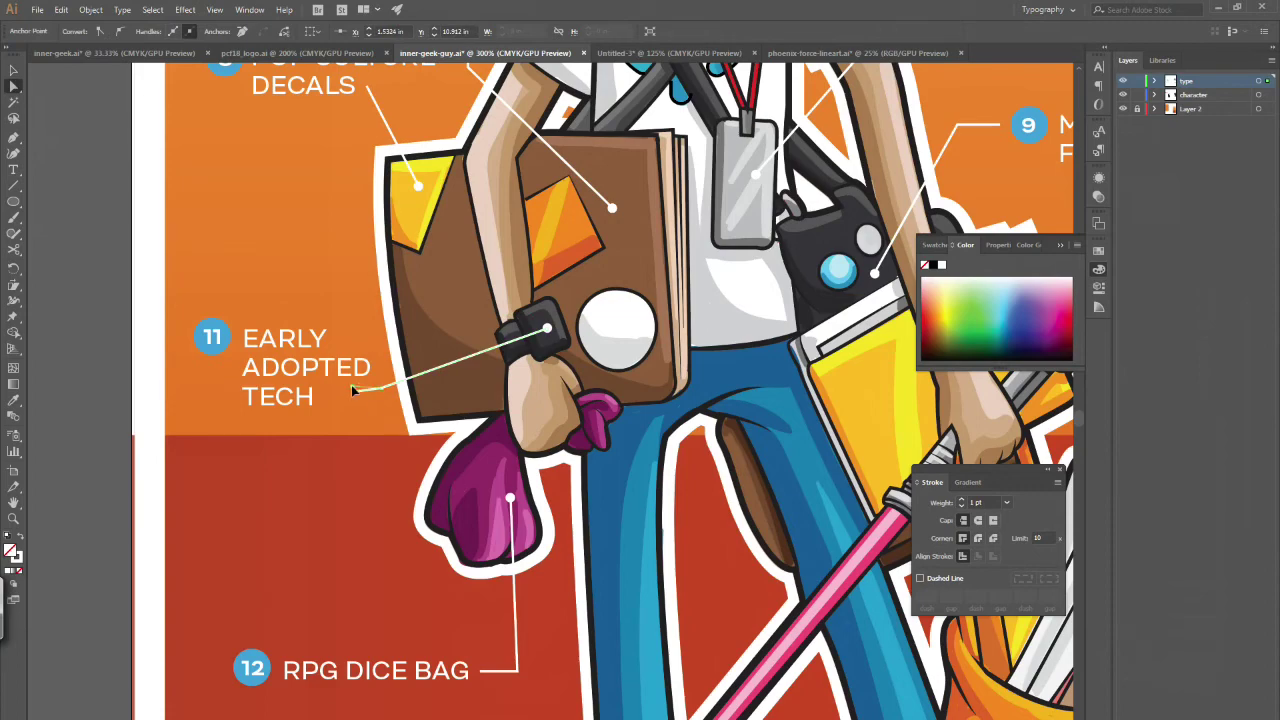
key("ctrl+shift+a")
left_click(372, 381)
left_click_drag(378, 372, 377, 374)
key("ctrl+shift+a")
key("z")
key("ctrl+minus")
key("ctrl+minus")
key("ctrl+minus")
key("ctrl+minus")
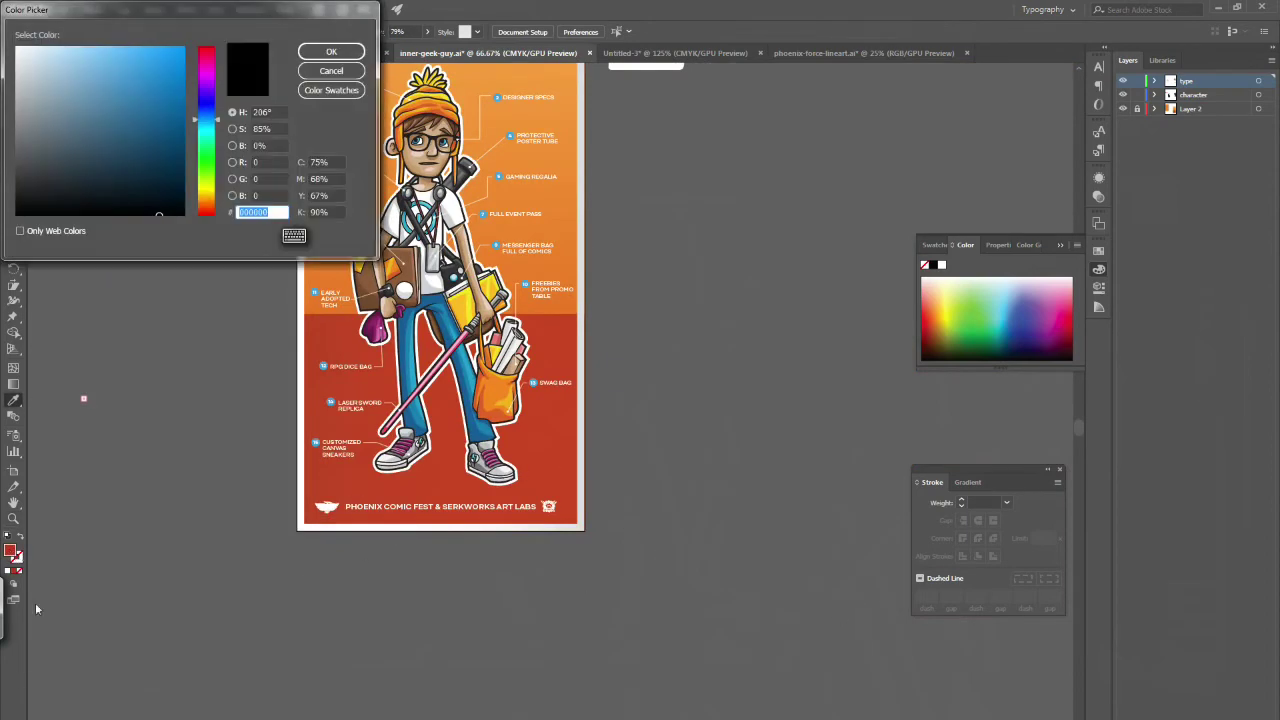
left_click(331, 71)
scroll(65, 124, "up", 3)
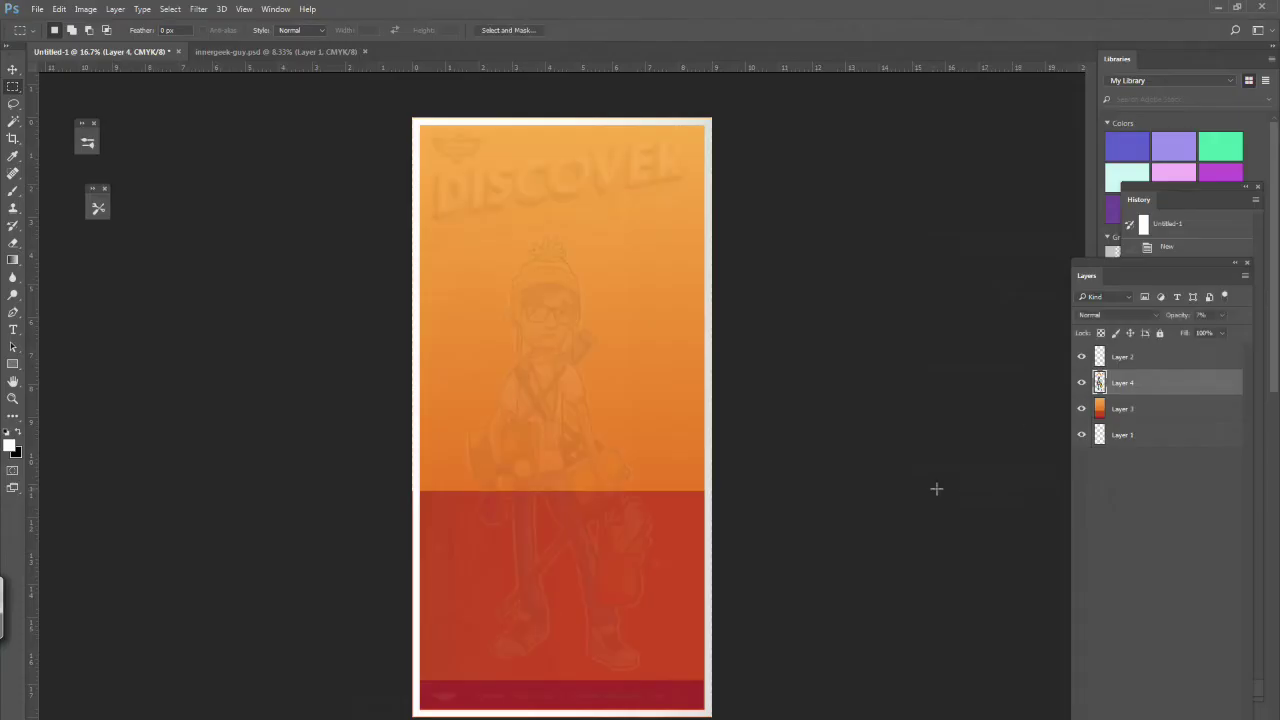
- Paste the copied title, labels, leader lines and footer artwork into the Untitled-1 poster as pixels
key("ctrl+v")
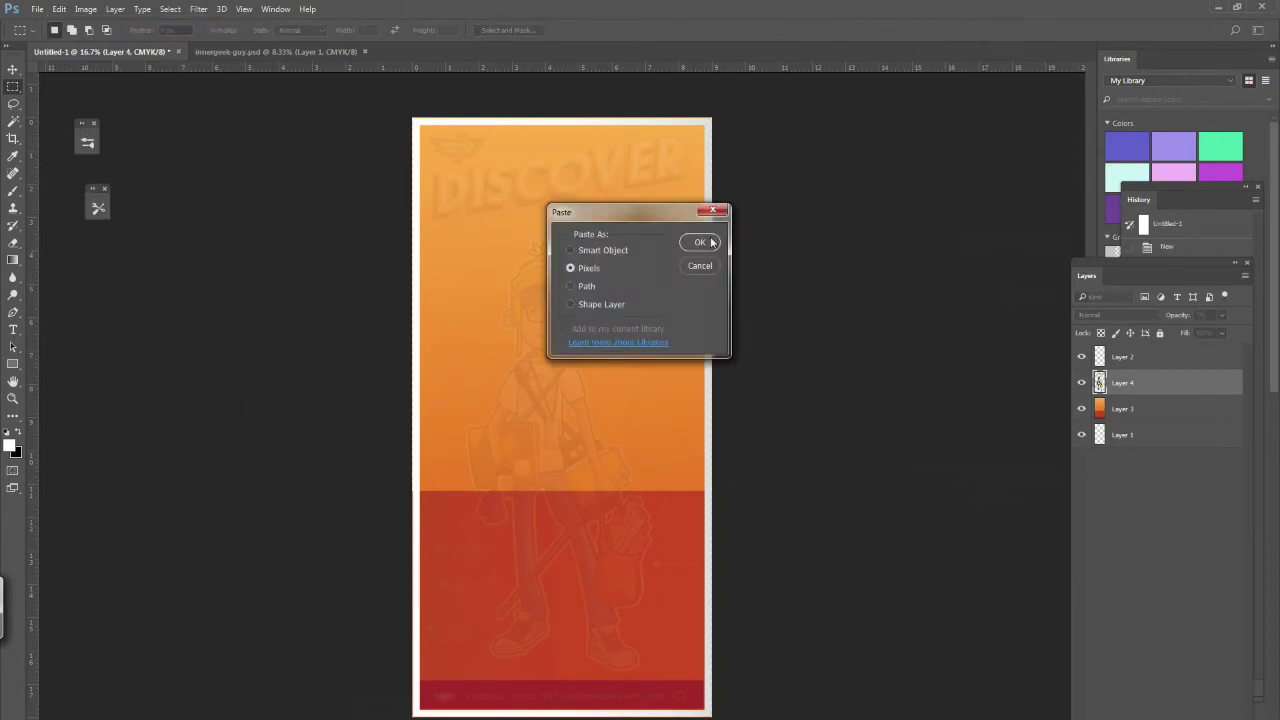
left_click(714, 242)
key("Return")
- Reduce the opacity of the faded character on Layer 4 to 3%
left_click(1150, 408)
left_click(1221, 315)
mouse_move(1190, 333)
left_mouse_down()
mouse_move(1236, 337)
mouse_move(1188, 338)
left_mouse_up()
mouse_move(1150, 408)
left_mouse_down()
mouse_move(1123, 443)
mouse_move(1142, 412)
left_mouse_up()
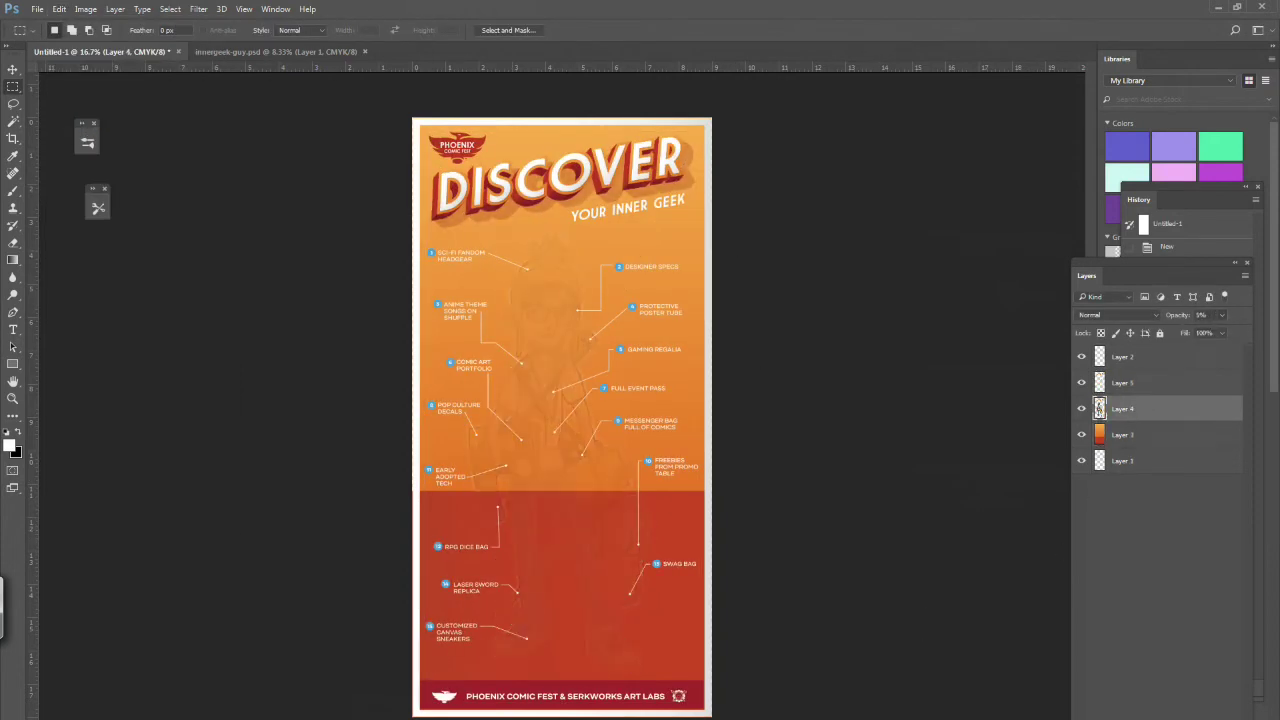
- In innergeek-guy.psd, select all the character's layers above the background and merge them into one
key("ctrl+Tab")
left_click(1082, 437)
left_click(1140, 357, "shift")
left_click(1245, 275)
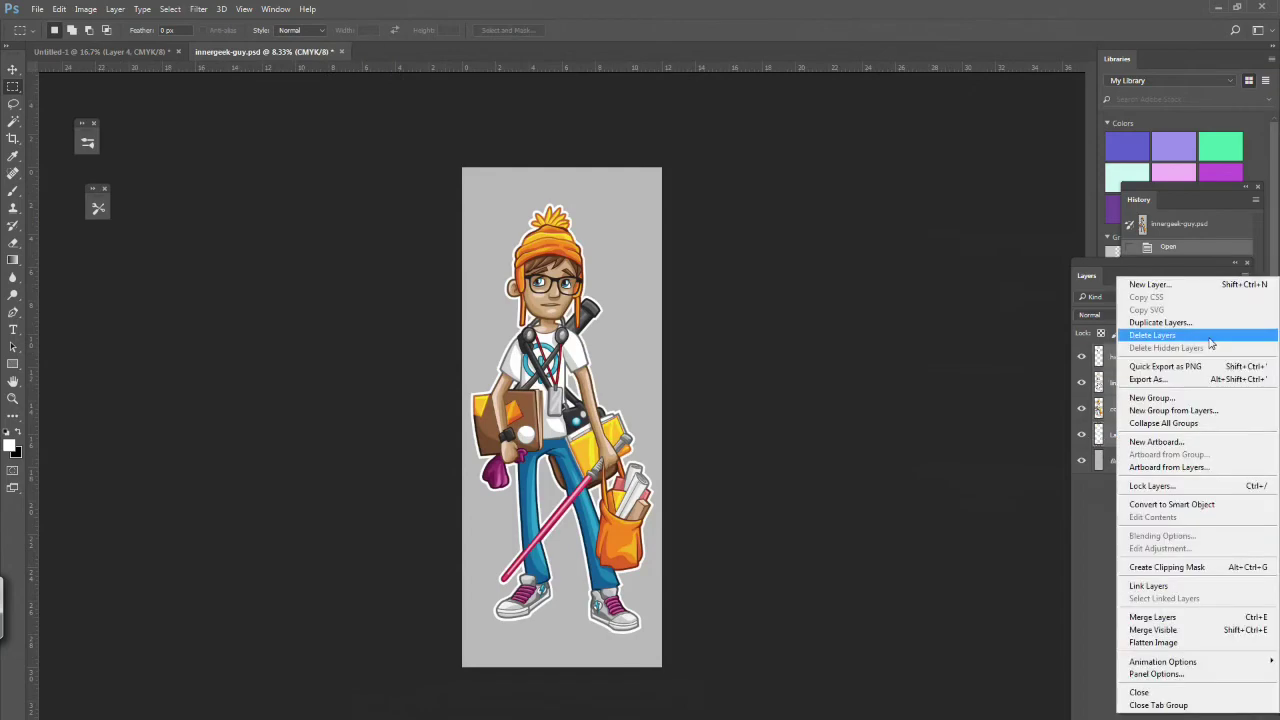
left_click(1100, 614)
- Copy the merged character into Untitled-1, scale it to about 51%, position it among the labels, and replace the faded Layer 4
left_click(101, 52)
left_click(85, 9)
left_click(90, 127)
left_click(61, 12)
left_click(255, 320)
left_click_drag(413, 119, 690, 498)
left_click_drag(677, 660, 650, 661)
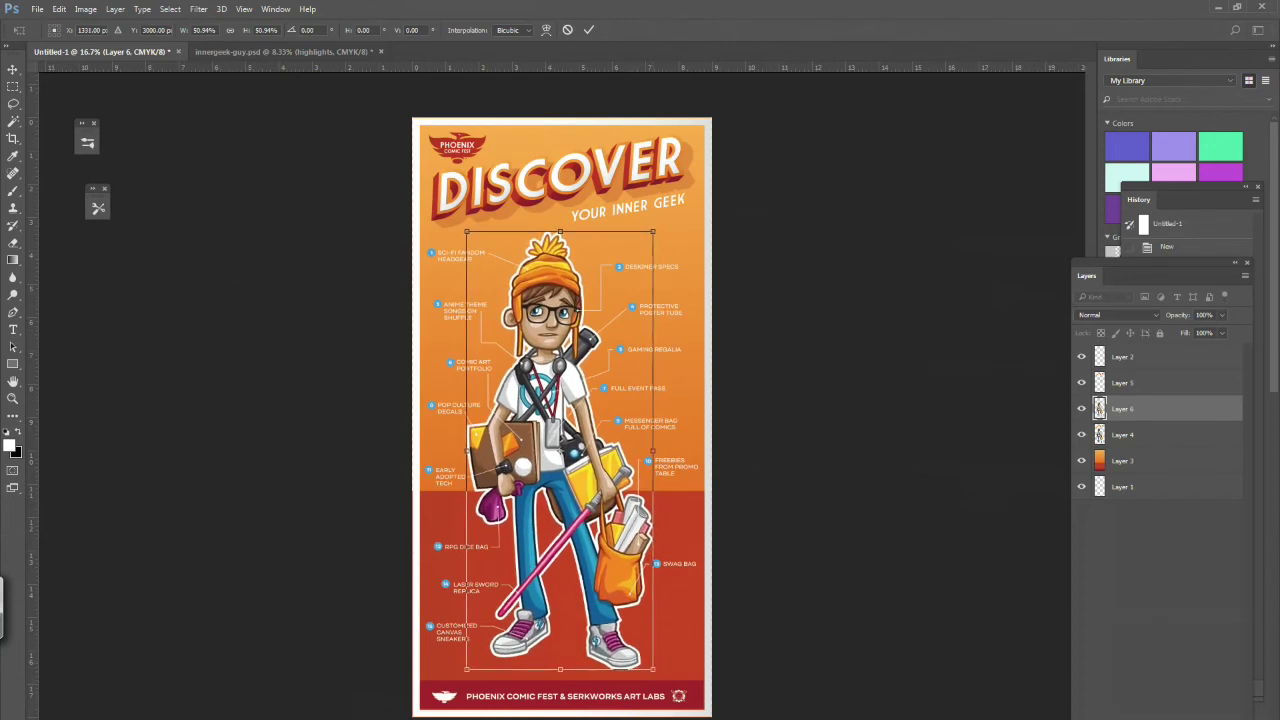
key("Return")
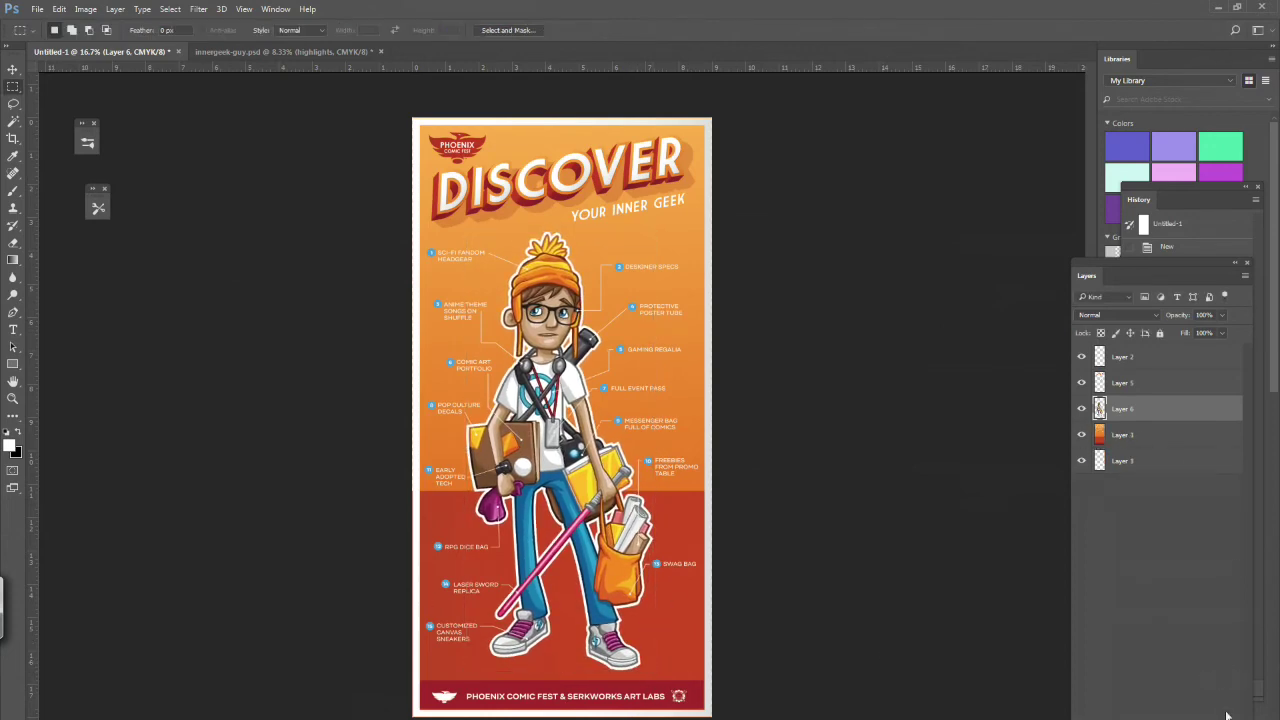
- Examine the assembled poster up close, from the title down through the labels and character
key("z")
key("ctrl+plus")
key("ctrl+plus")
key("ctrl+plus")
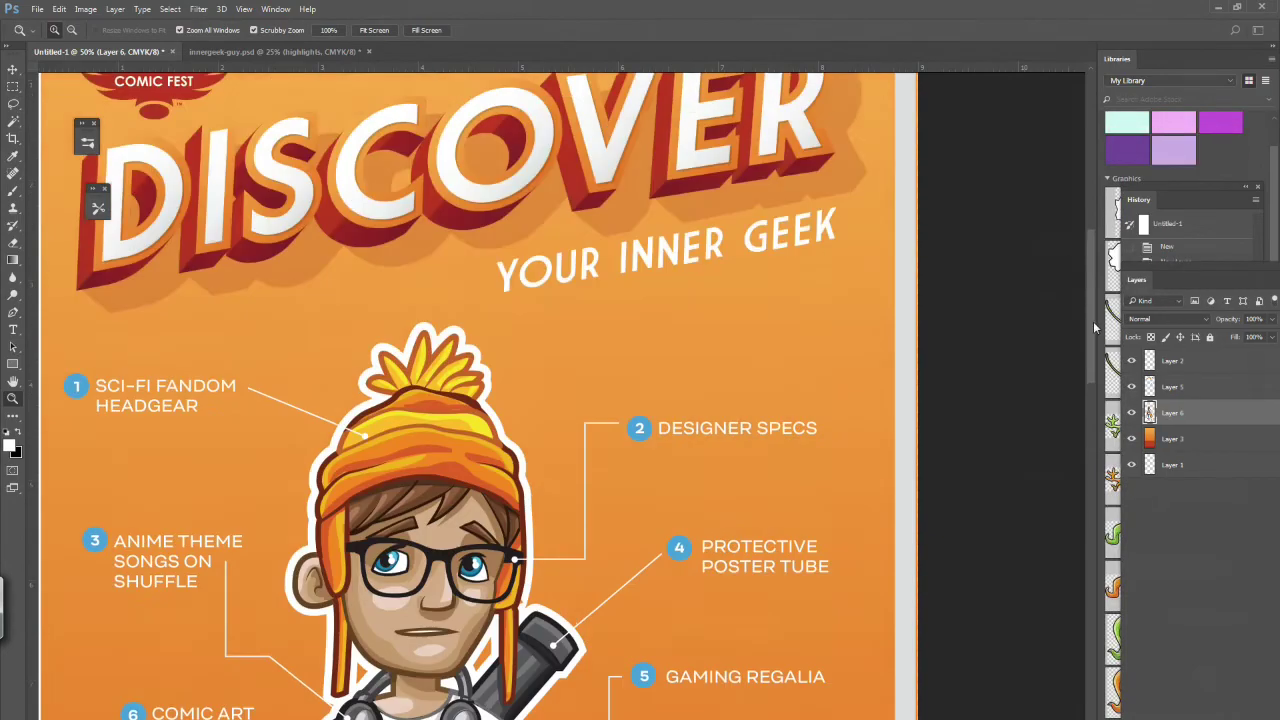
scroll(1041, 576, "down", 8)
scroll(1029, 337, "up", 8)
key("ctrl+minus")
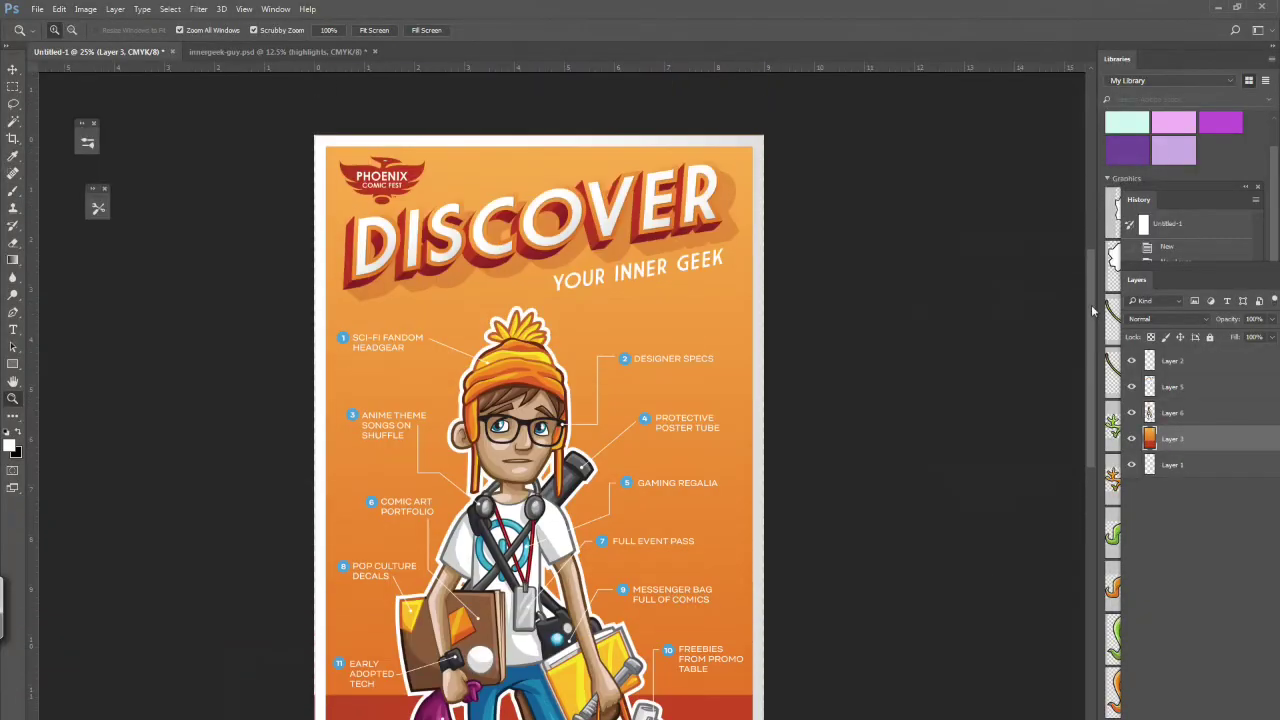
- Paste the halftone dot pattern as a smart object above background Layer 3 and scale it to about 106% to cover the upper area
key("ctrl+v")
key("Return")
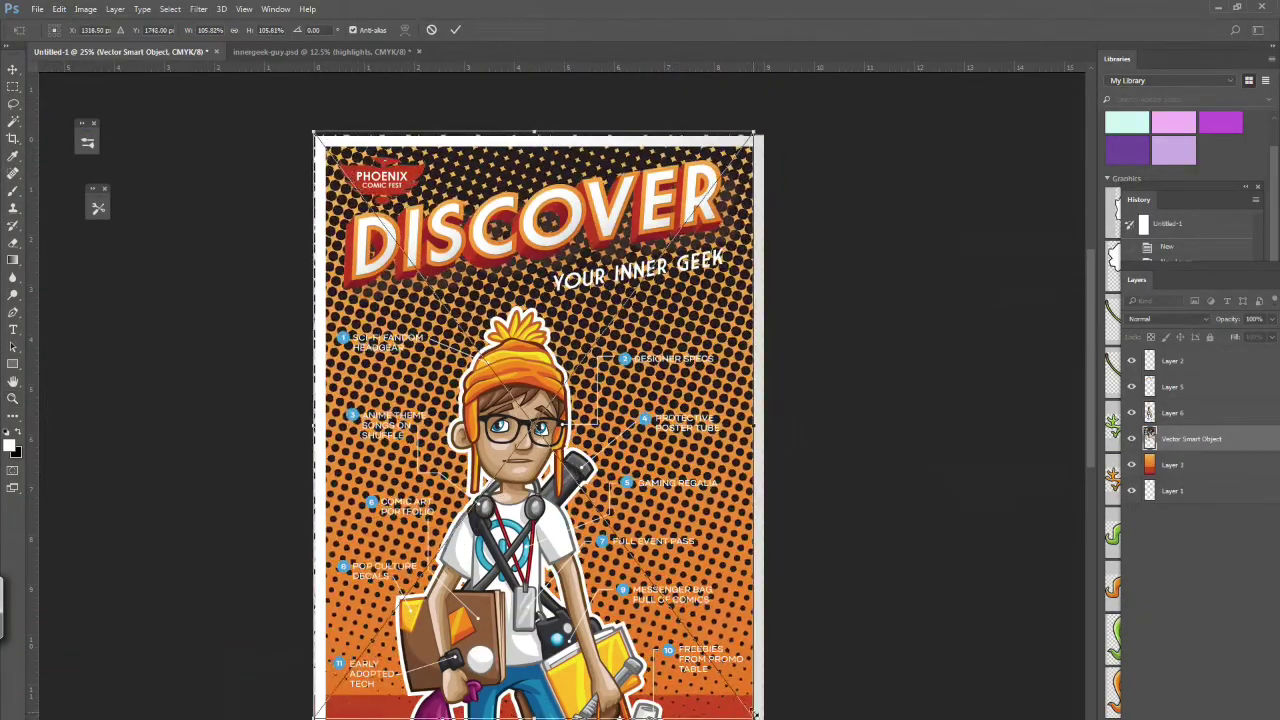
scroll(1088, 461, "down", 5)
scroll(1081, 517, "up", 5)
key("Return")
- Rasterize the halftone layer, lock its transparent pixels, and fill the dots with red sampled from the lower background
left_click_drag(1200, 288, 1140, 288)
left_click(115, 9)
mouse_move(136, 283)
left_click(60, 329)
key("i")
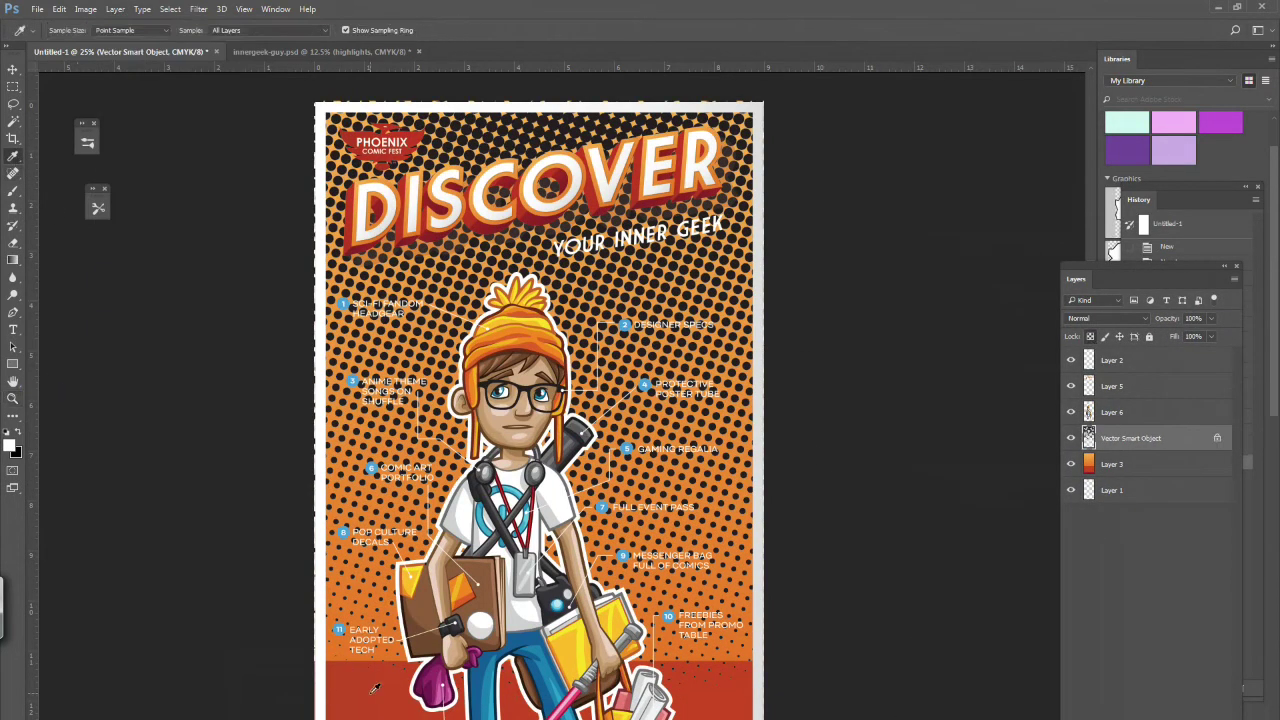
key("shift+alt+BackSpace")
- Set the halftone layer to Overlay blending at 32% opacity
left_click(1110, 318)
left_click(1087, 449)
left_click_drag(1212, 336, 1168, 342)
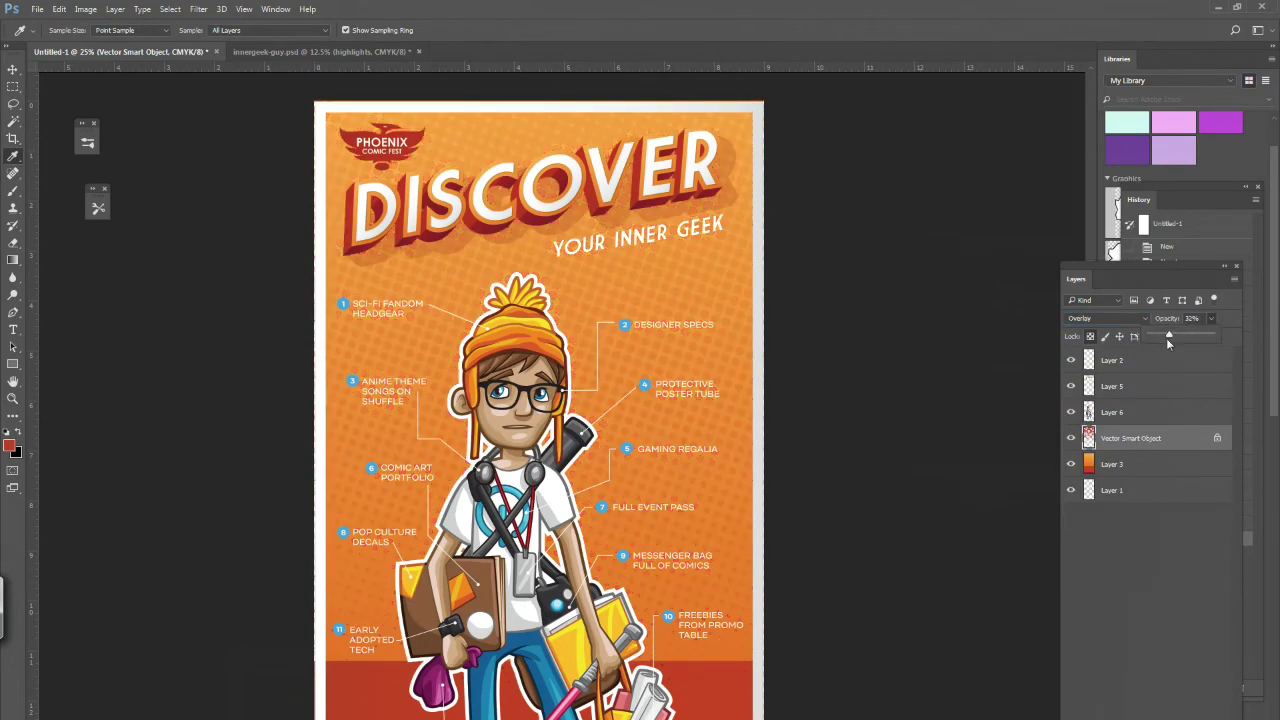
key("z")
left_click(705, 578, "alt")
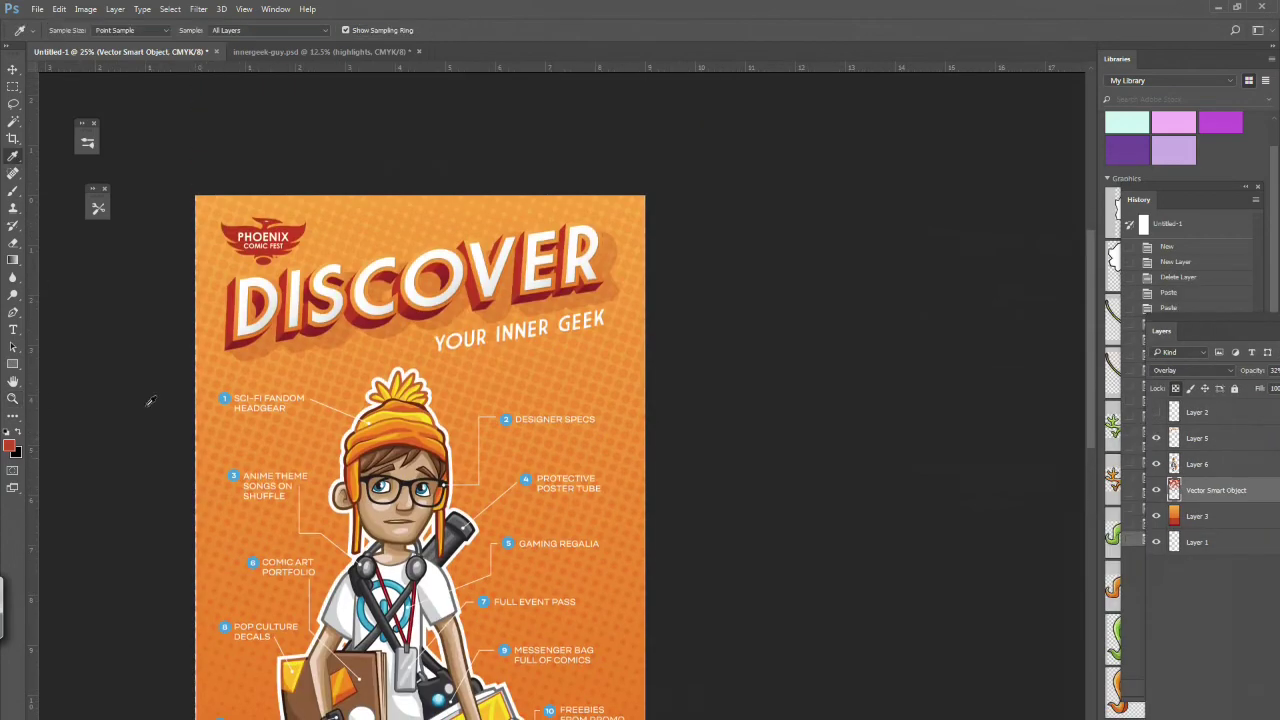
- Select the upper background area, about 9 by 11.2 in, and fill it with solid orange on Layer 3
key("m")
scroll(1088, 433, "down", 2)
left_click_drag(196, 119, 731, 672)
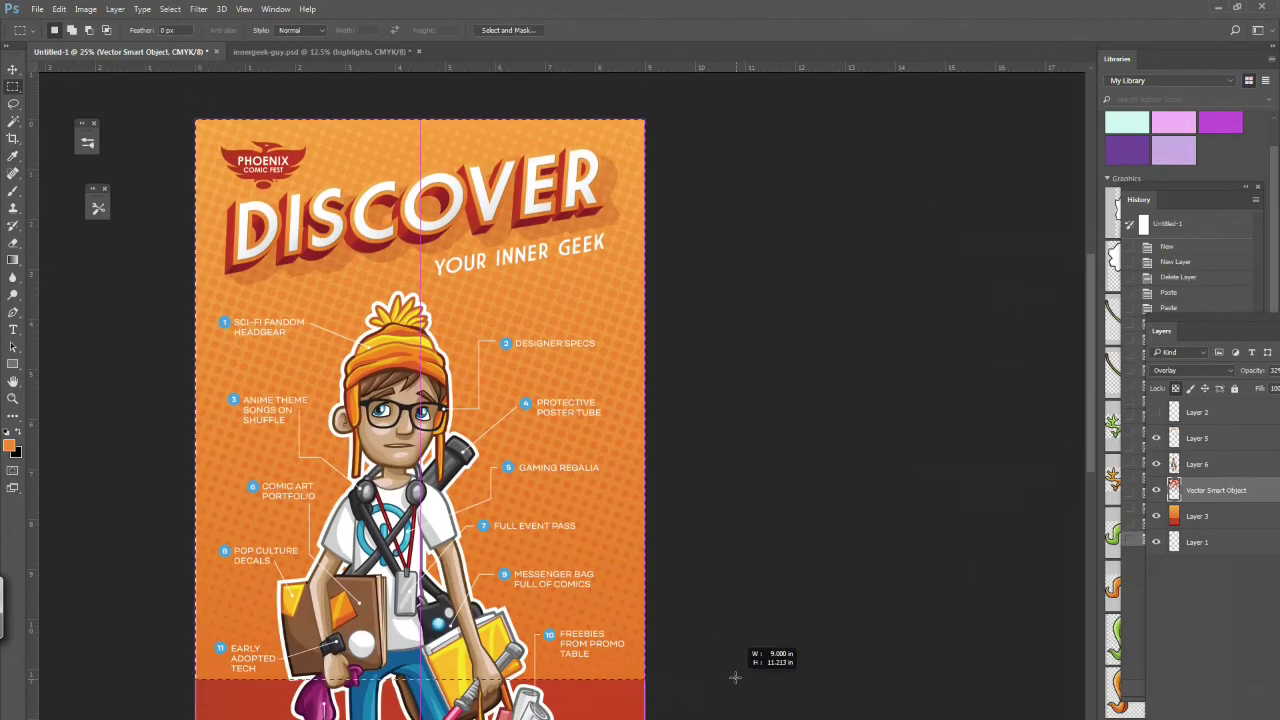
left_click(1205, 517)
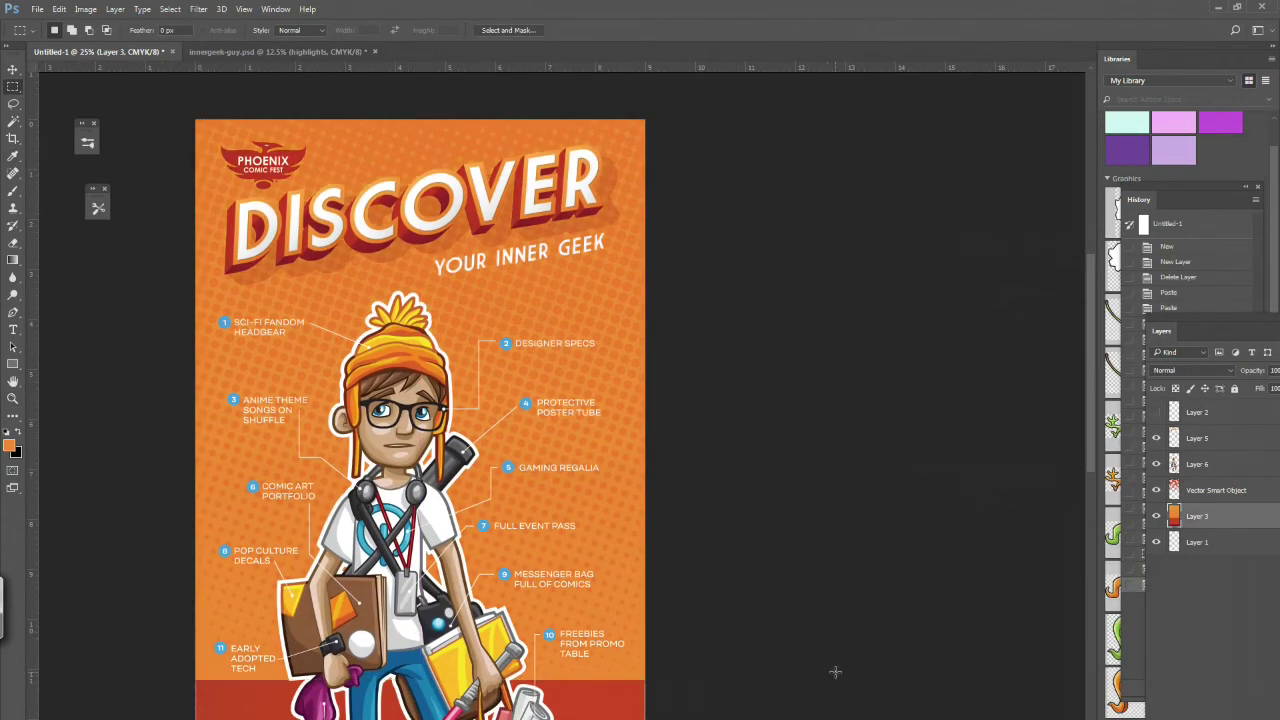
- Fill the lower background with solid red and the footer band with dark crimson on Layer 3, out to the poster's edges
scroll(129, 391, "down", 6)
left_click_drag(196, 440, 240, 483)
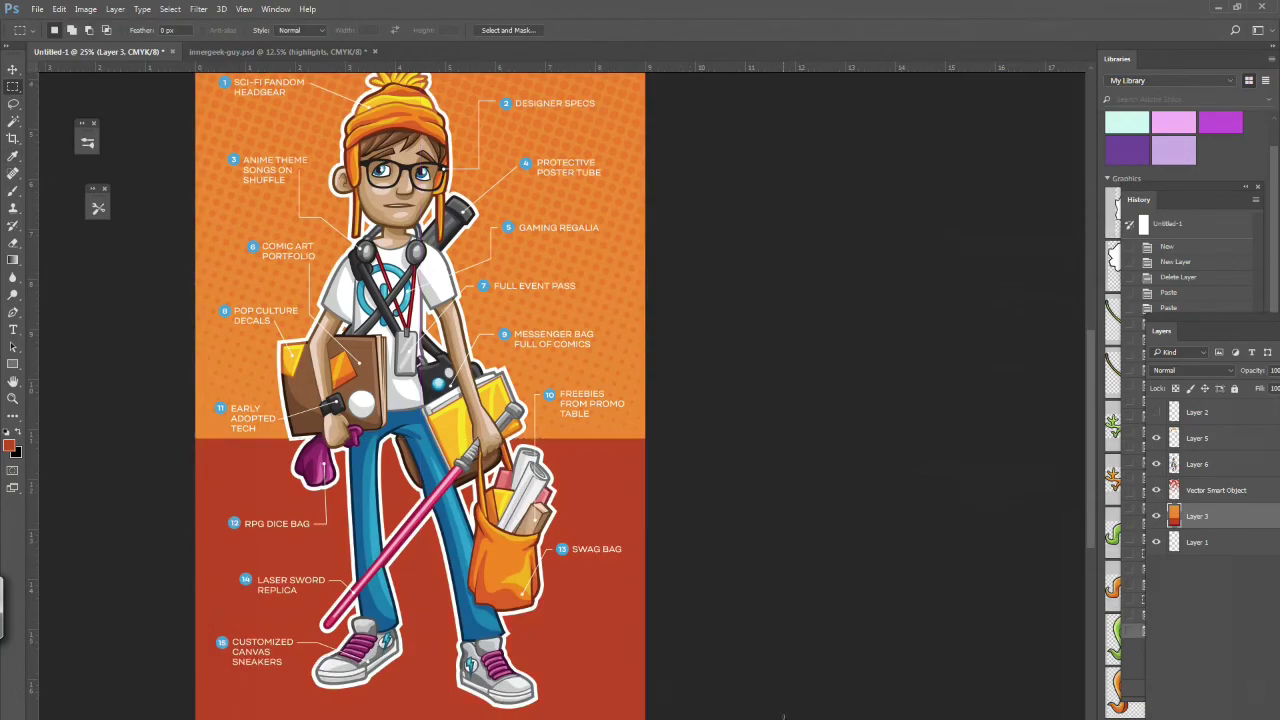
scroll(1100, 450, "down", 3)
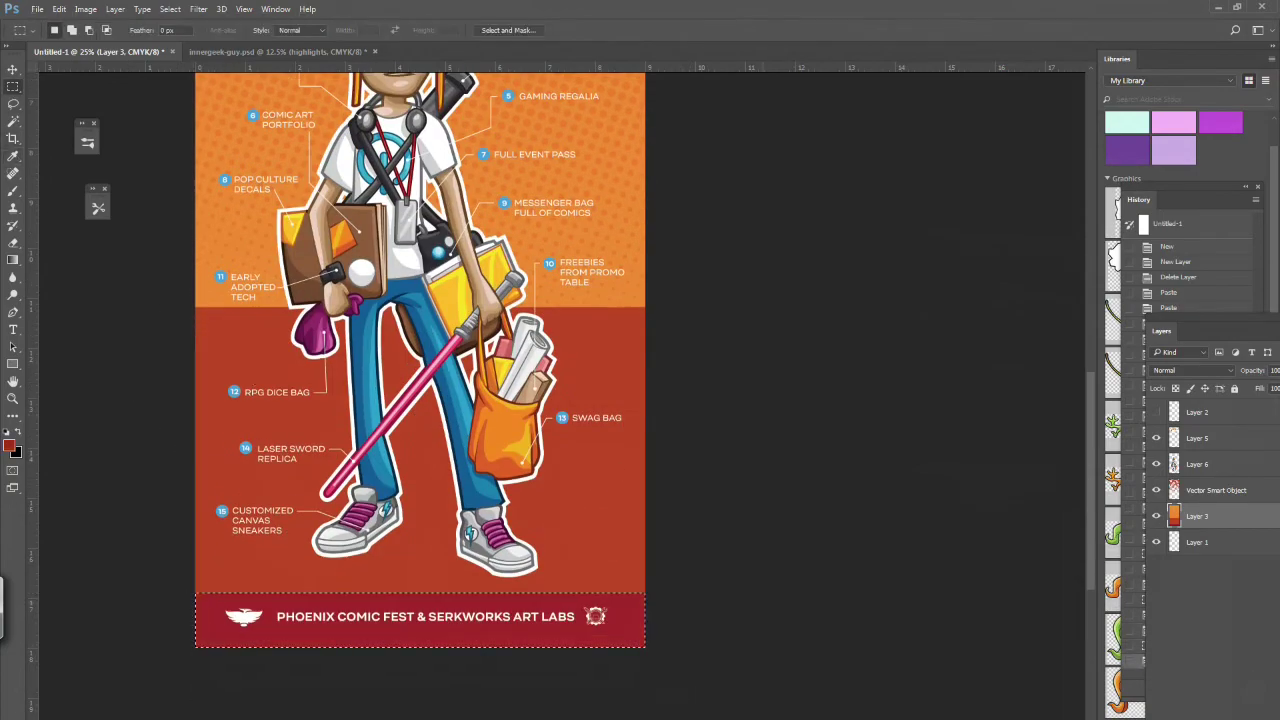
scroll(1106, 454, "up", 10)
scroll(1092, 490, "down", 4)
scroll(1092, 490, "up", 3)
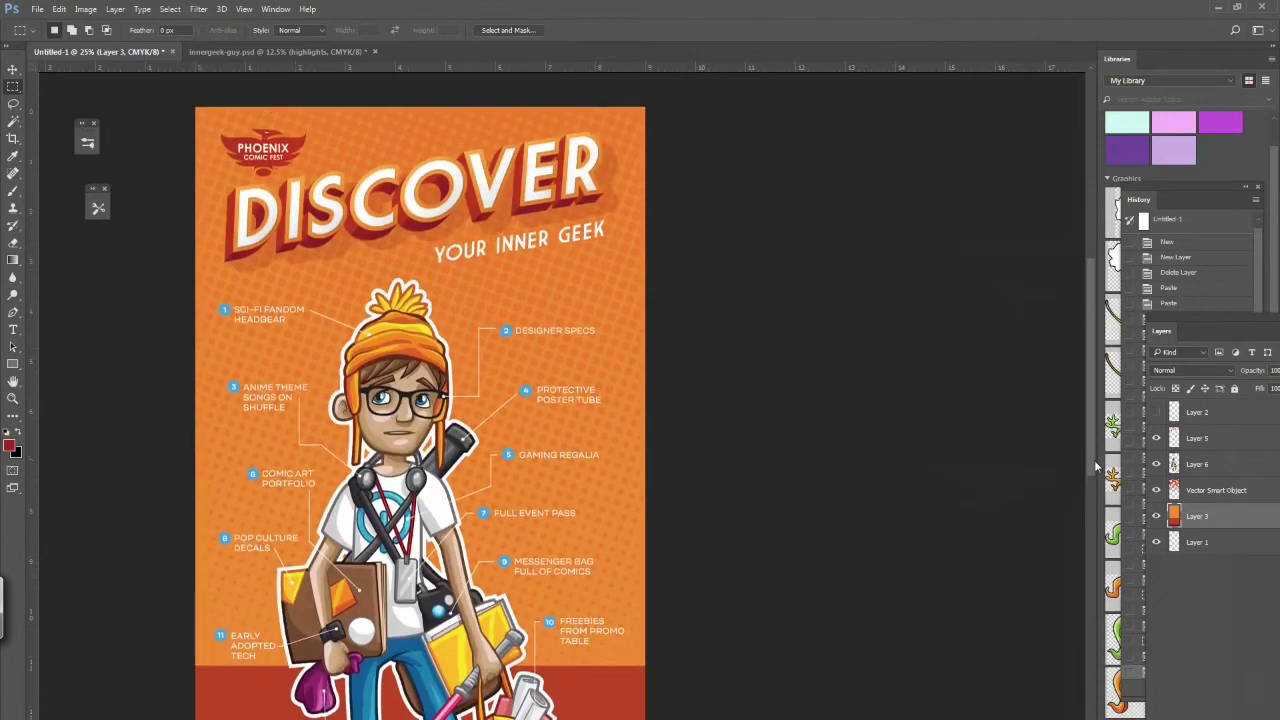
scroll(1086, 520, "down", 6)
scroll(1084, 525, "down", 2)
- Set the foreground colour to white and recolour the poster's frame on Layer 2 with it
key("i")
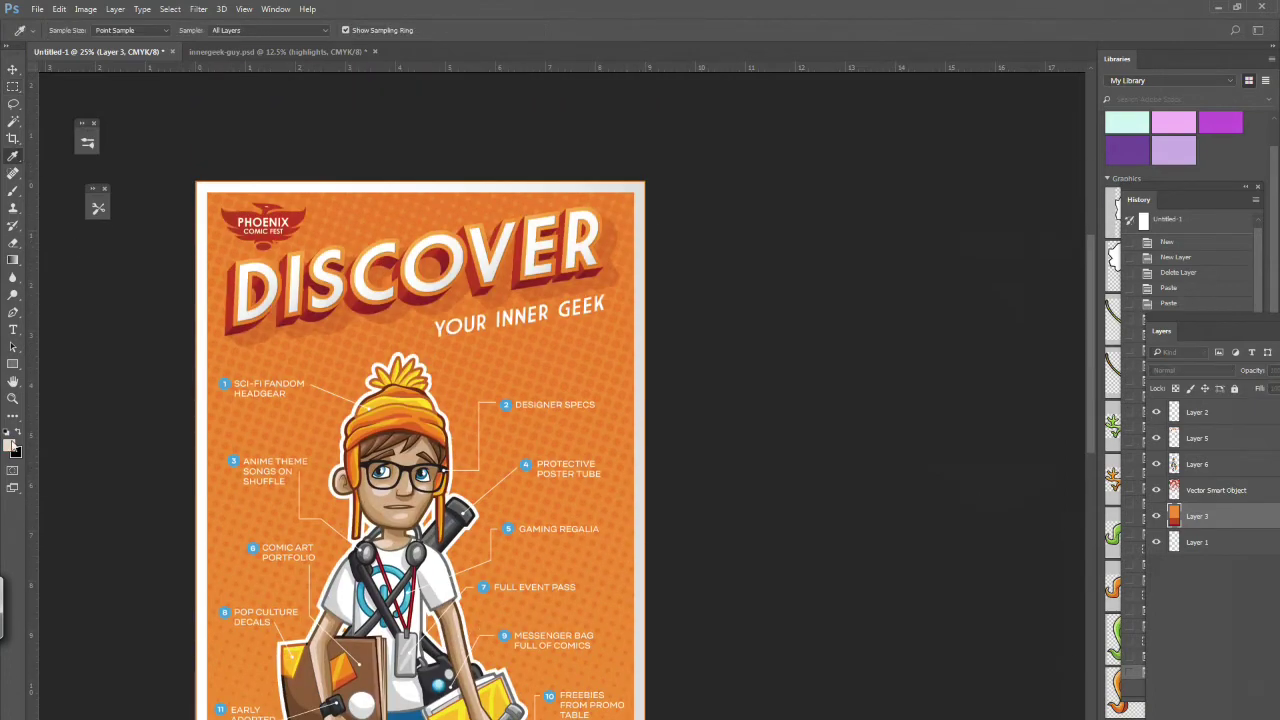
left_click(10, 446)
key("Return")
left_click(1199, 413)
key("ctrl+BackSpace")
left_click(59, 9)
left_click(80, 23)
key("alt+BackSpace")
left_click(1177, 389)
- Extend the white frame on Layer 2 to the poster's outer edges using thin rectangular selections along its sides
key("m")
left_click_drag(636, 177, 638, 178)
left_click_drag(1090, 407, 1074, 606)
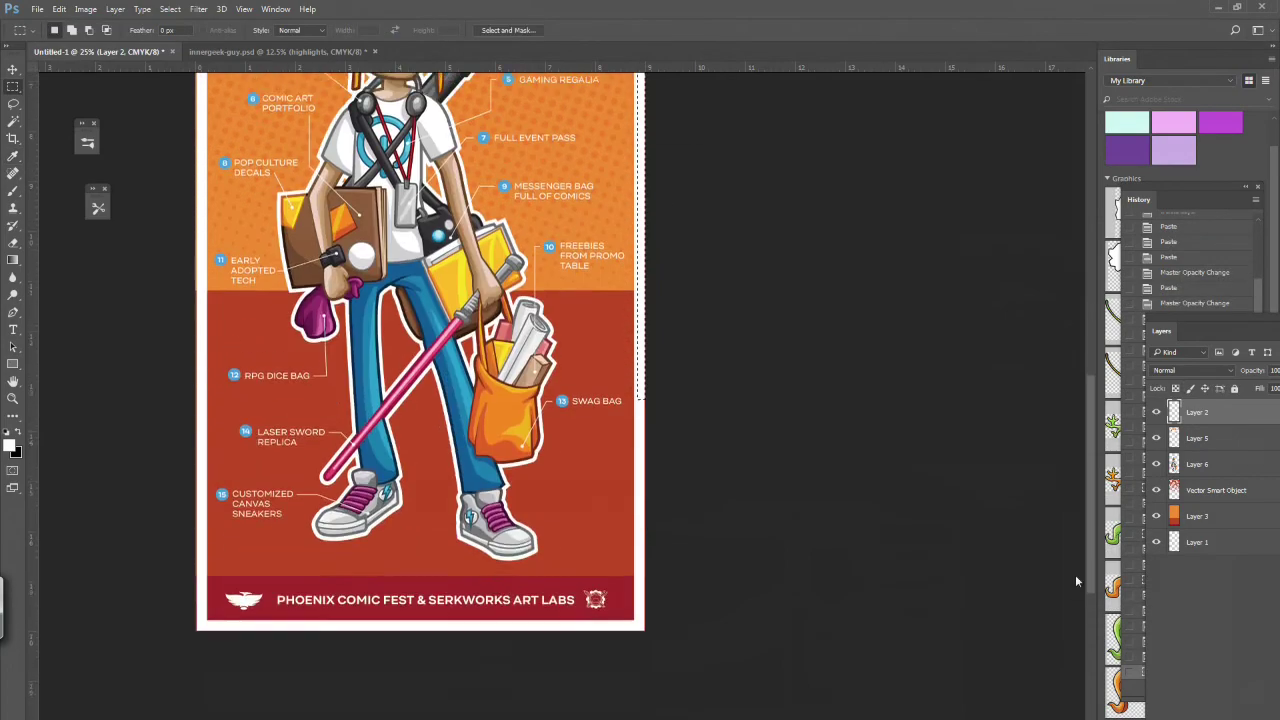
key("ctrl+minus")
mouse_move(710, 108)
left_mouse_down()
mouse_move(754, 437)
mouse_move(756, 718)
left_mouse_up()
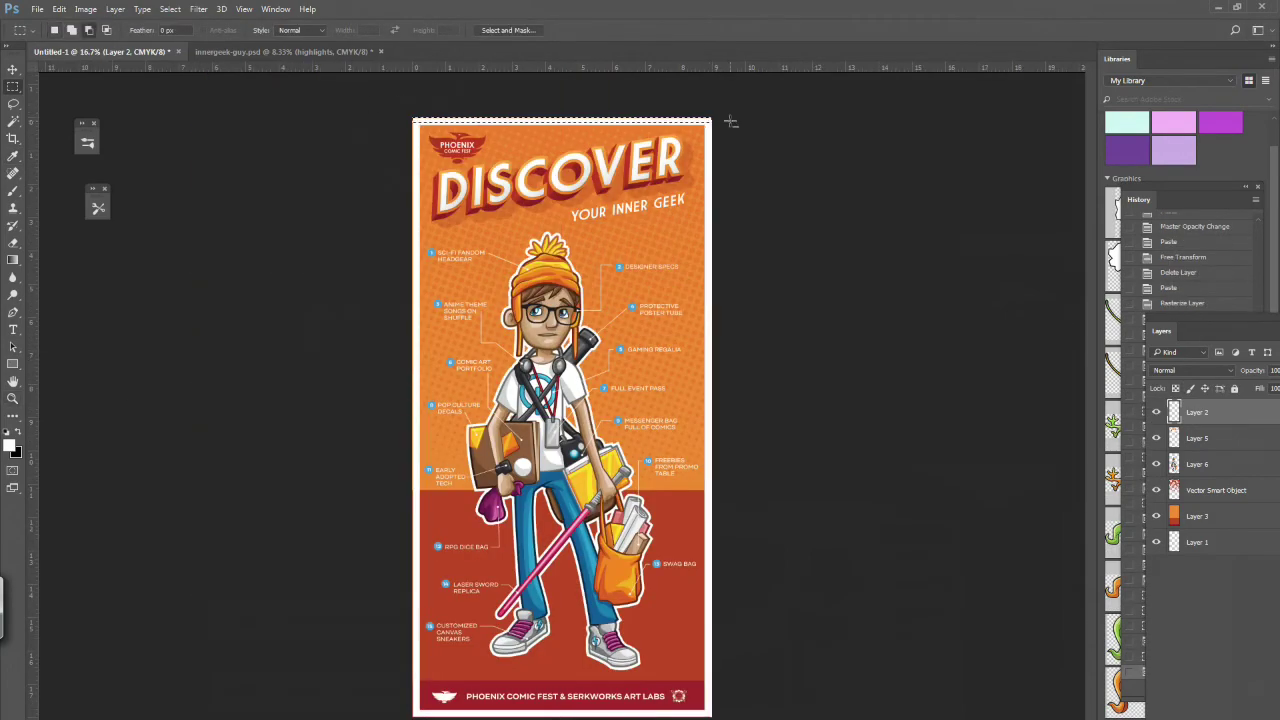
left_click_drag(844, 630, 844, 640)
- Add a Drop Shadow layer style to the character on Layer 6
key("z")
left_click_drag(248, 643, 949, 534)
left_click(13, 156)
left_click_drag(1161, 331, 1074, 285)
left_click(1110, 418)
left_click(115, 9)
mouse_move(133, 136)
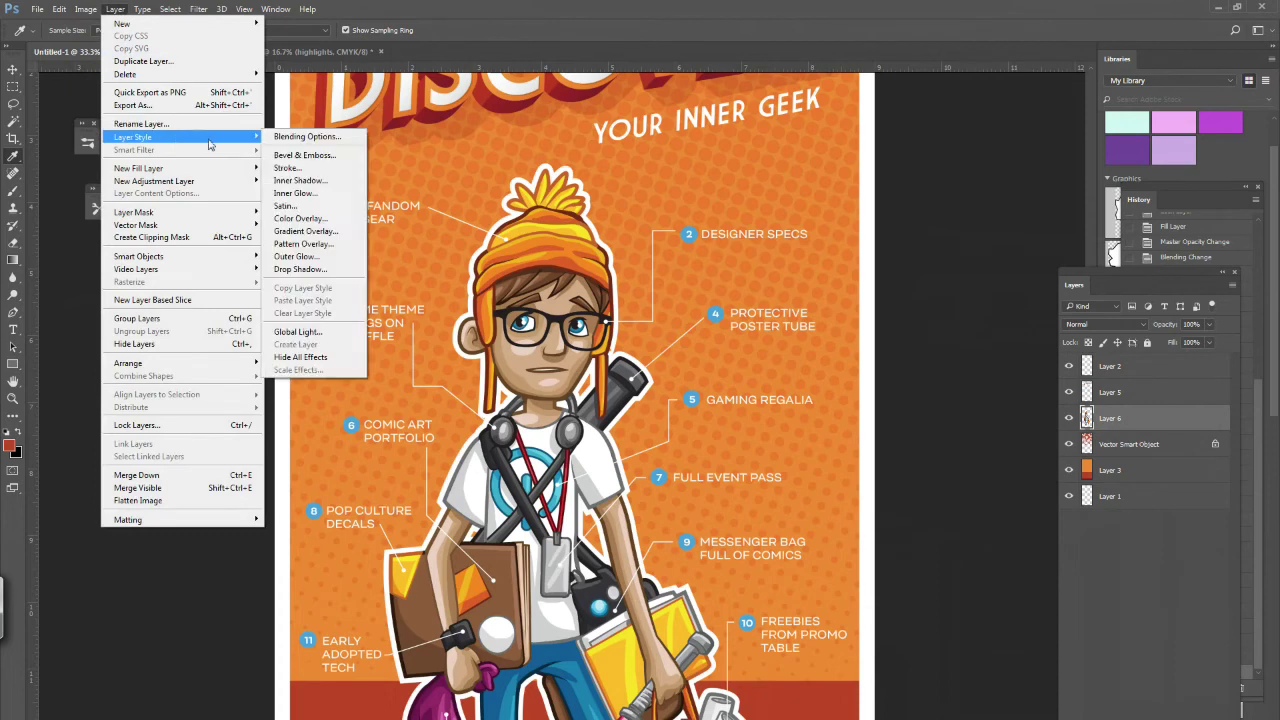
left_click(385, 254)
left_click_drag(297, 136, 917, 430)
- Set the character's drop shadow to dark red Multiply at 32% opacity, 25 px distance, 18% spread and 13 px size
left_click_drag(917, 500, 922, 499)
left_click_drag(915, 539, 890, 565)
left_click(897, 523)
left_click_drag(921, 496, 903, 496)
left_click_drag(890, 551, 900, 551)
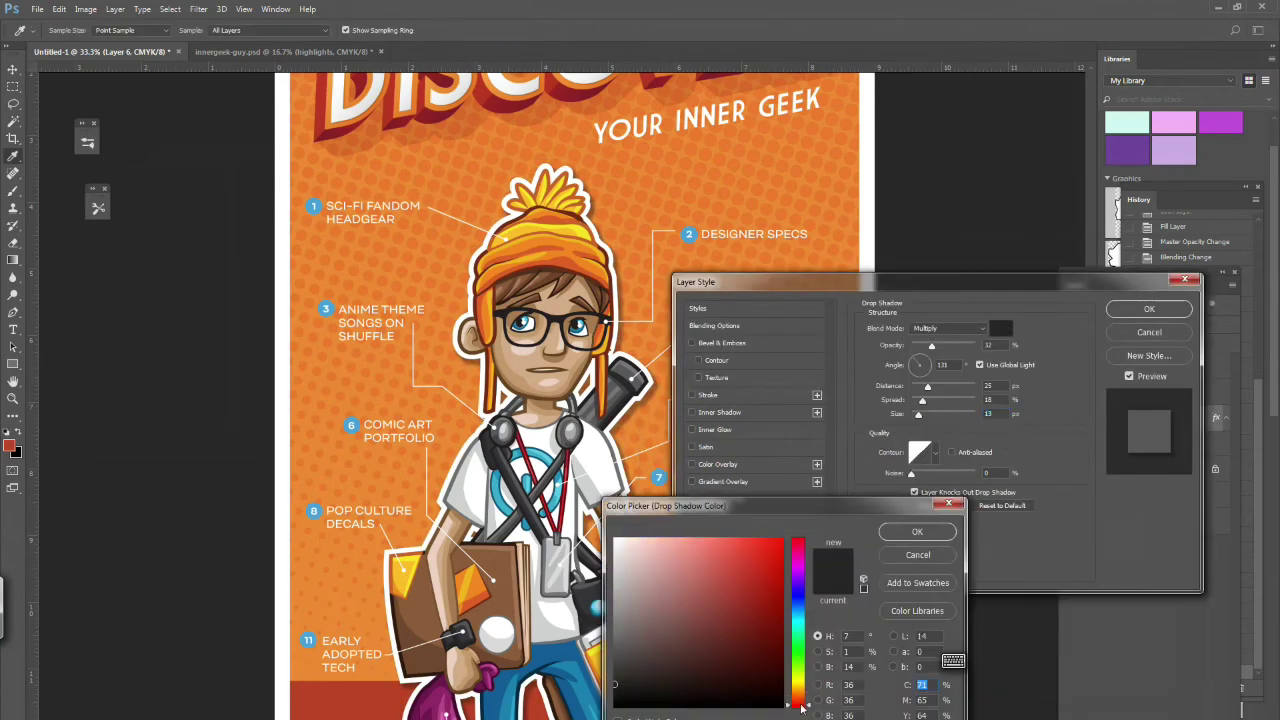
left_click(925, 535)
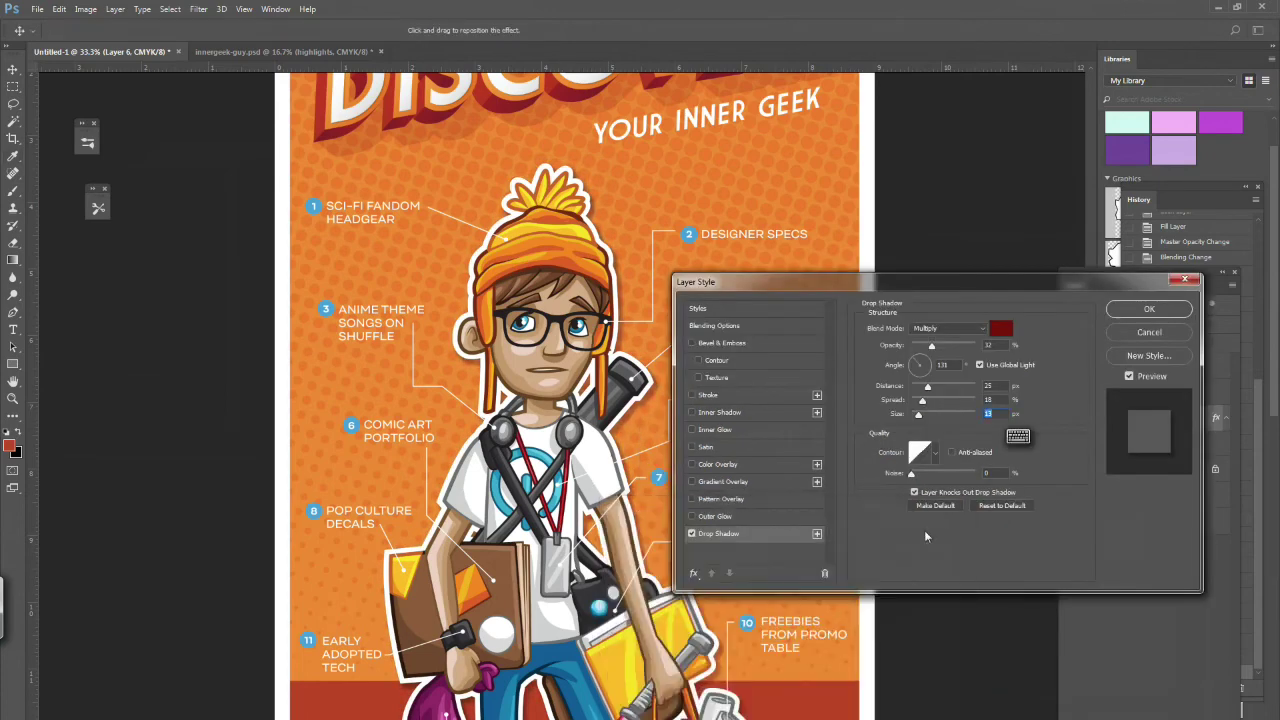
left_click(1150, 311)
key("z")
key("ctrl+minus")
key("ctrl+minus")
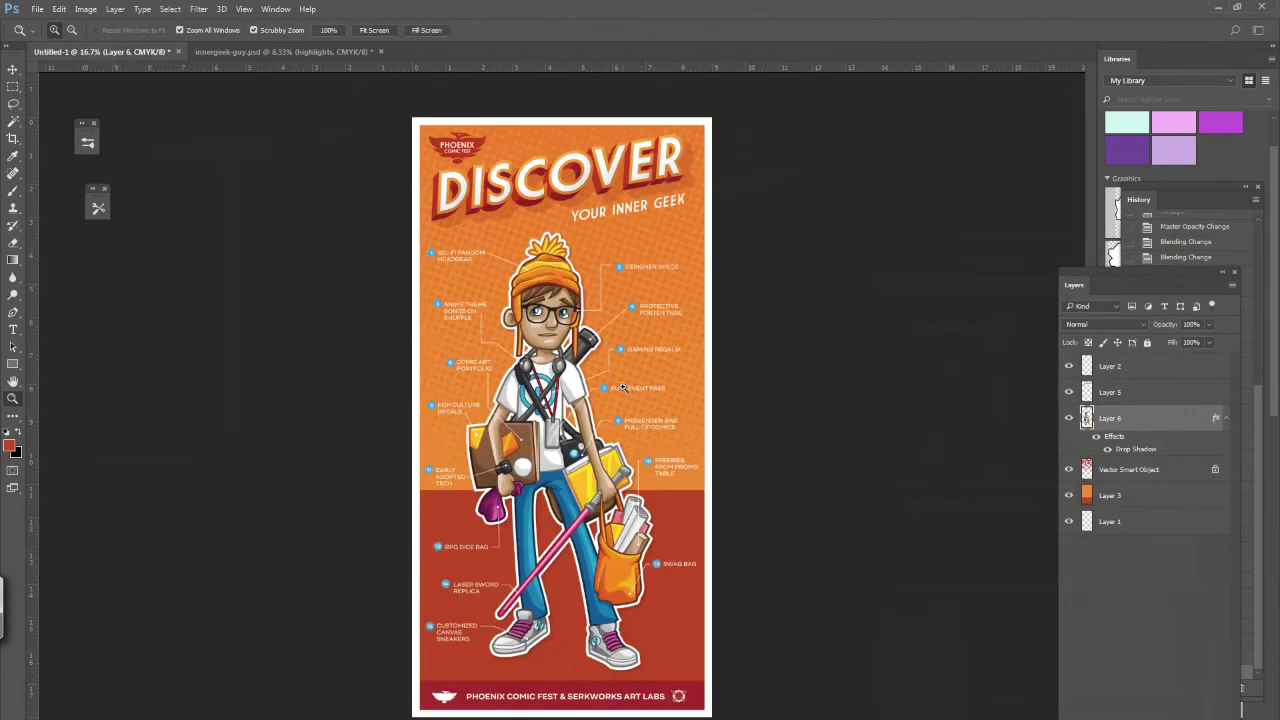
key("ctrl+plus")
scroll(622, 387, "up", 3)
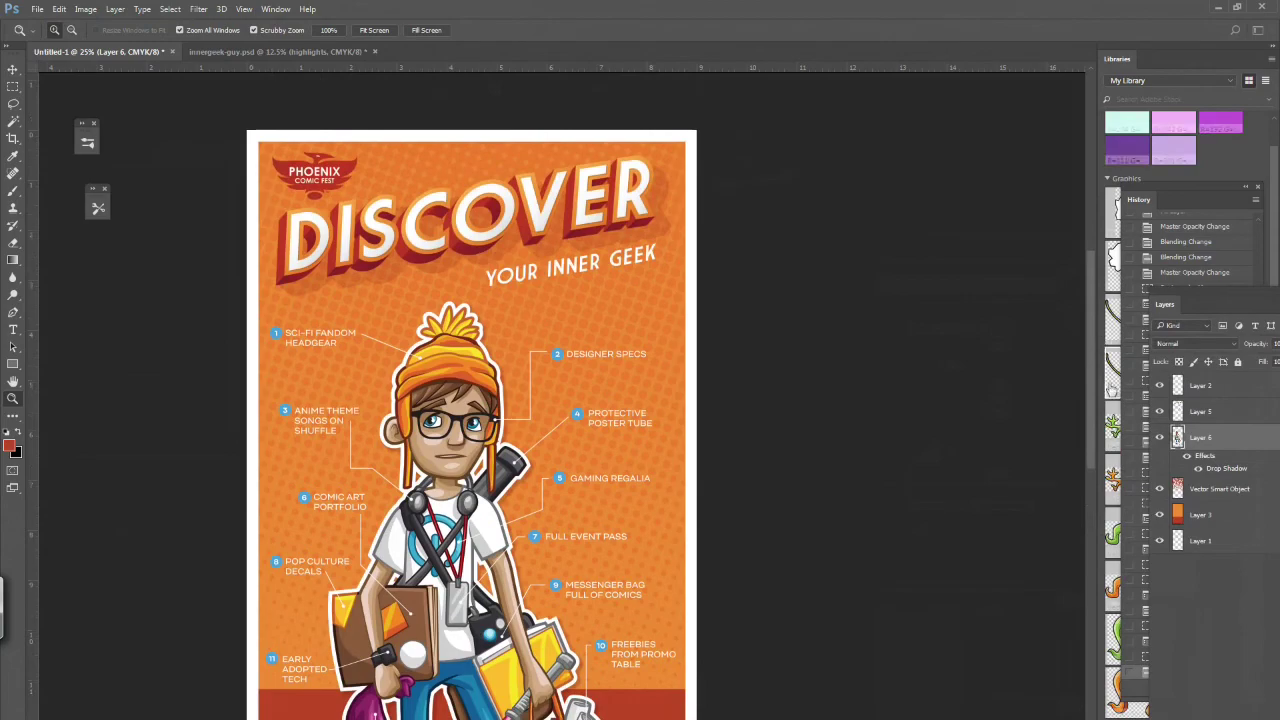